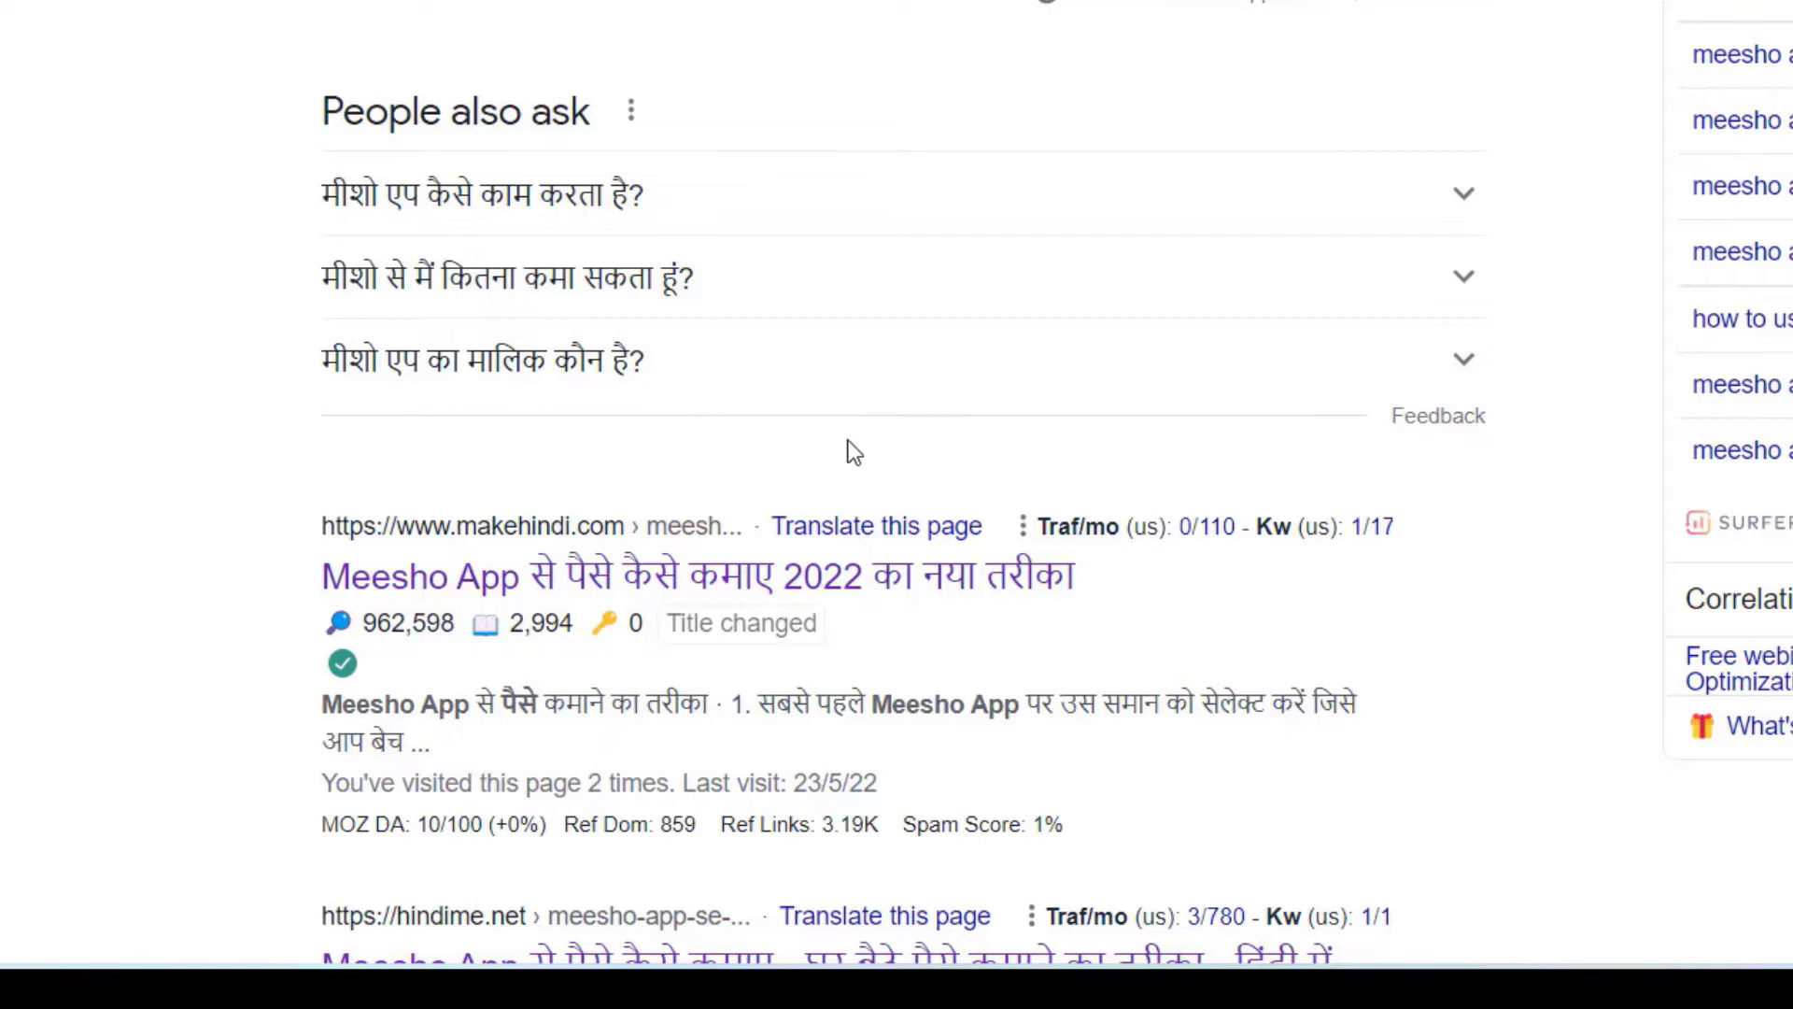
Examine the People also ask questions in the Google results for "meesho app se paise kaise kamaye"
scroll(826, 420, up, 5)
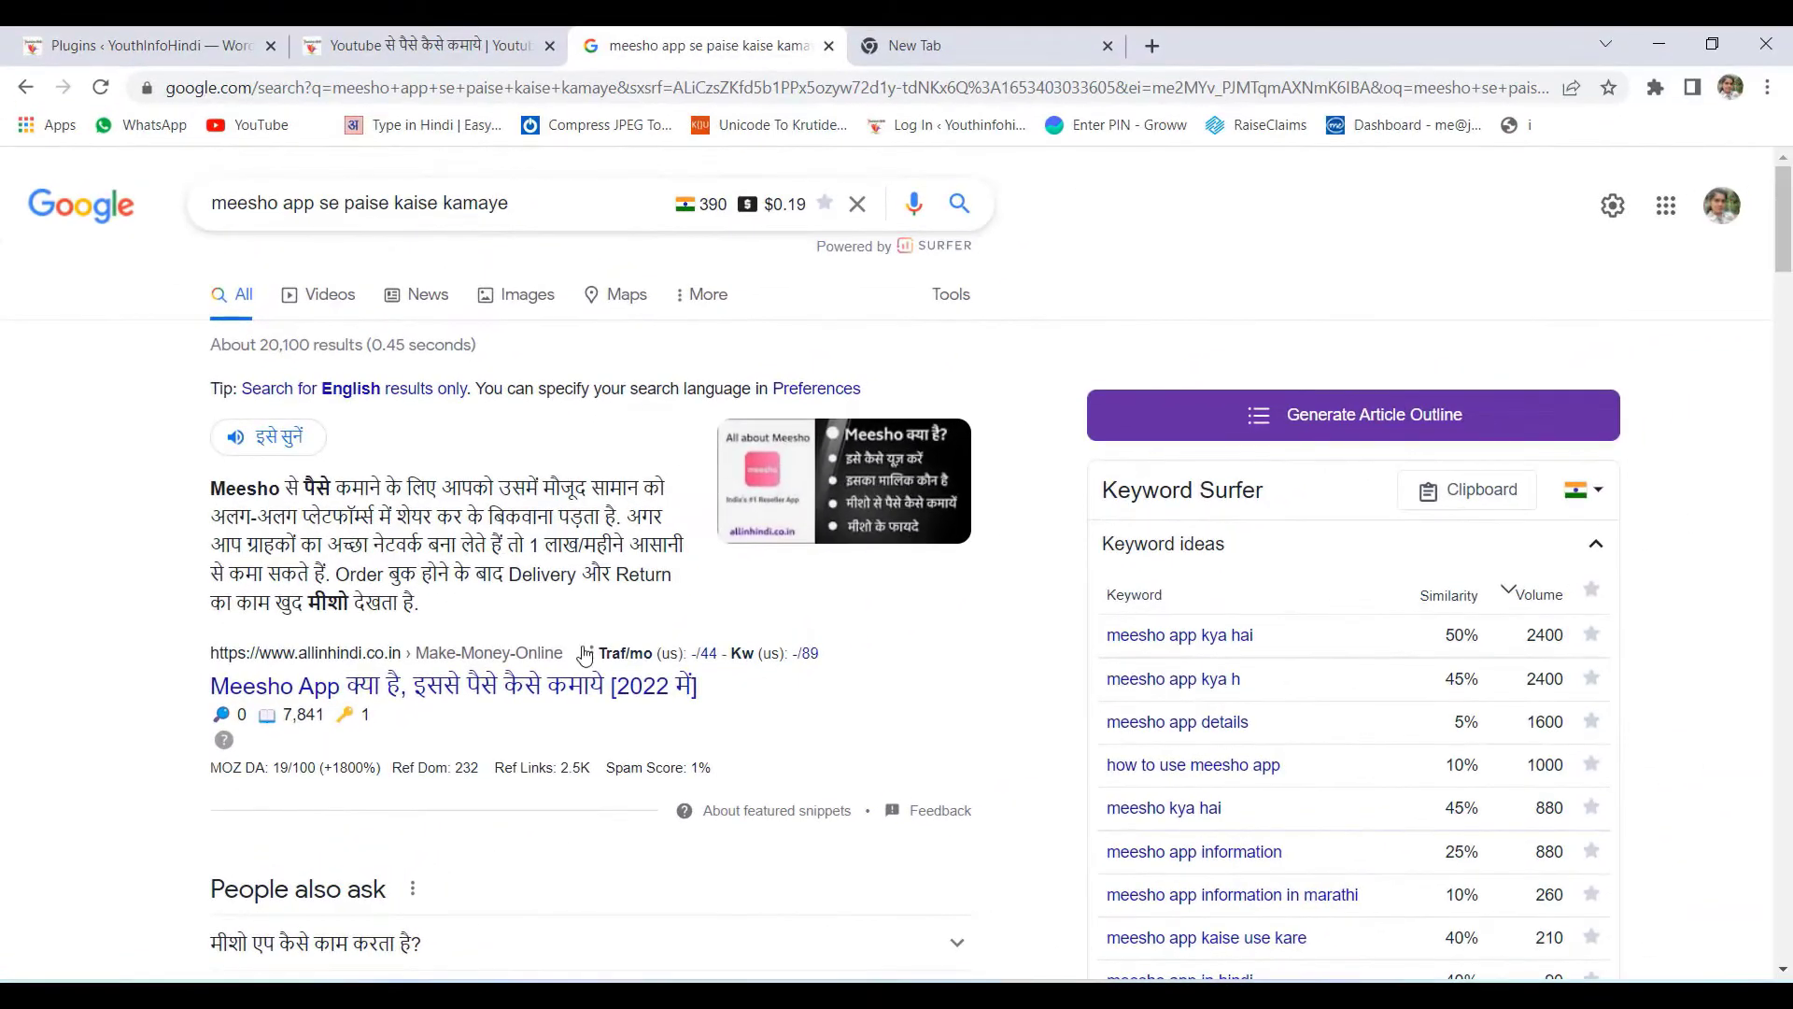
scroll(585, 654, down, 5)
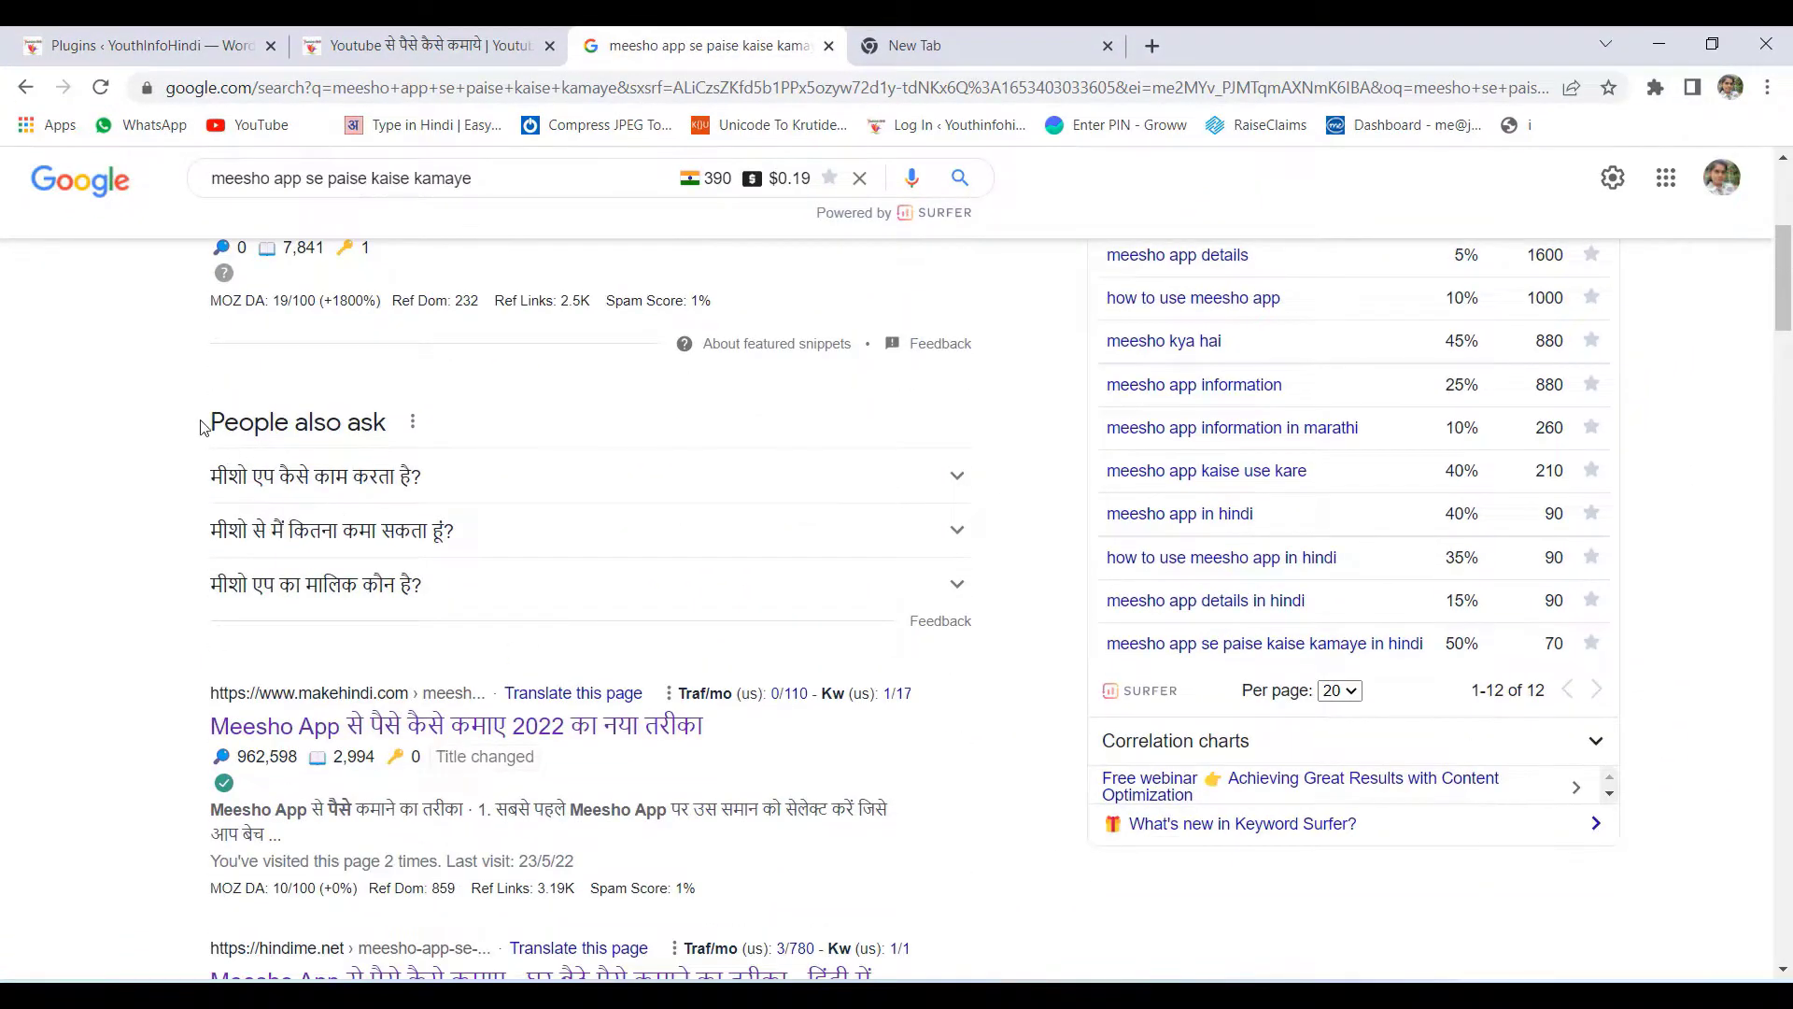
drag(201, 427, 507, 588)
click(163, 480)
drag(204, 404, 463, 592)
drag(182, 401, 469, 599)
click(145, 389)
scroll(772, 761, up, 5)
scroll(551, 699, down, 6)
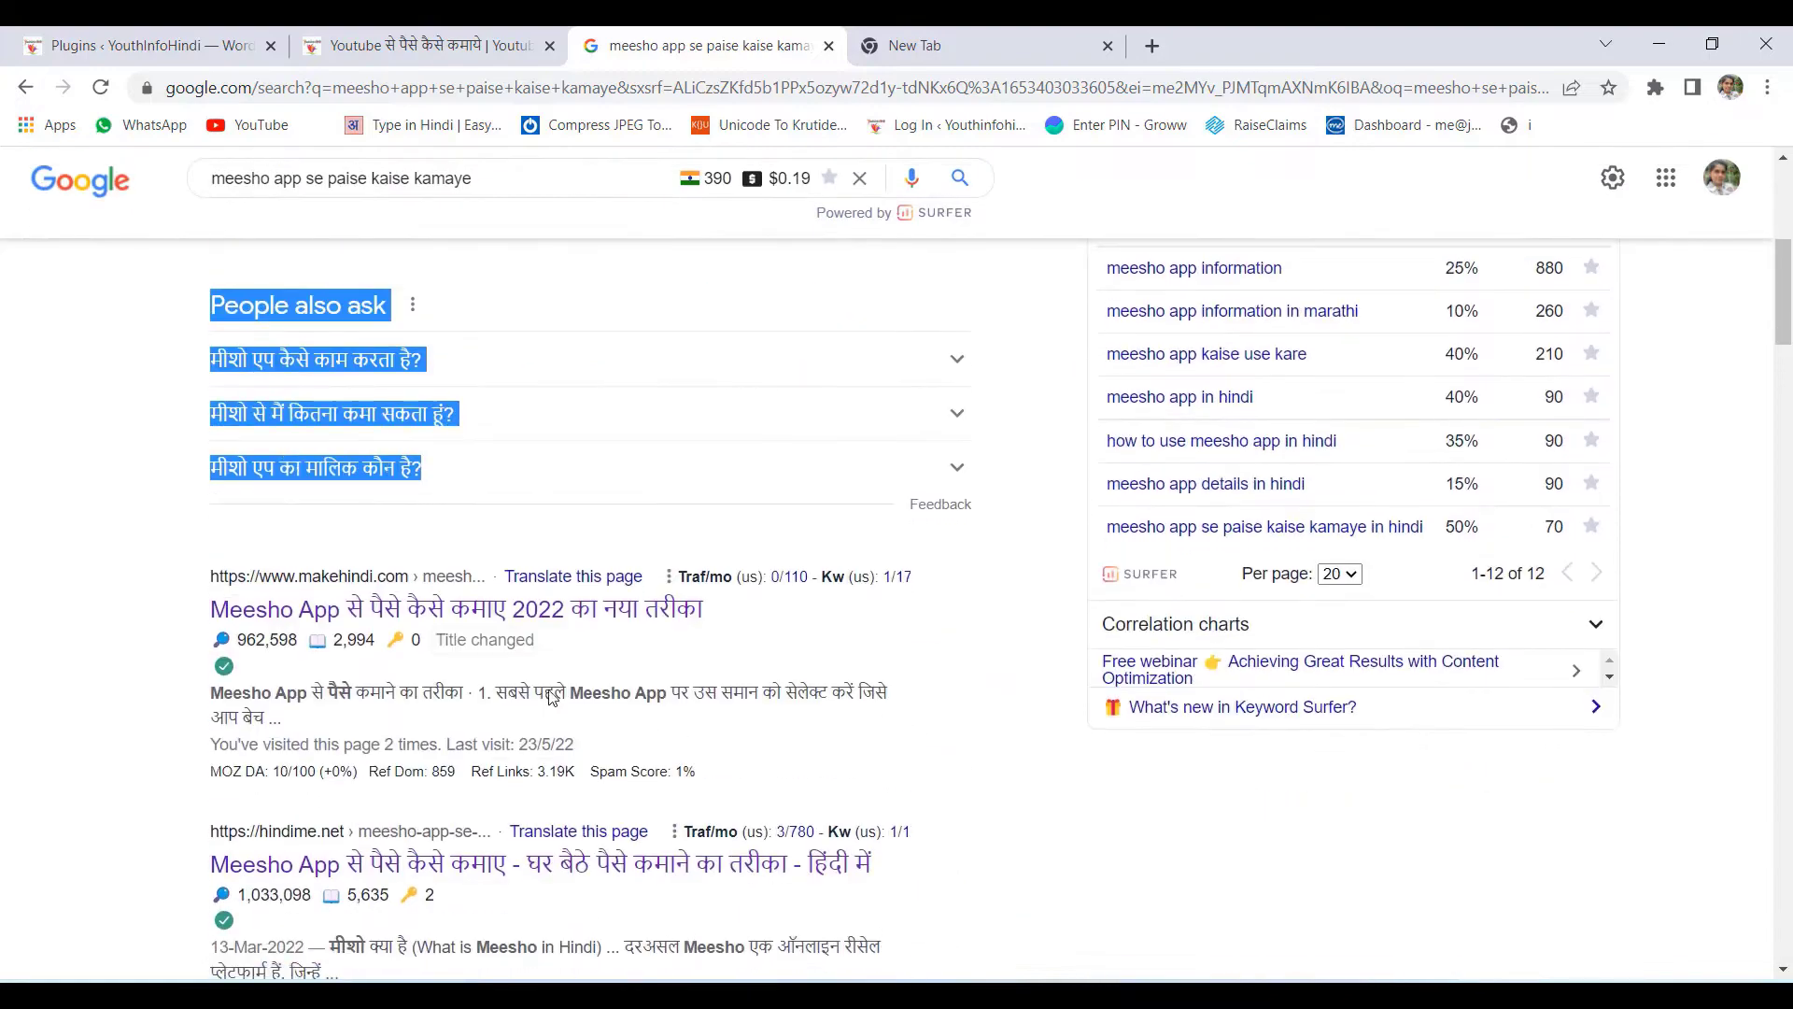
scroll(364, 558, up, 6)
click(171, 831)
scroll(485, 873, down, 5)
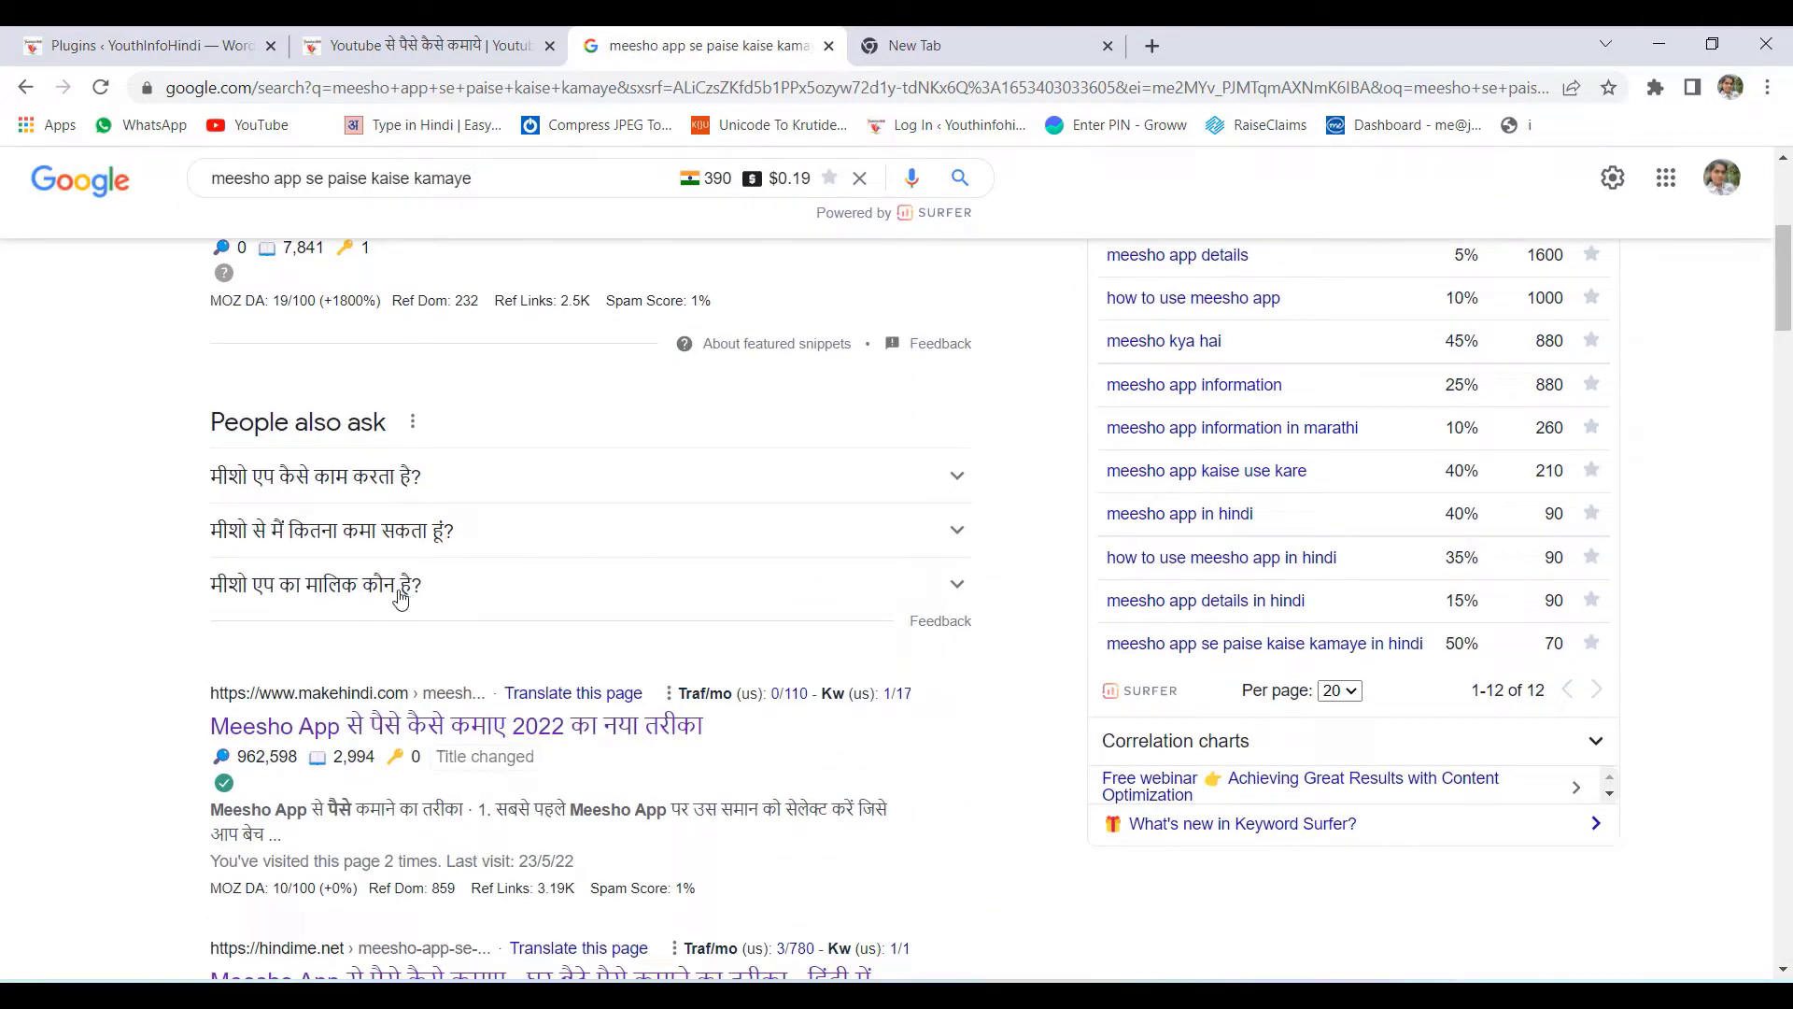
Switch to the WordPress plugins page and search the new plugins for "easy accordion"
click(122, 45)
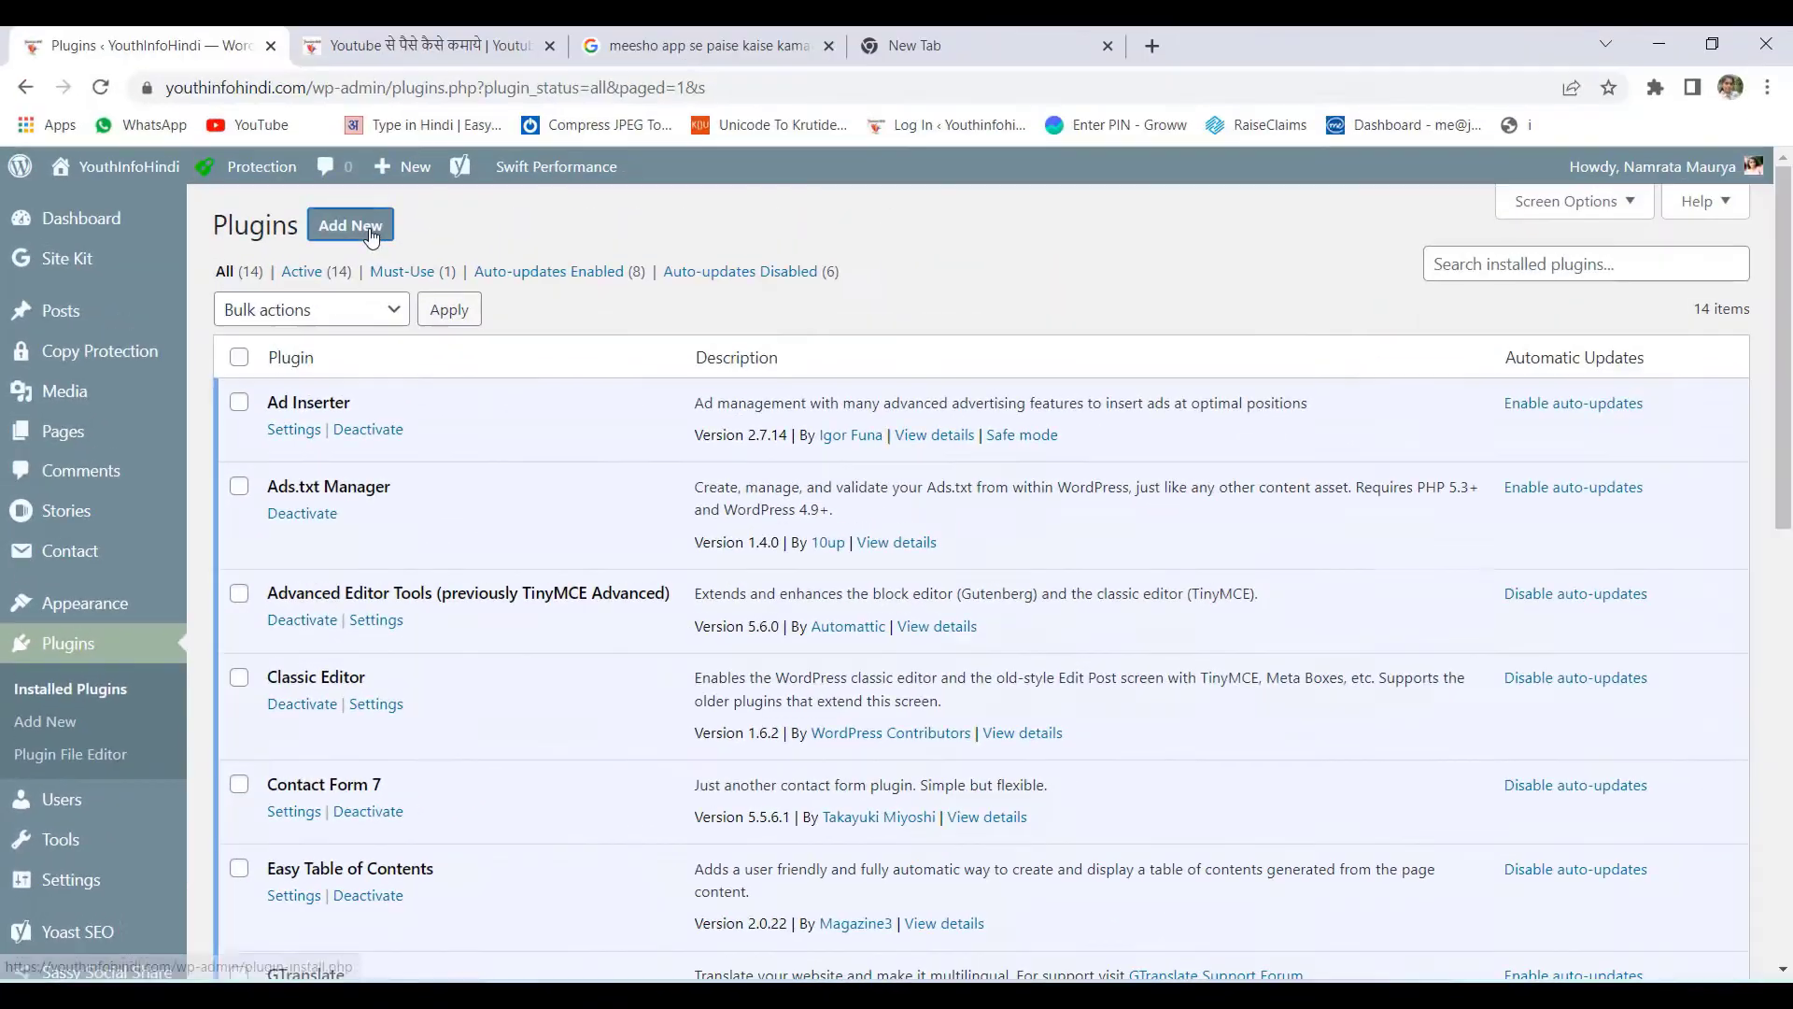
click(371, 233)
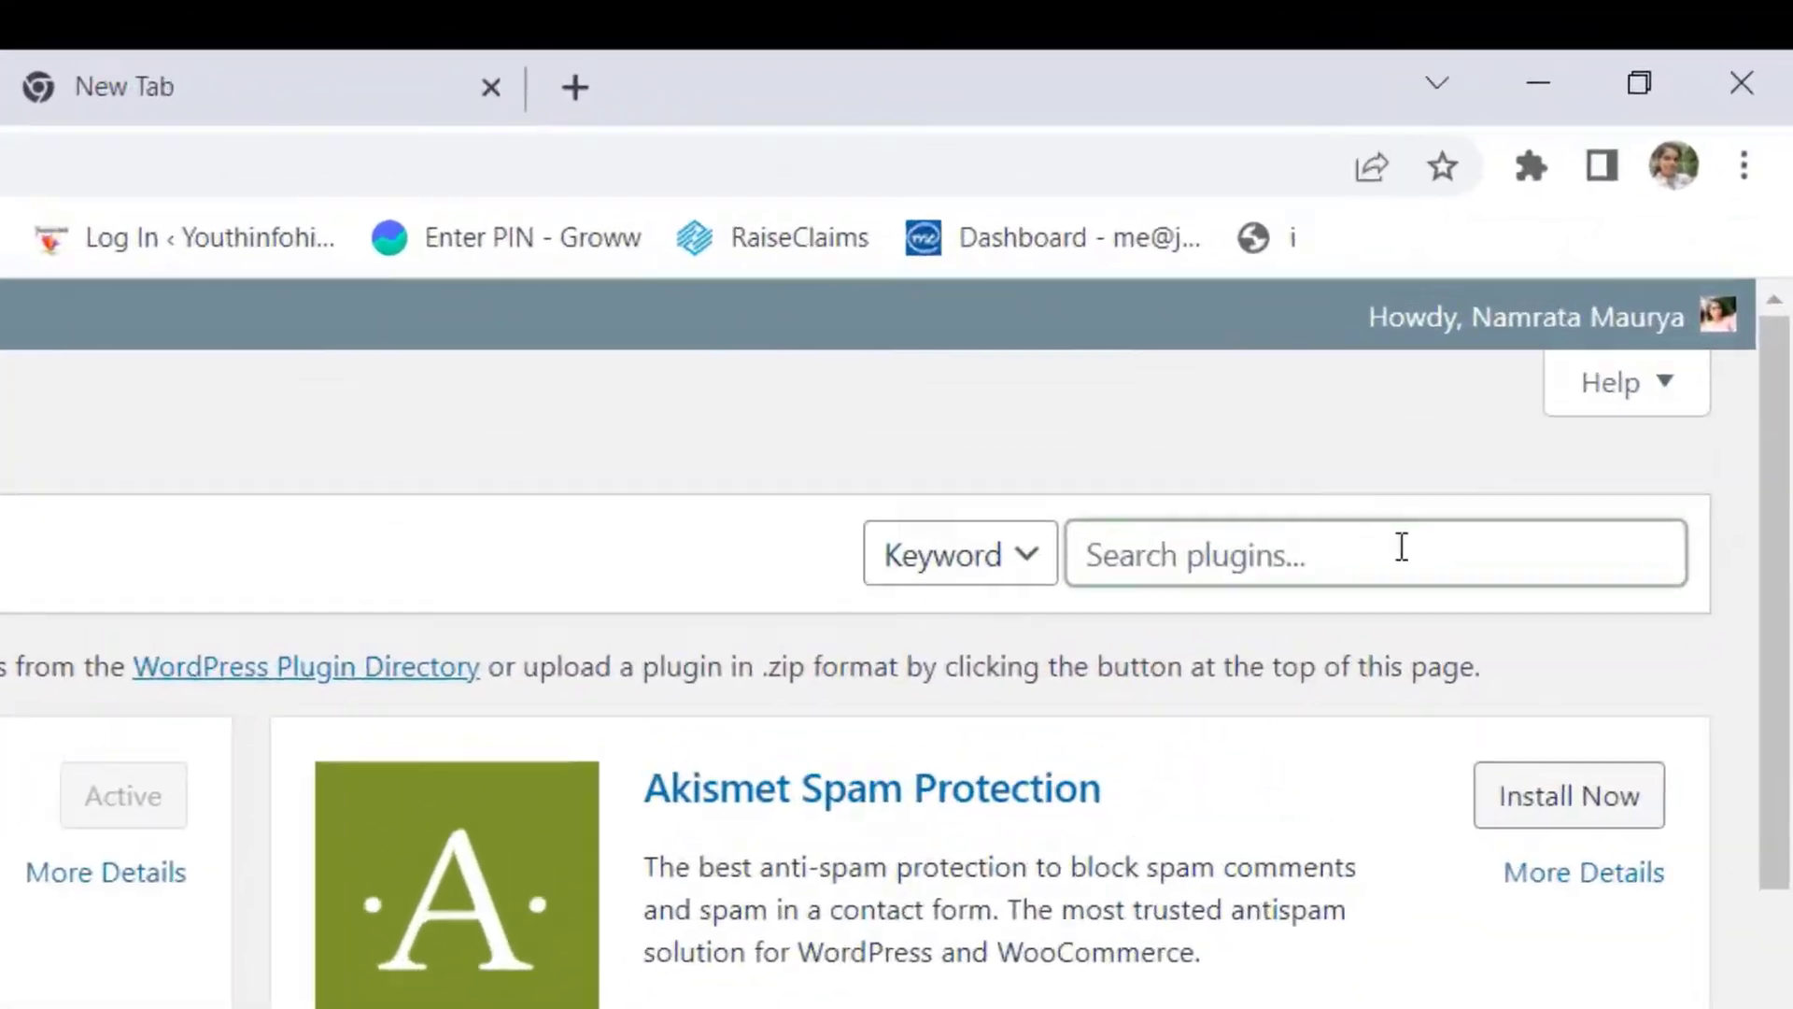
click(1586, 290)
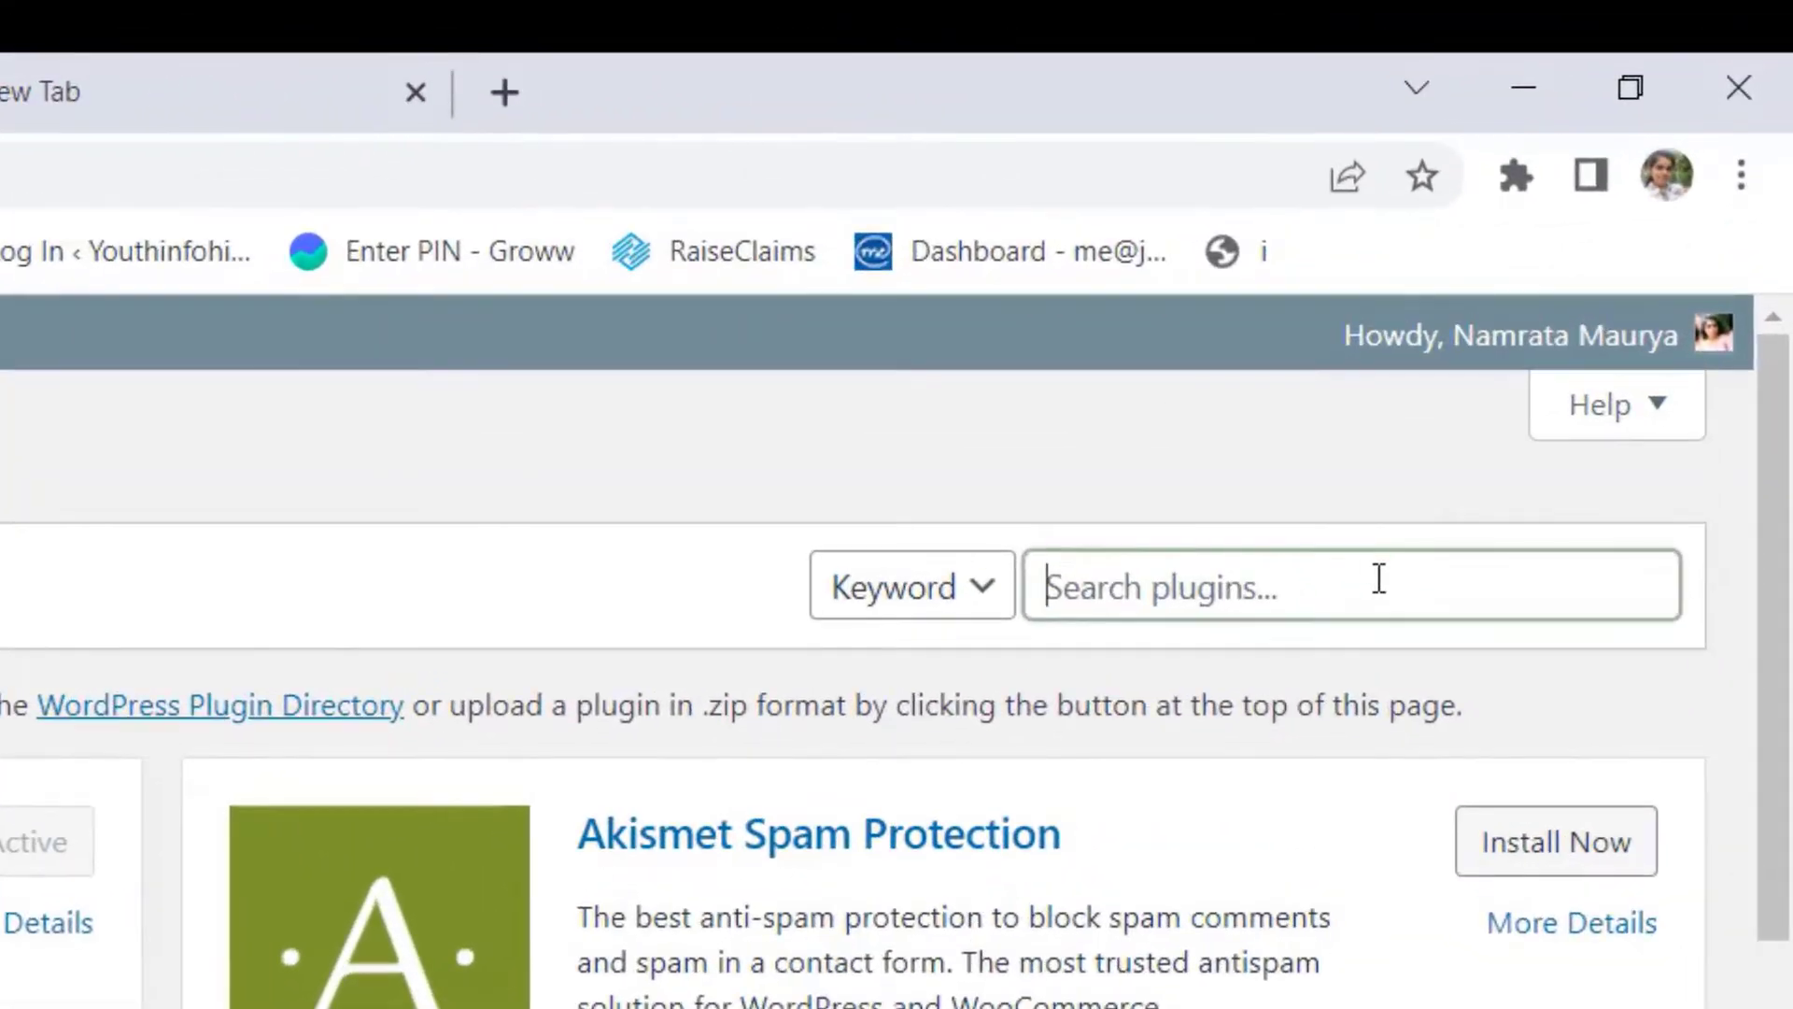
text(easy acc)
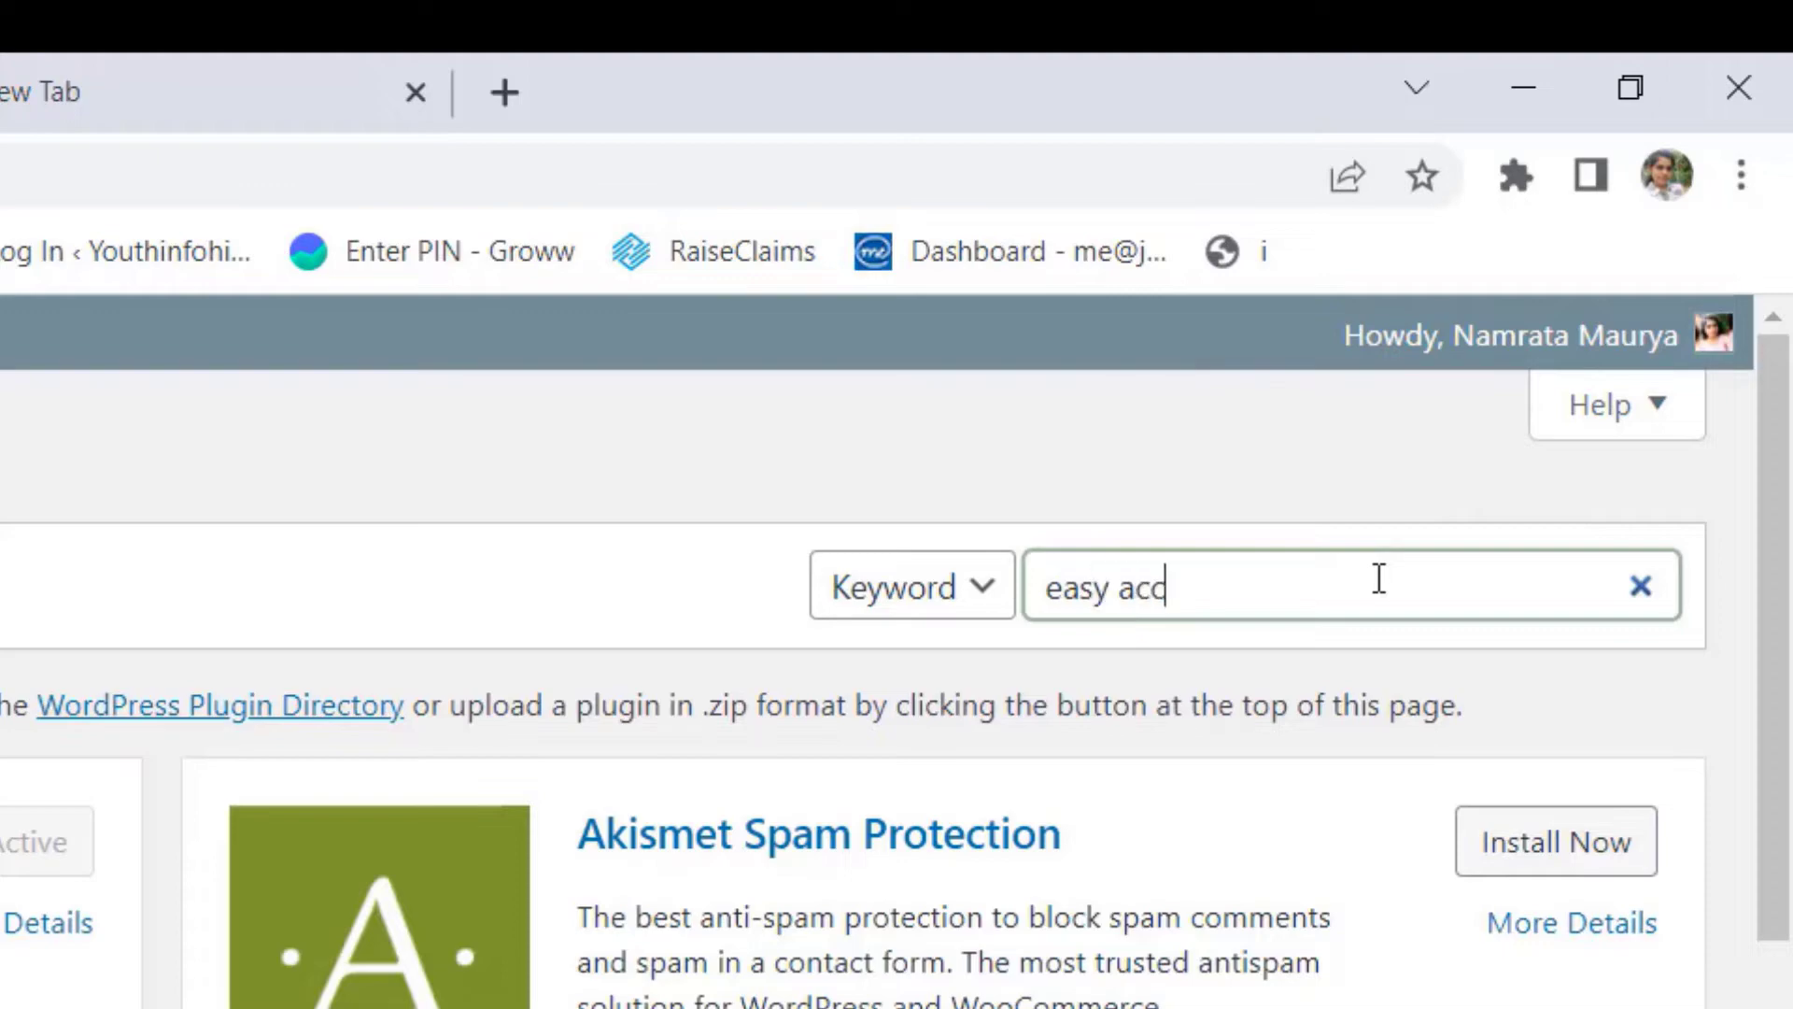
text(ordion)
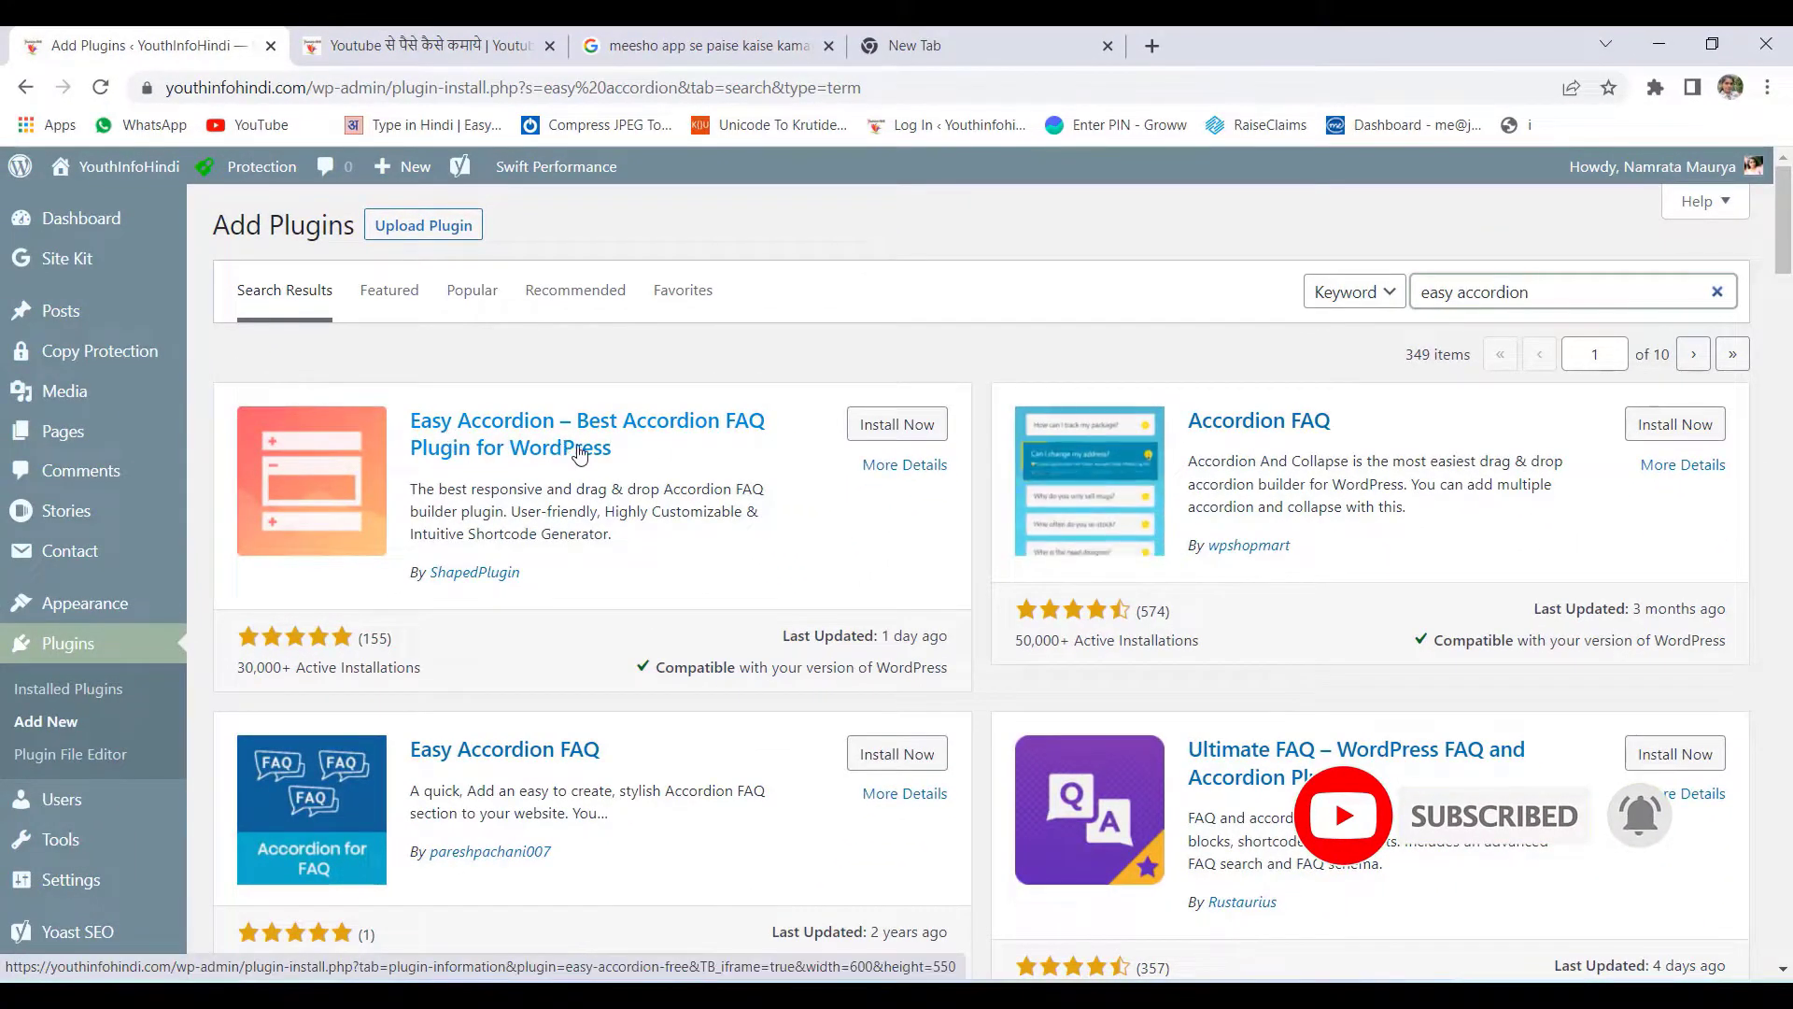
Install and activate the Easy Accordion – Best Accordion FAQ Plugin for WordPress by ShapedPlugin
click(906, 431)
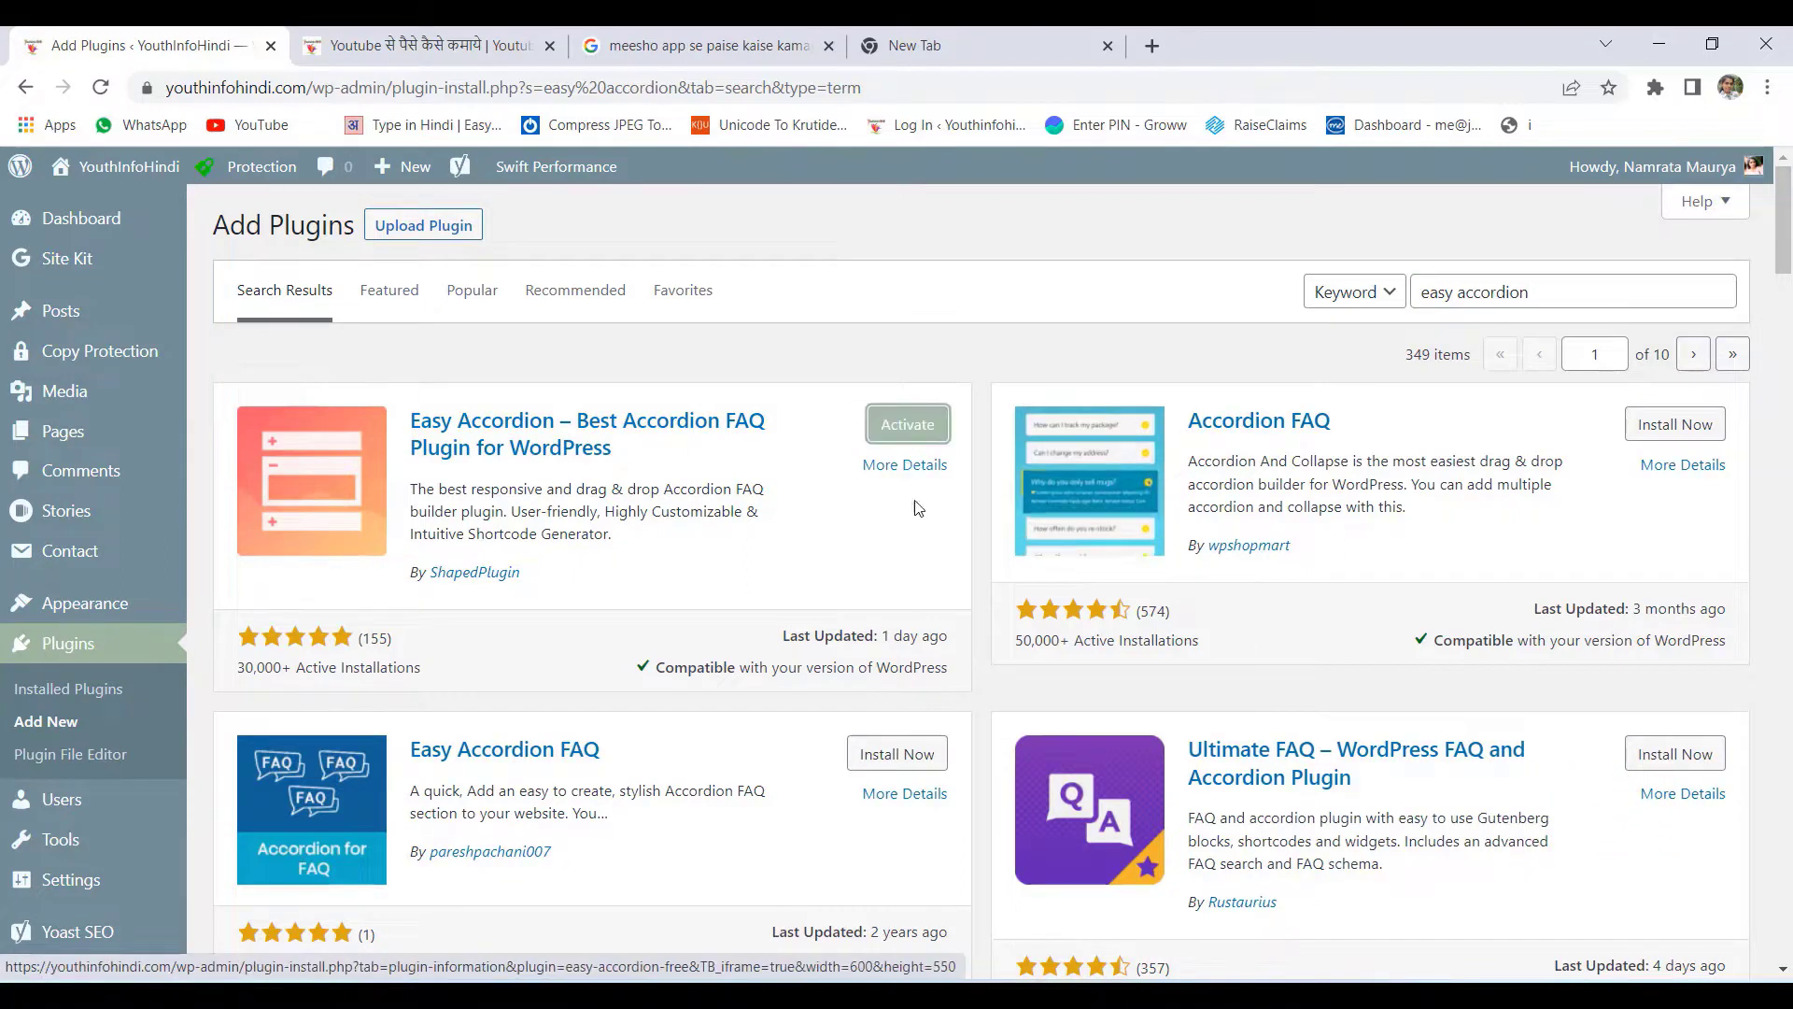
click(900, 437)
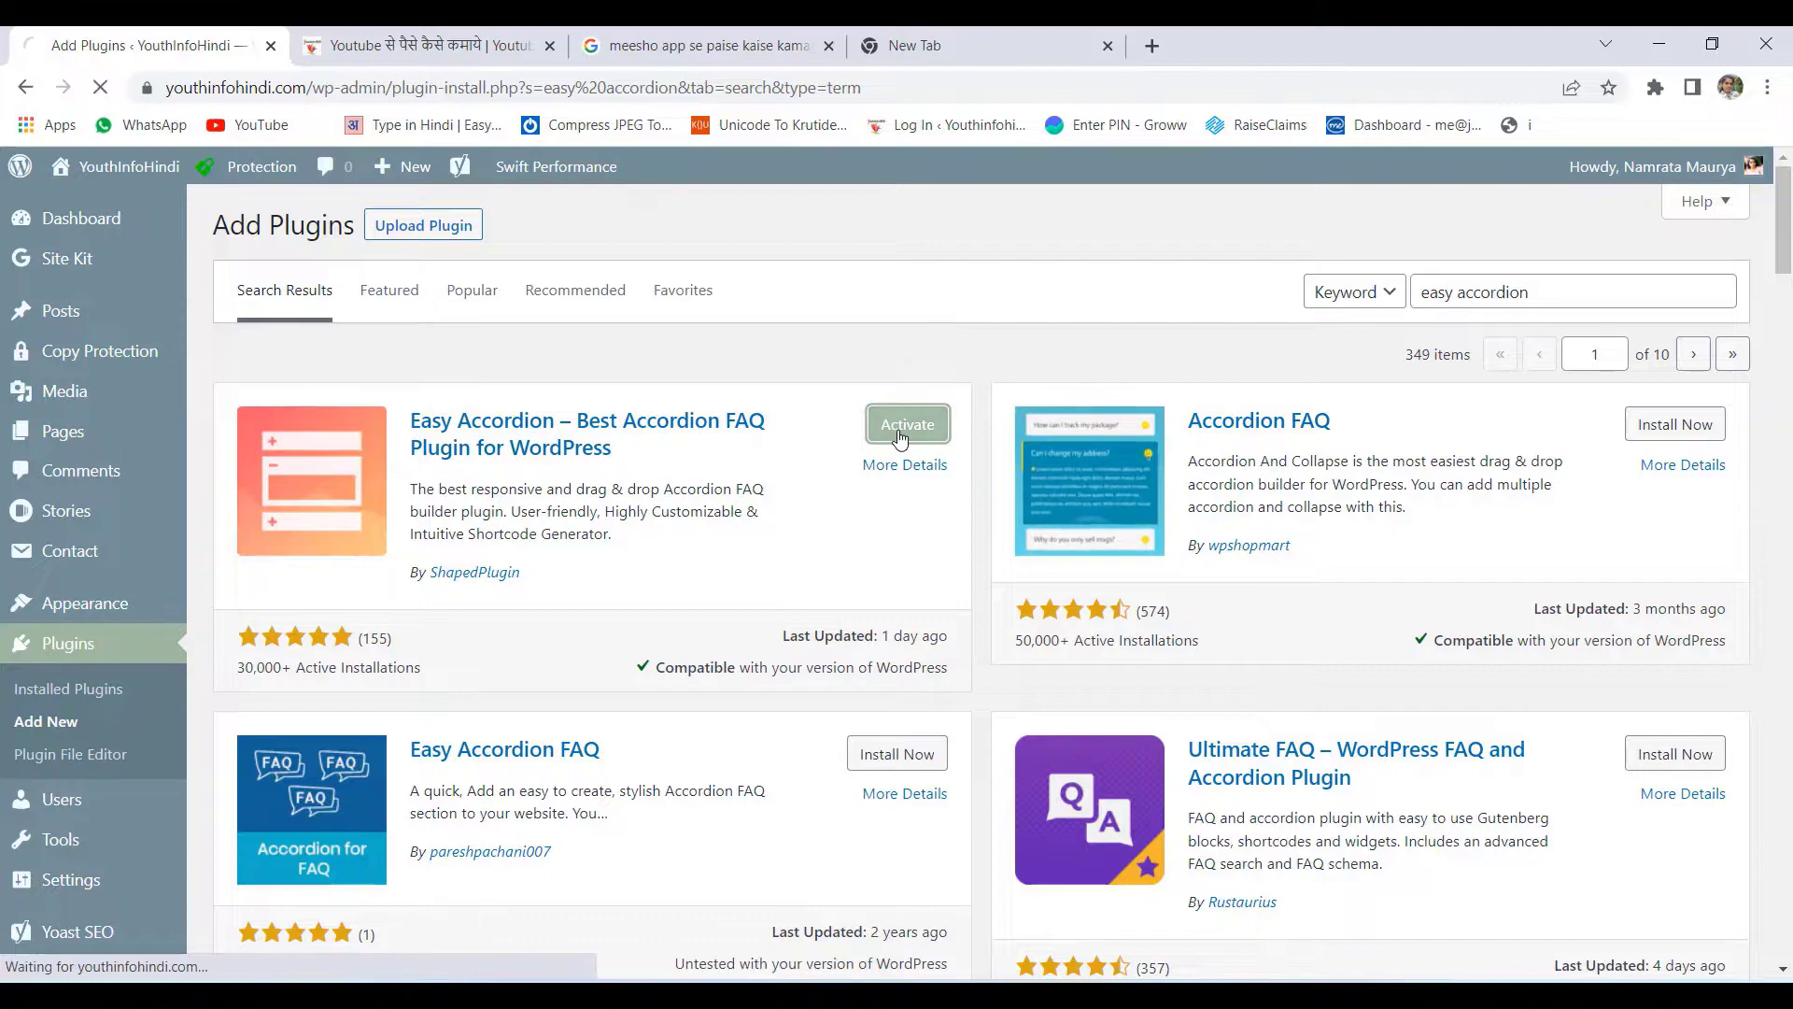
click(323, 385)
Create a new accordion group titled "FAQ on Paisa Kamane Wala App Youtube Shorts SE Paise Kaise Kamaye", copying the heading from the Word document
scroll(788, 641, down, 10)
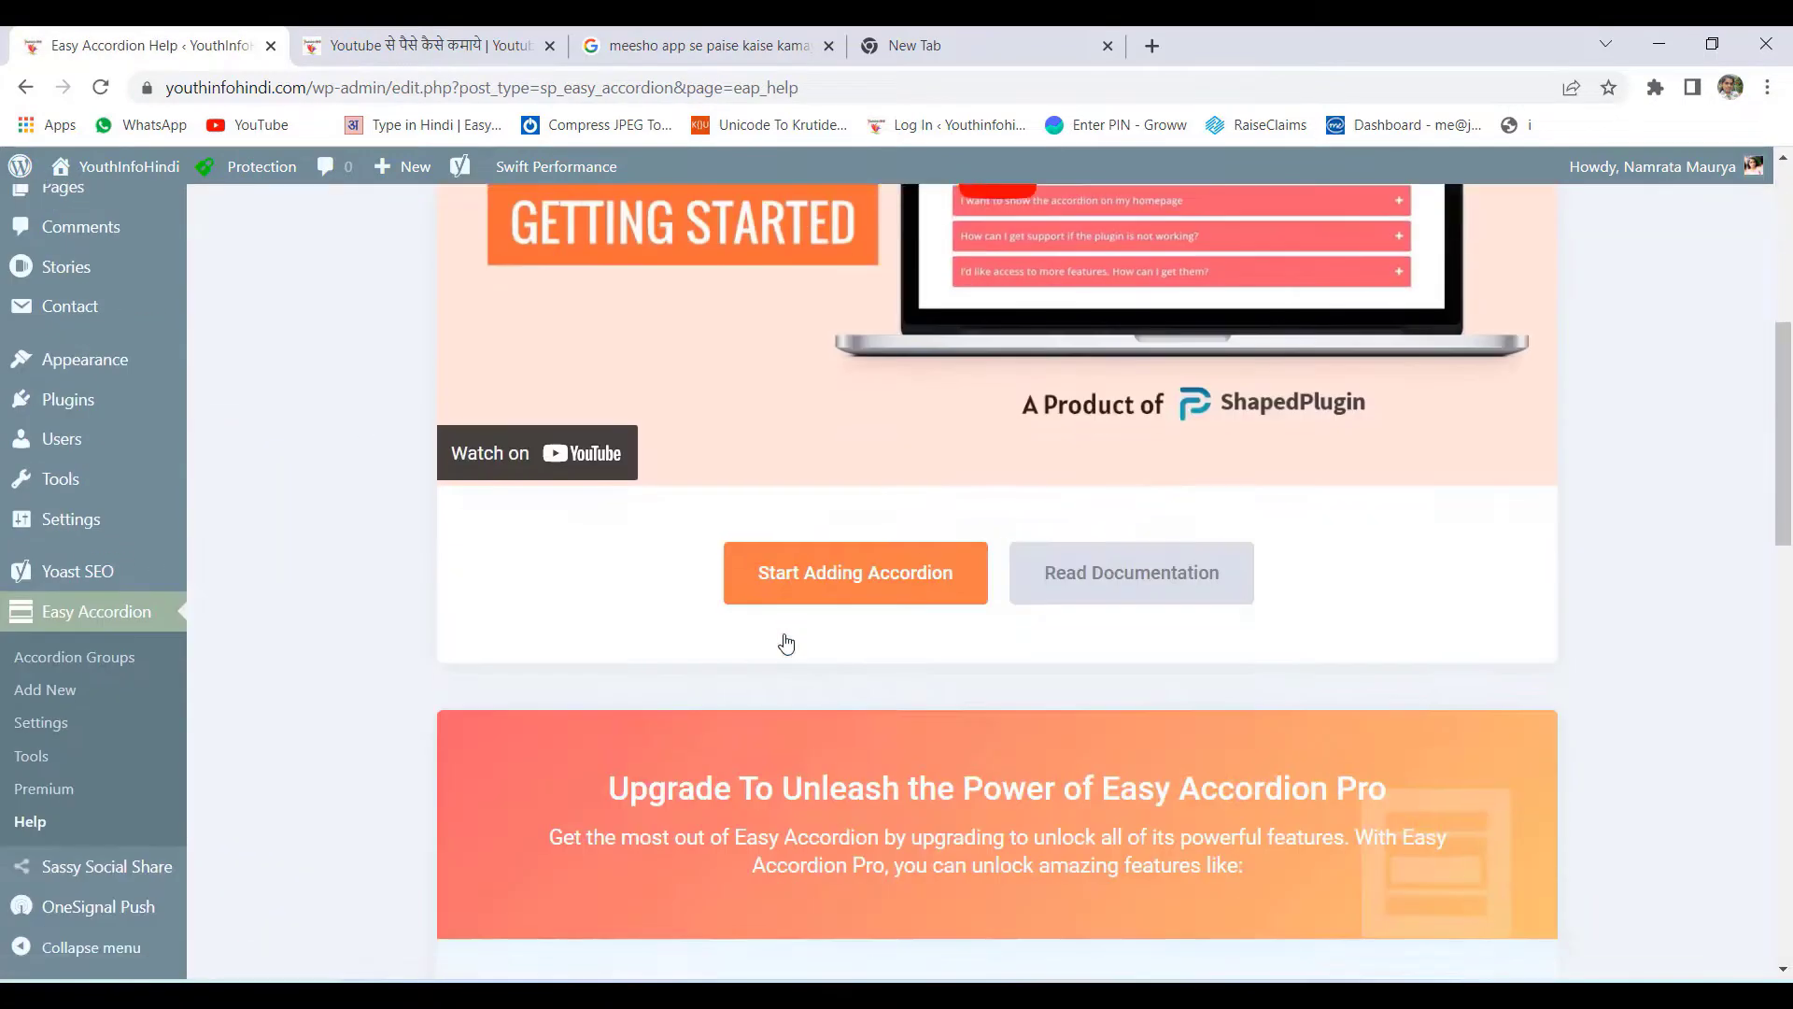
scroll(791, 652, down, 6)
scroll(791, 652, down, 10)
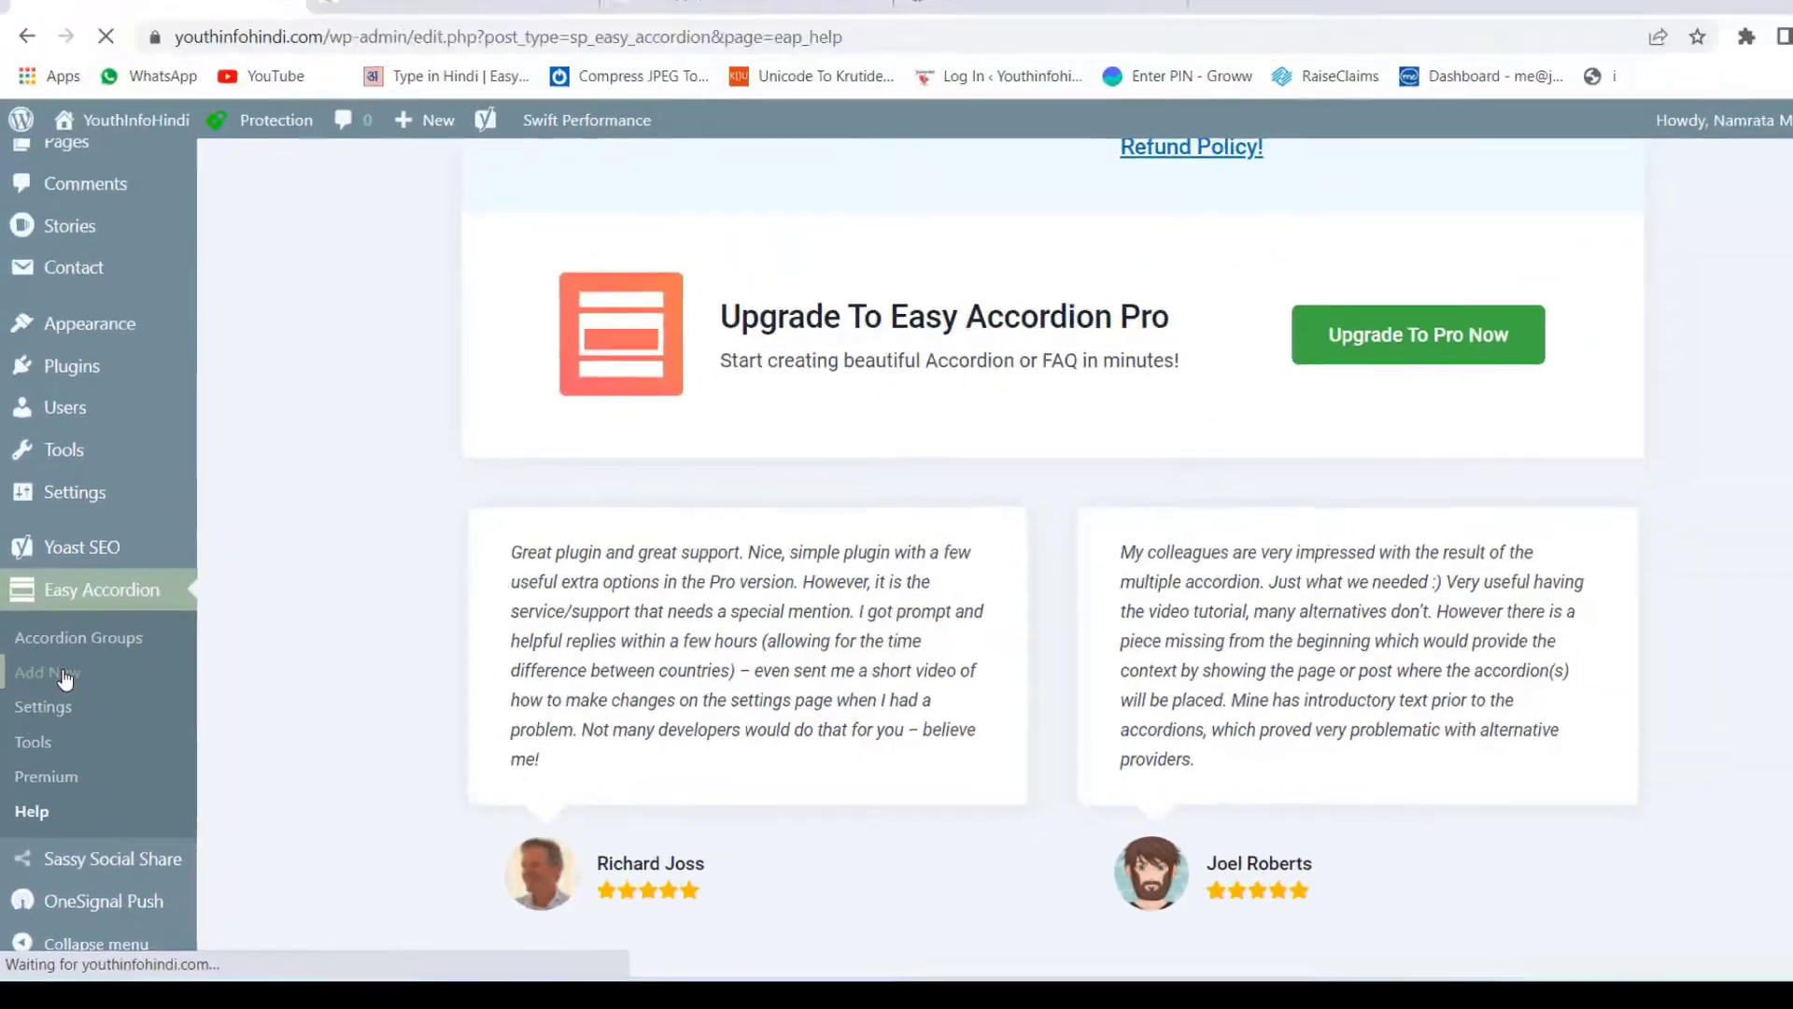
click(120, 378)
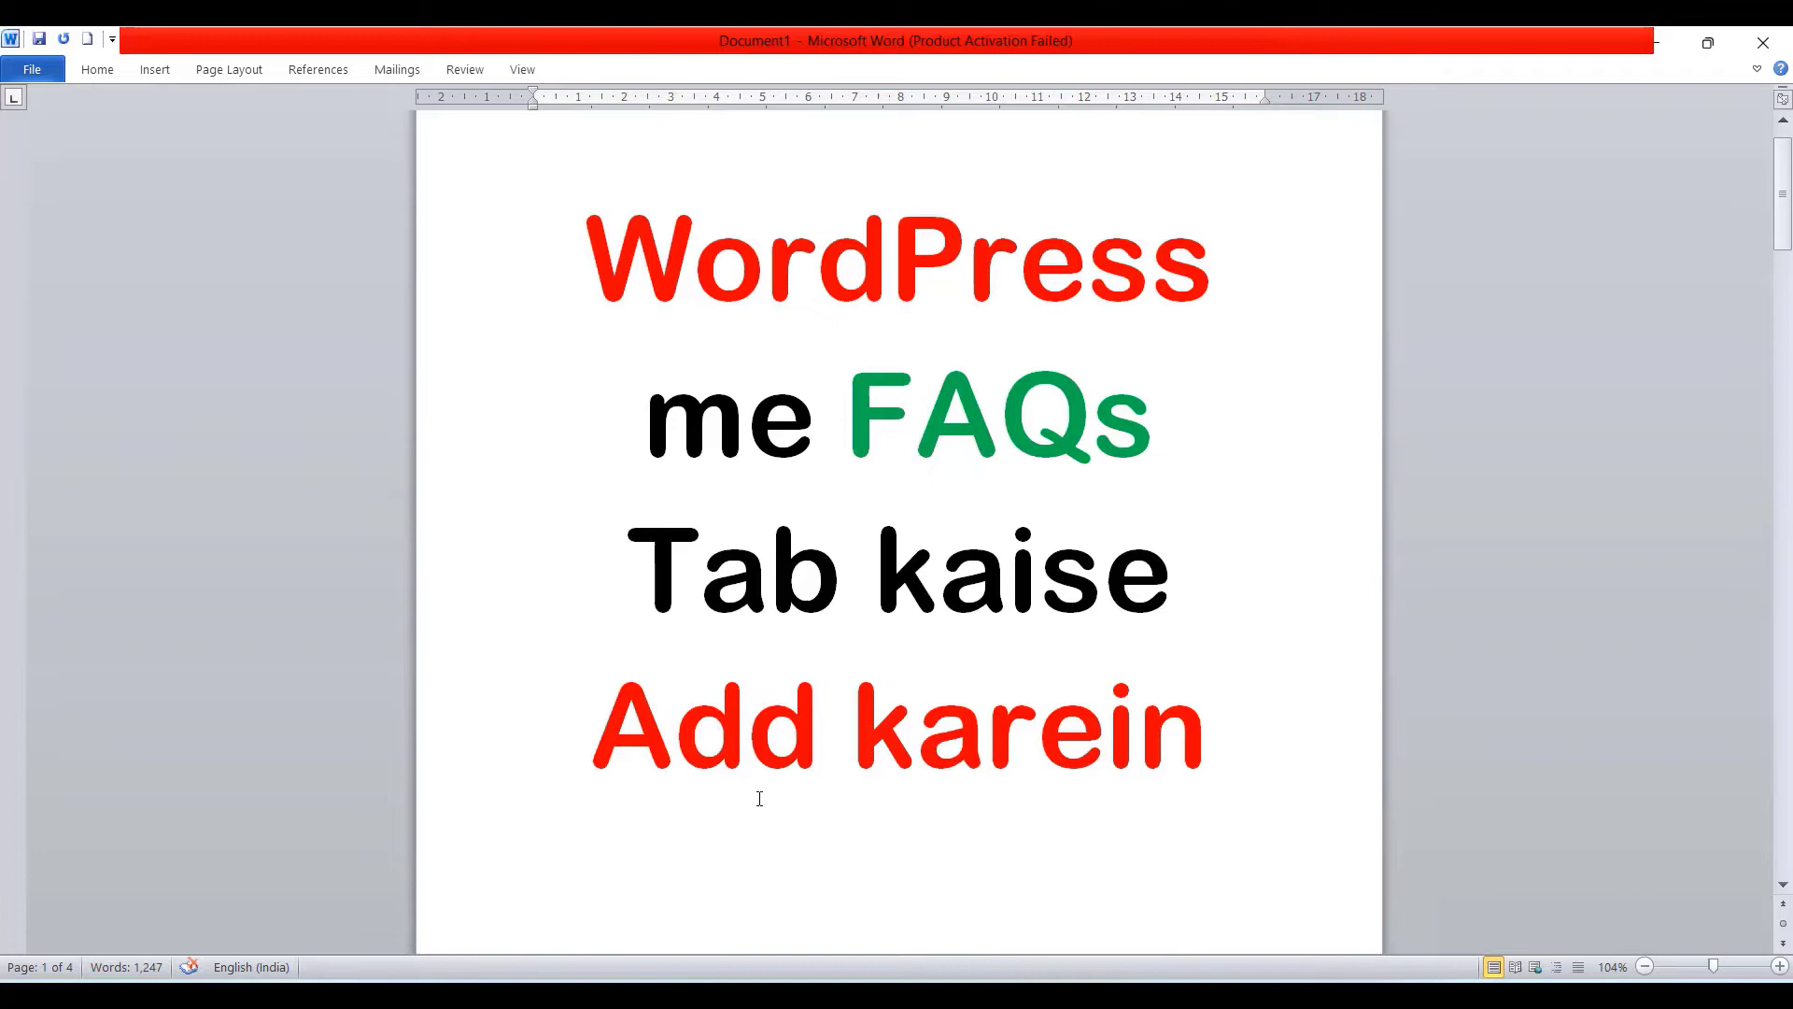
scroll(856, 793, down, 10)
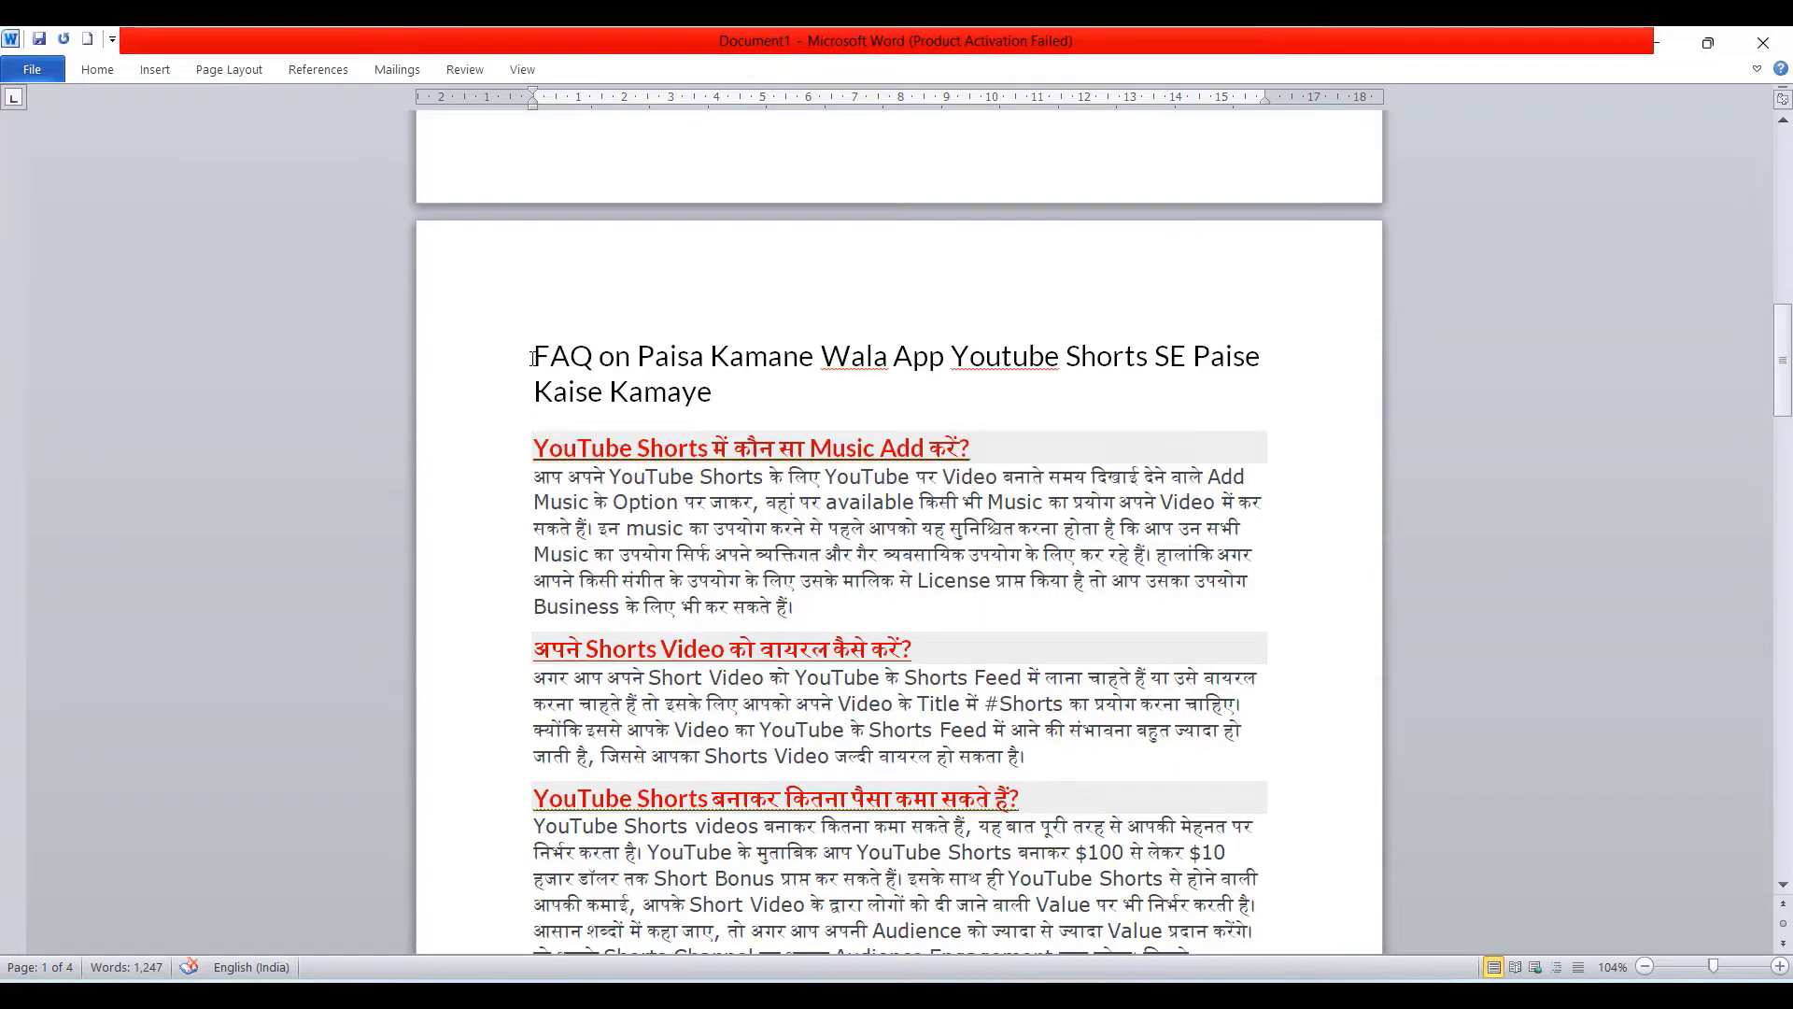
drag(533, 358, 696, 379)
key(ctrl+c)
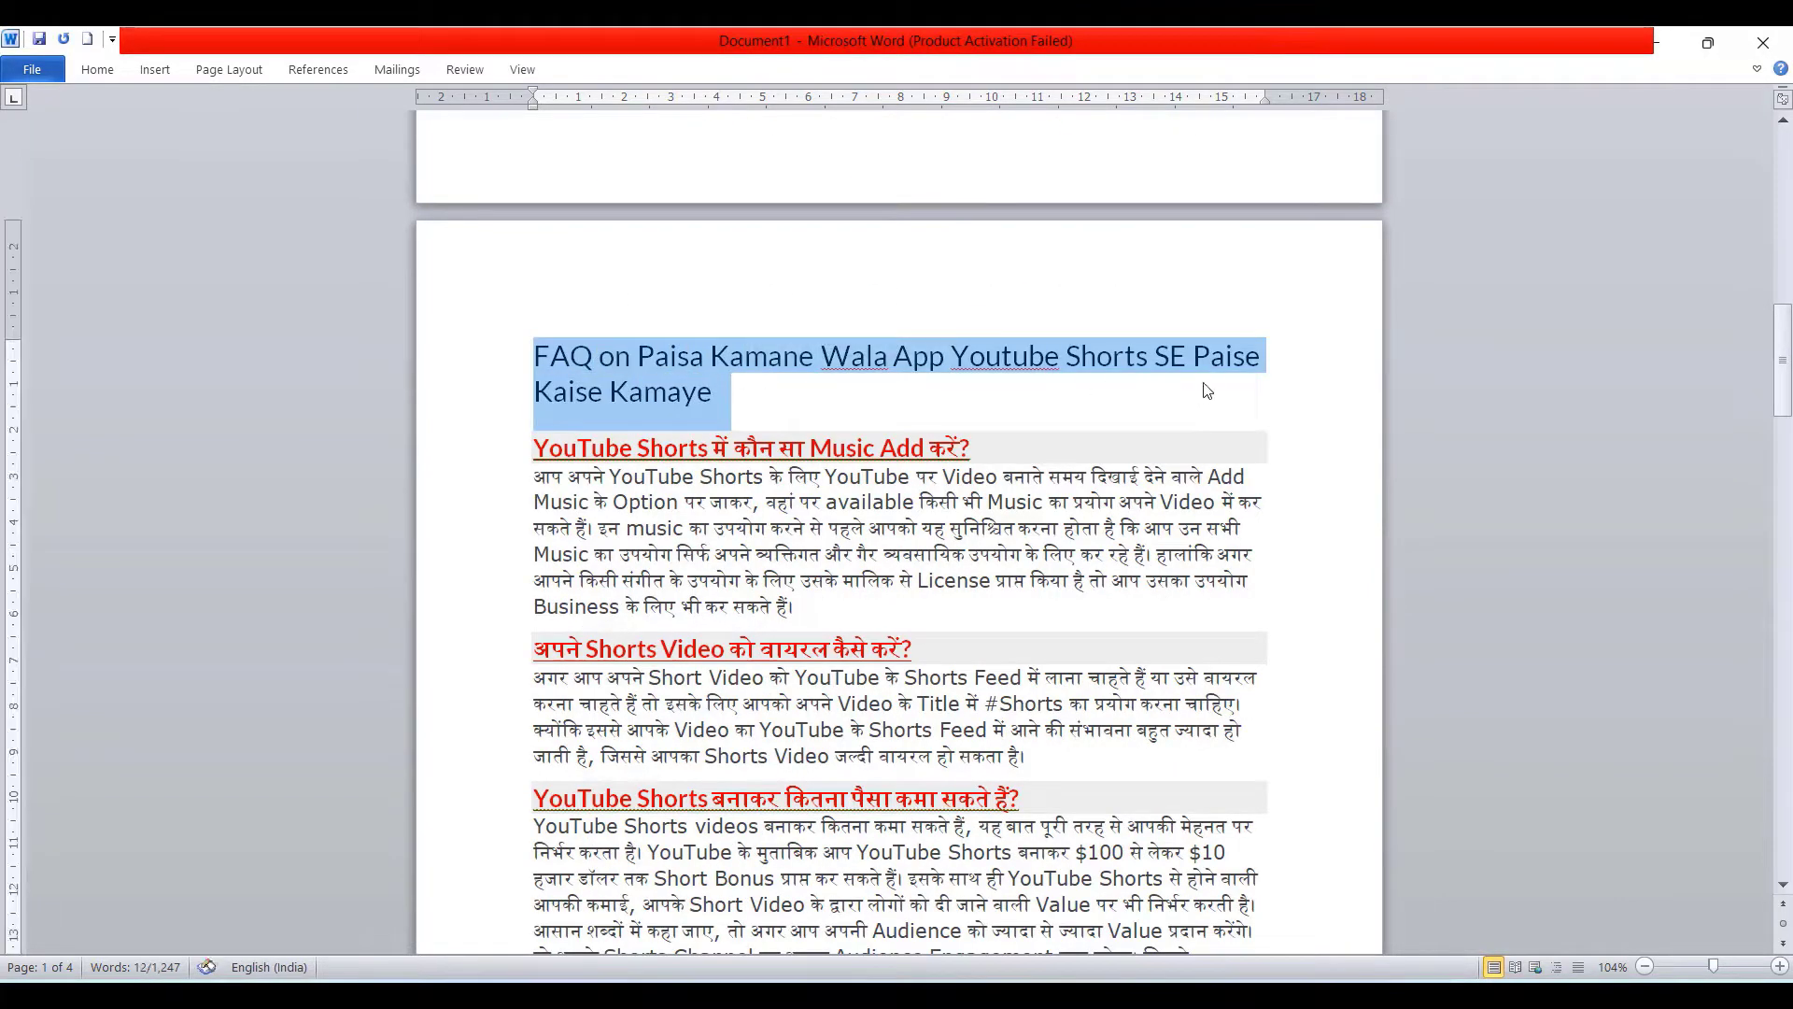
drag(743, 400, 528, 359)
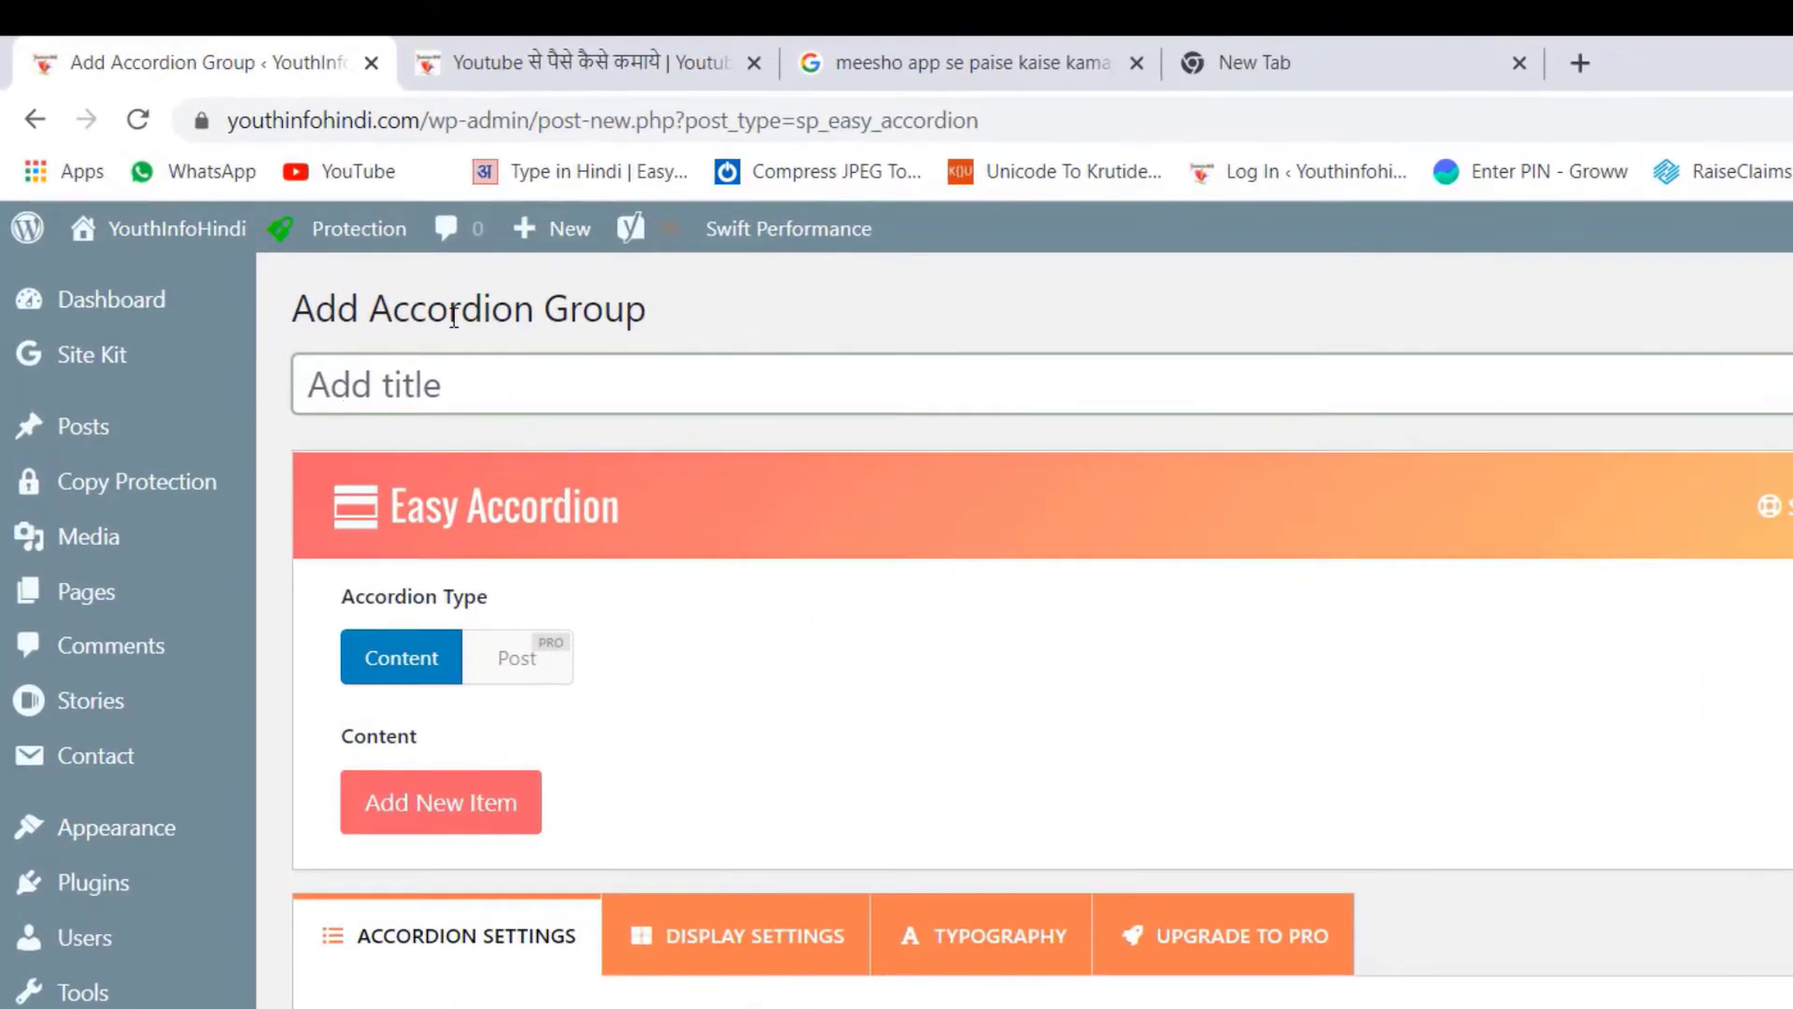
key(ctrl+v)
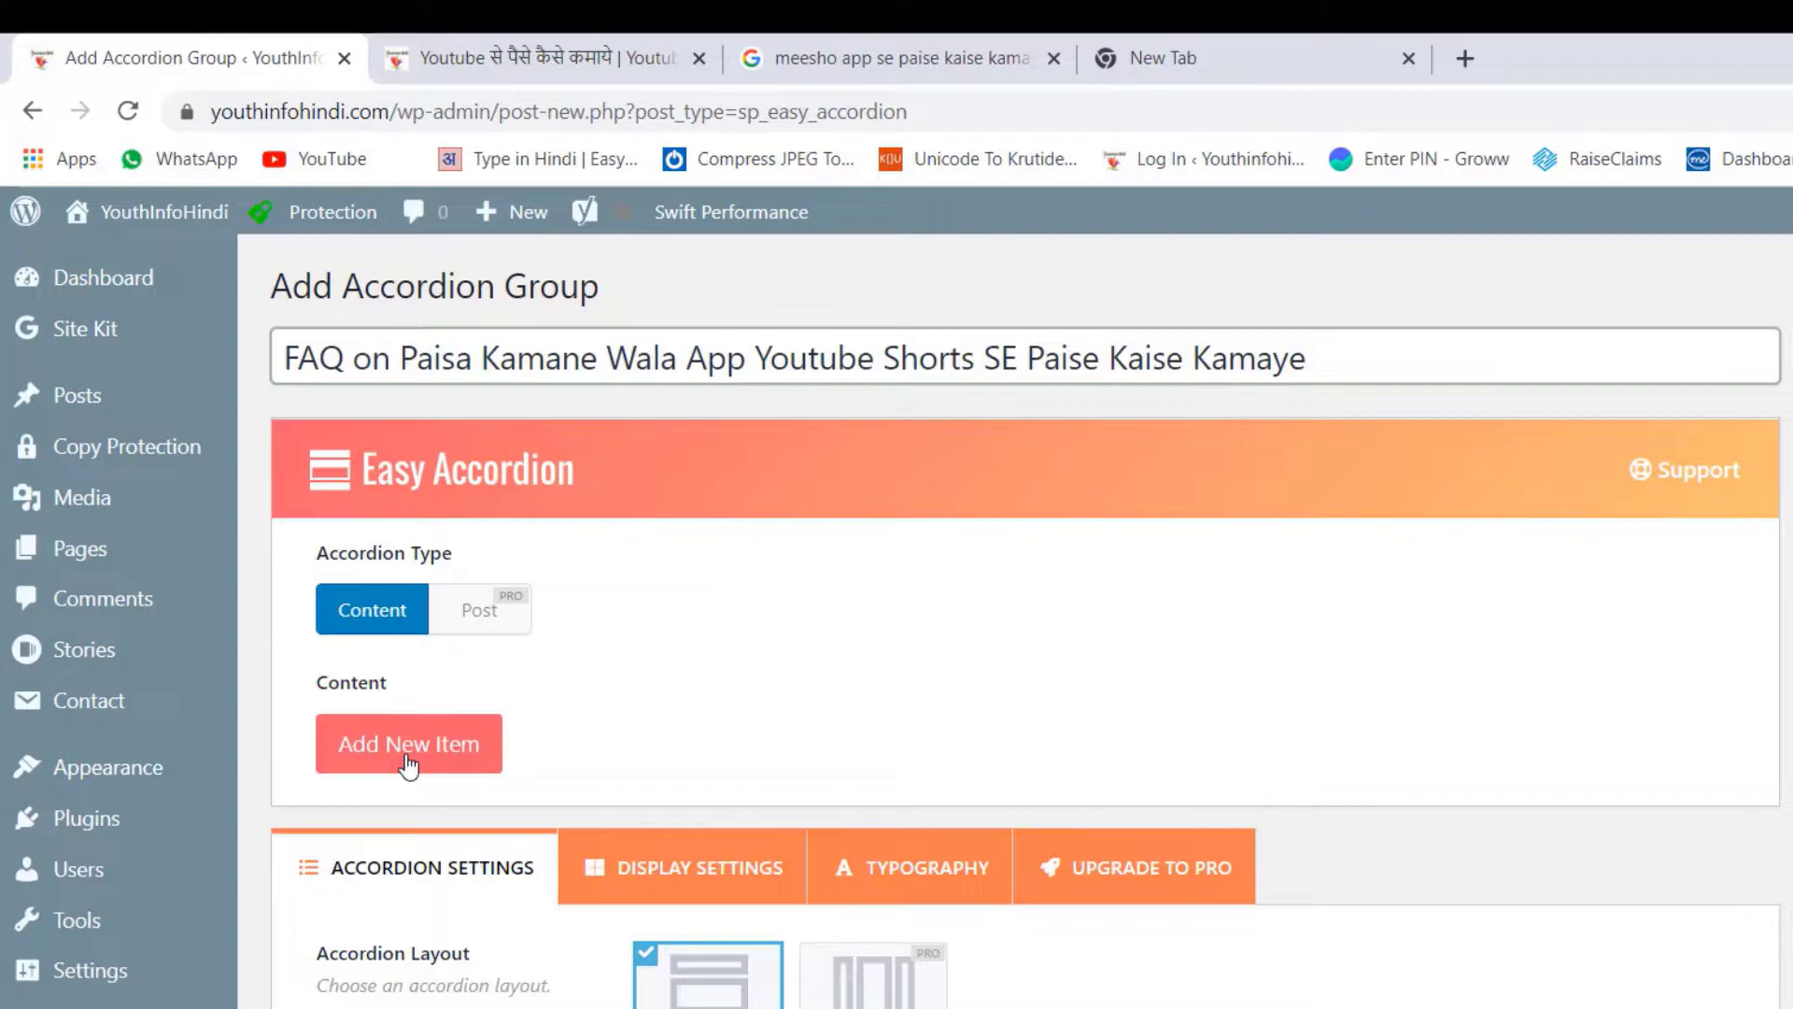
Add the first accordion item with the title "YouTube Shorts में कौन सा Music Add करें?" copied from the Word document
click(448, 819)
scroll(449, 628, down, 4)
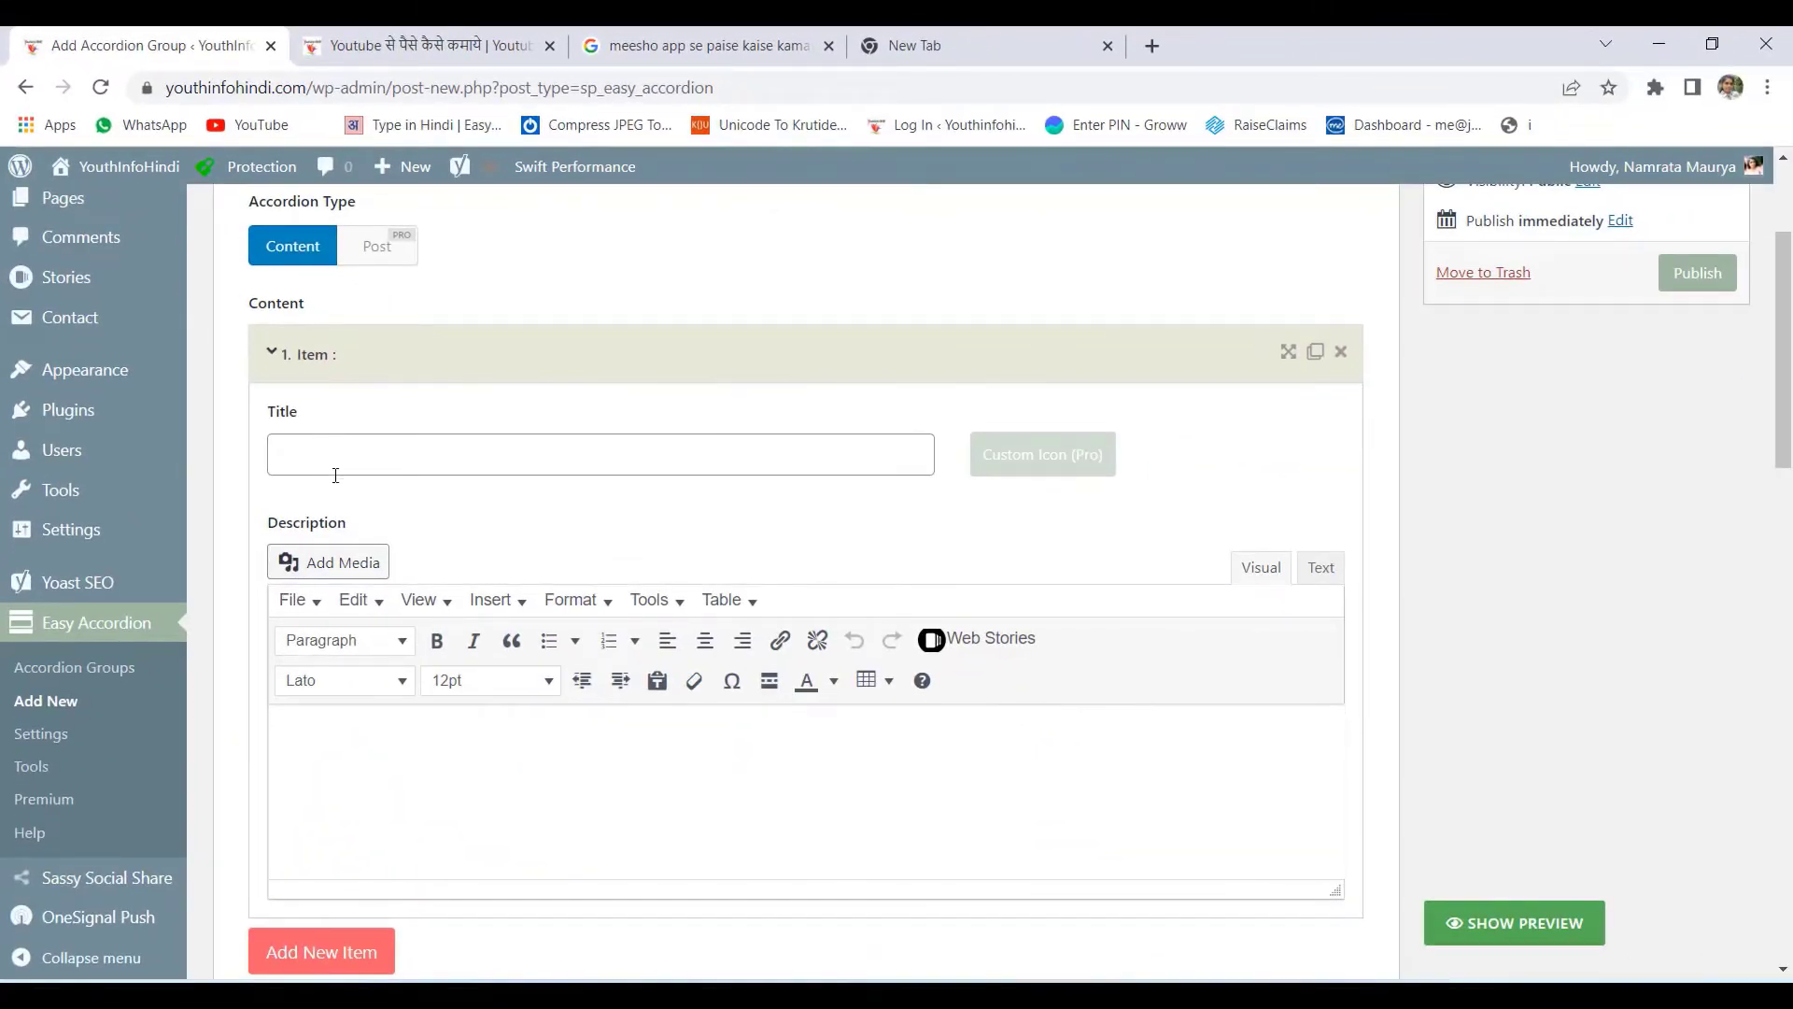
key(alt+Tab)
drag(530, 451, 973, 455)
key(ctrl+c)
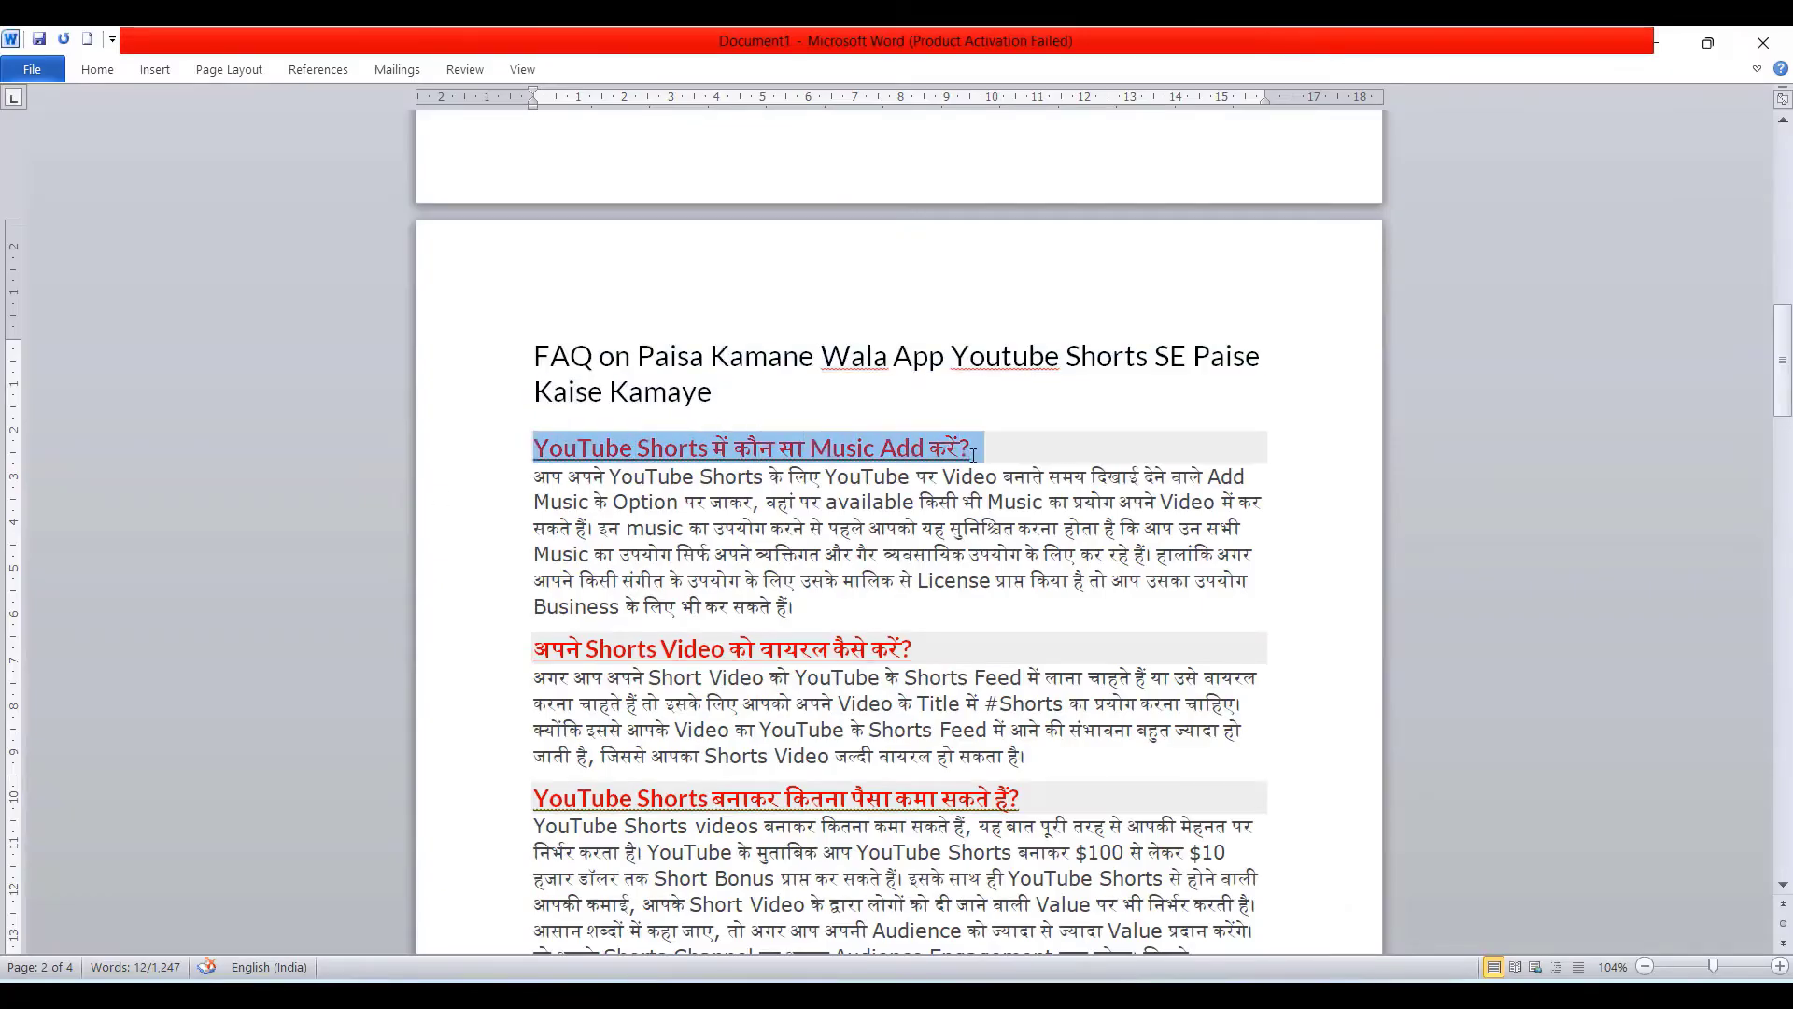
key(alt+Tab)
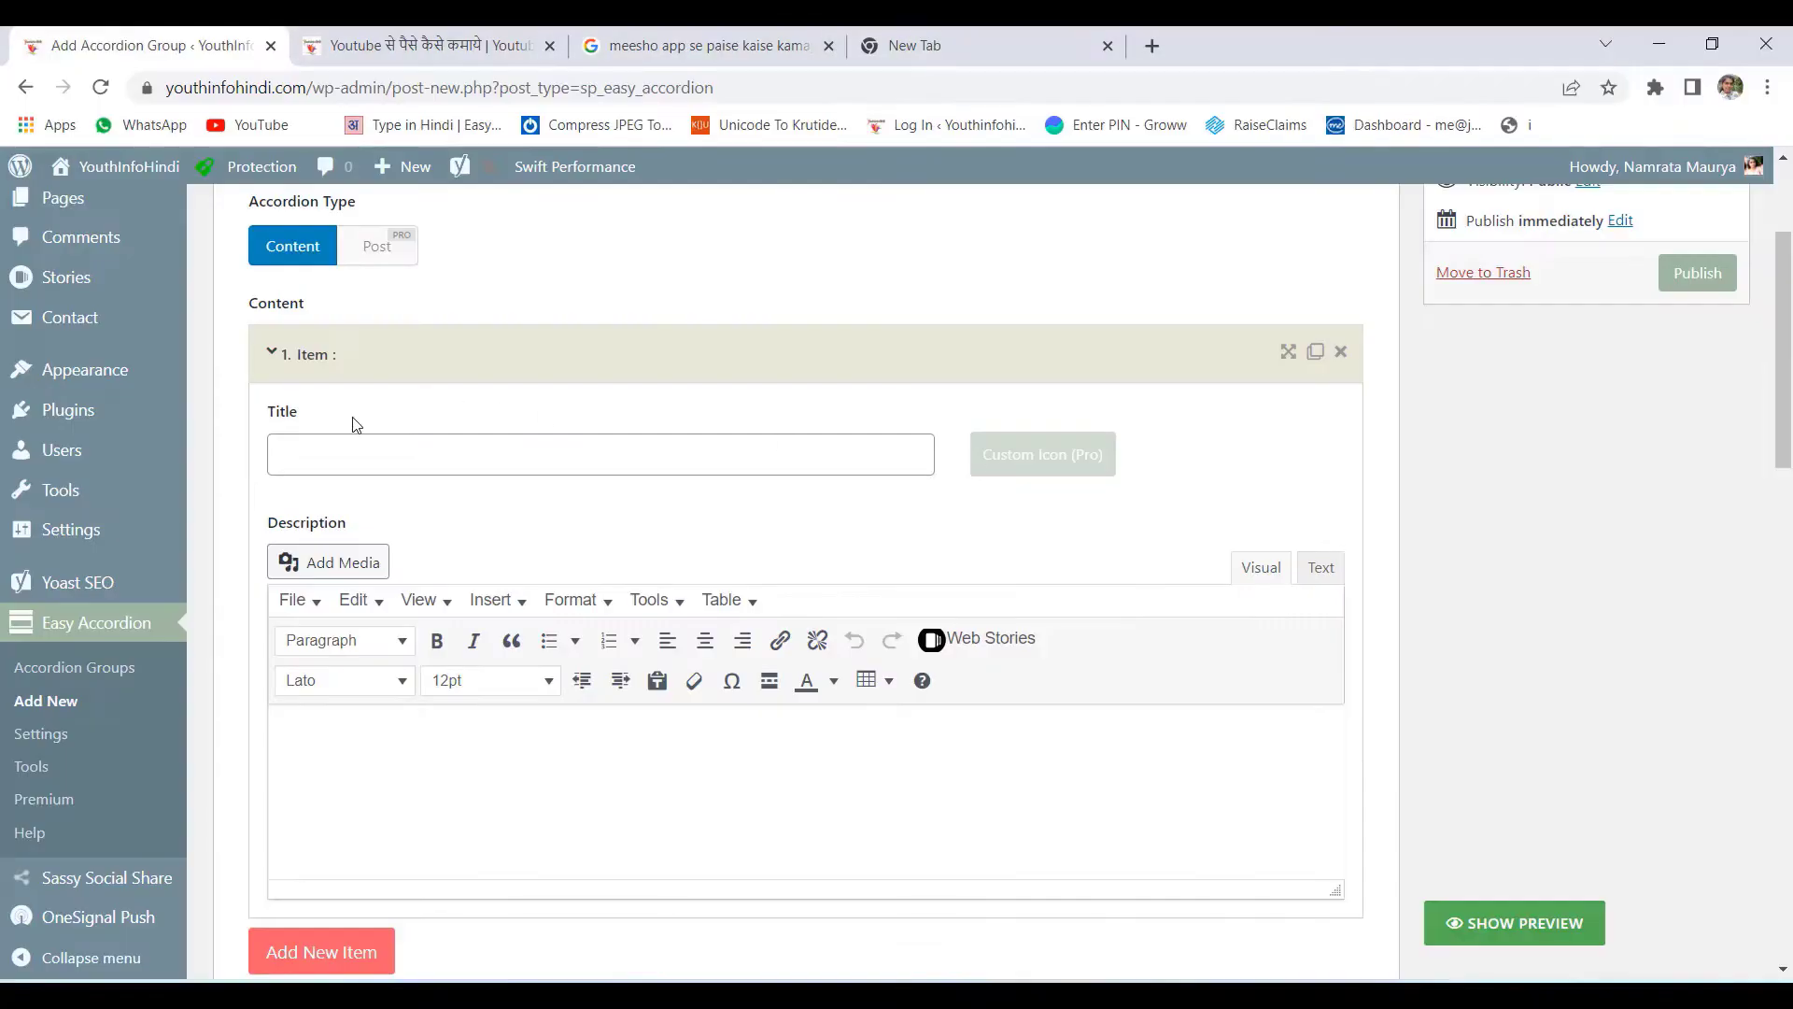
click(348, 454)
key(ctrl+v)
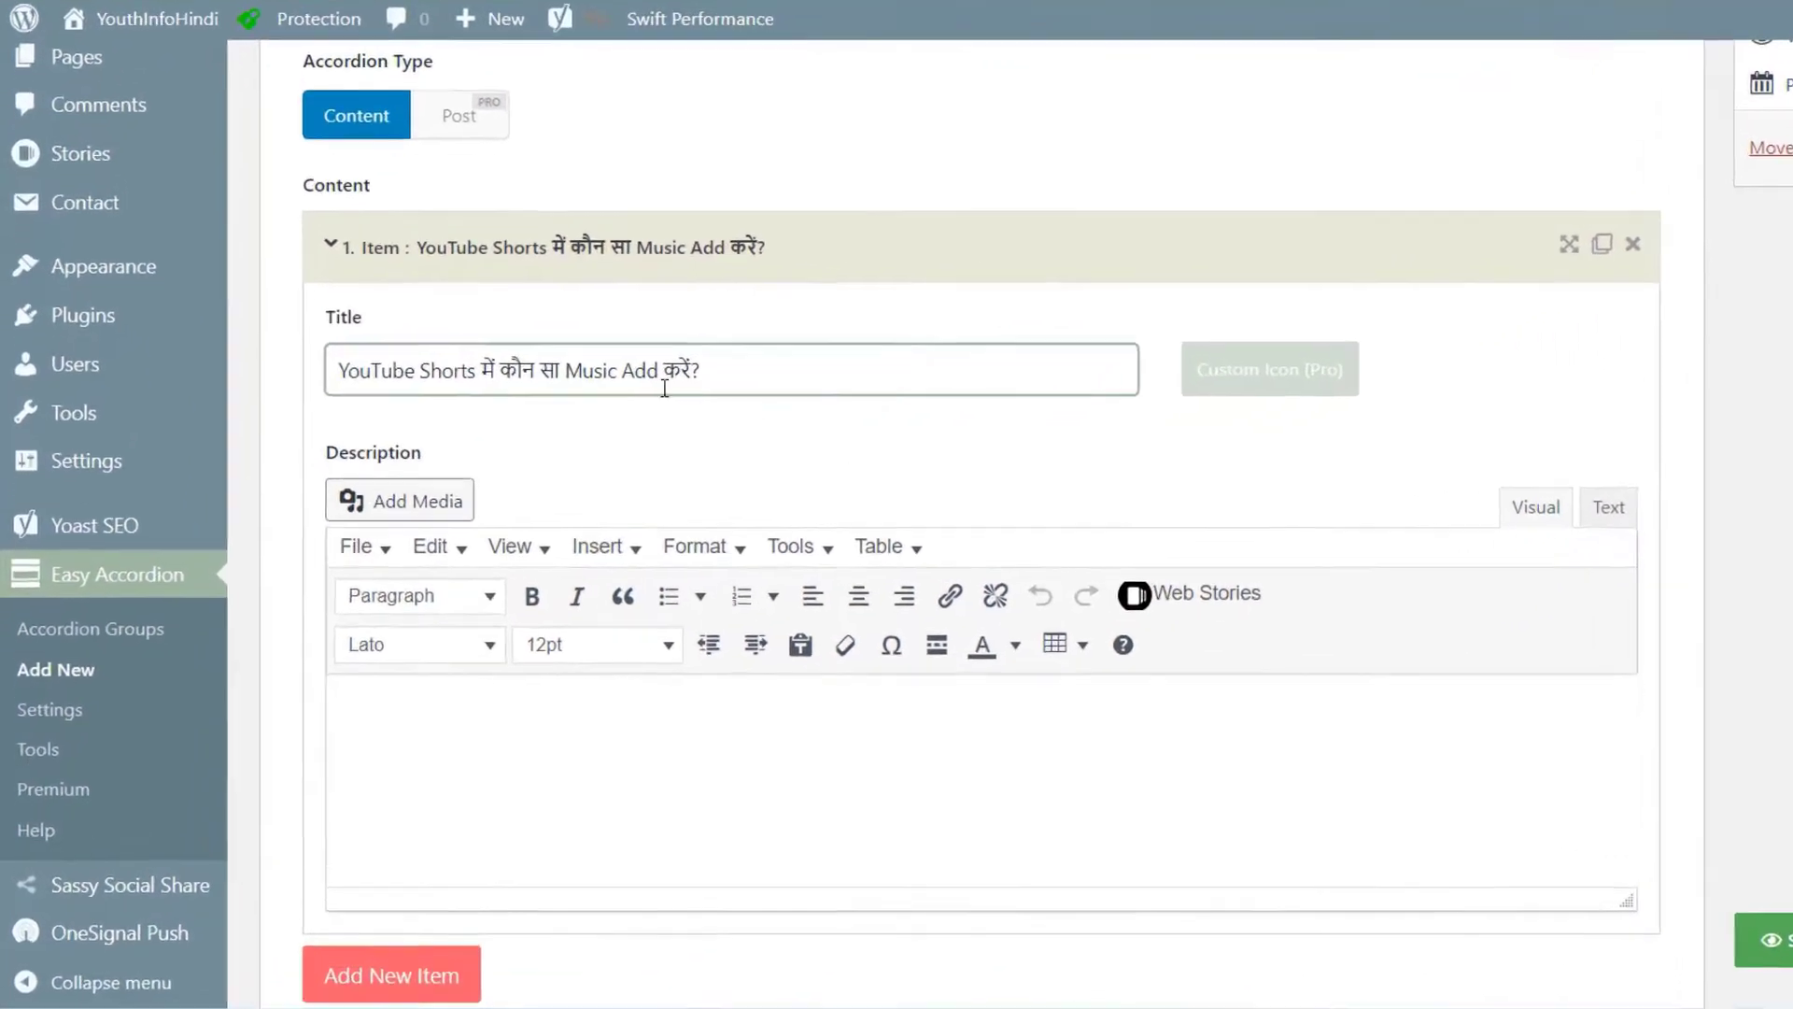
Fill the first item's description with the answer paragraph about adding music to YouTube Shorts from the Word document
key(alt+Tab)
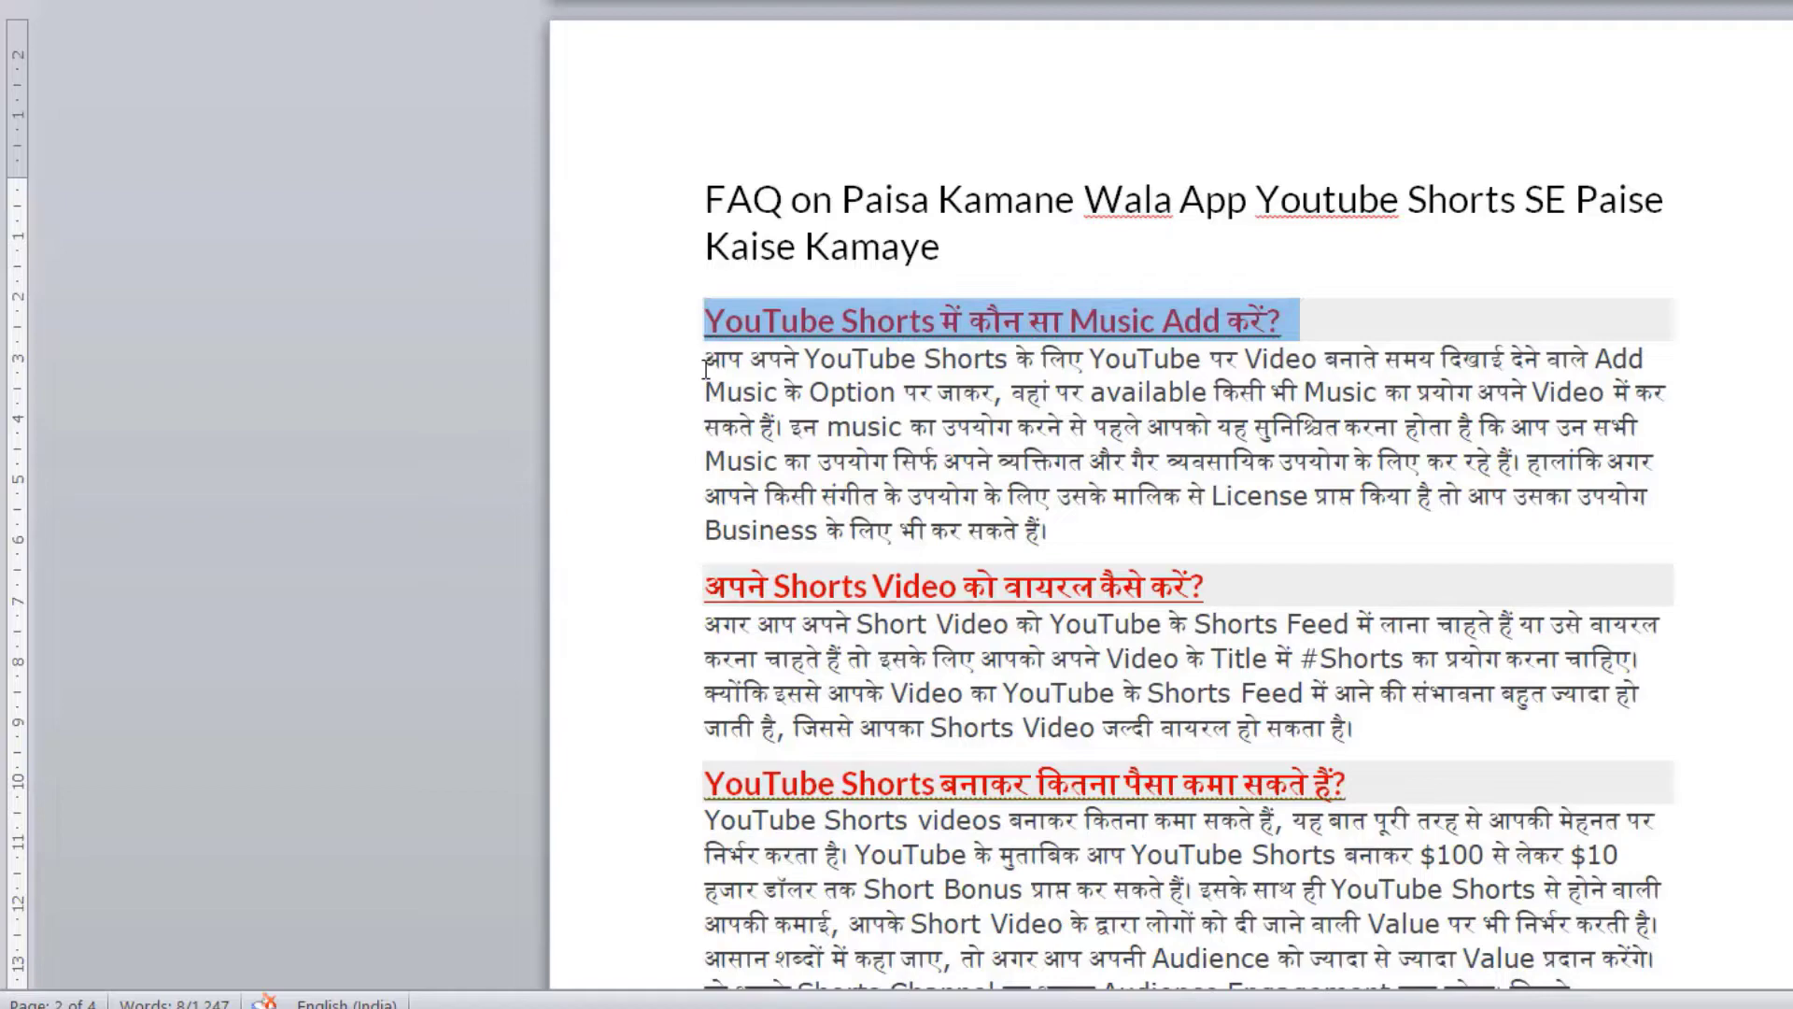
drag(705, 367, 1095, 527)
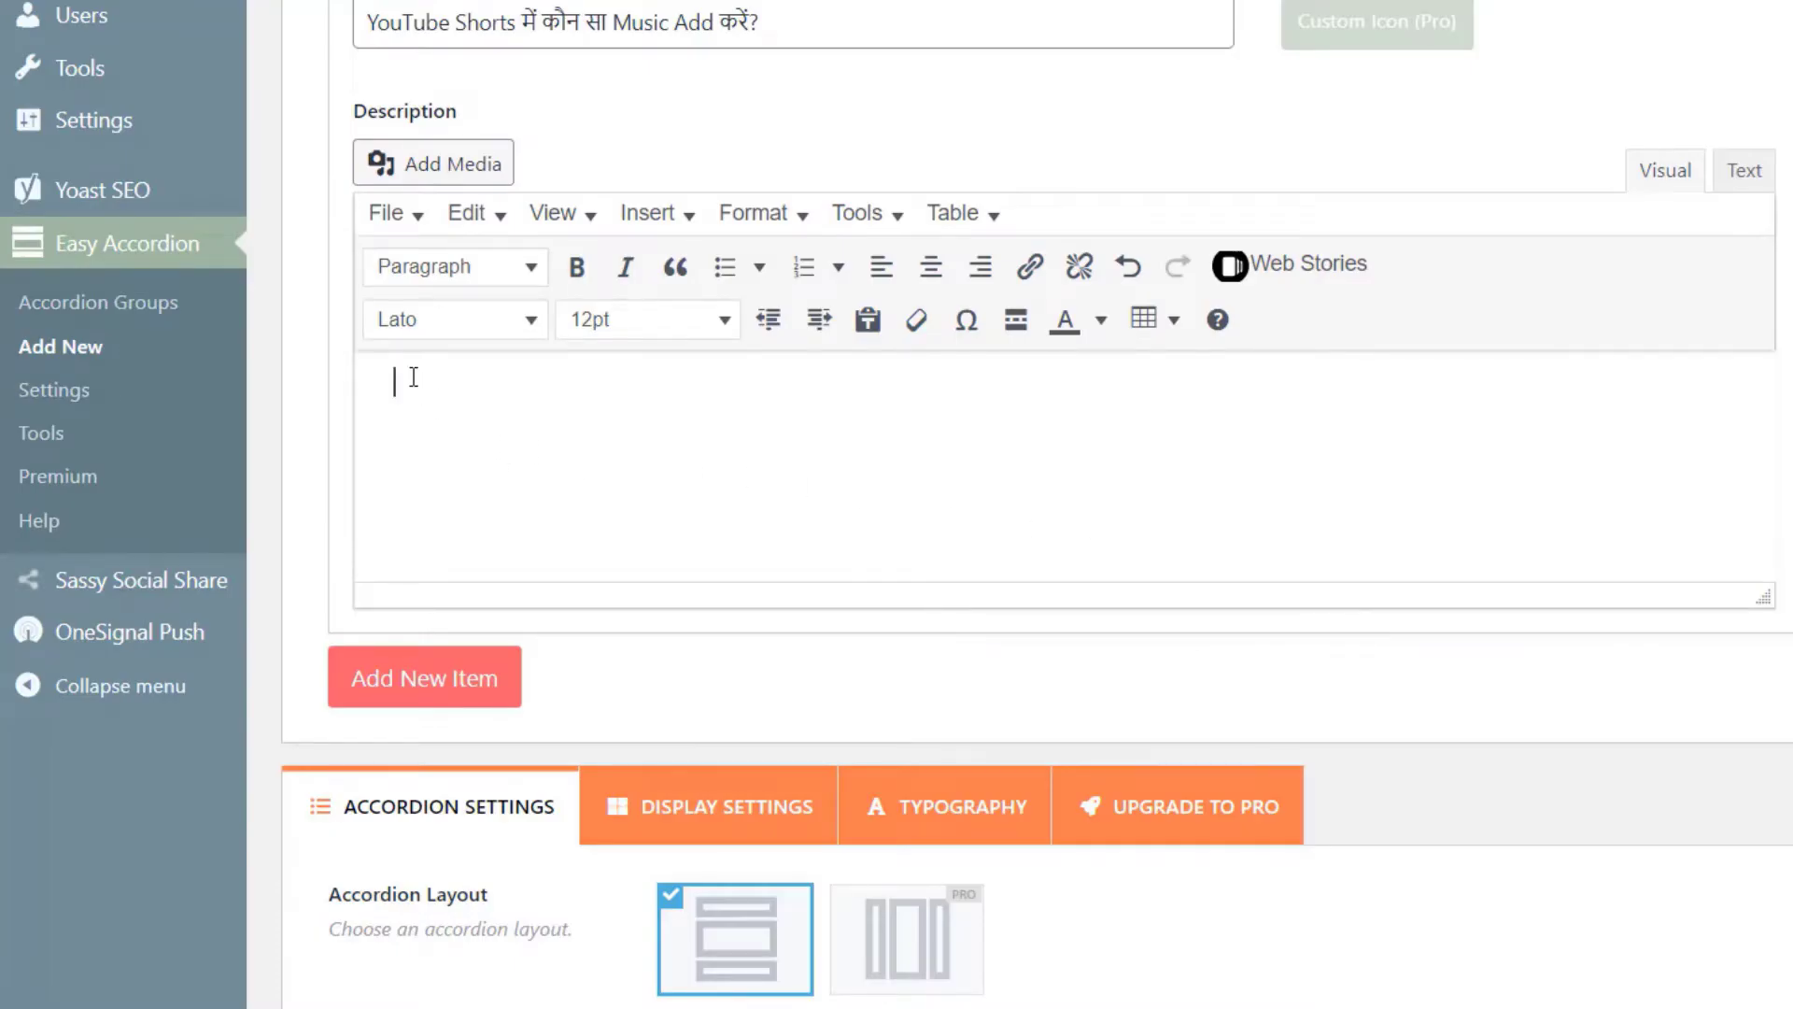
text(आप अपने YouTube Shorts के लिए YouTube पर Video बनाते समय दिखाई देने वाले Add Music के Option पर जाकर, वहां पर available किसी भी Music का प्रयोग अपने Video में कर सकते हैं। इन music का उपयोग करने से पहले आपको यह सुनिश्चित करना होता है कि आप उन सभी Music का उपयोग सिर्फ अपने व्यक्तिगत और गैर व्यवसायिक उपयोग के लिए कर रहे हैं। हालांकि अगर आपने किसी संगीत के उपयोग के लिए उसके मालिक से License प्राप्त किया है तो आप उसका उपयोग Business के लिए भी कर सकते हैं।)
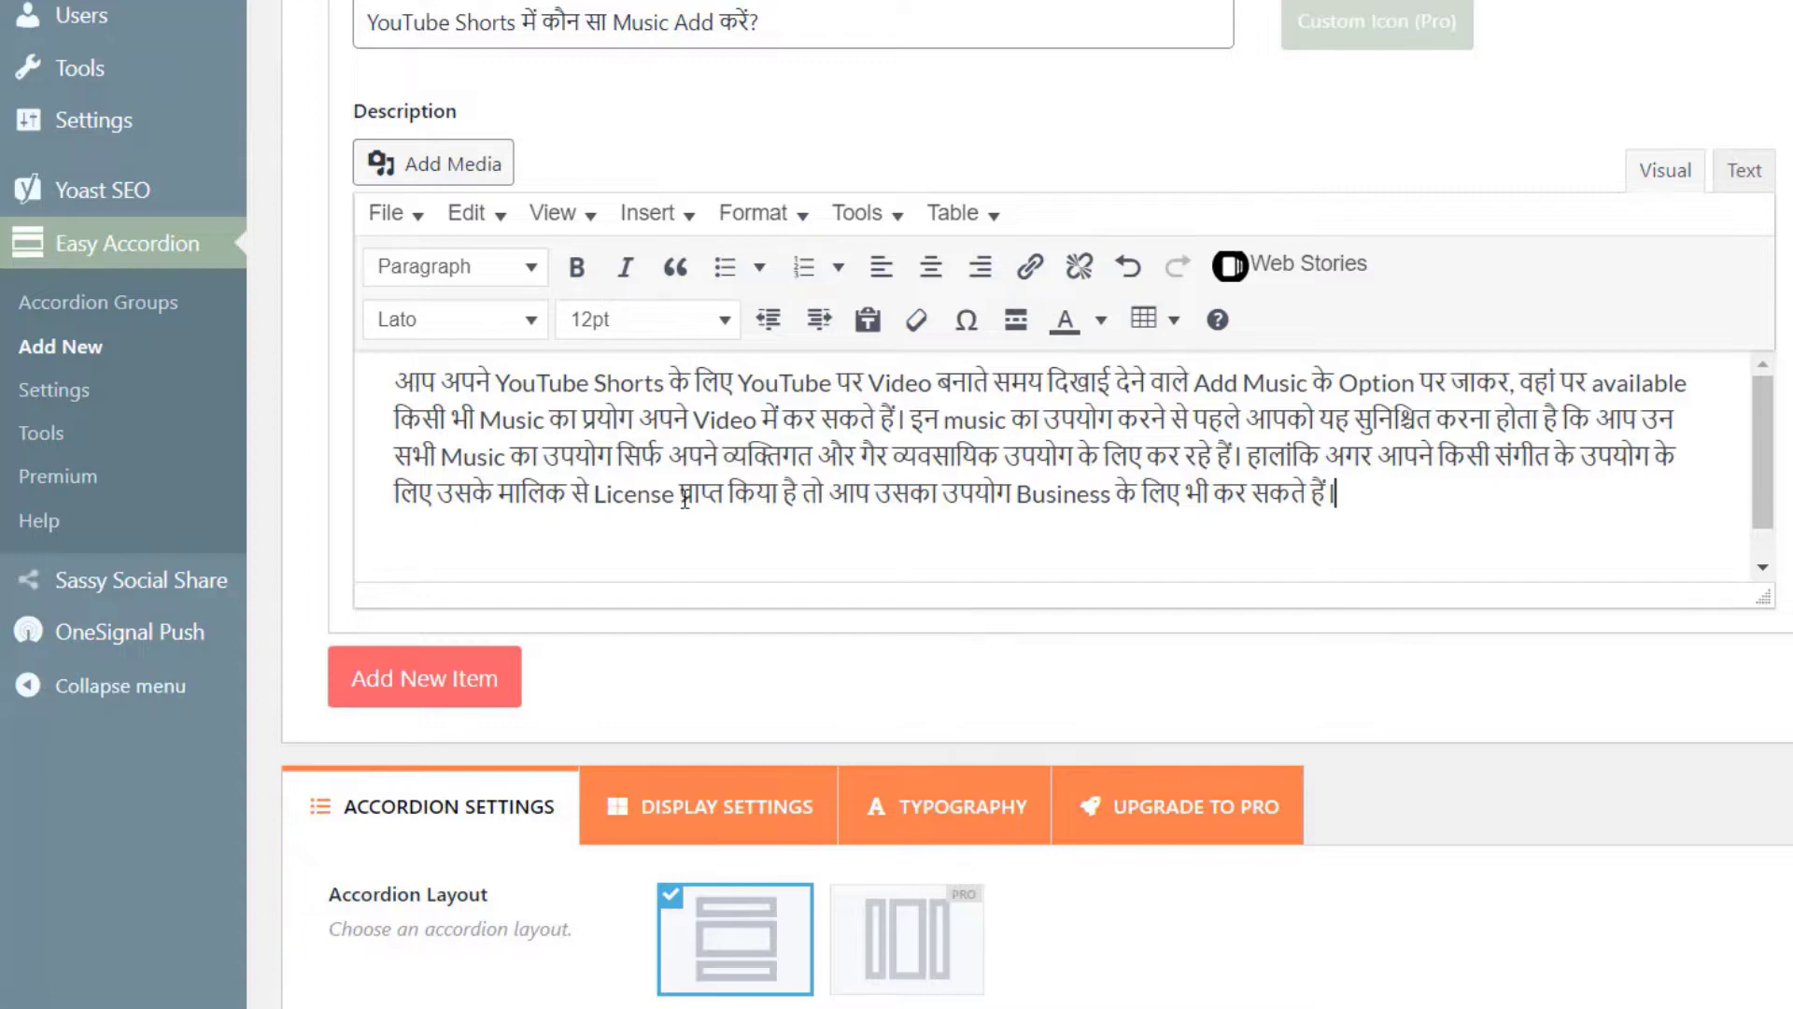
Add a second accordion item with the title "अपने Shorts Video को वायरल कैसे करें?" copied from the Word document
scroll(686, 499, up, 2)
scroll(702, 549, down, 4)
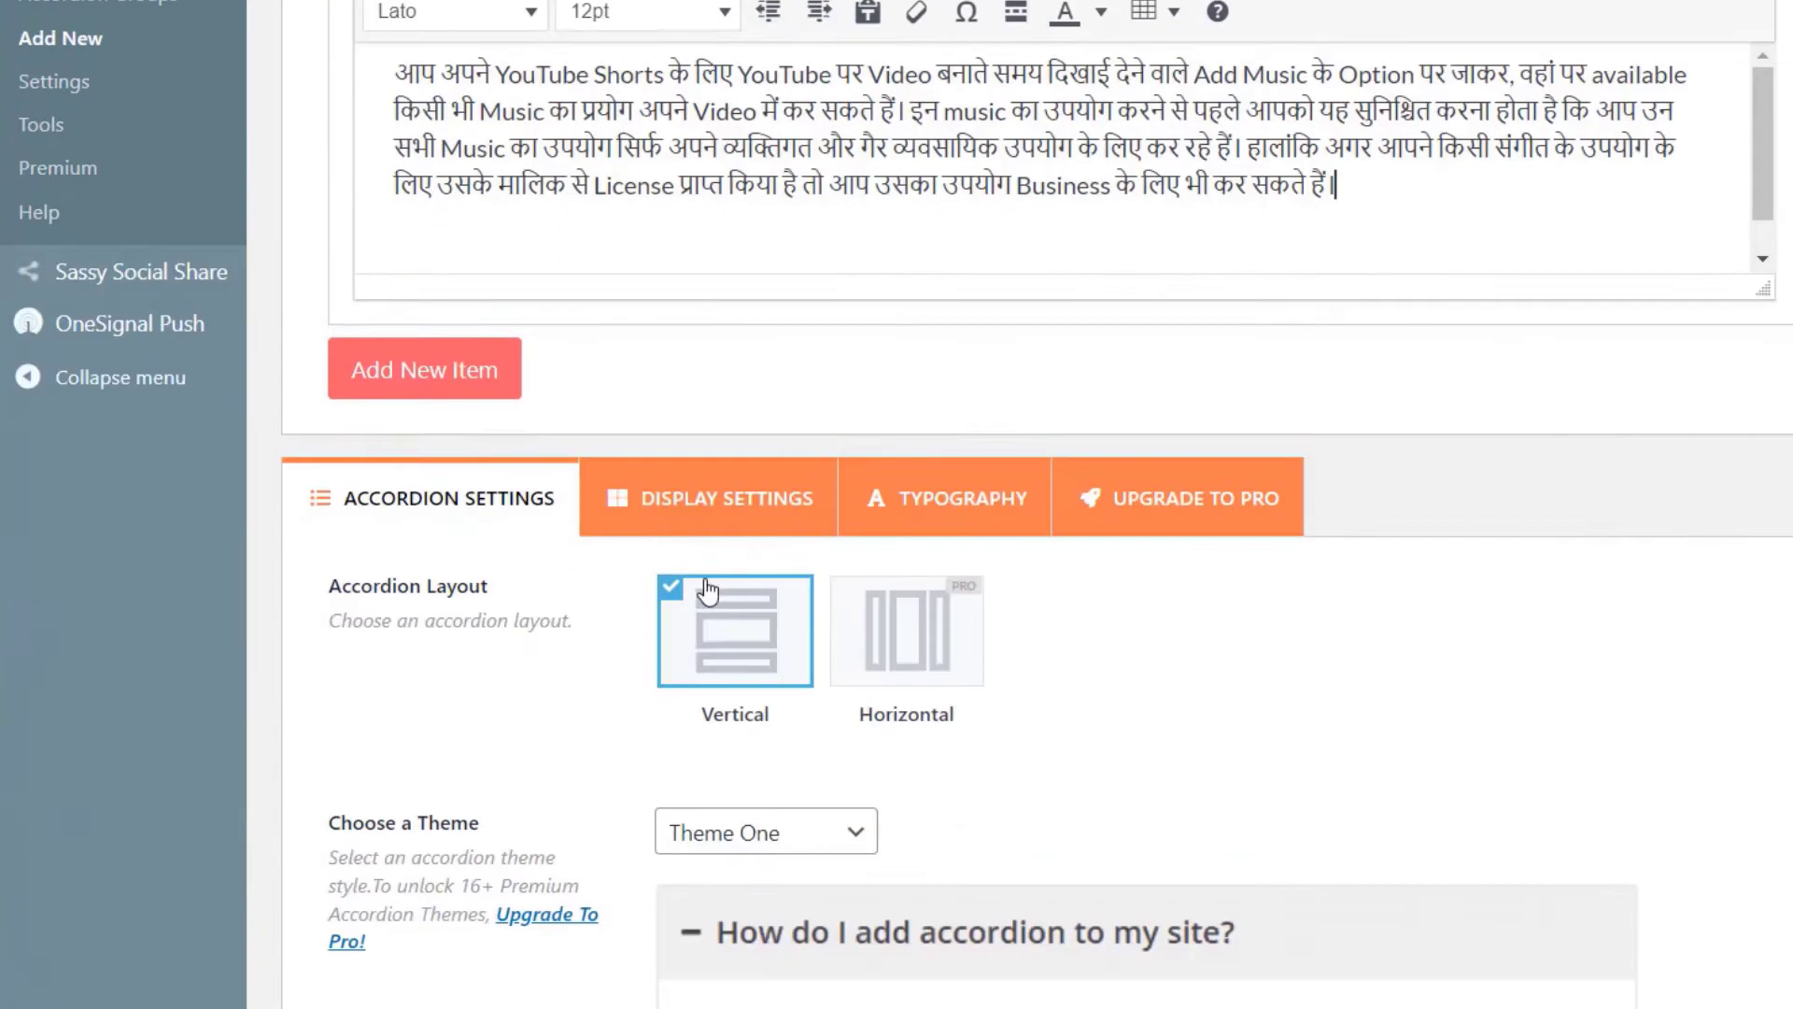
click(437, 385)
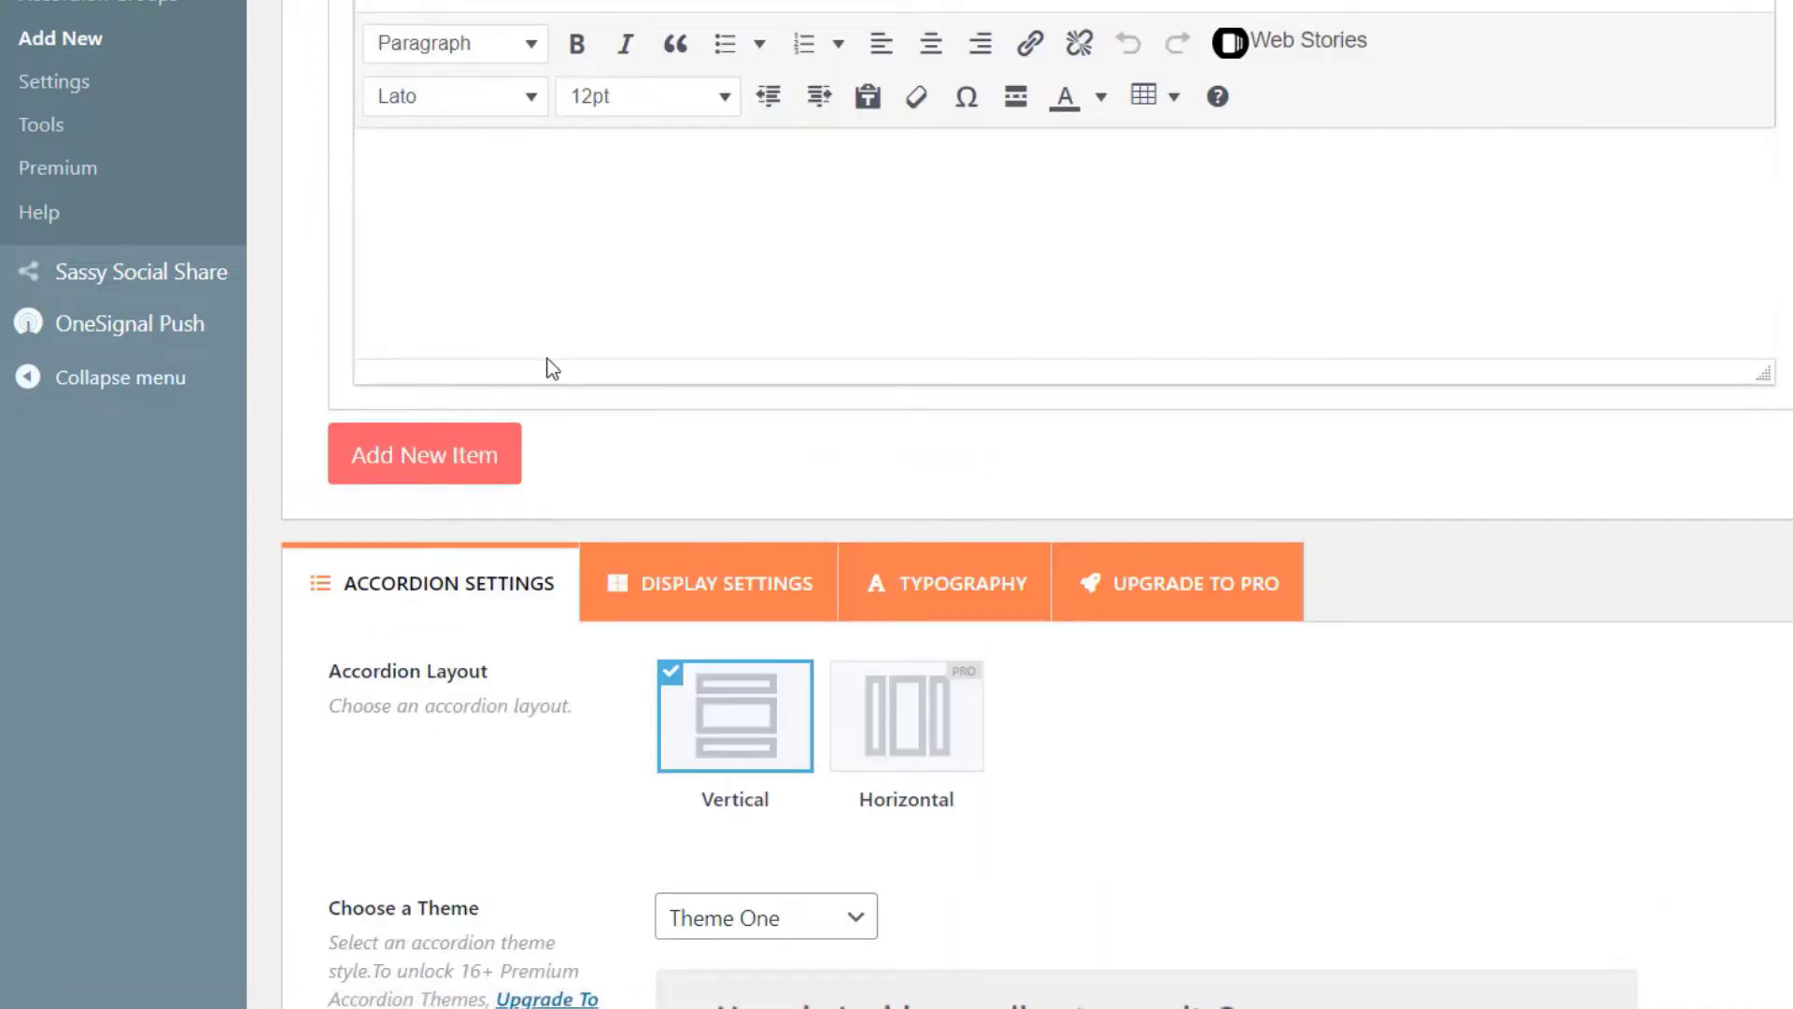
scroll(548, 368, up, 3)
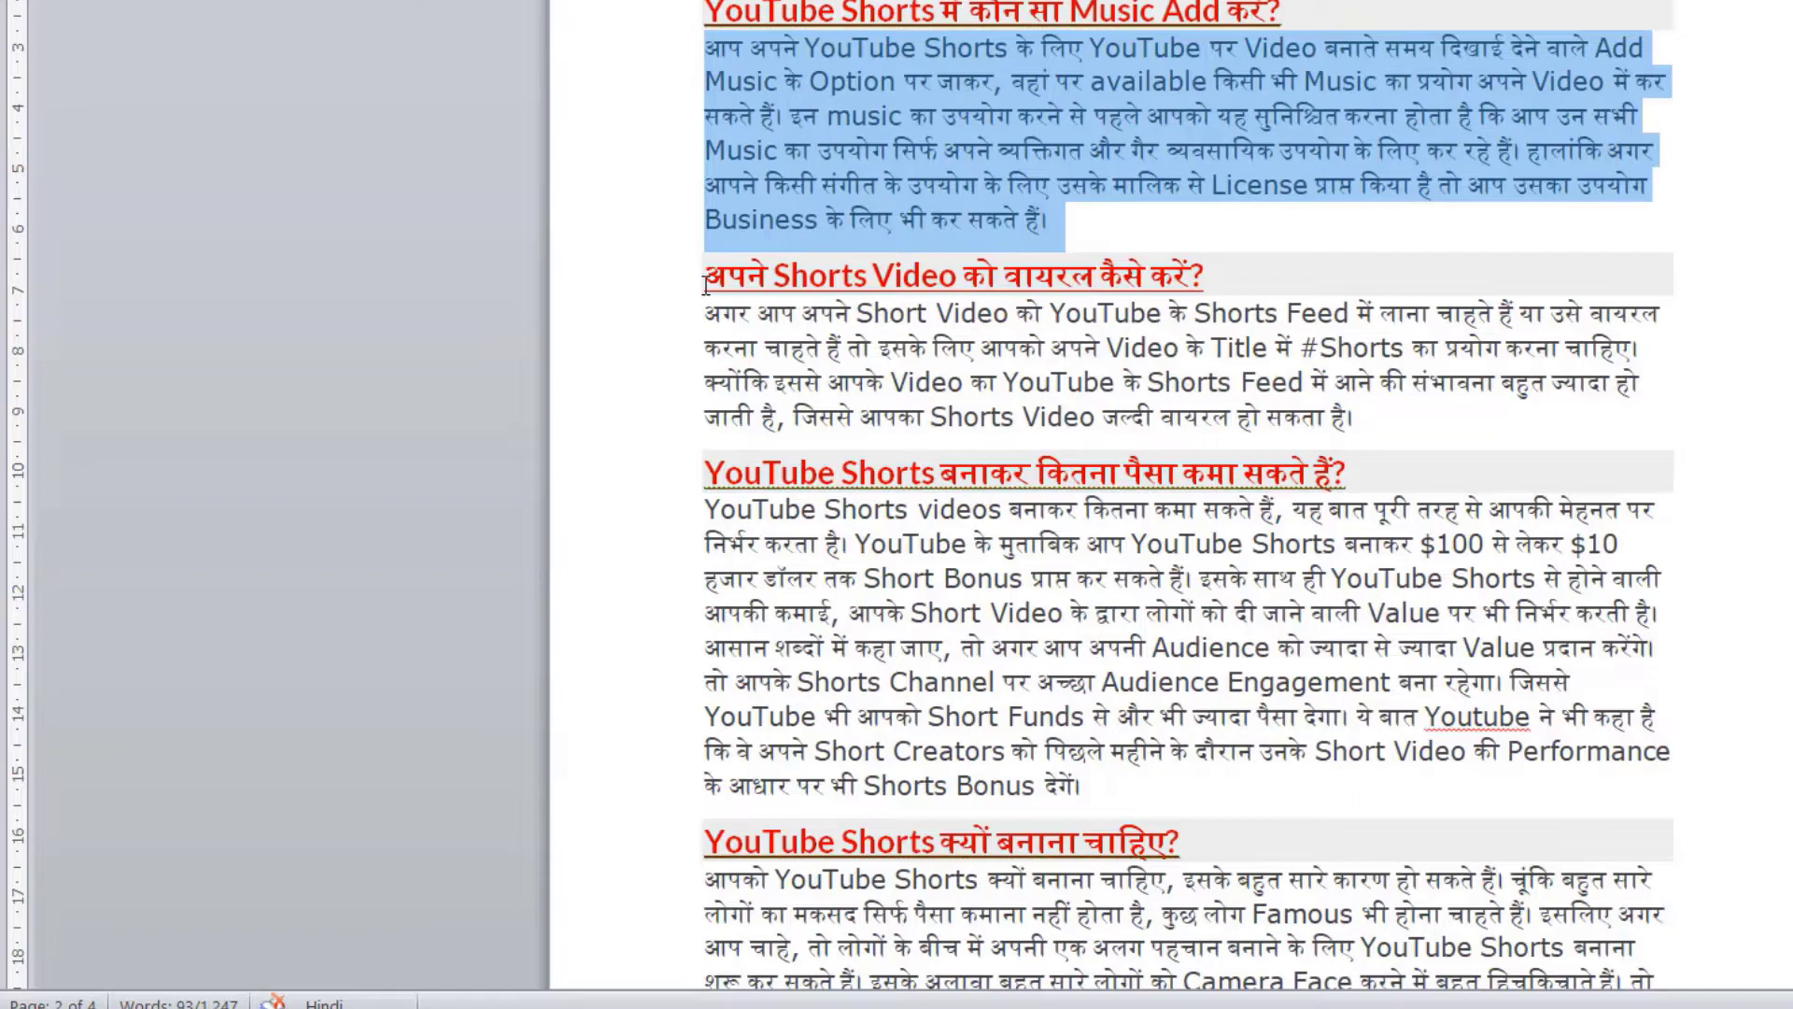
drag(705, 284, 1232, 275)
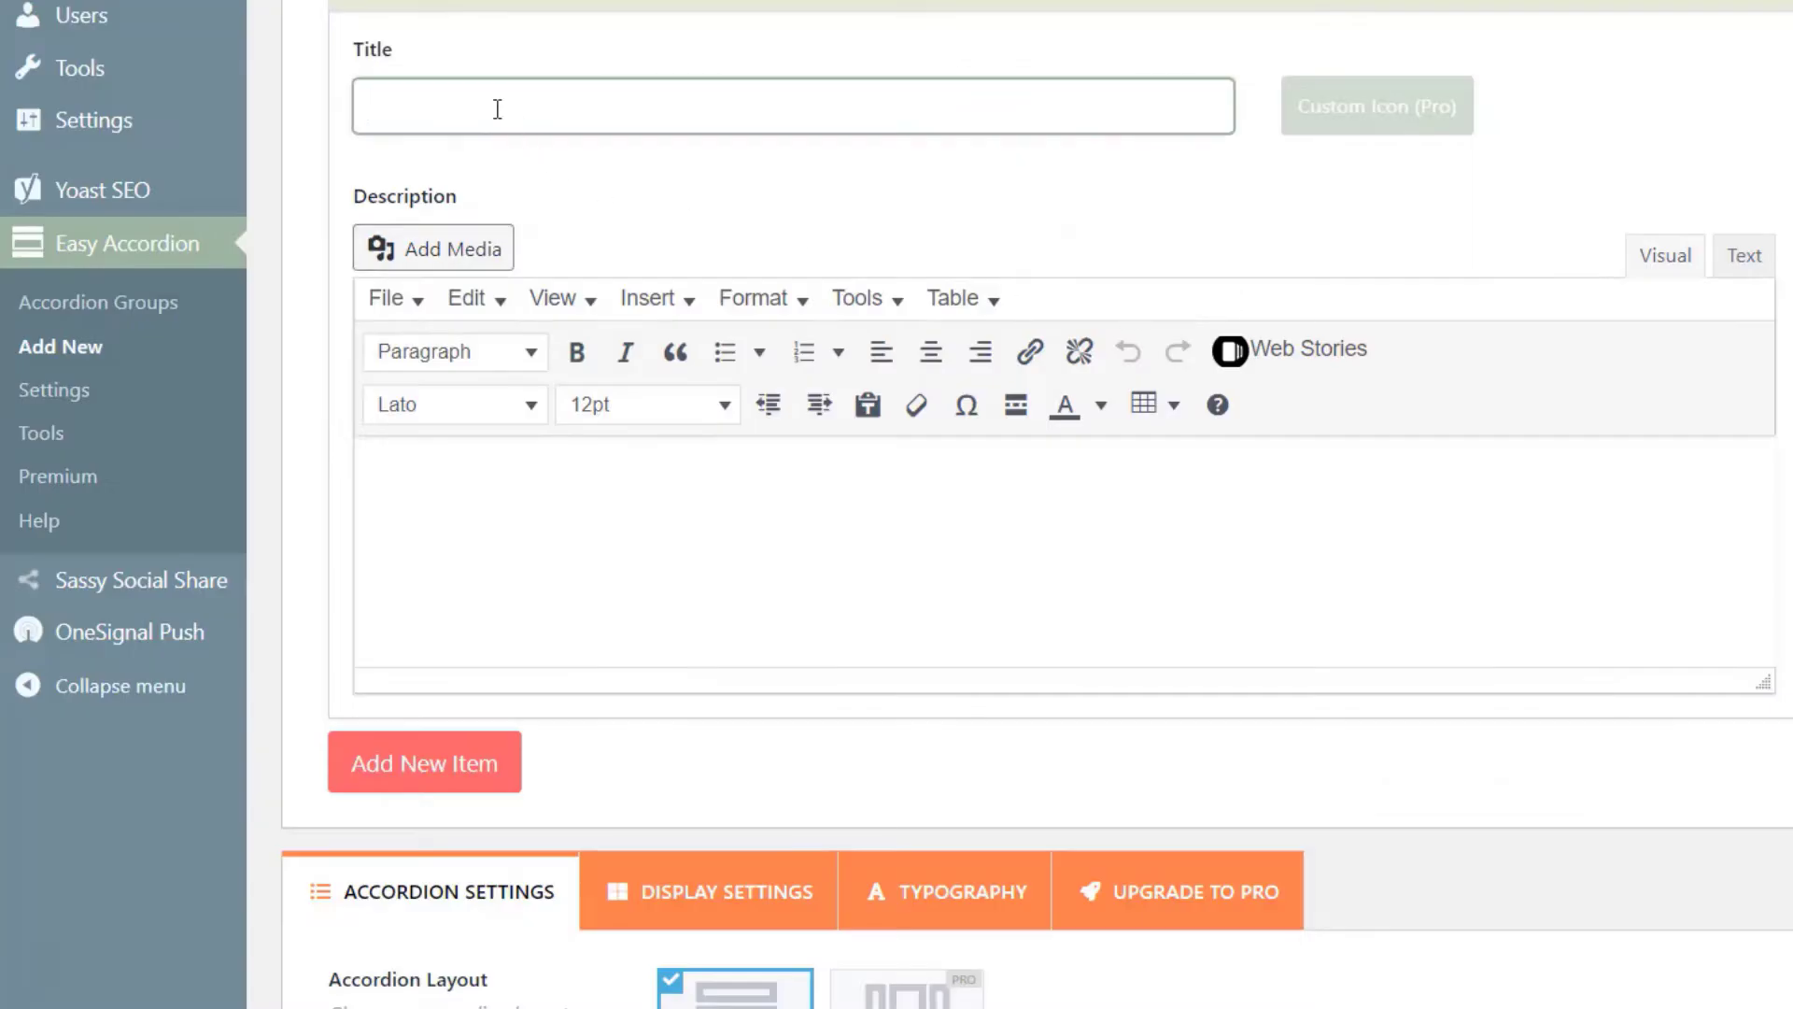
text(अपने Shorts Video को वायरल कैसे करें?)
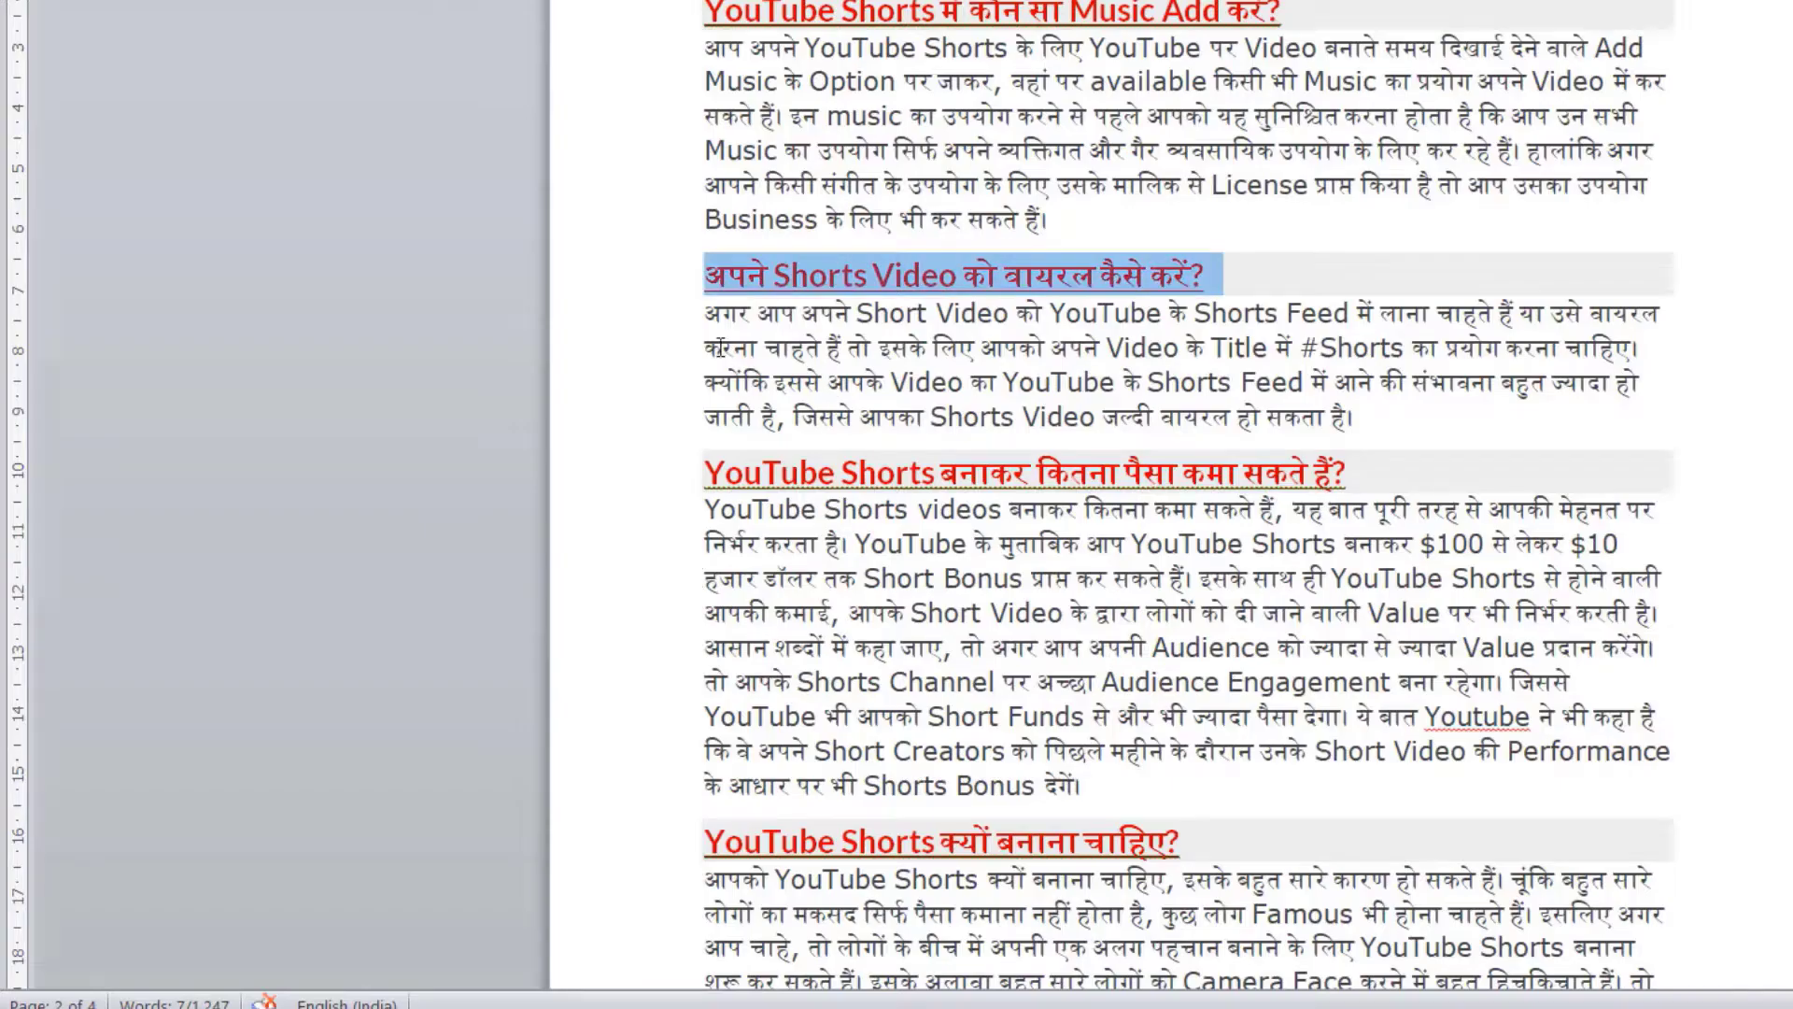
Copy the answer paragraph about making Shorts videos viral from the Word document into the second item's description
drag(706, 319, 764, 348)
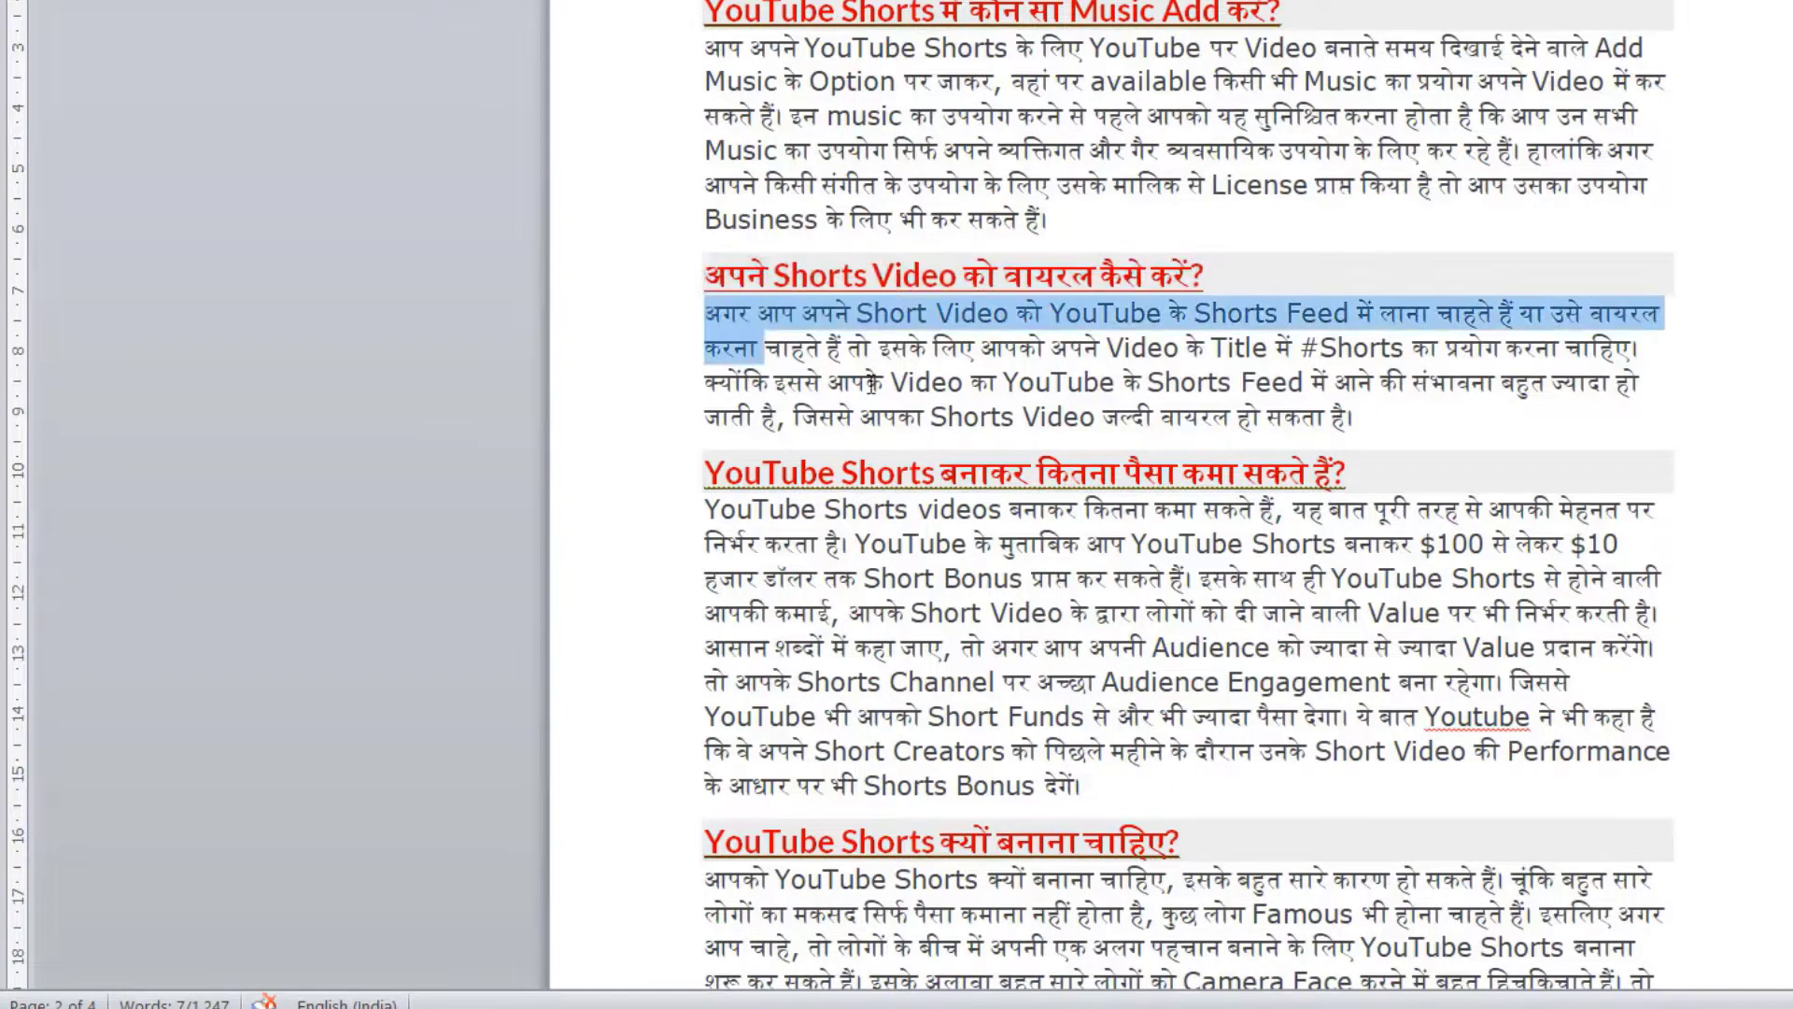
drag(871, 385, 1368, 415)
key(ctrl+c)
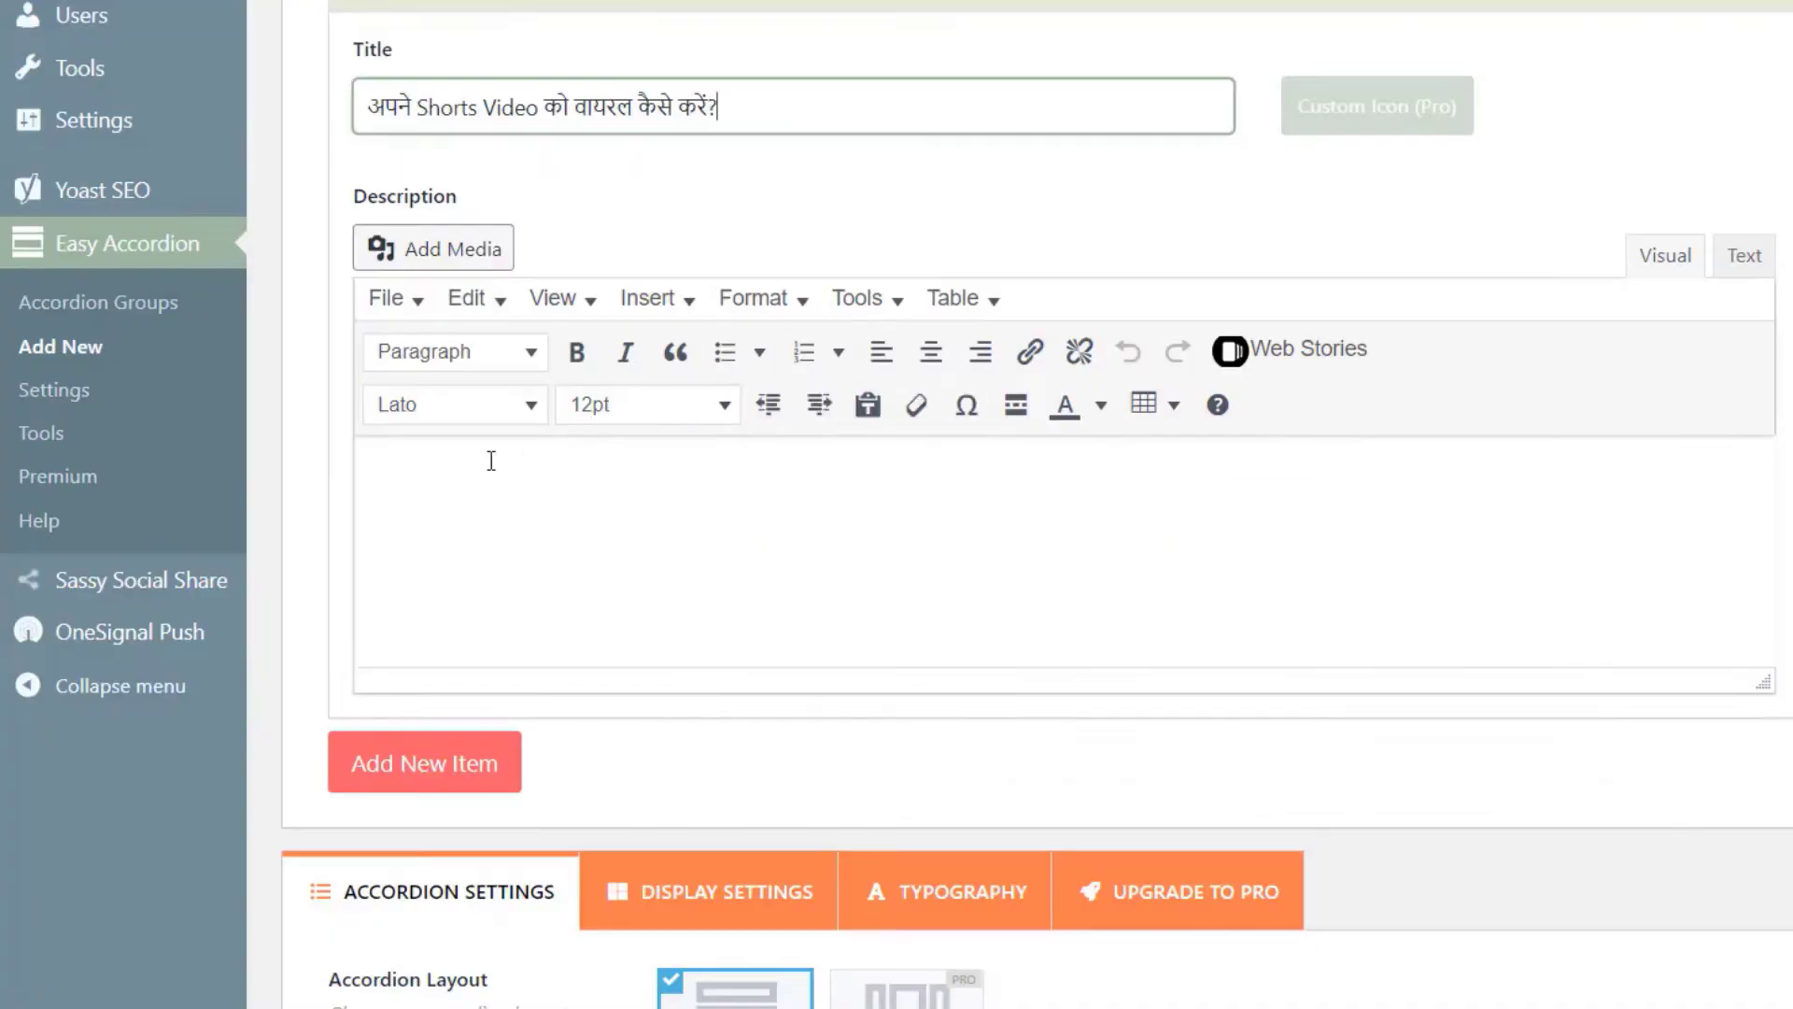
click(489, 460)
key(ctrl+v)
Add a third accordion item with the title "YouTube Shorts बनाकर कितना पैसा कमा सकते हैं?" copied from the Word document
scroll(516, 551, down, 5)
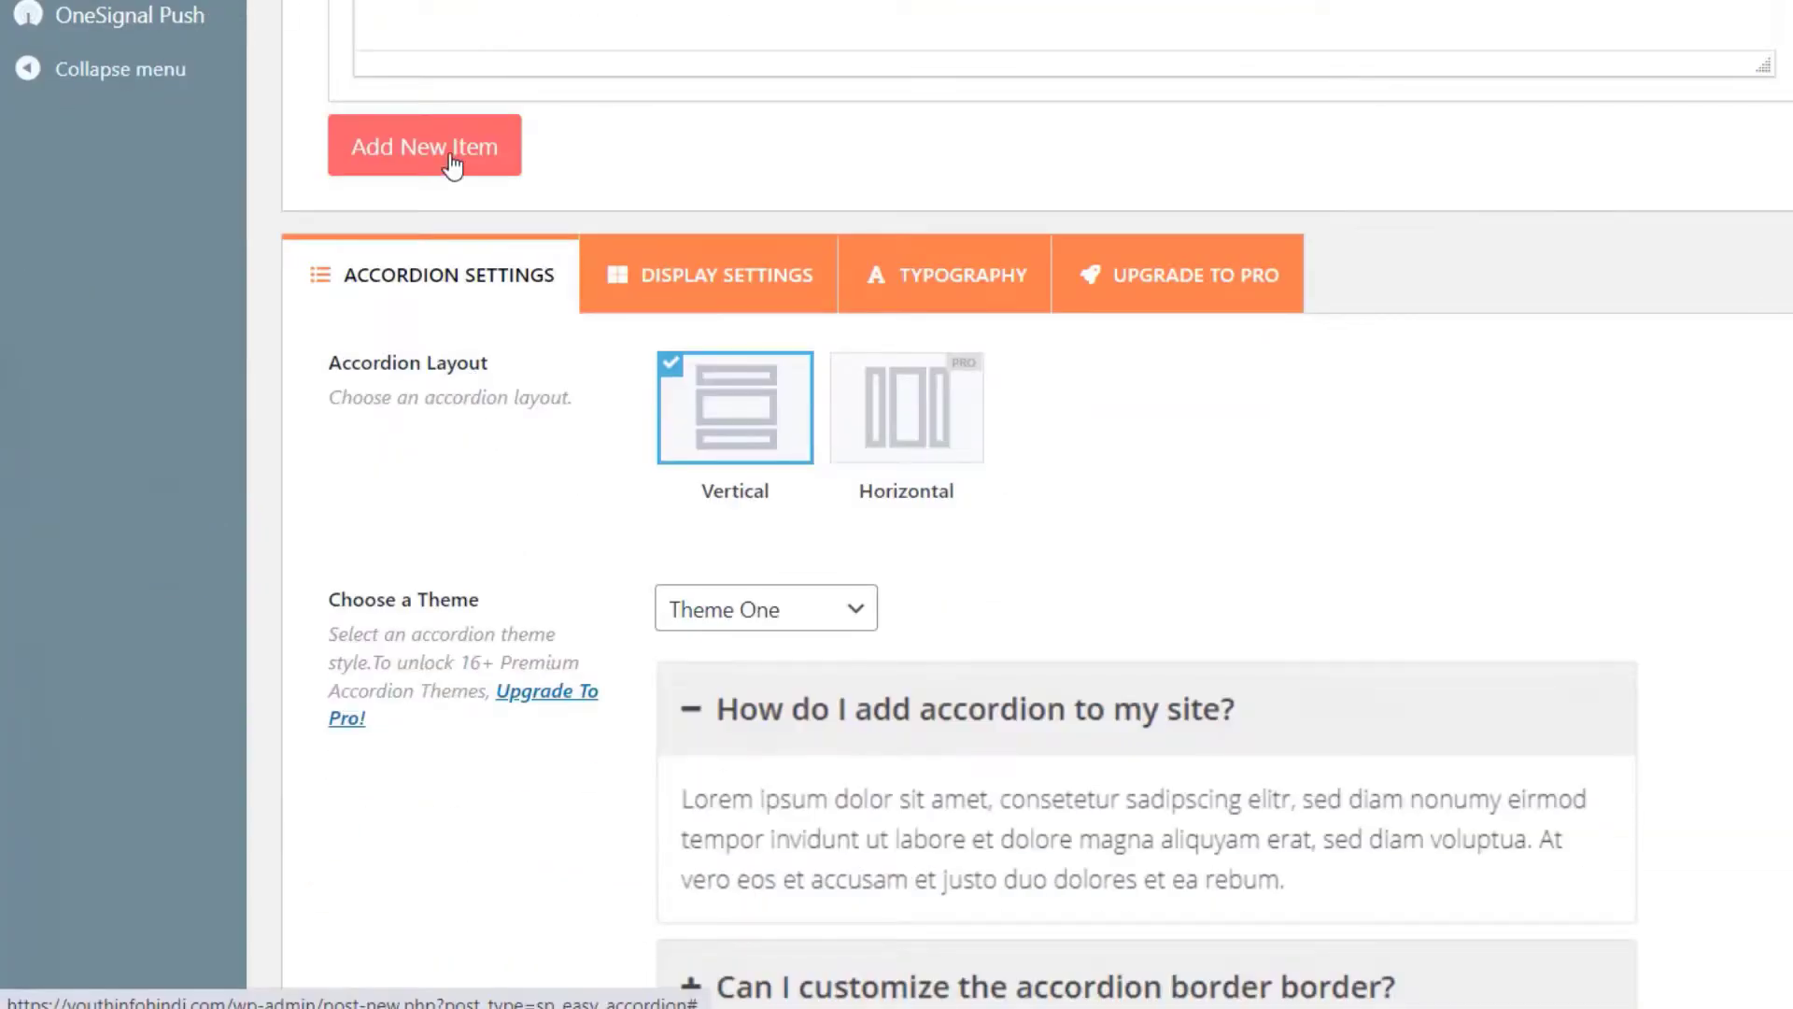
scroll(505, 337, up, 1)
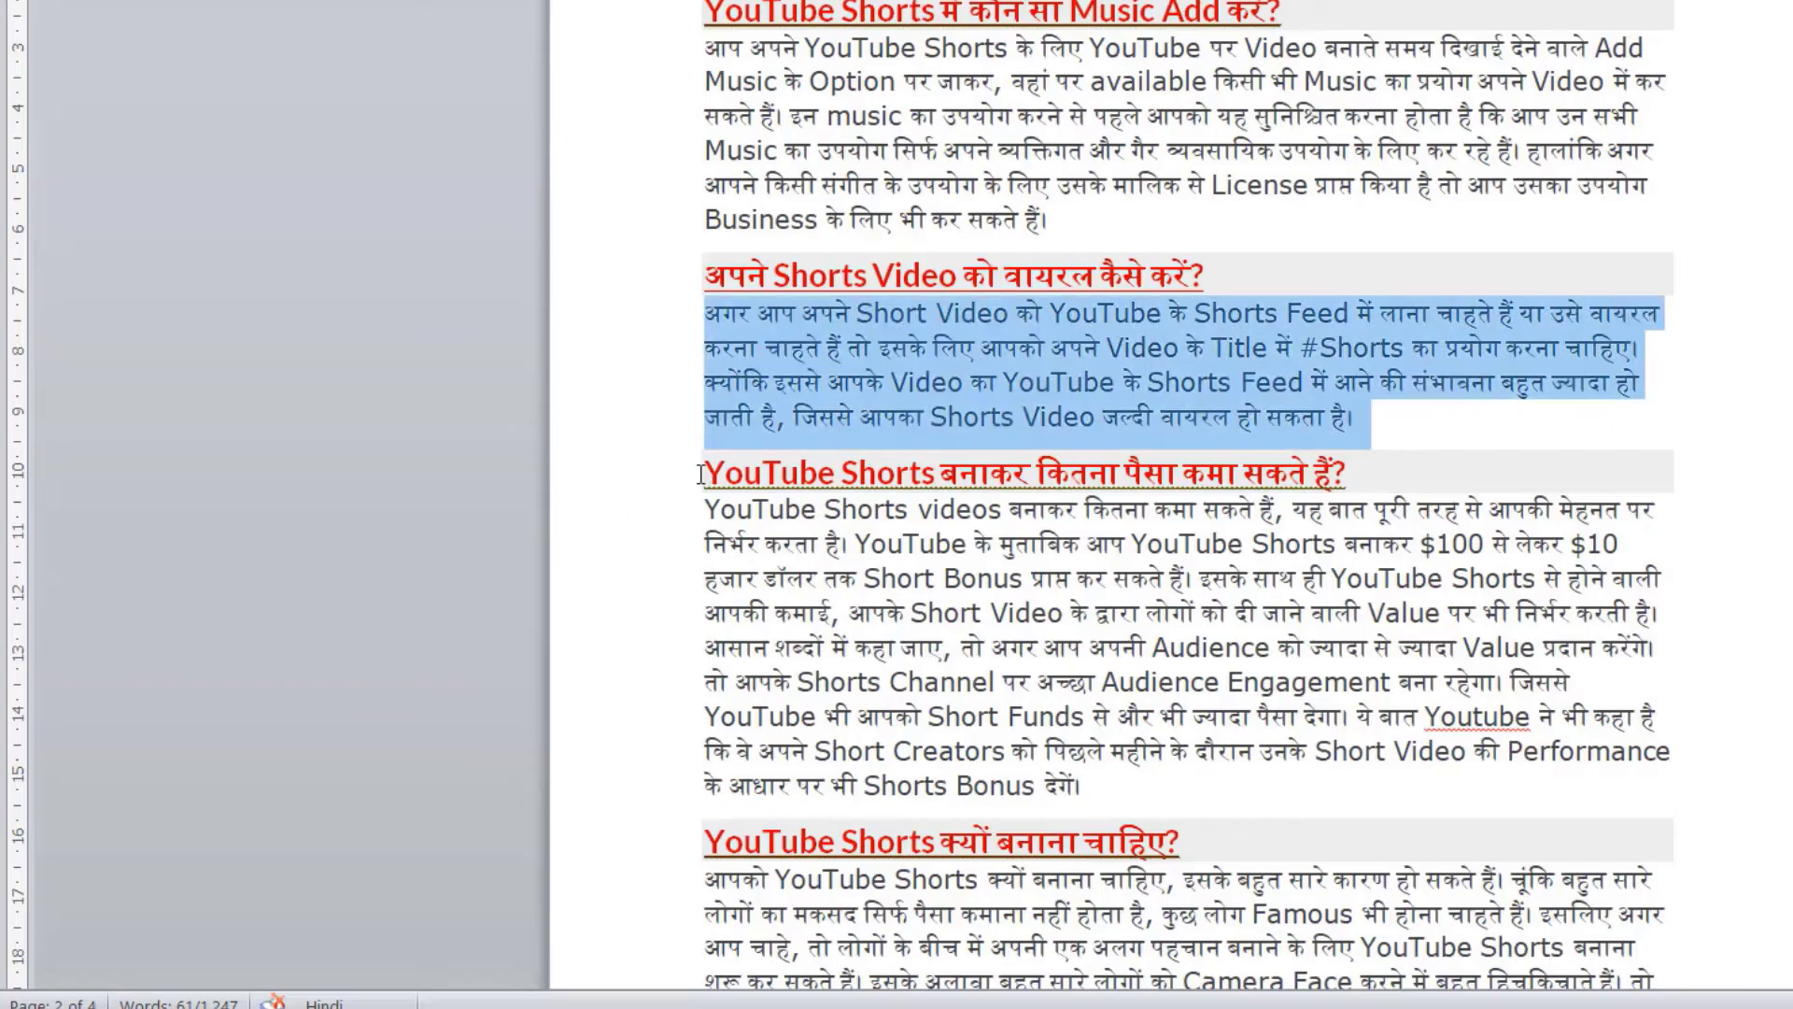
drag(701, 474, 1380, 479)
key(ctrl+c)
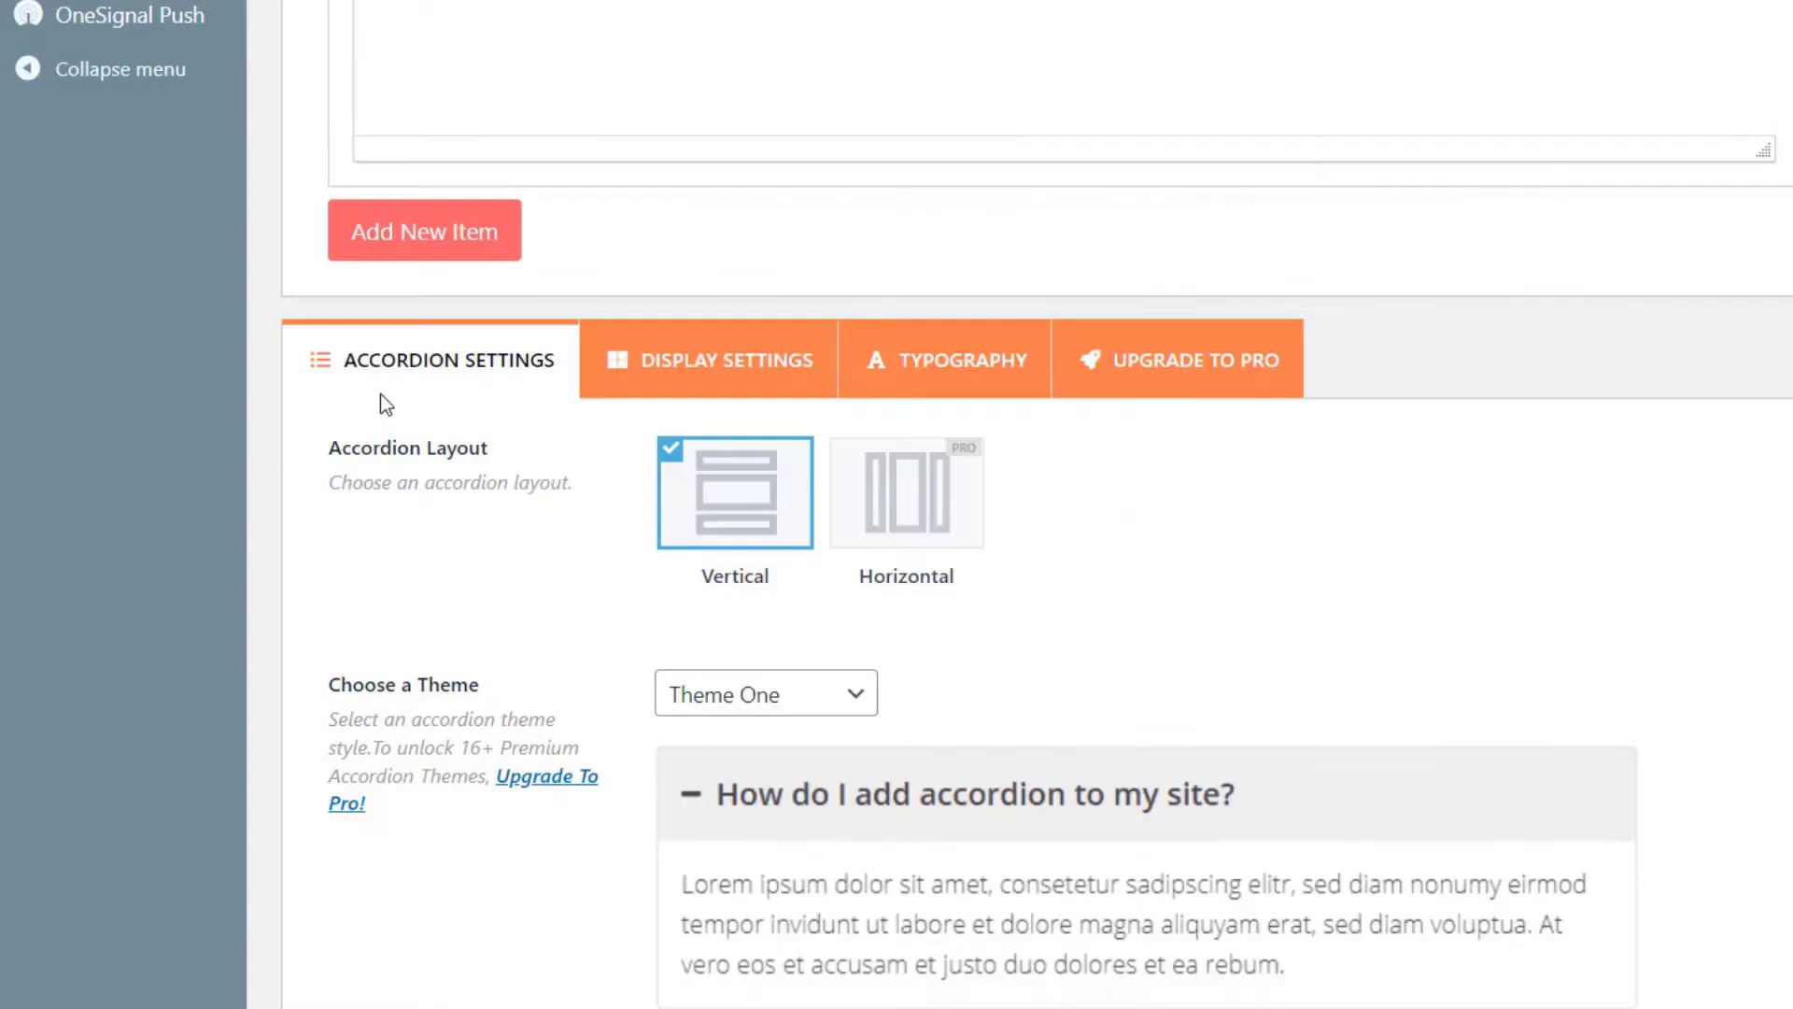
click(355, 246)
click(446, 53)
key(ctrl+v)
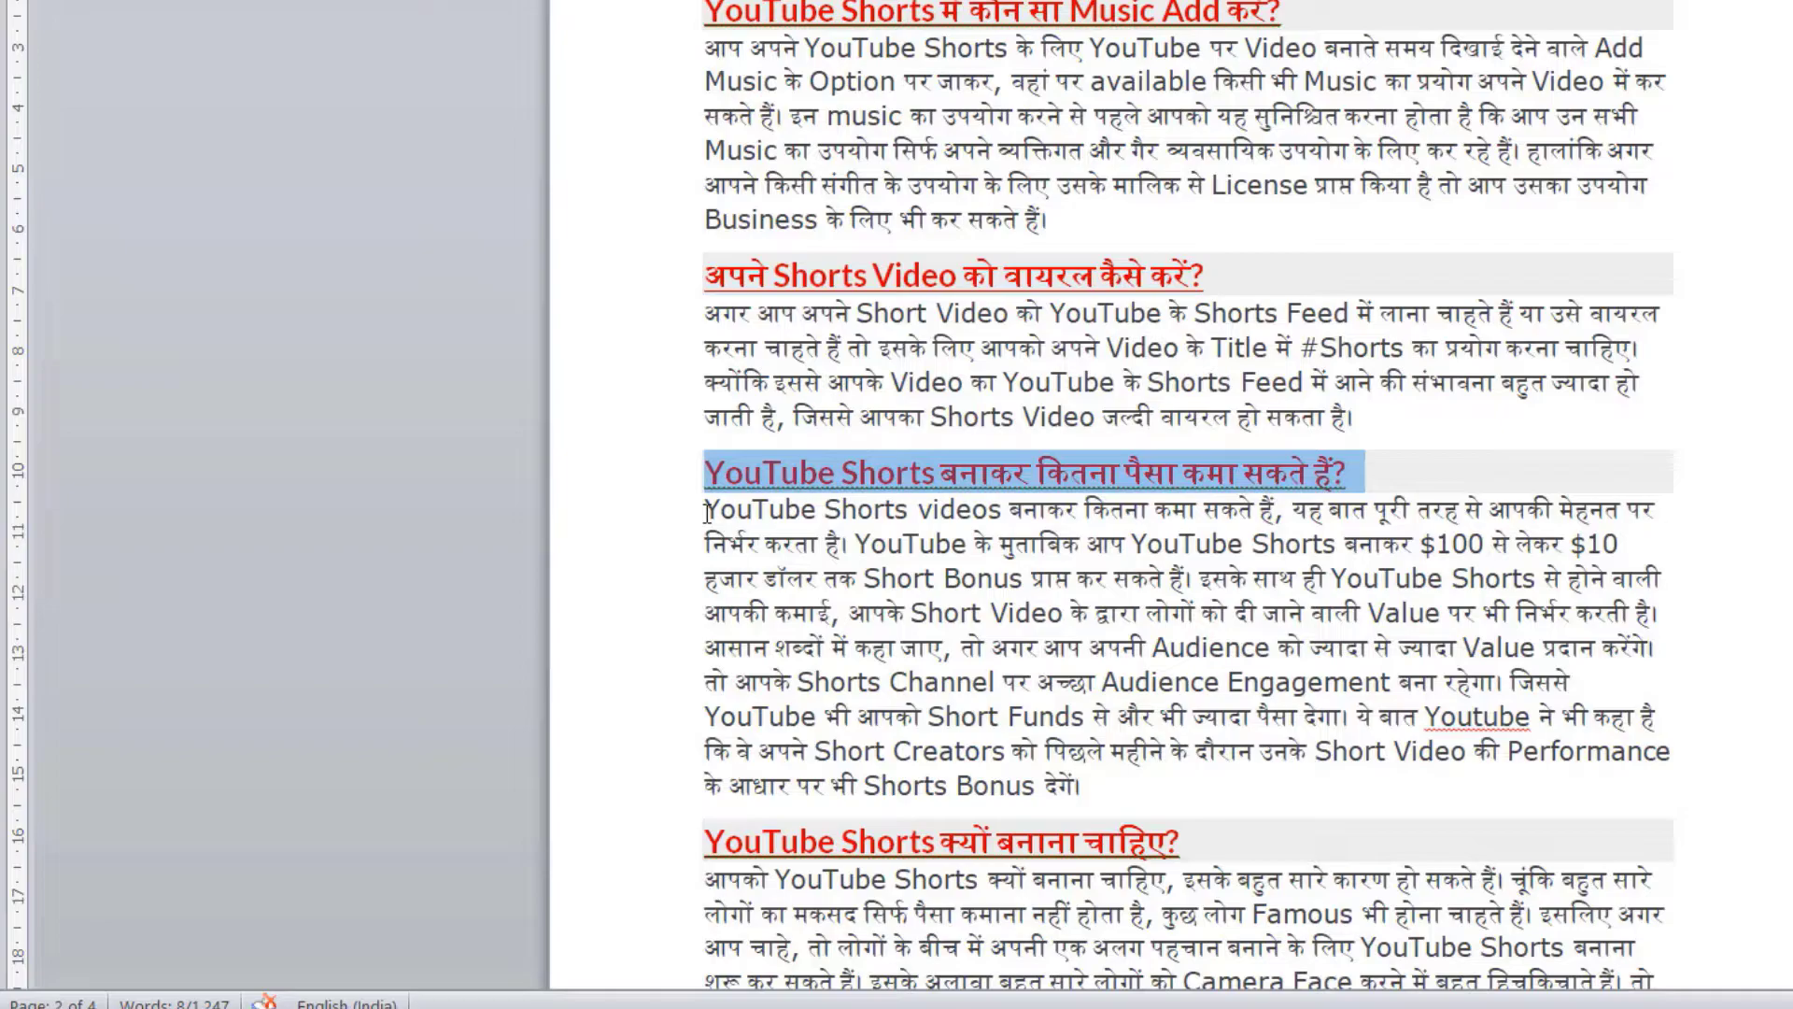
Copy the answer paragraph about earnings from YouTube Shorts from the Word document into the third item's description
drag(707, 512, 1116, 791)
key(ctrl+c)
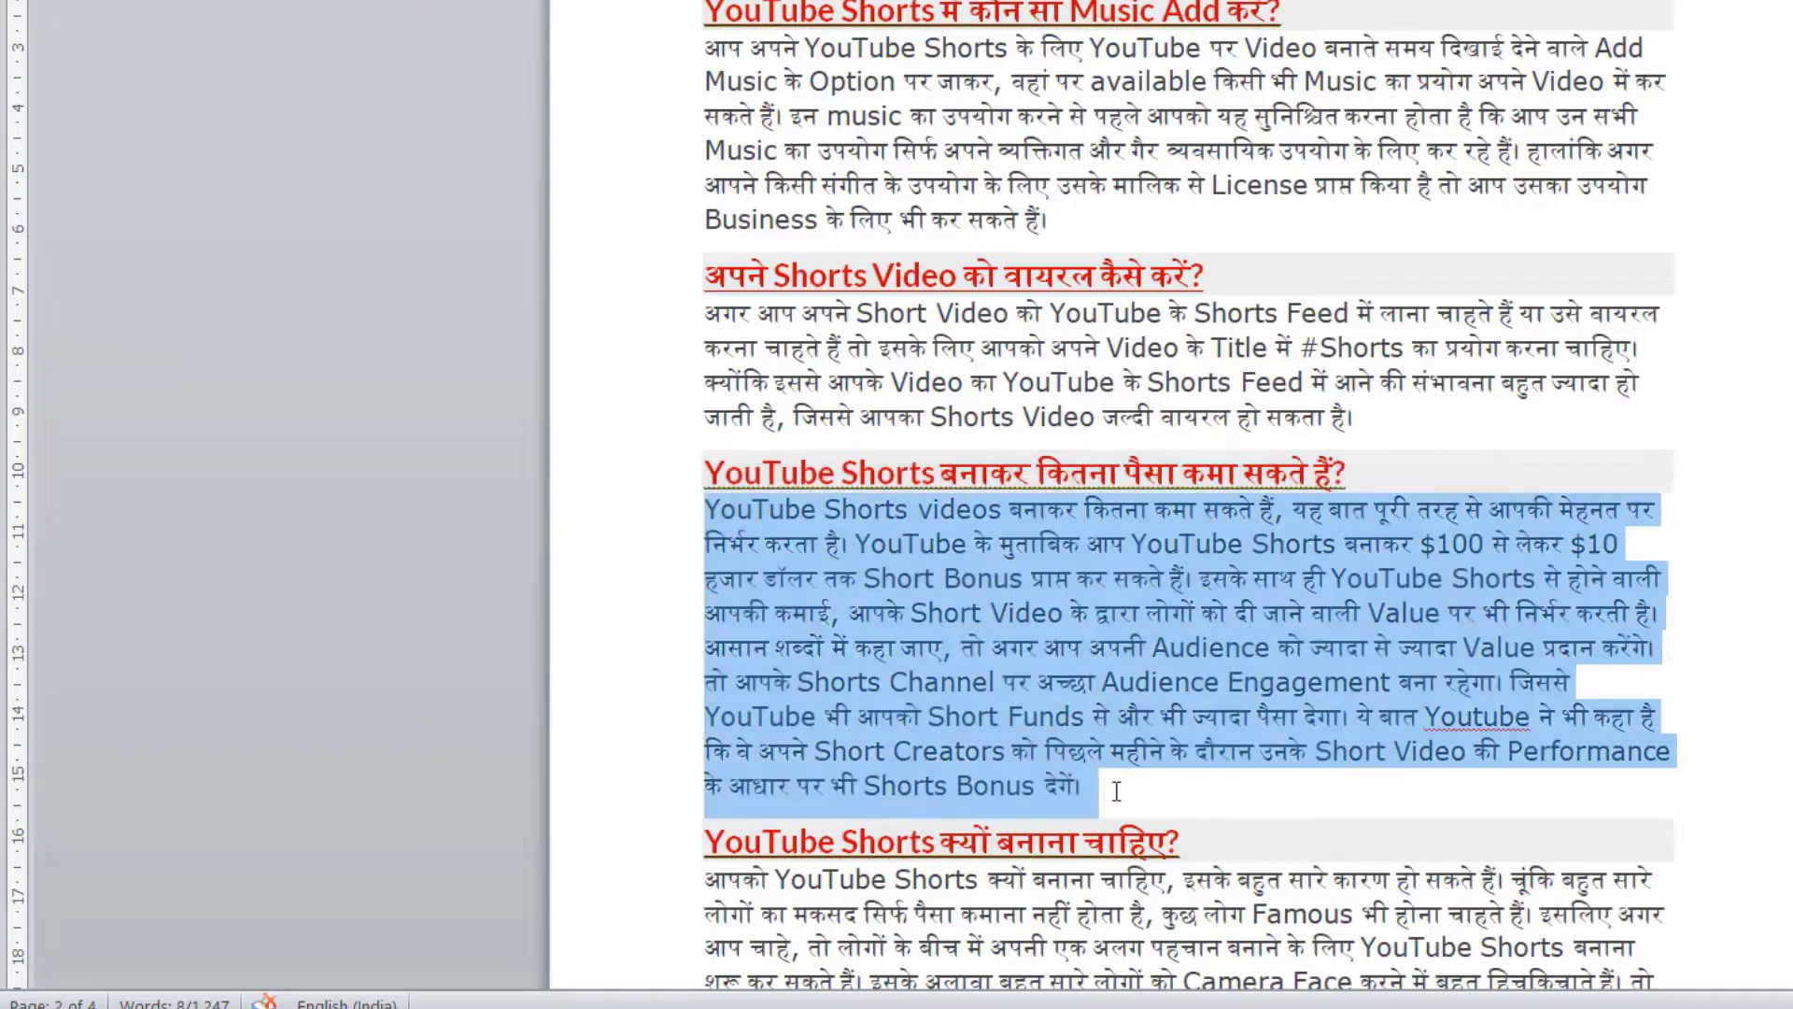
click(1116, 791)
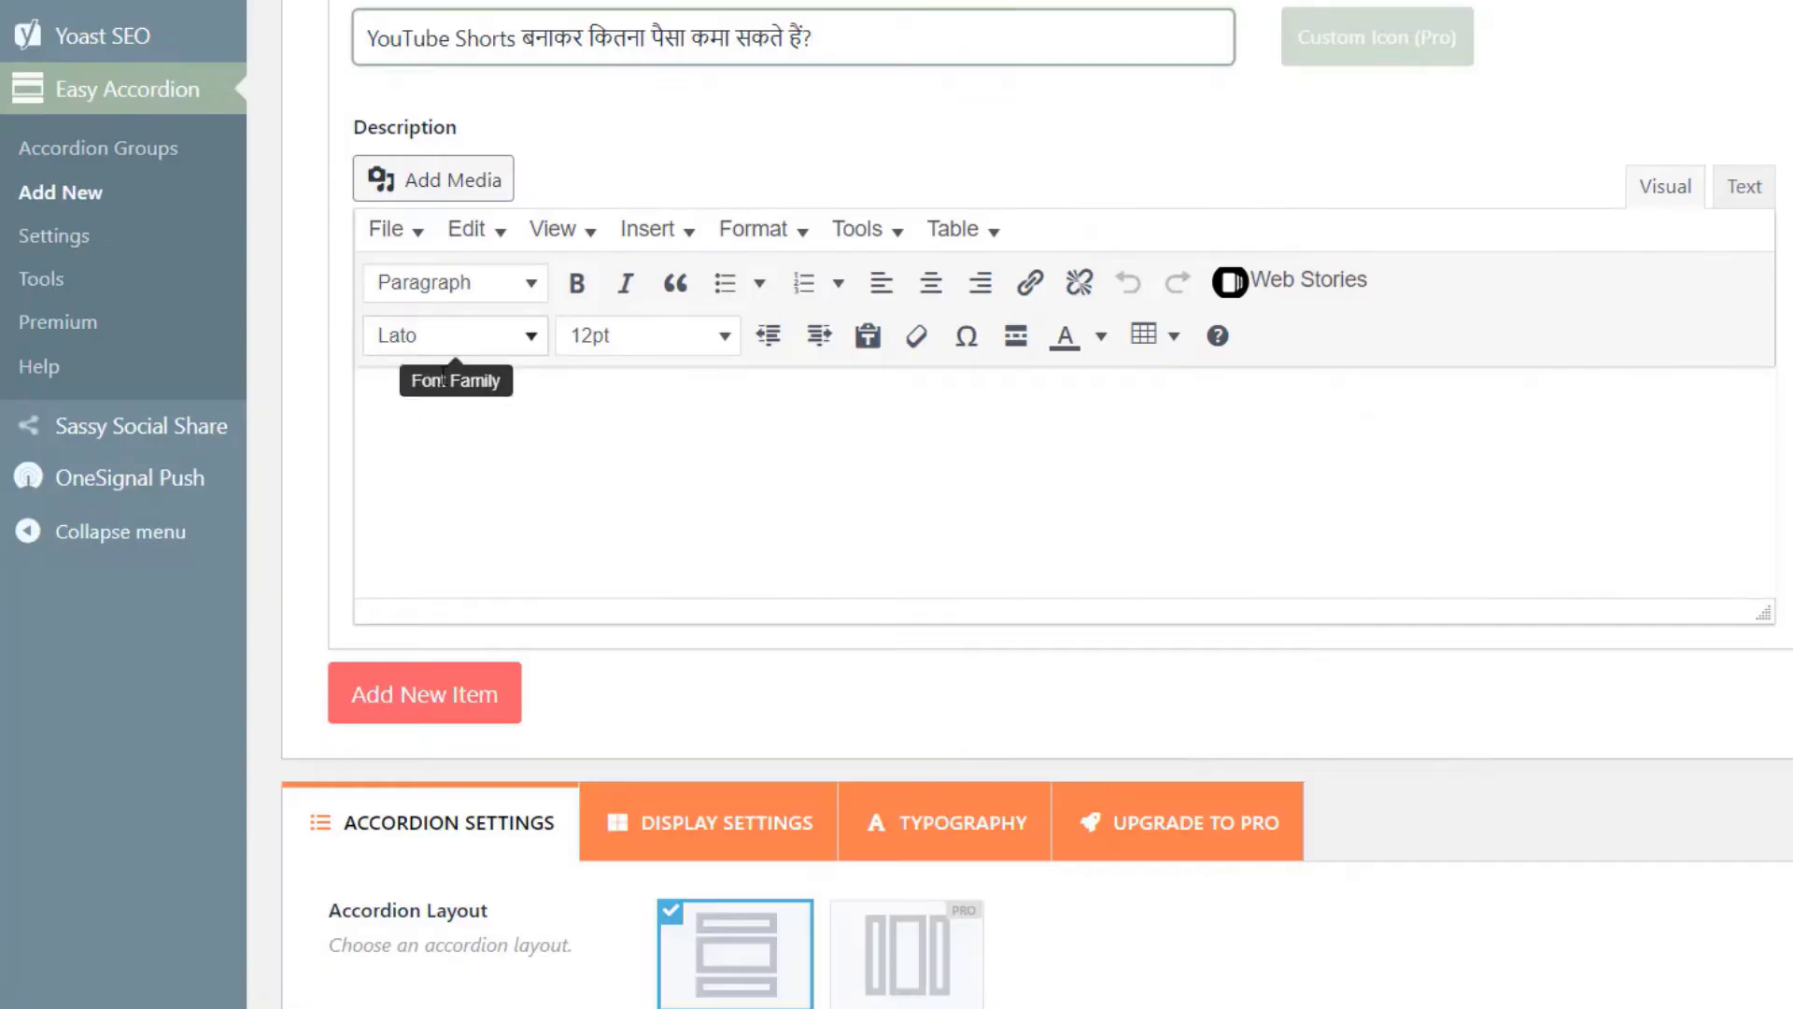
click(445, 397)
key(ctrl+v)
Add a fourth accordion item with the title "YouTube Shorts क्यों बनाना चाहिए" copied from the Word document
scroll(561, 585, down, 1)
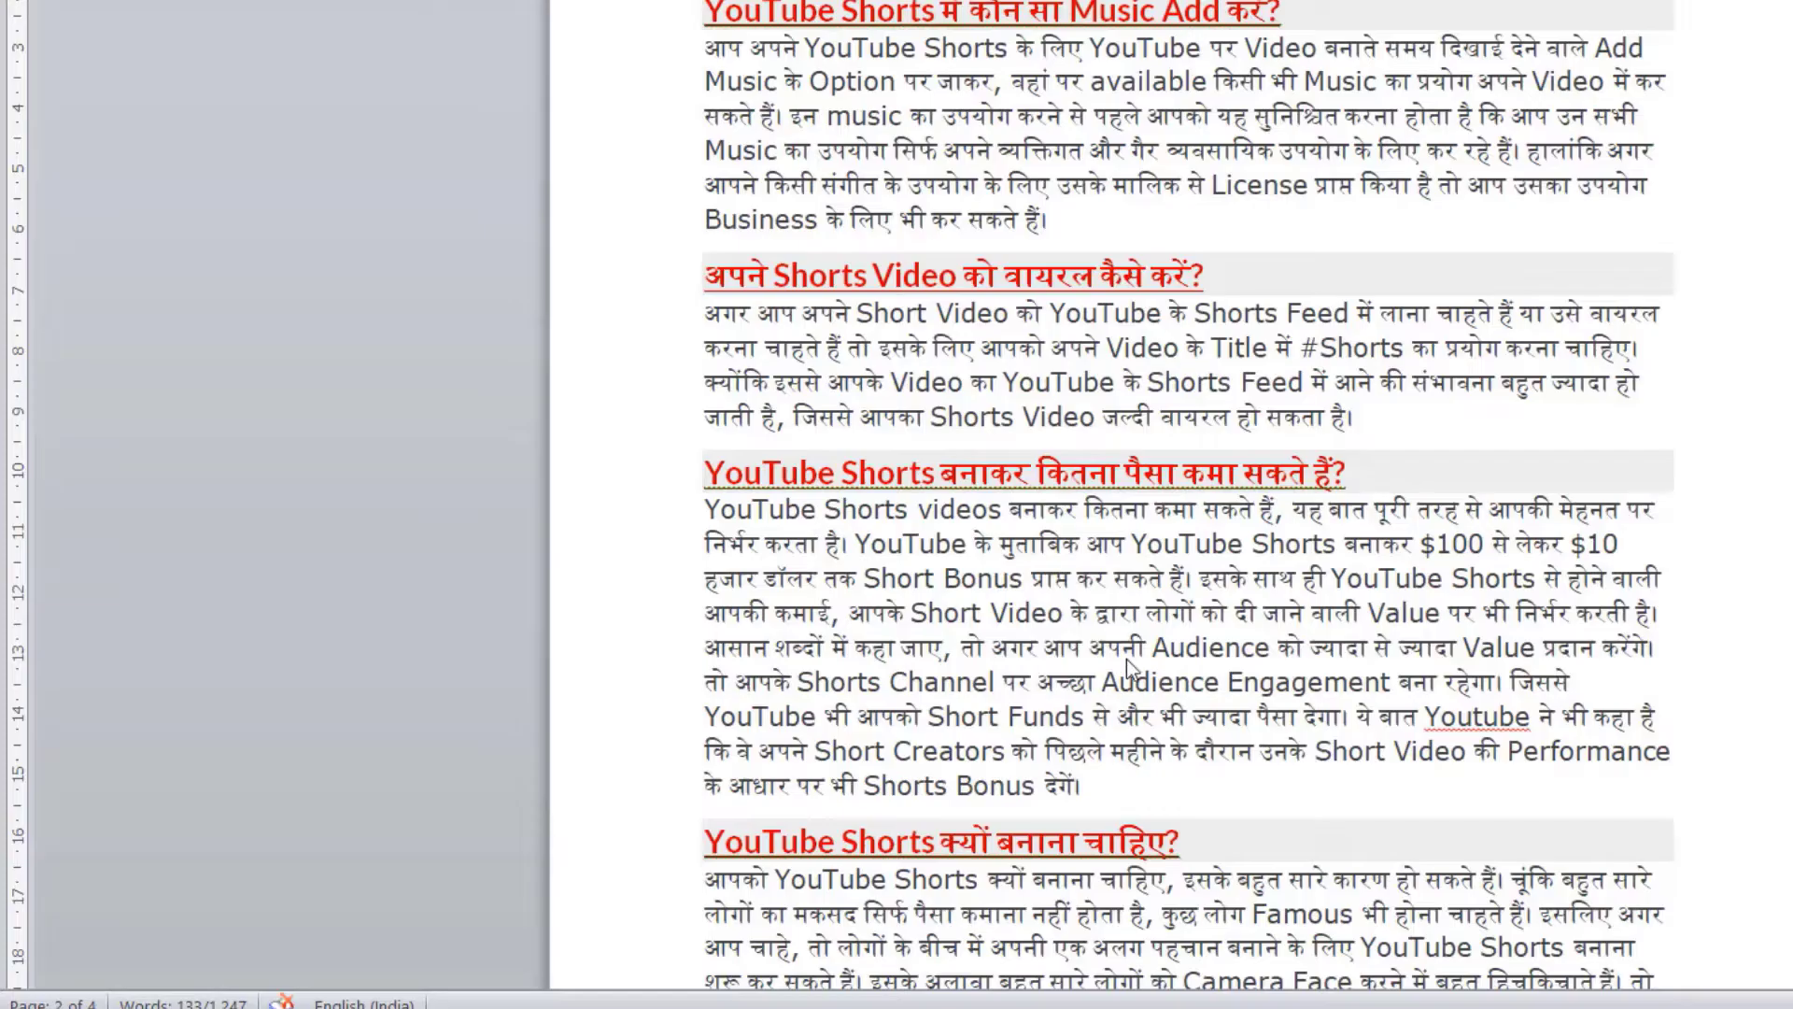
triple_click(1126, 659)
scroll(1126, 659, down, 3)
drag(703, 533, 1182, 528)
key(ctrl+c)
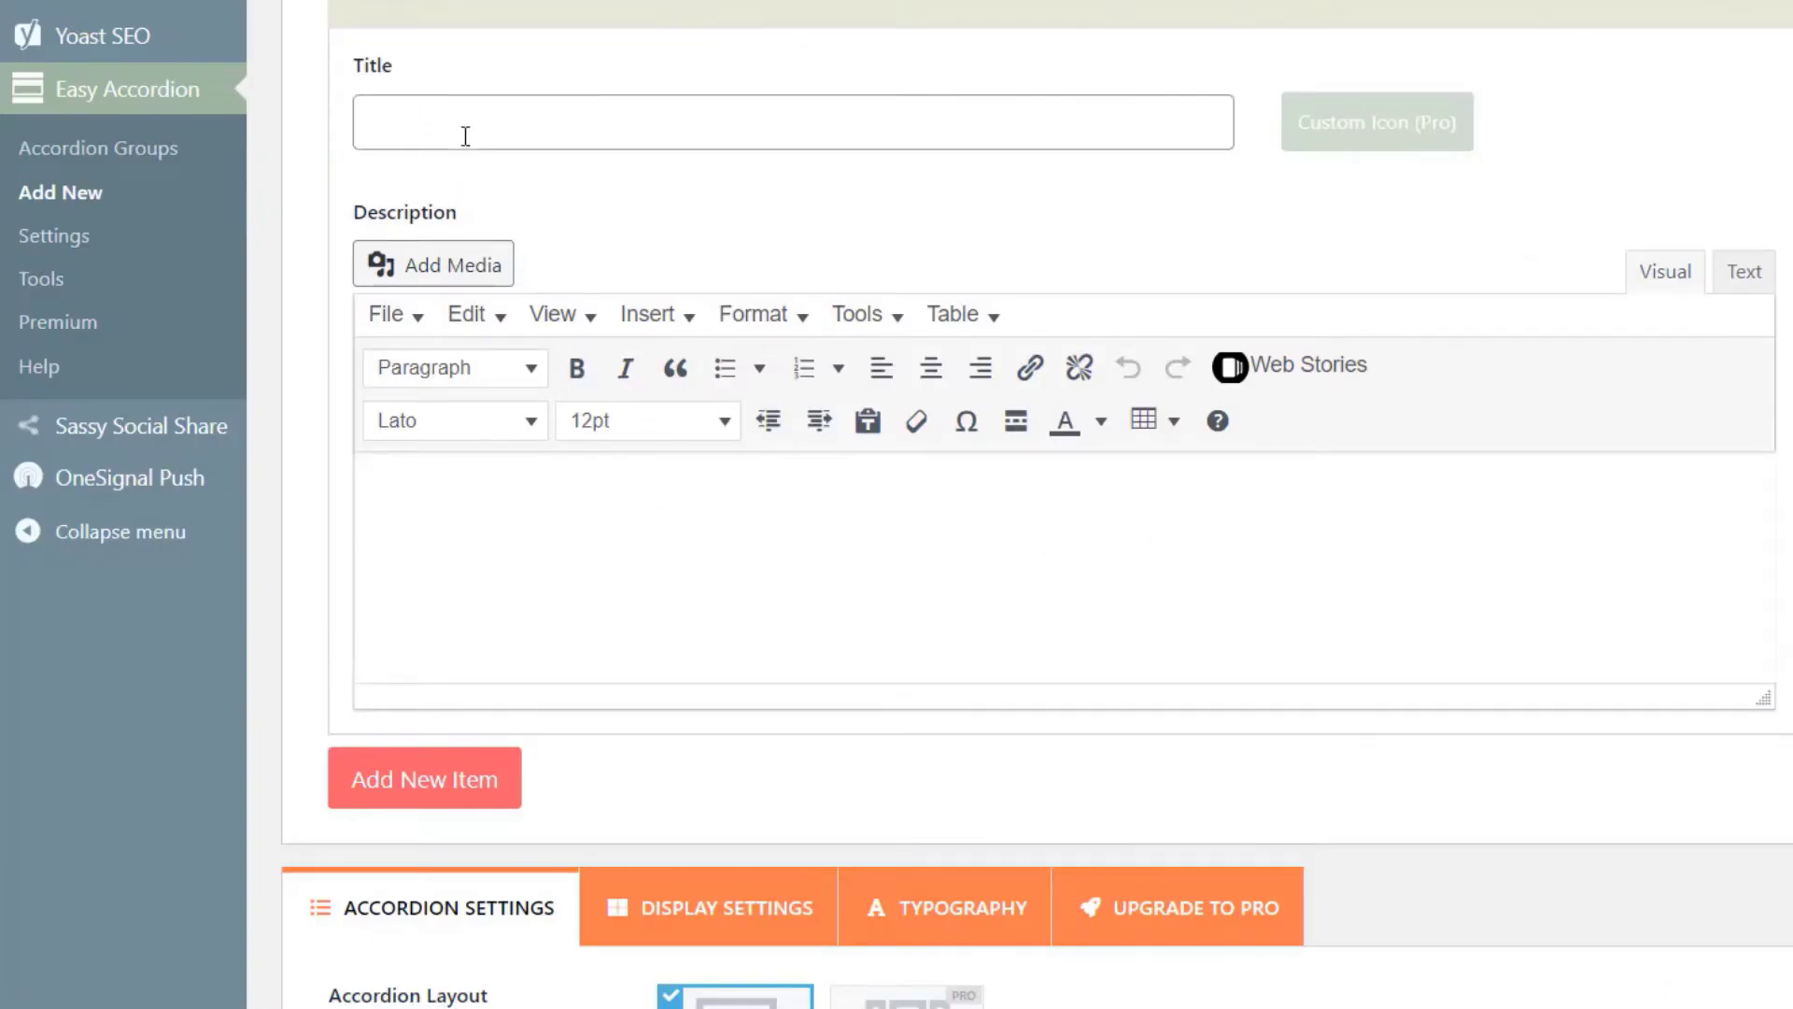
click(465, 136)
key(ctrl+v)
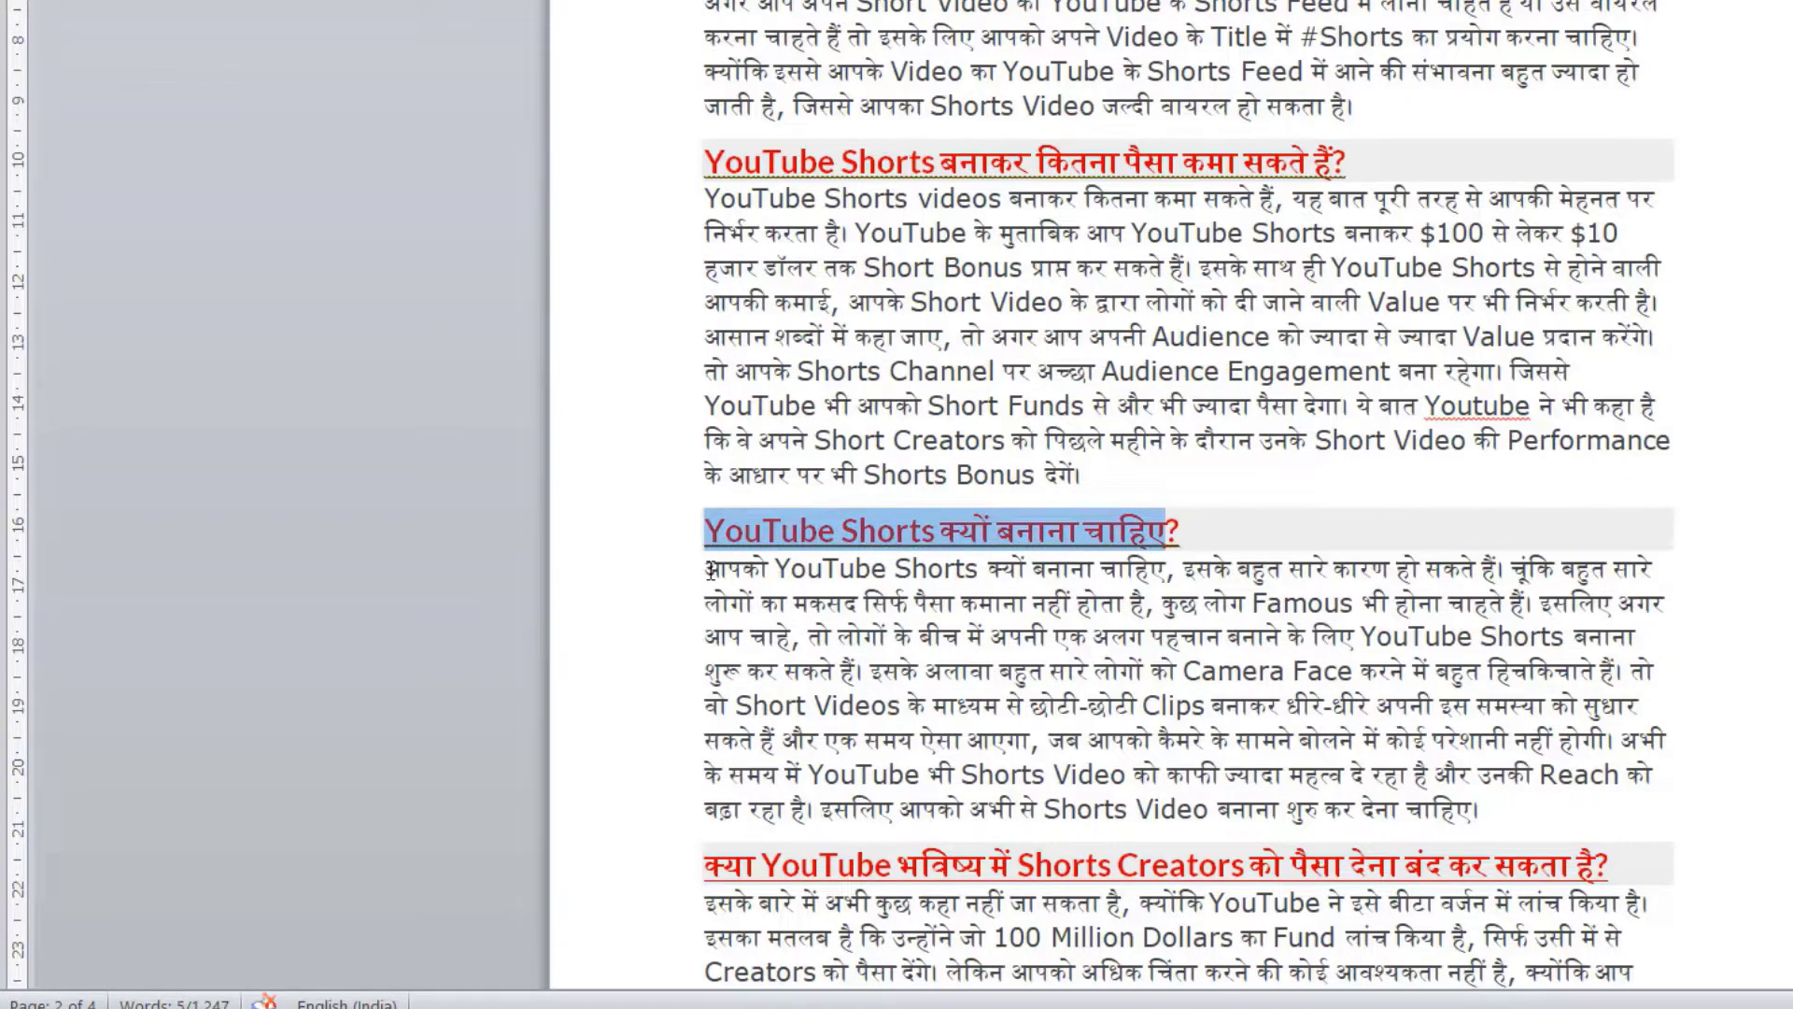
Fill the fourth item's description with the answer paragraph about why to make YouTube Shorts from the Word document
drag(710, 572, 1591, 822)
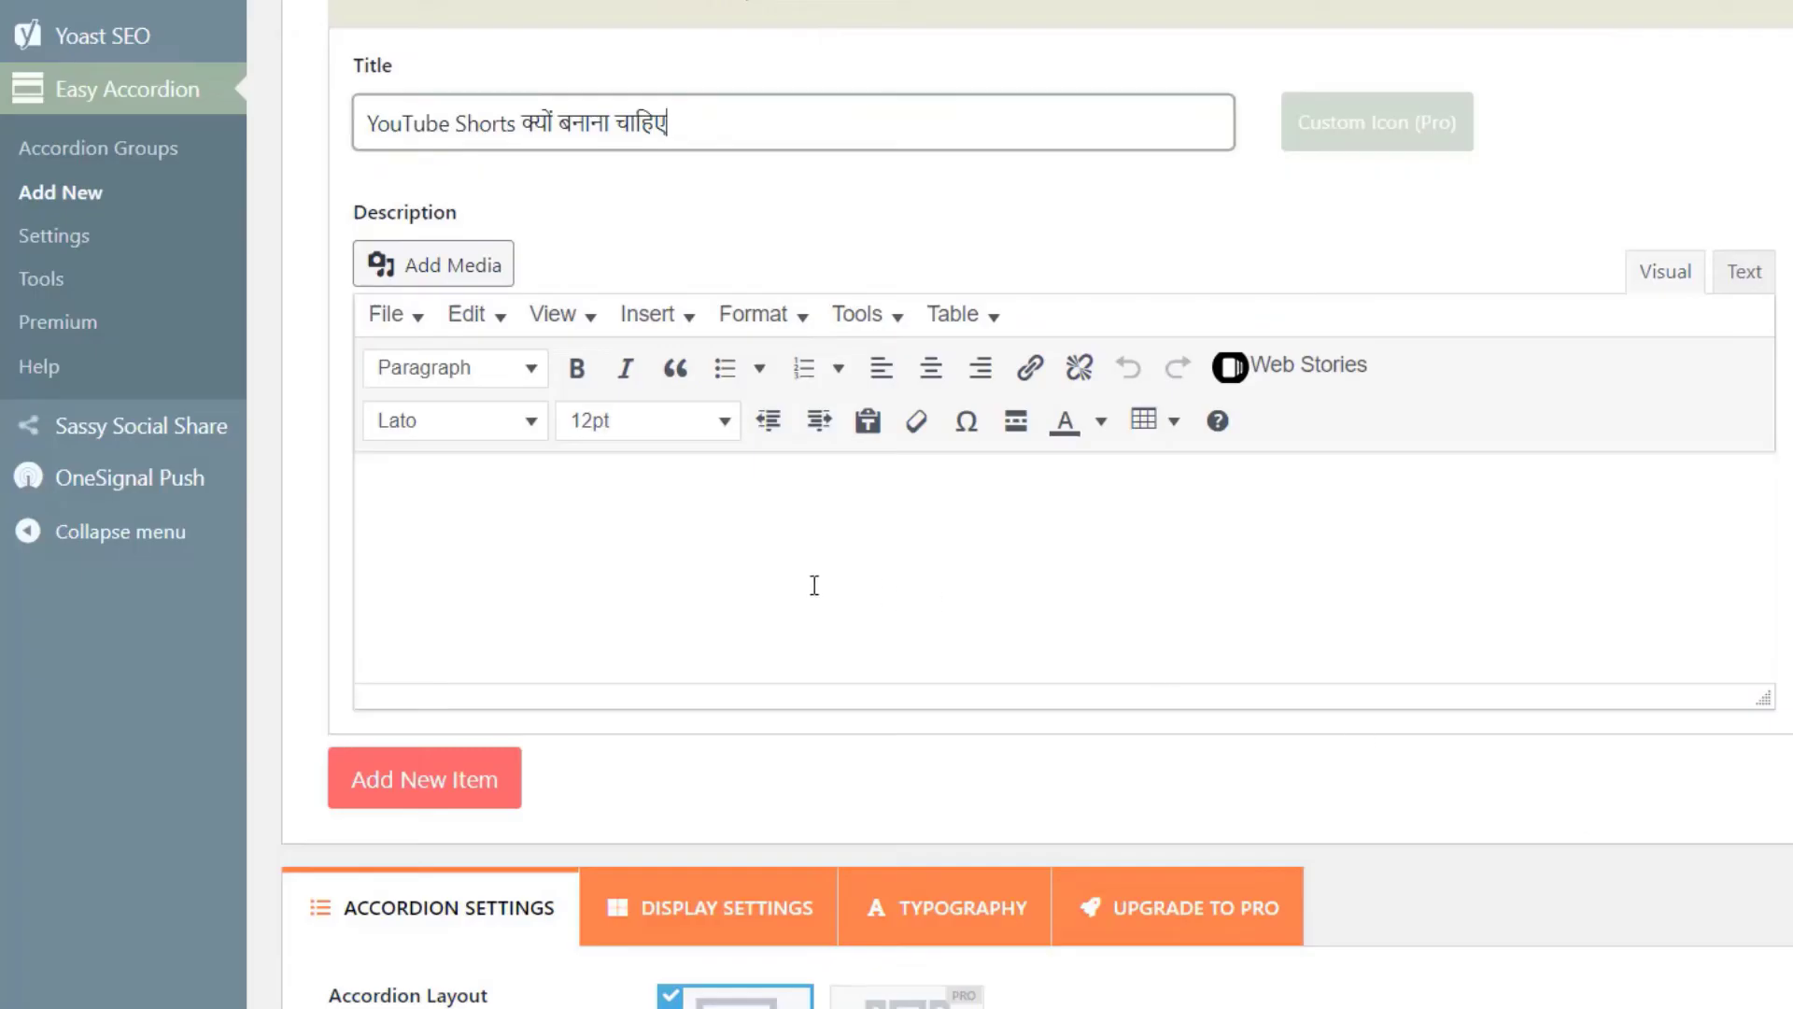
click(695, 529)
key(ctrl+v)
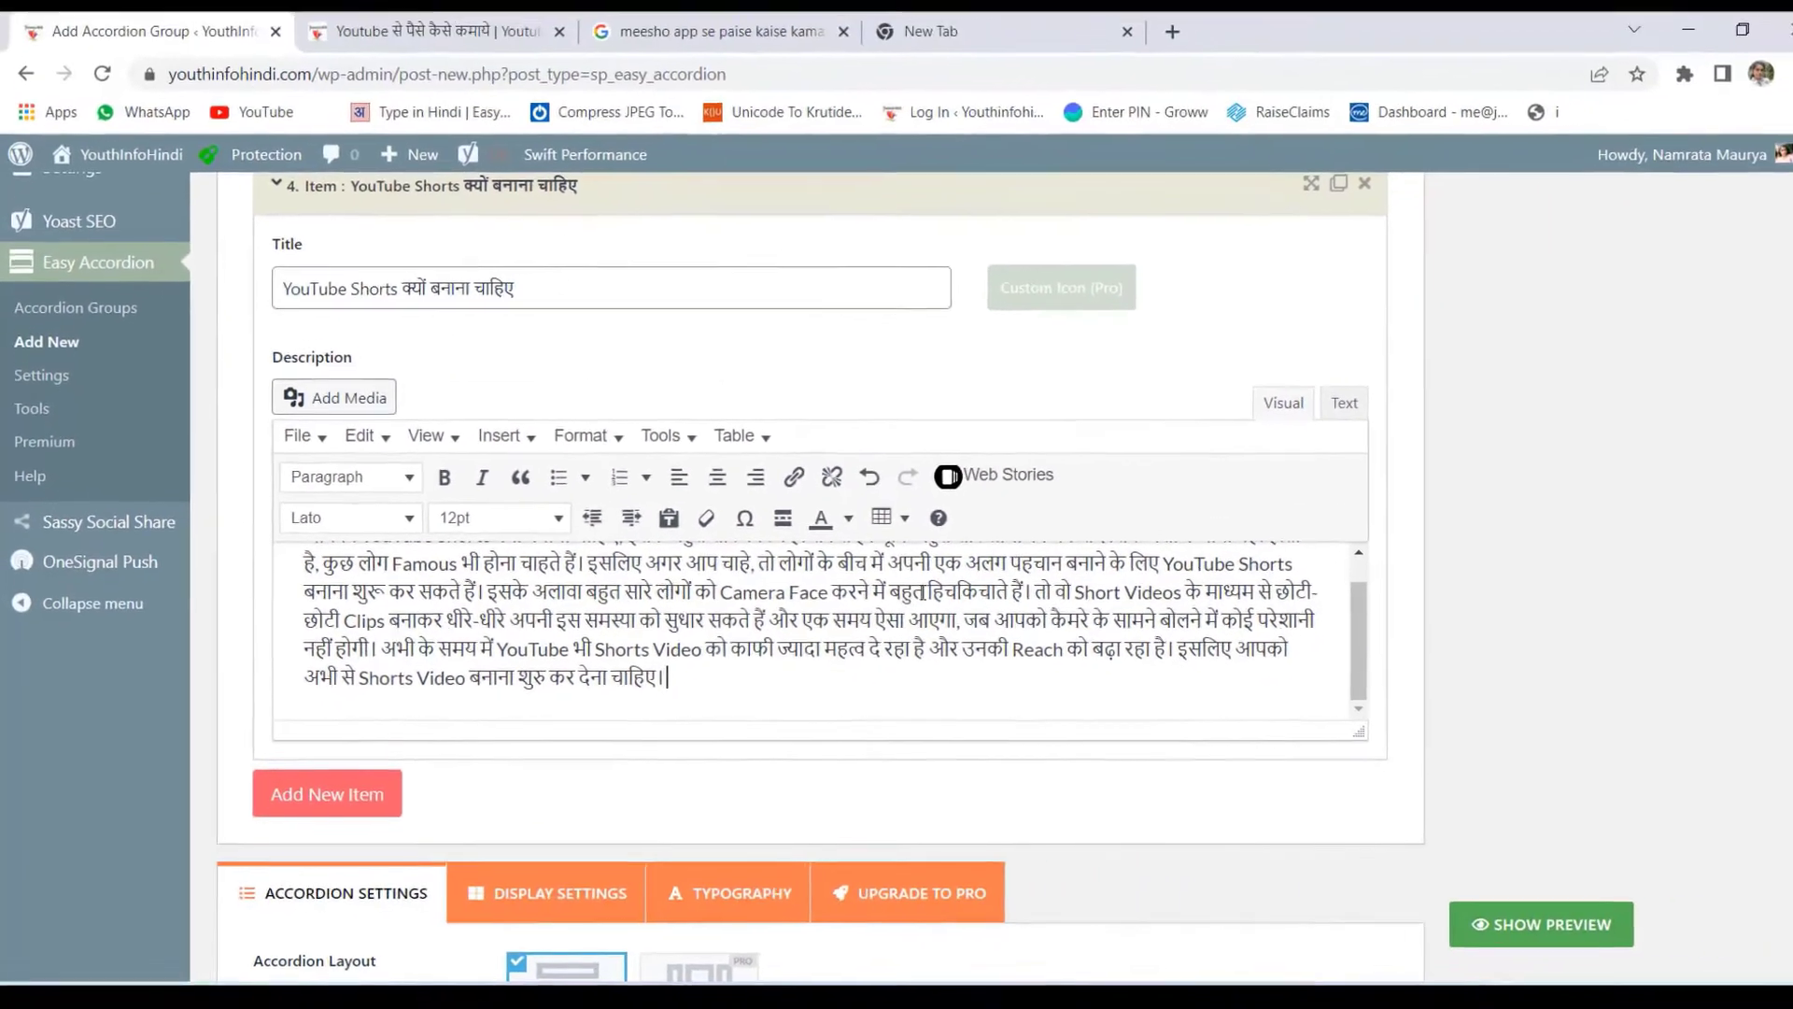
Review the accordion group's items and its layout, theme, activator event and load mode settings
scroll(1103, 604, down, 4)
scroll(371, 657, down, 3)
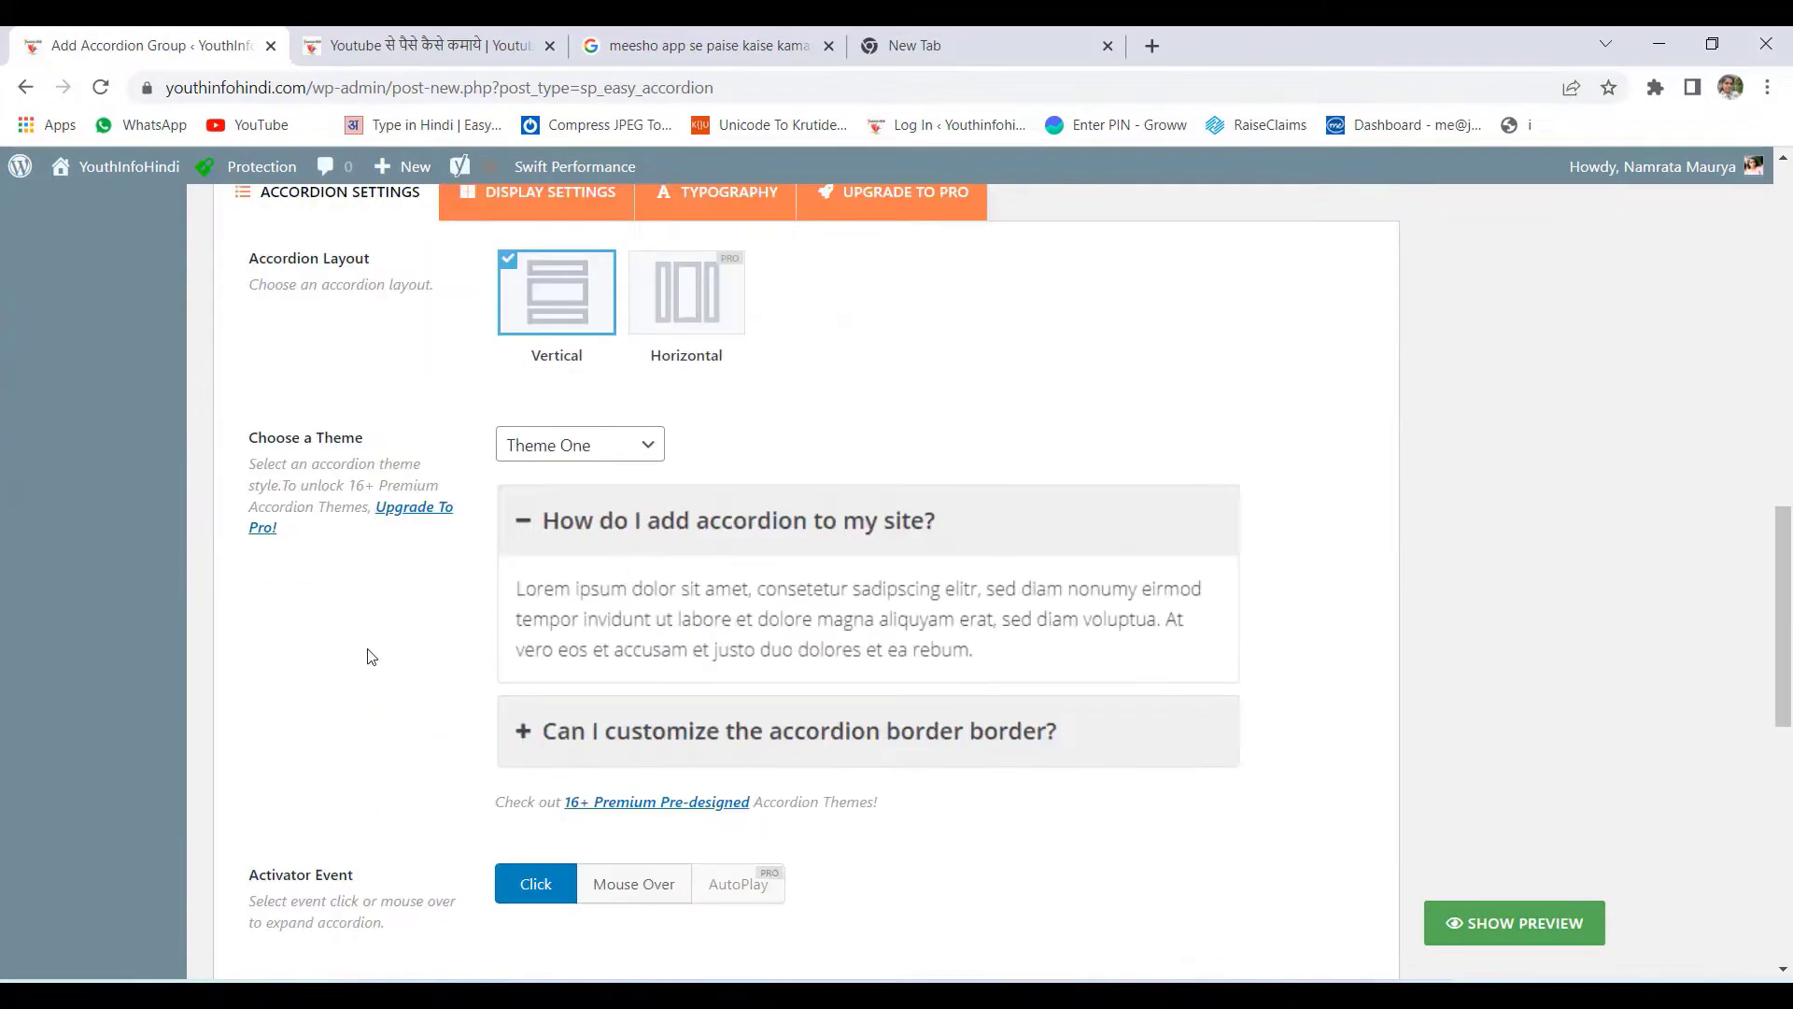
scroll(664, 777, down, 2)
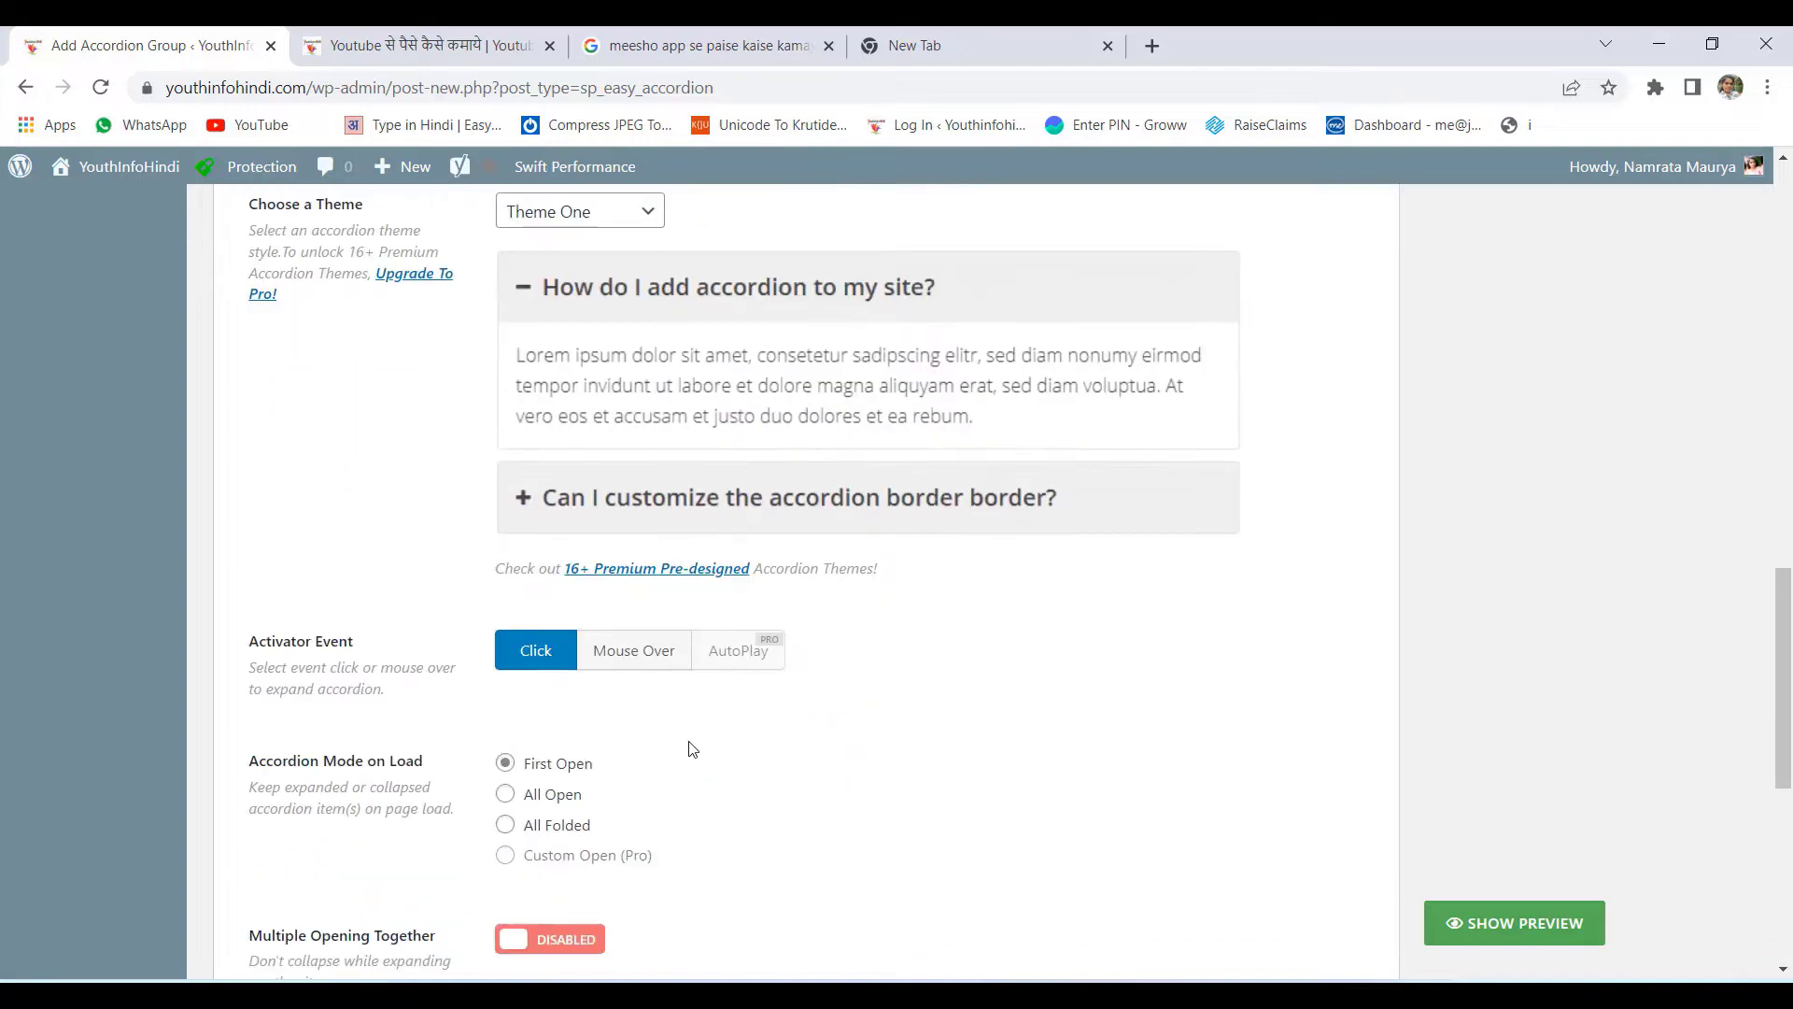
scroll(1540, 551, up, 12)
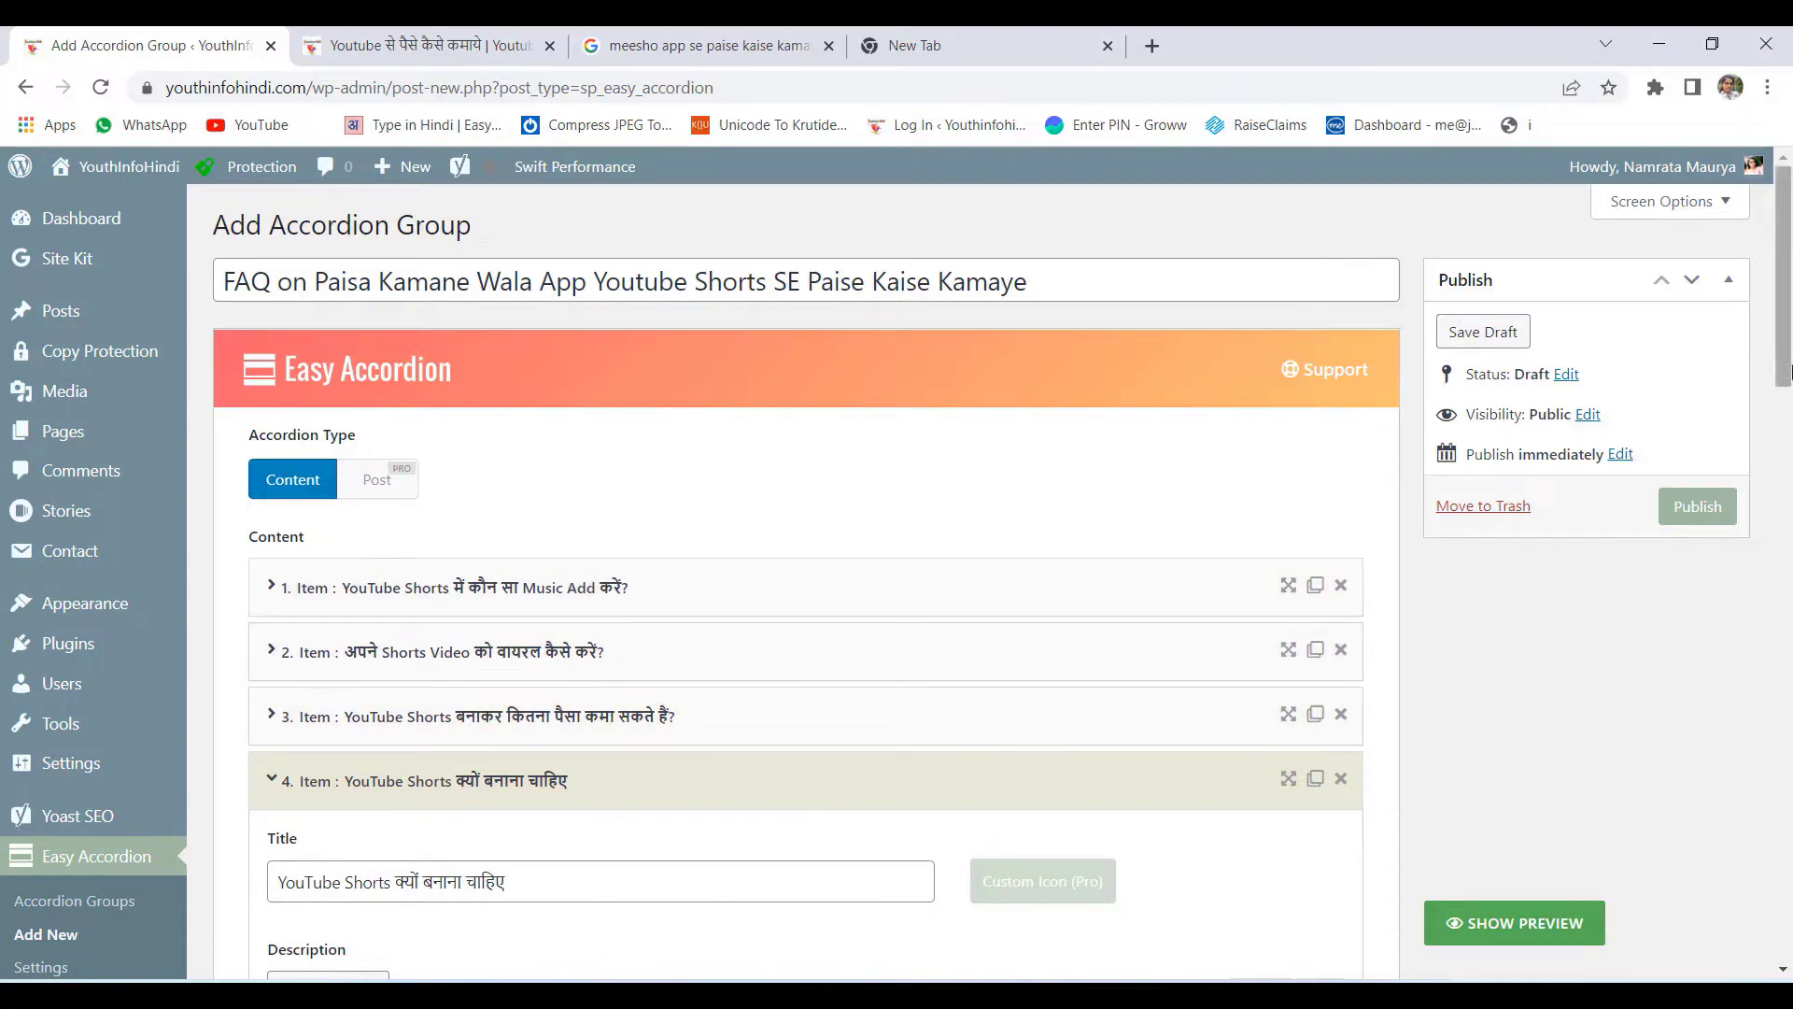
scroll(567, 711, down, 6)
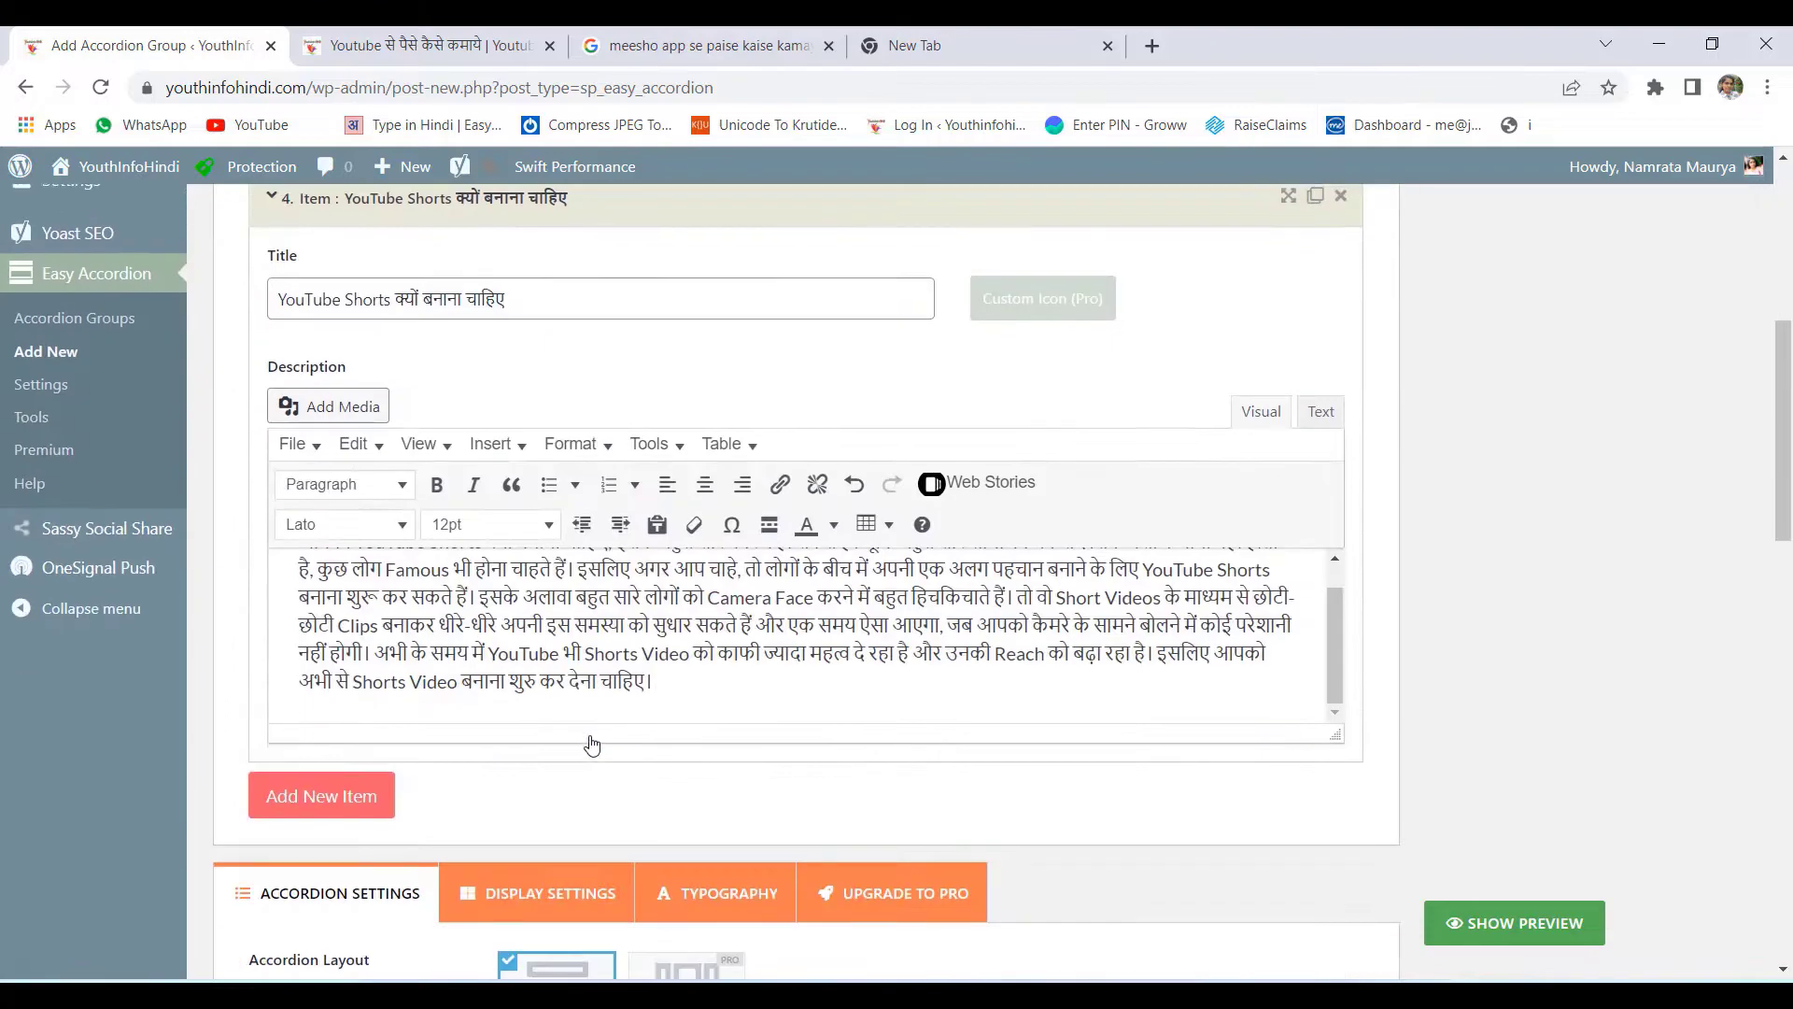
scroll(651, 732, down, 4)
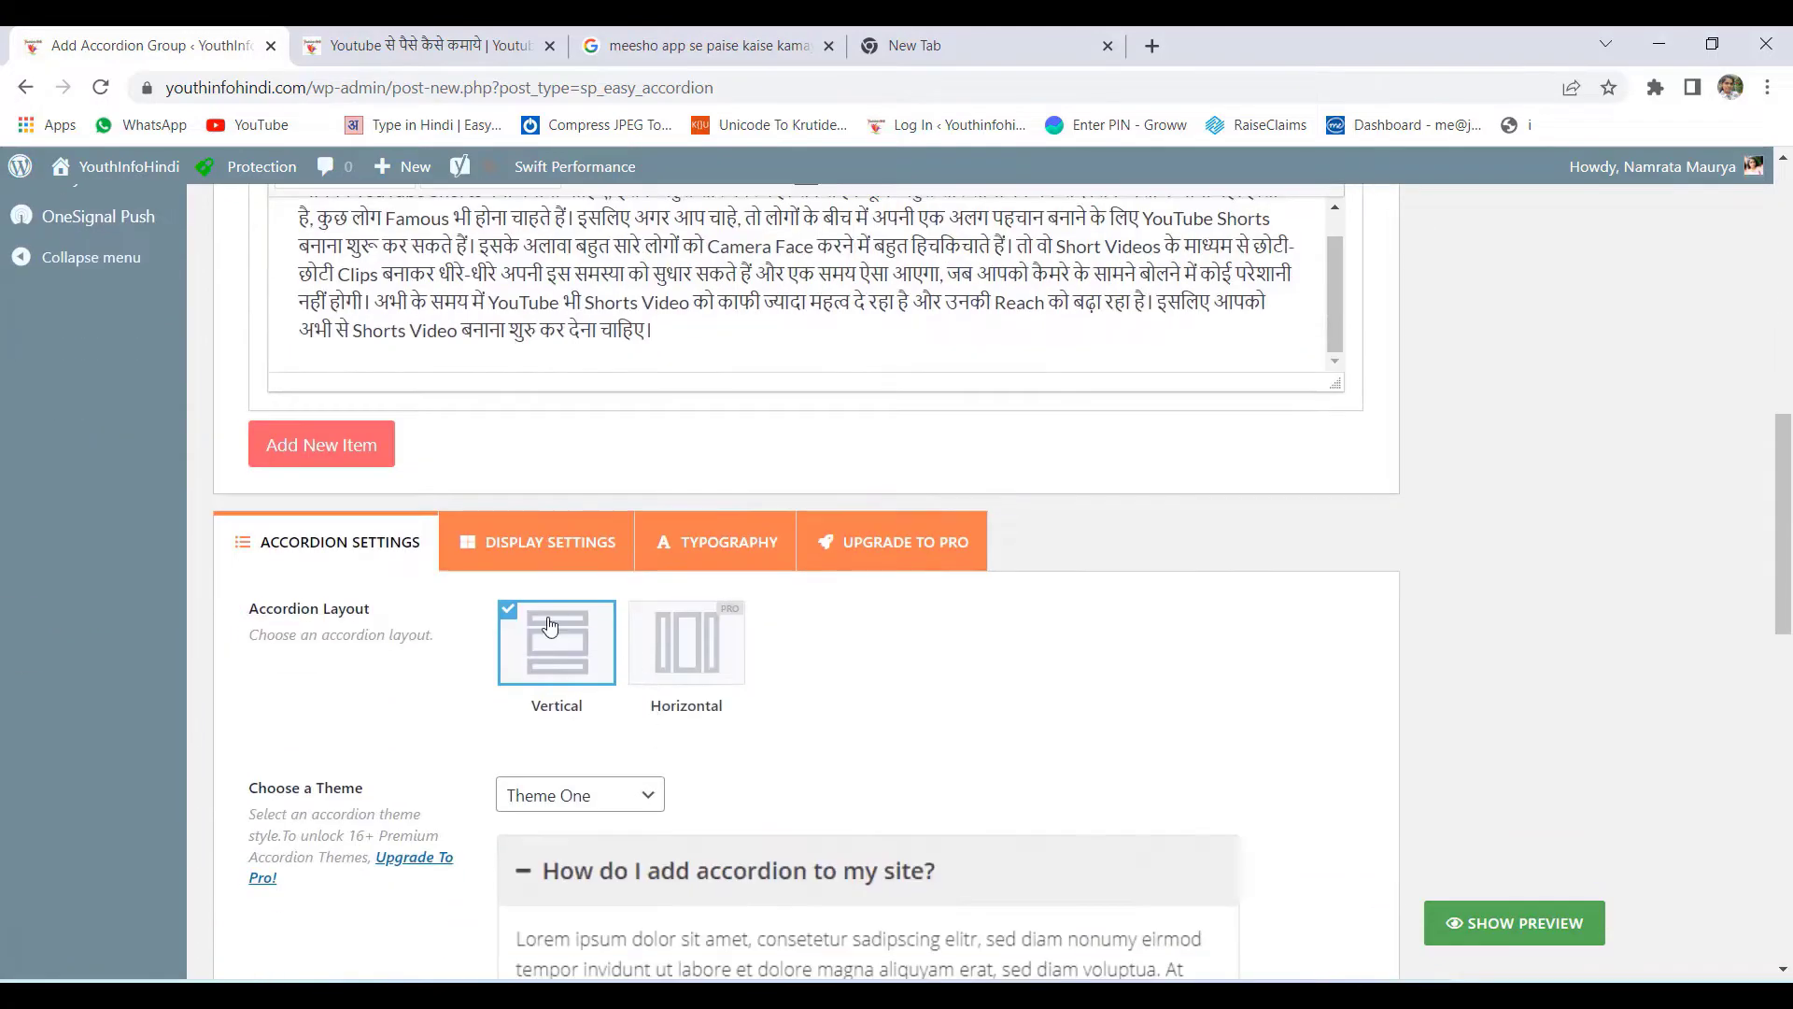
scroll(548, 471, up, 5)
scroll(682, 593, down, 5)
scroll(670, 695, down, 4)
Publish the accordion group "FAQ on Paisa Kamane Wala App Youtube Shorts SE Paise Kaise Kamaye"
scroll(1760, 480, up, 8)
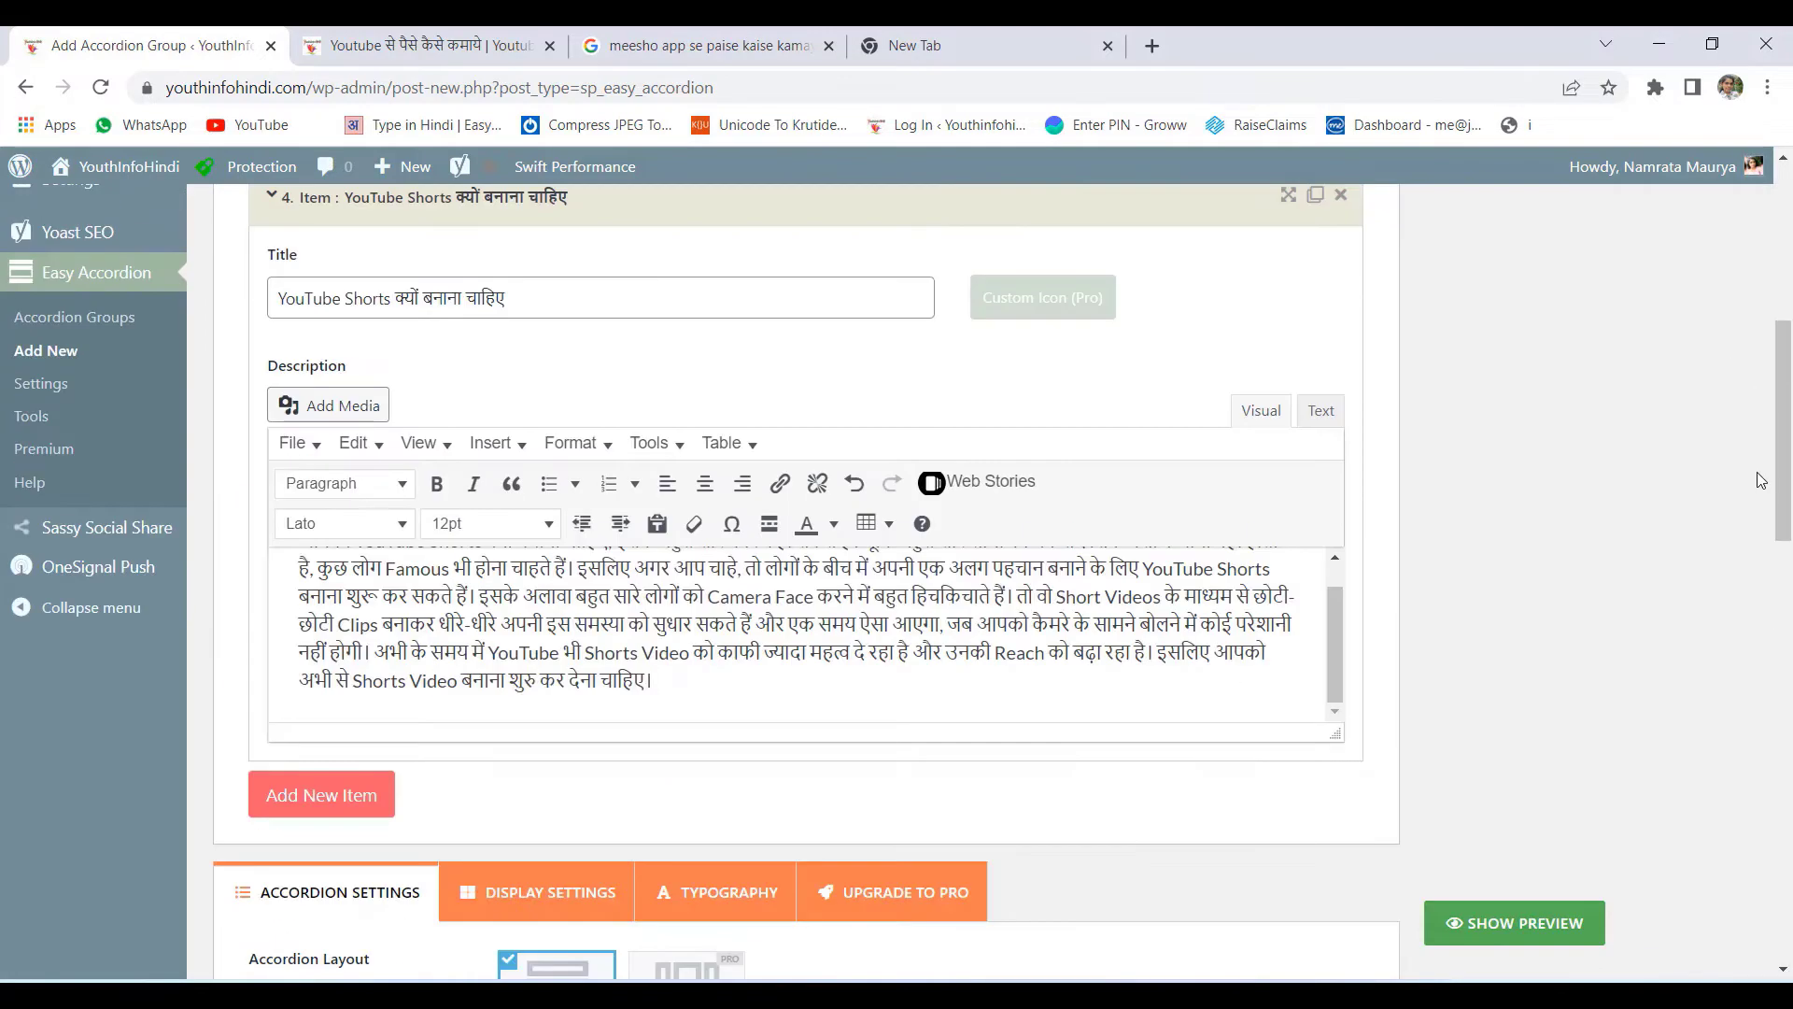
scroll(1760, 480, up, 6)
click(1693, 507)
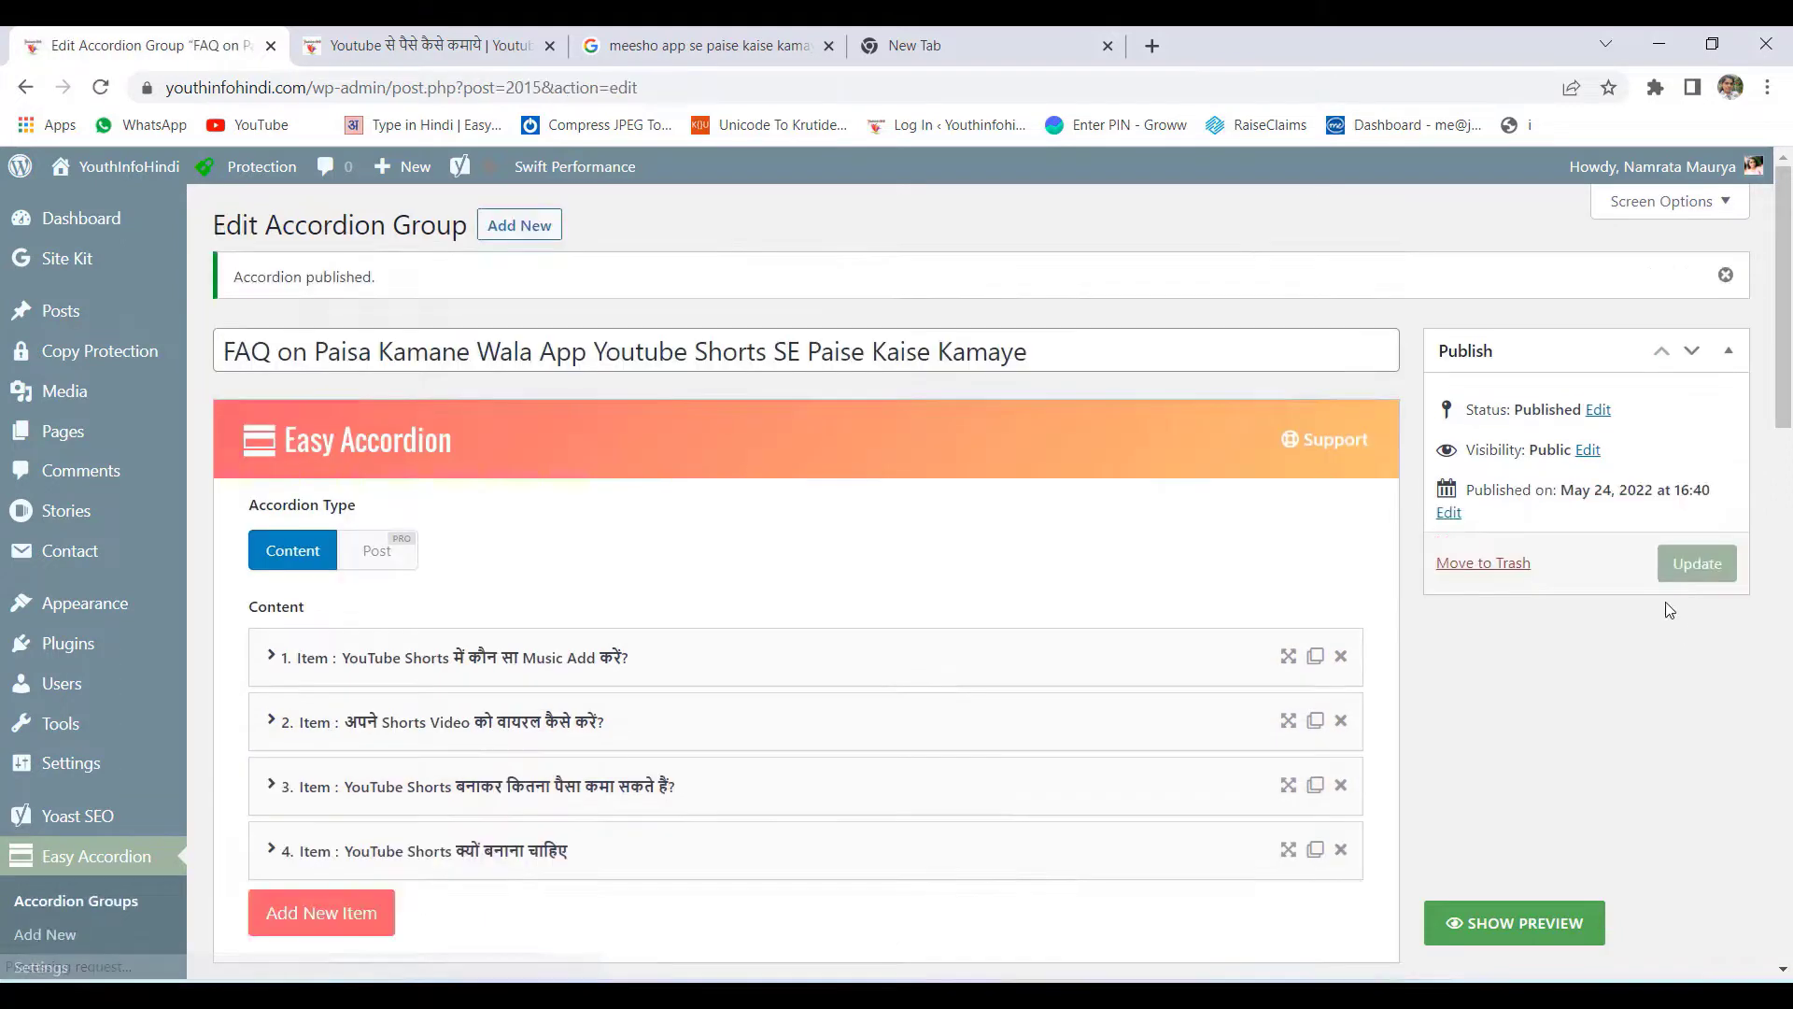
Look through the published accordion's settings and copy its shortcode [sp_easyaccordion id="2015"]
scroll(616, 688, down, 7)
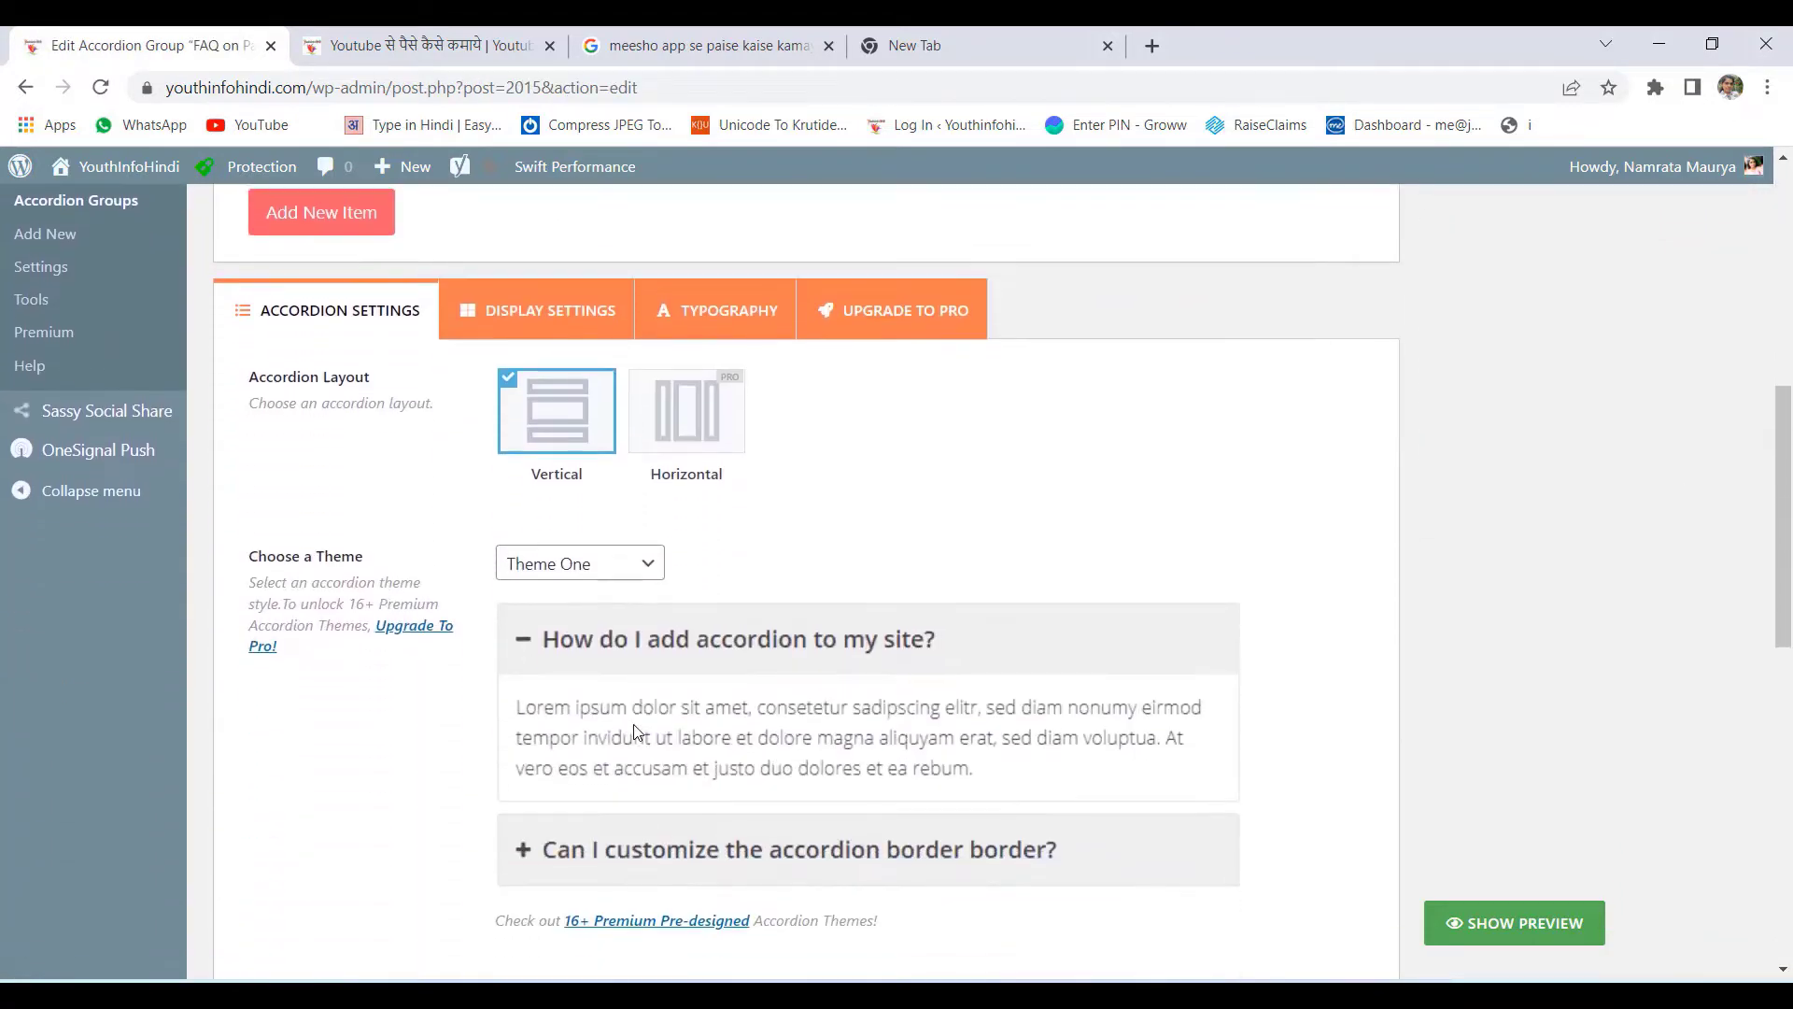
scroll(635, 731, down, 3)
scroll(489, 496, down, 3)
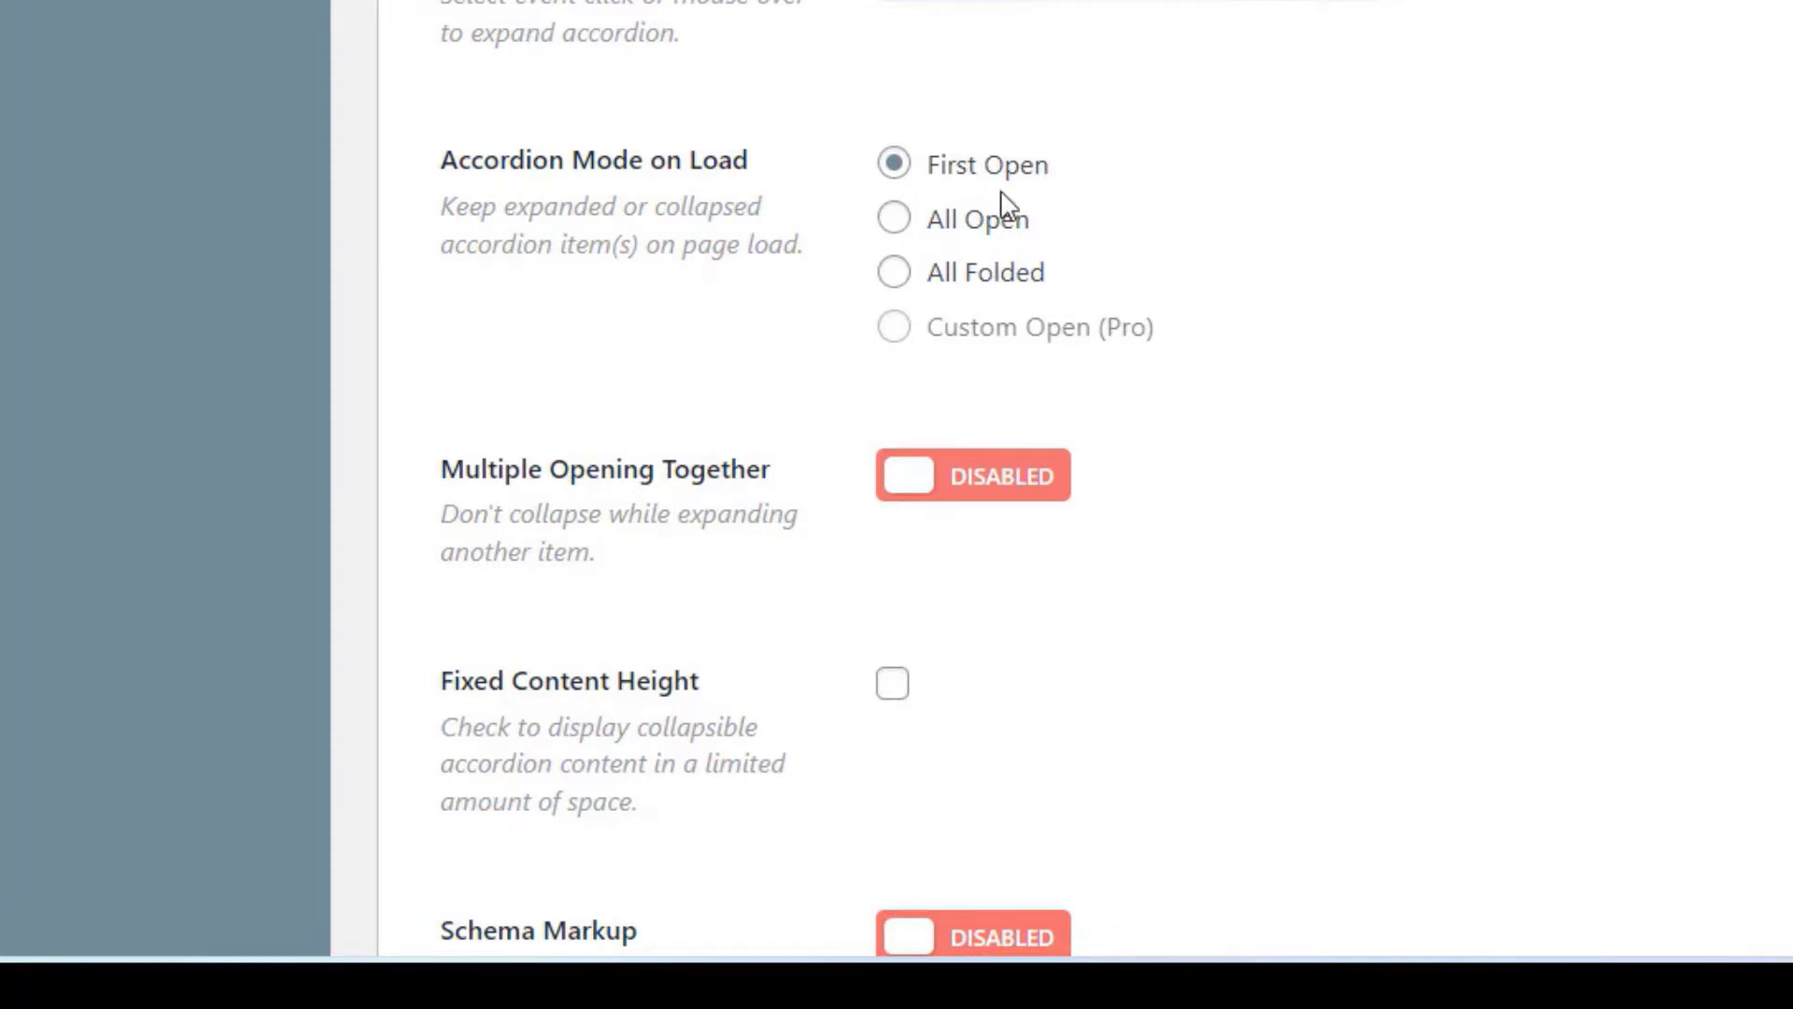
scroll(666, 280, down, 4)
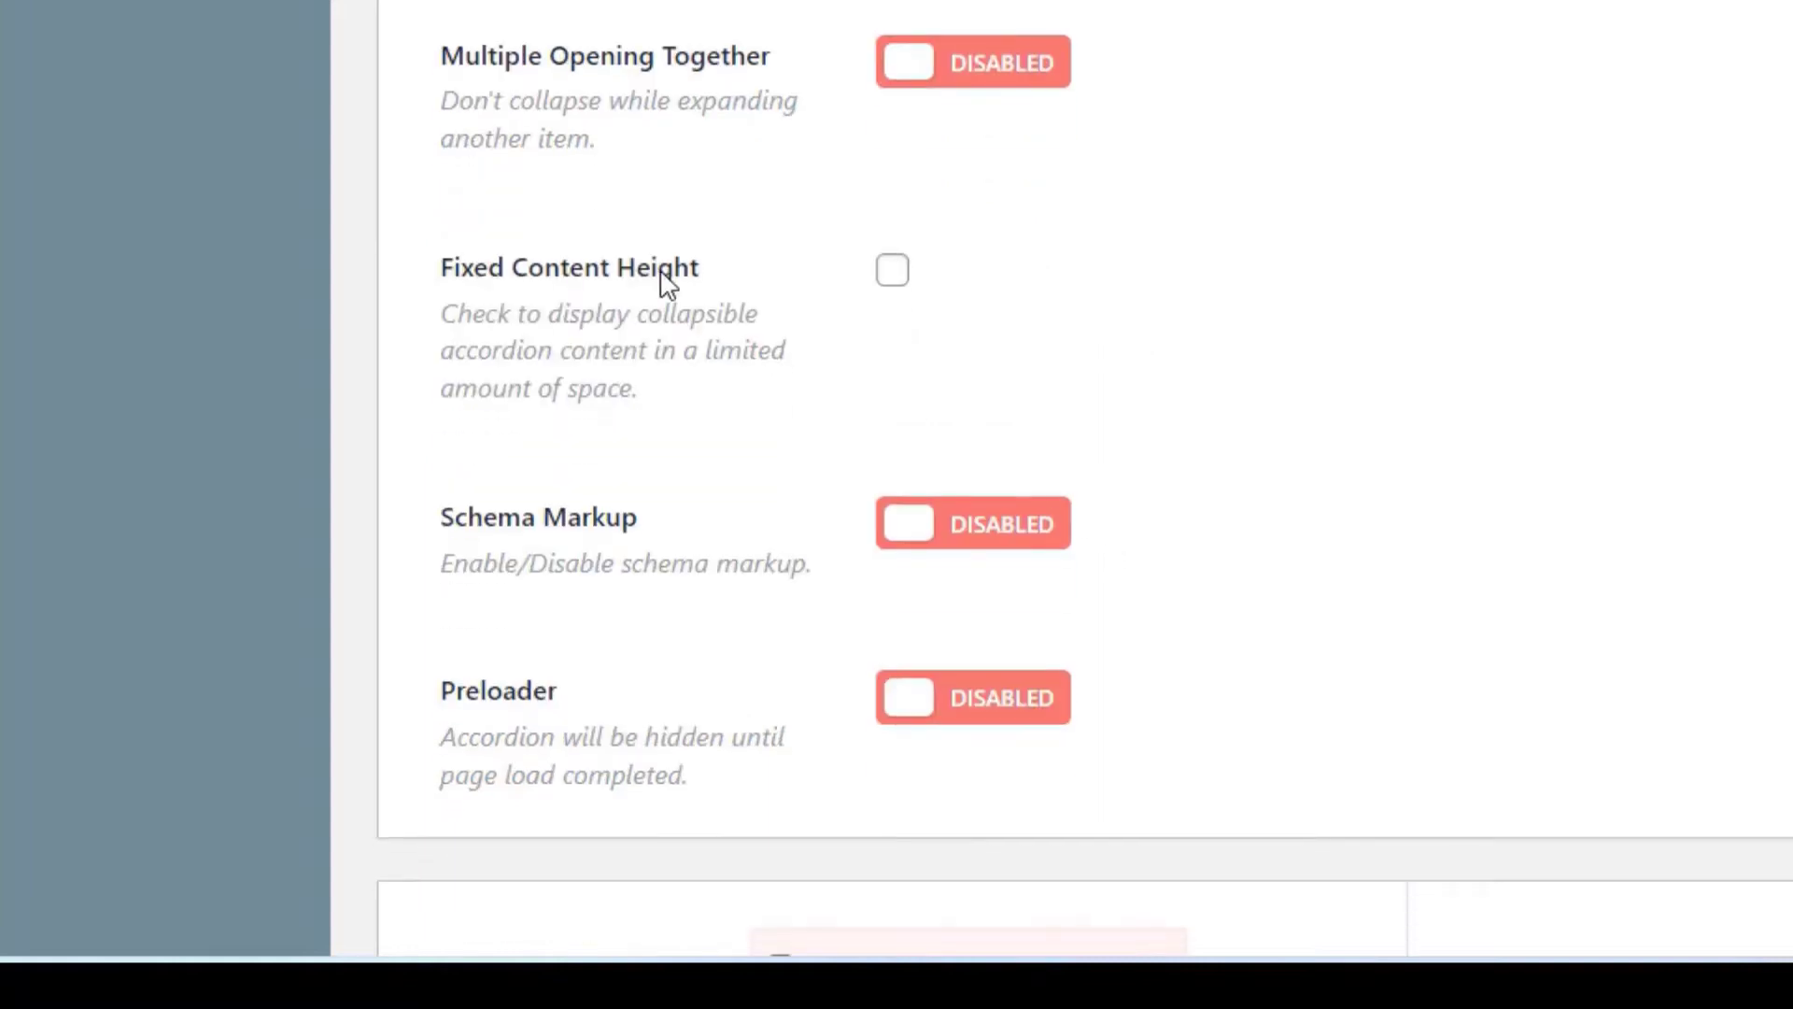
scroll(1276, 420, down, 3)
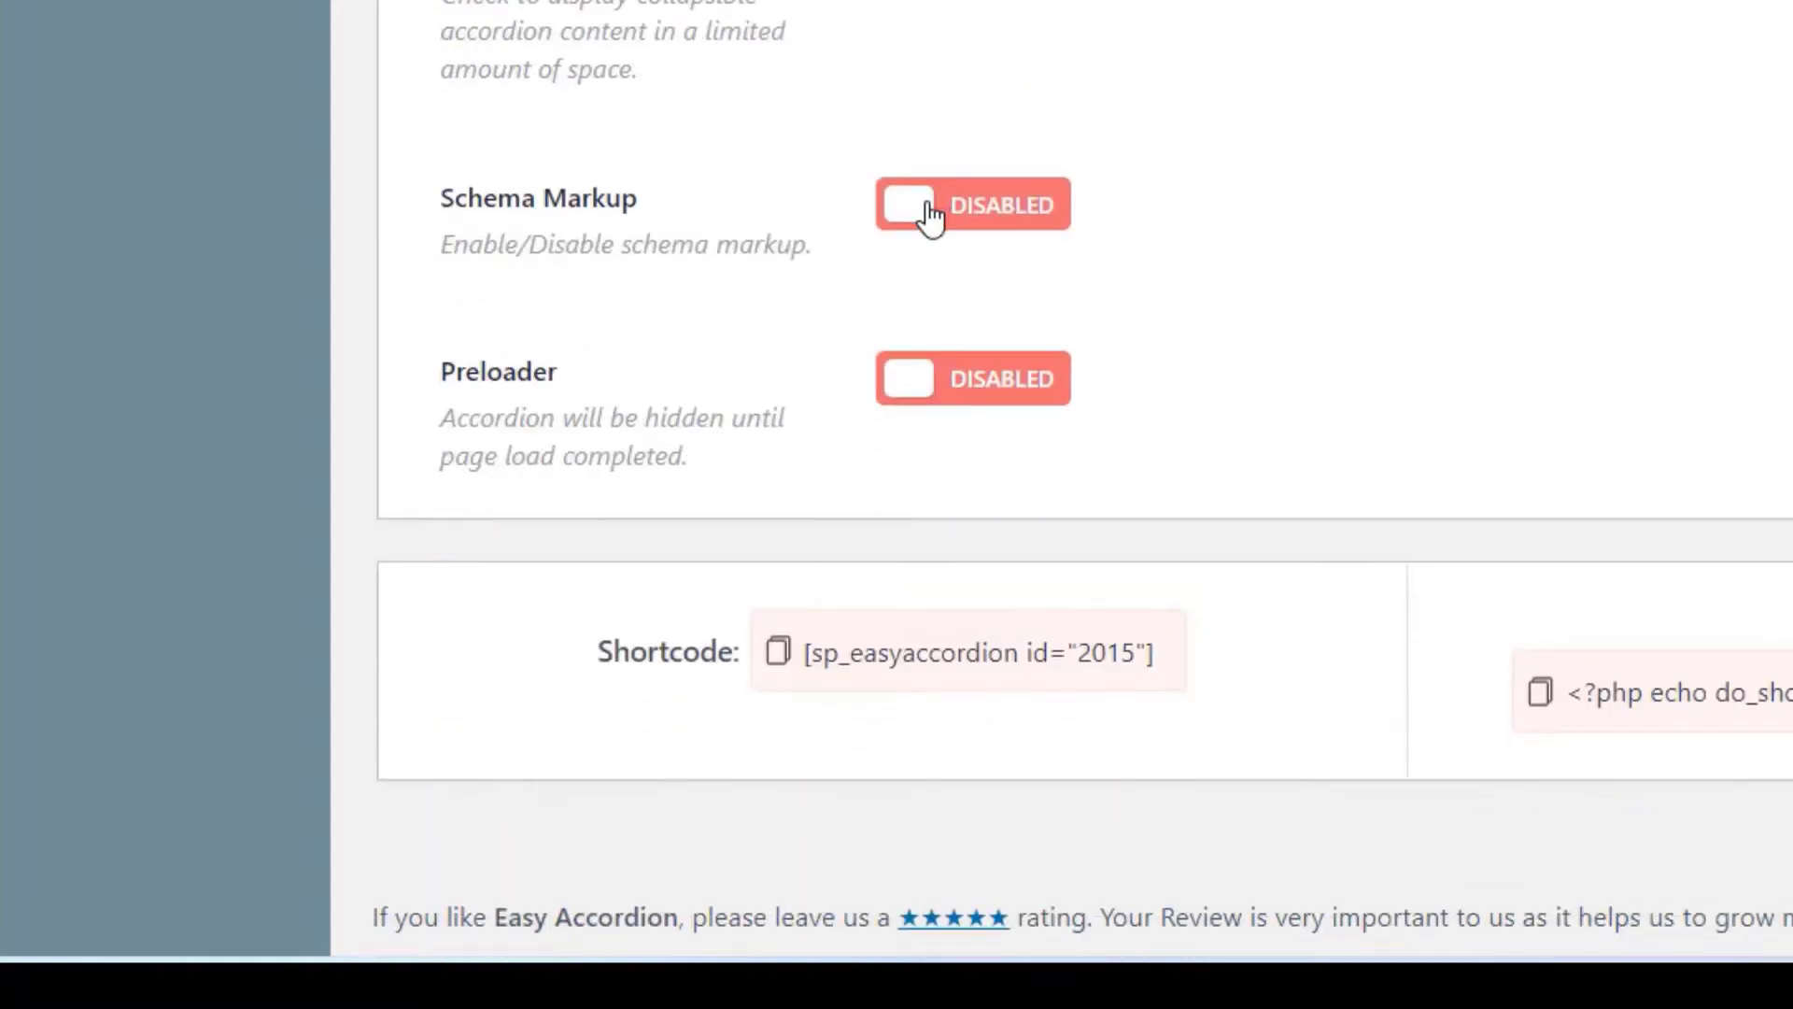
scroll(930, 219, up, 2)
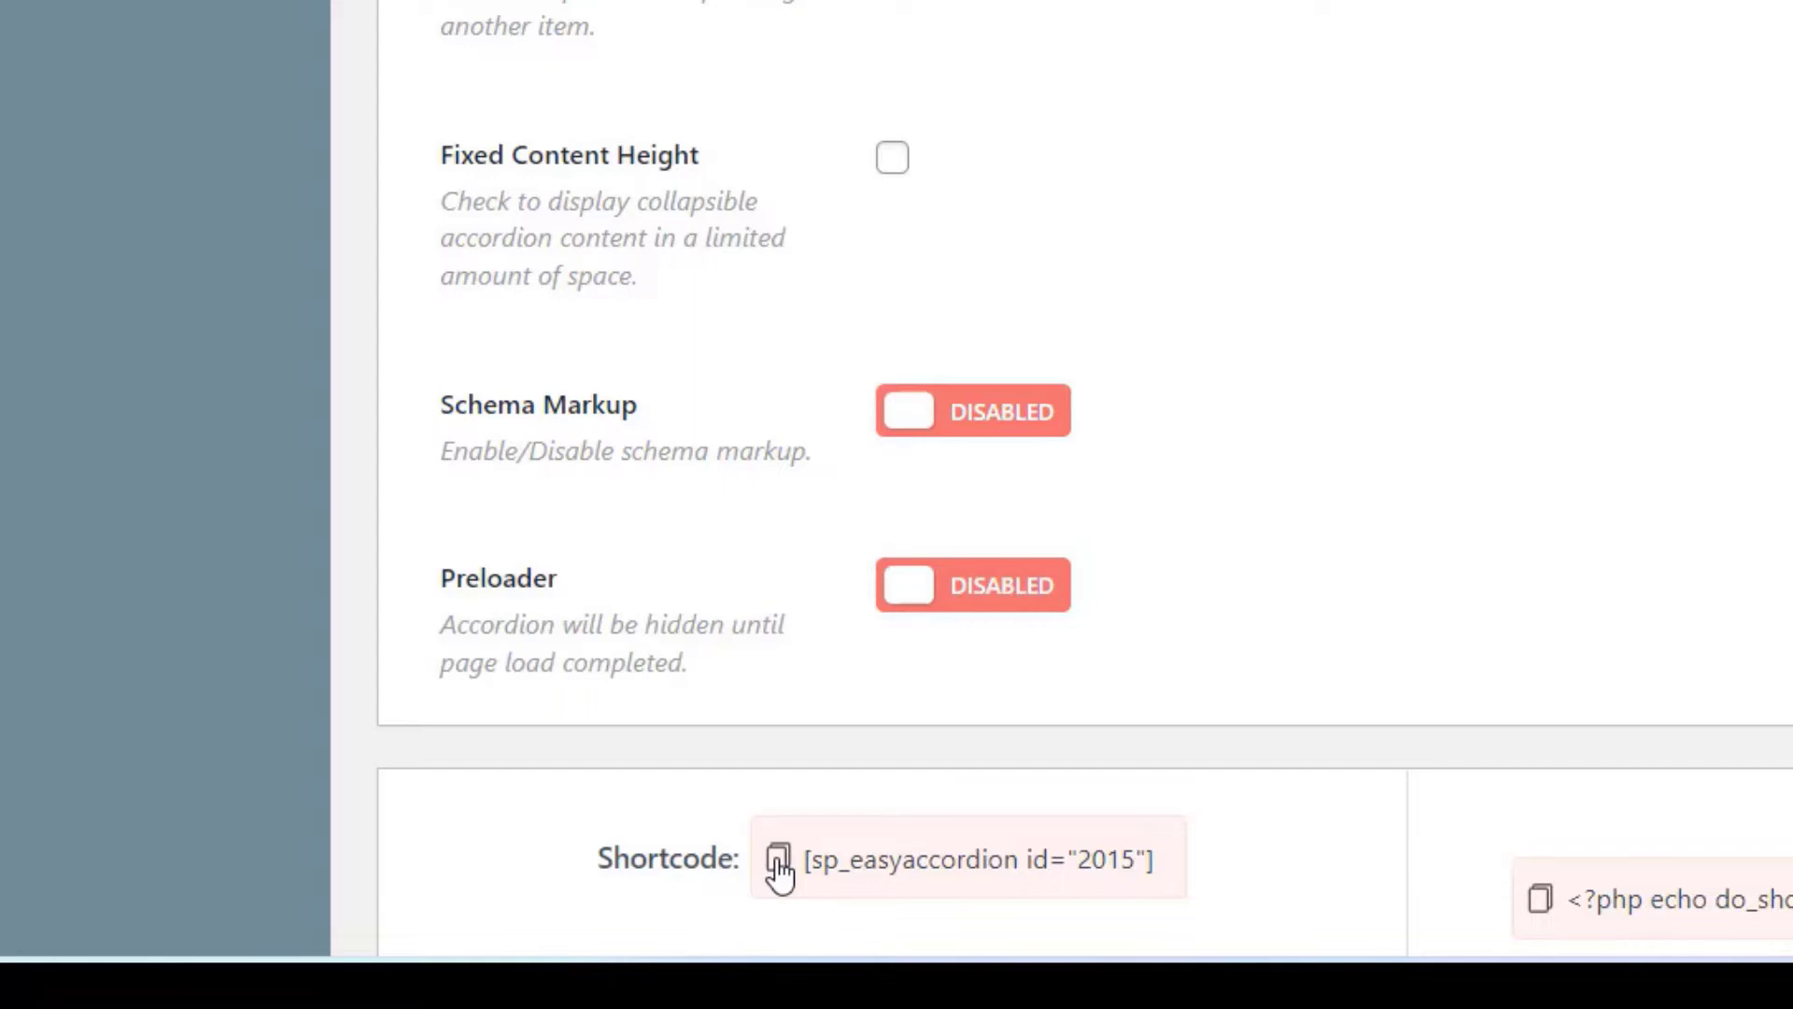
click(778, 861)
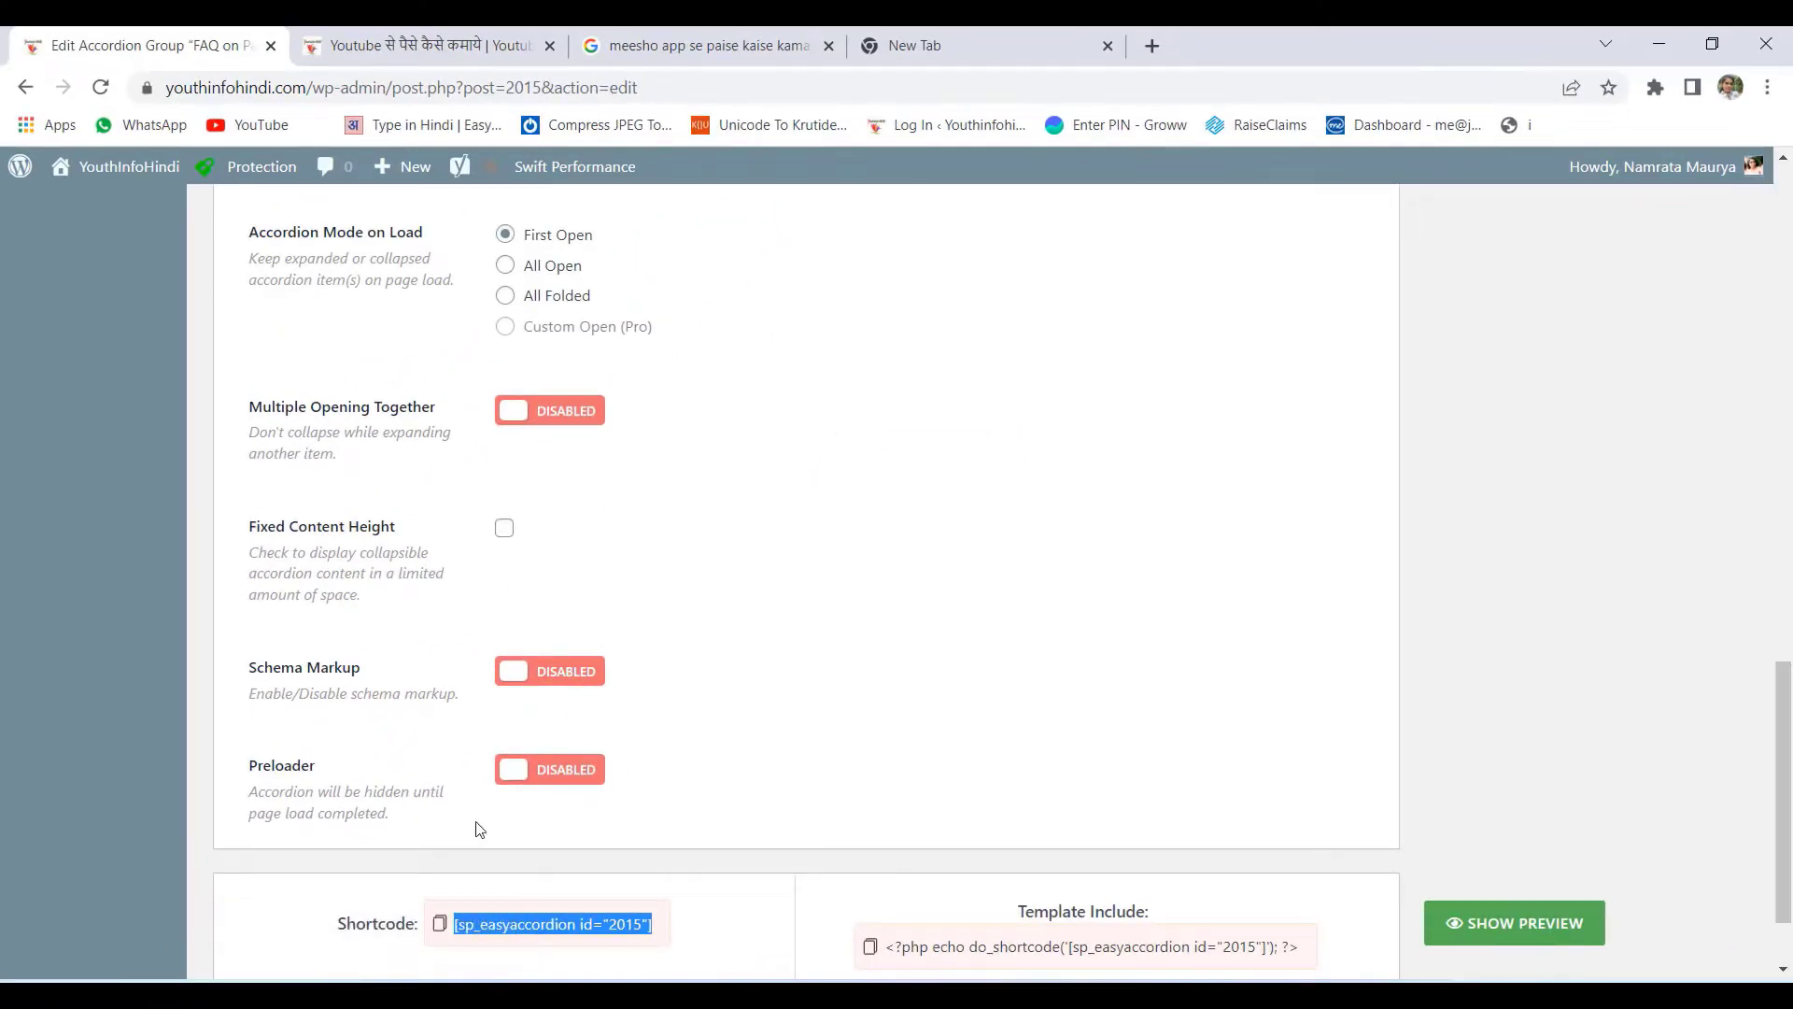
Open the post "YouTube Shorts Se Paise Kaise Kamaye | Paisa Kamane Wala App" for editing
scroll(679, 731, up, 15)
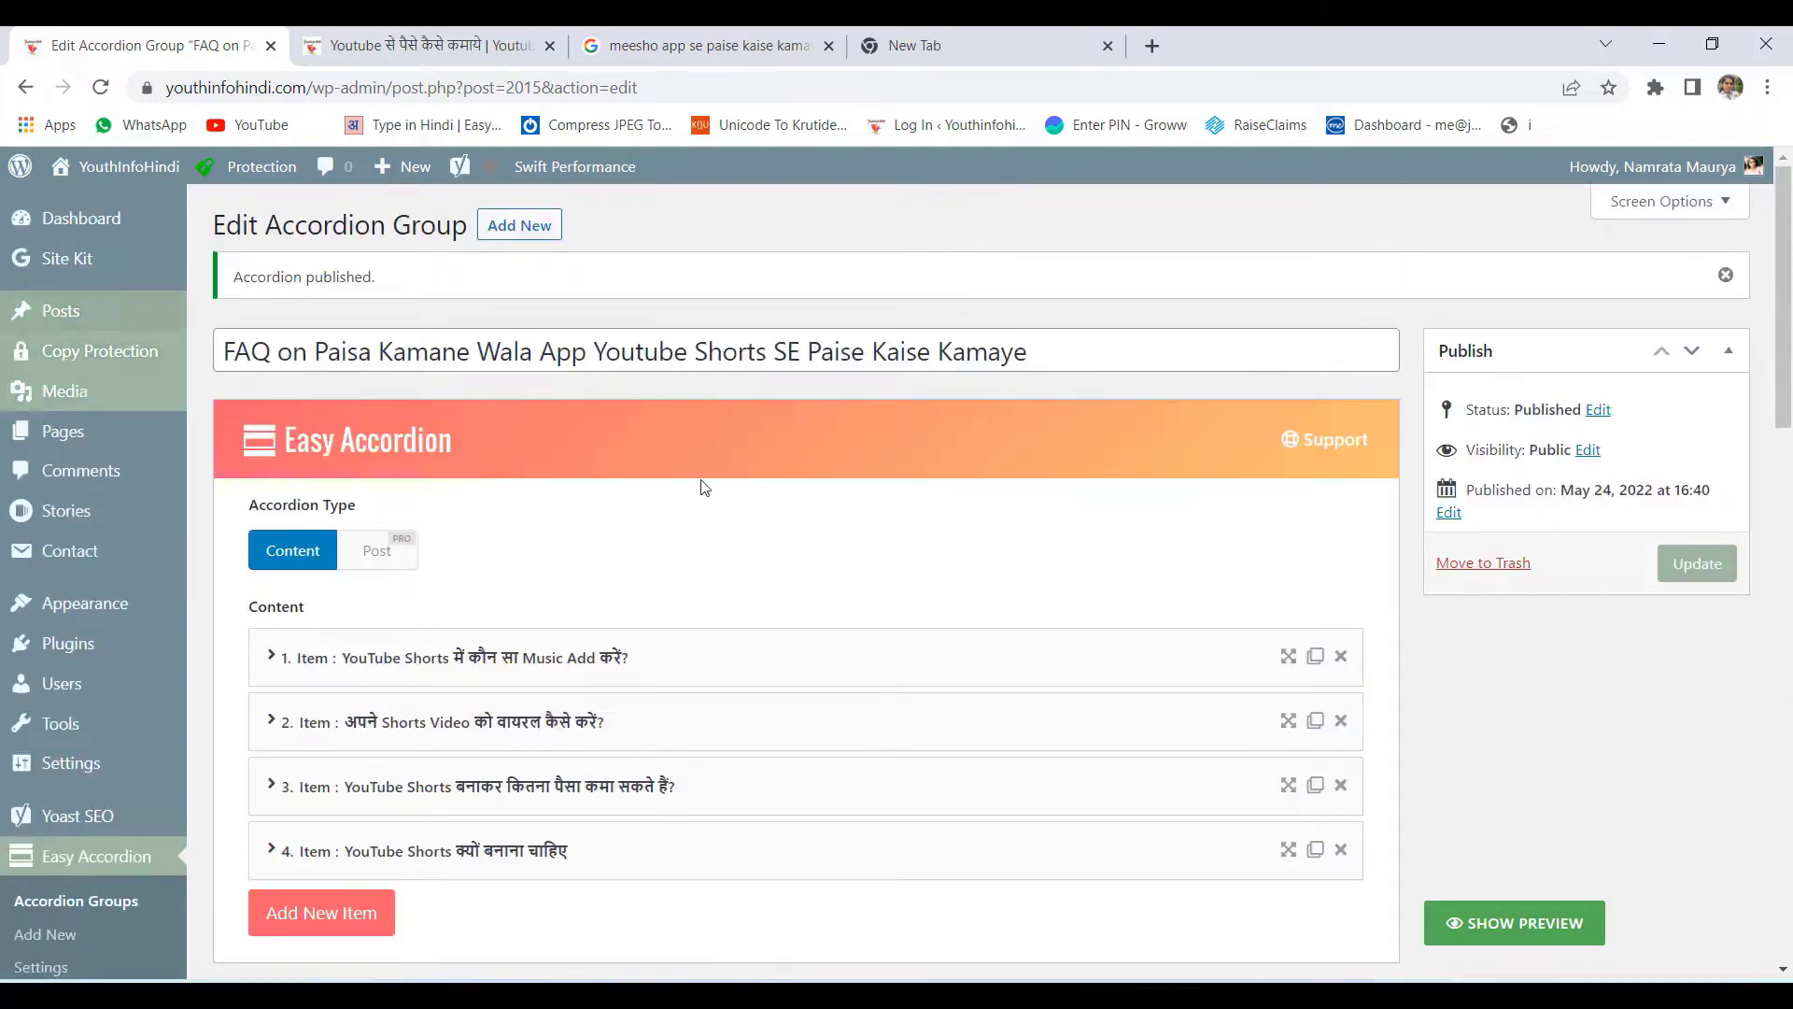
mouse_move(113, 314)
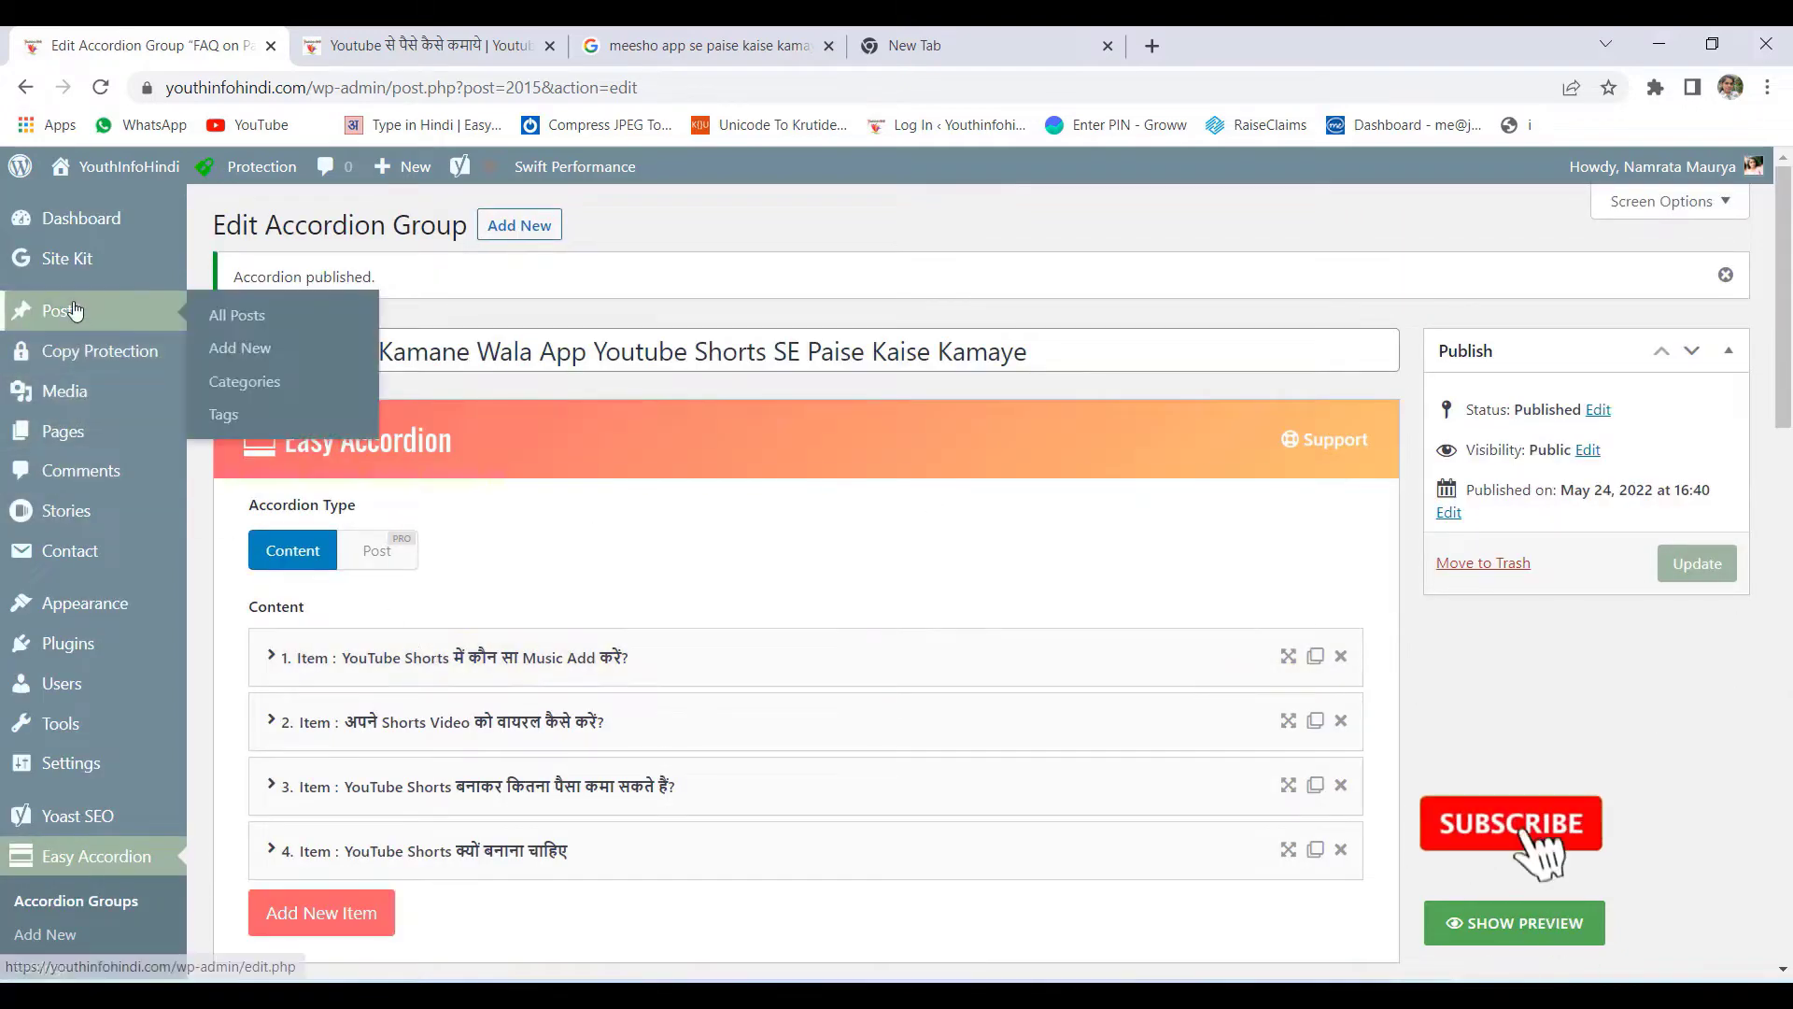
click(229, 325)
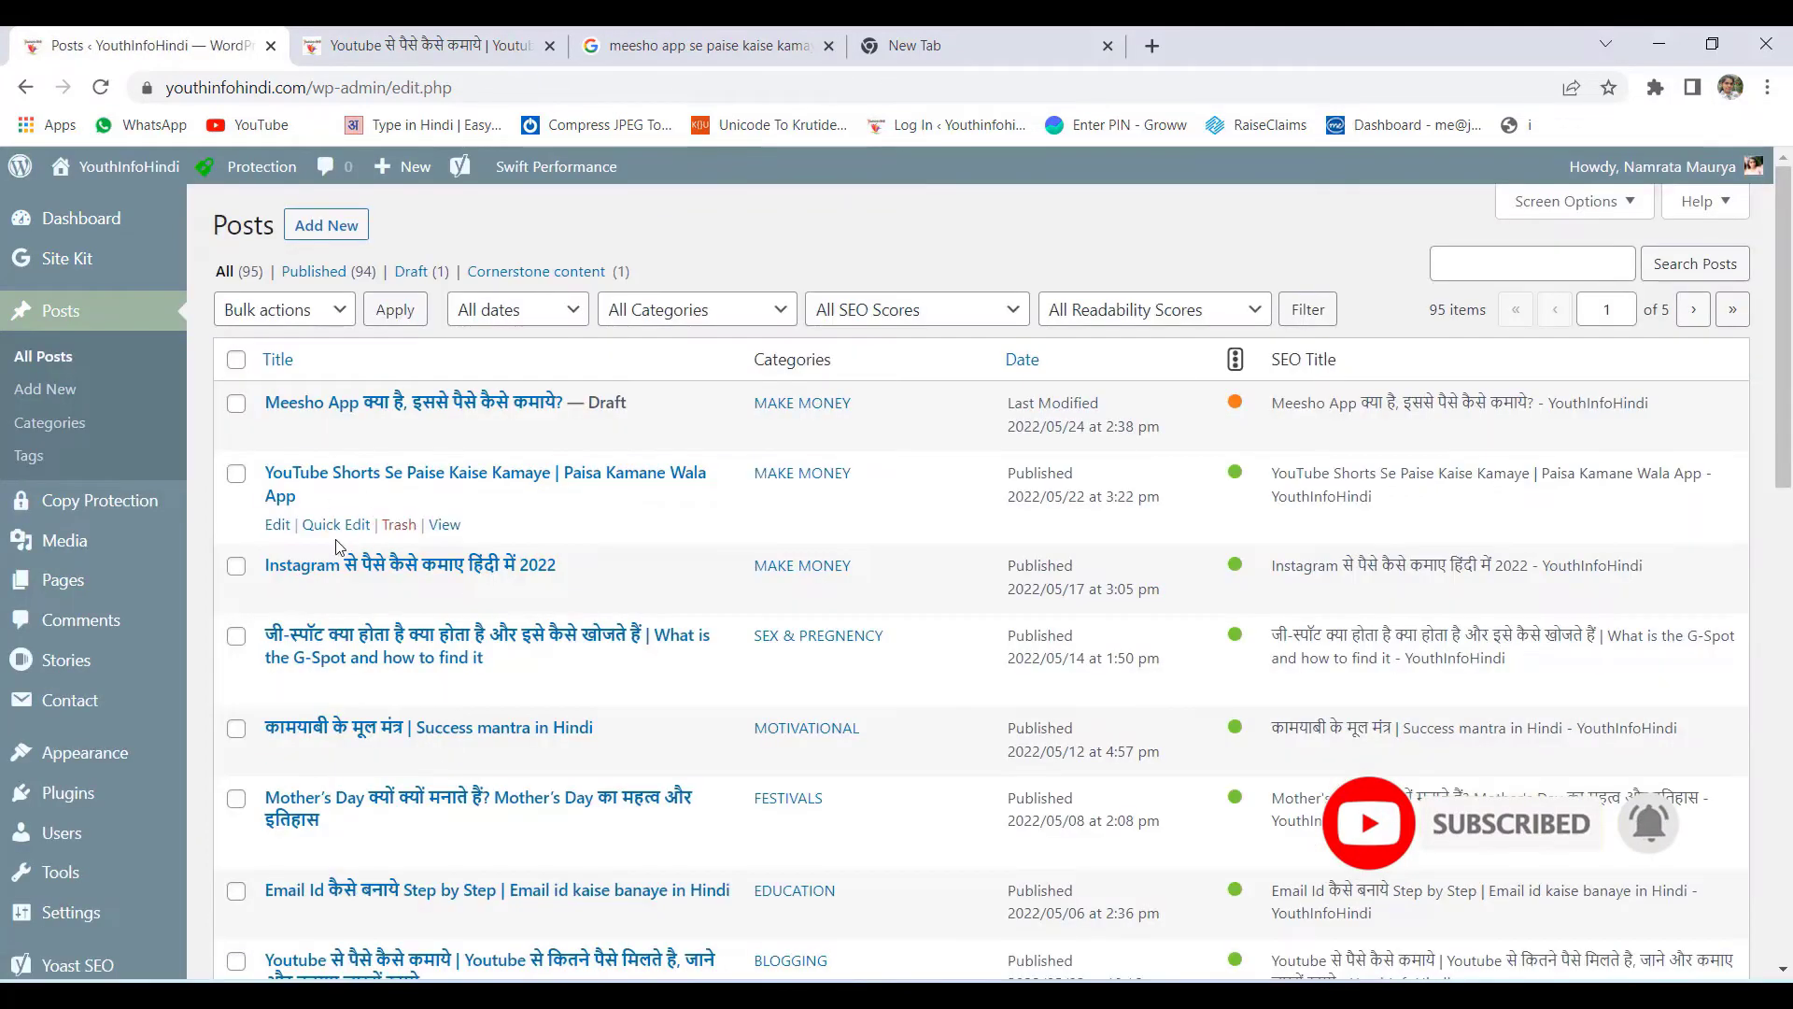
click(278, 527)
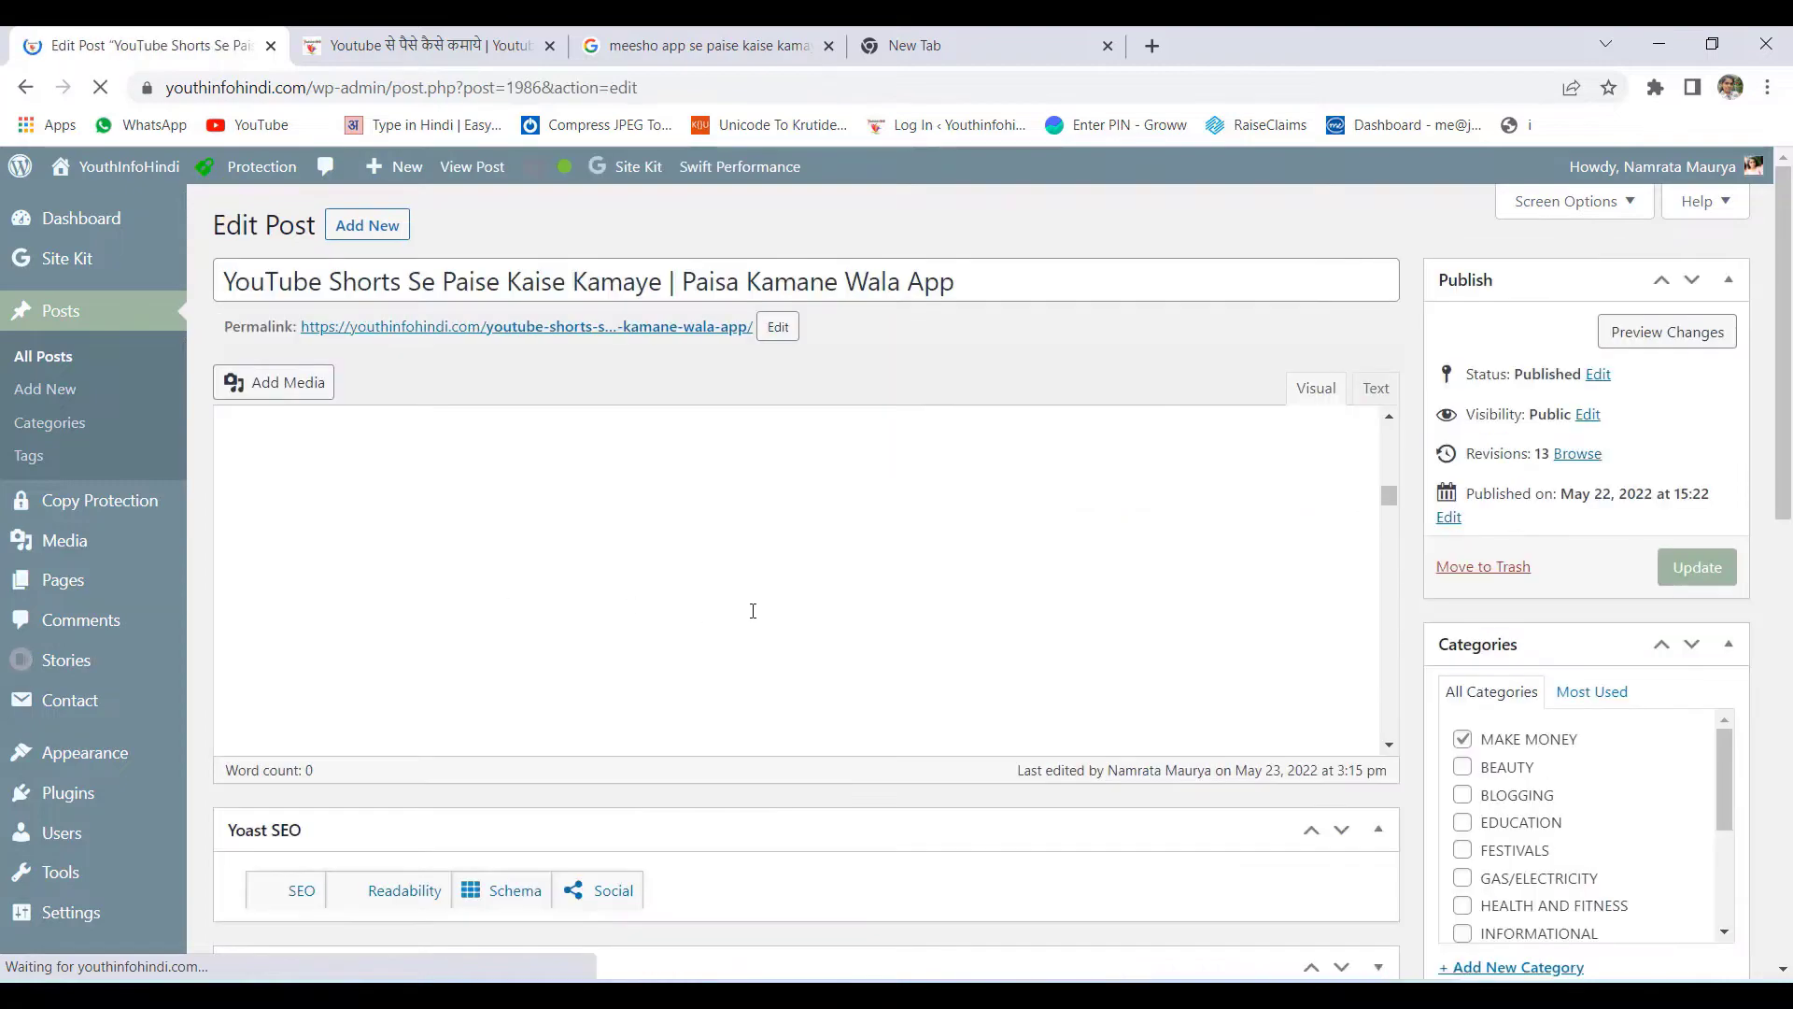
Replace the accordion shortcode at the end of the post with [sp_easyaccordion id="2015"] and update the post
scroll(933, 615, down, 1)
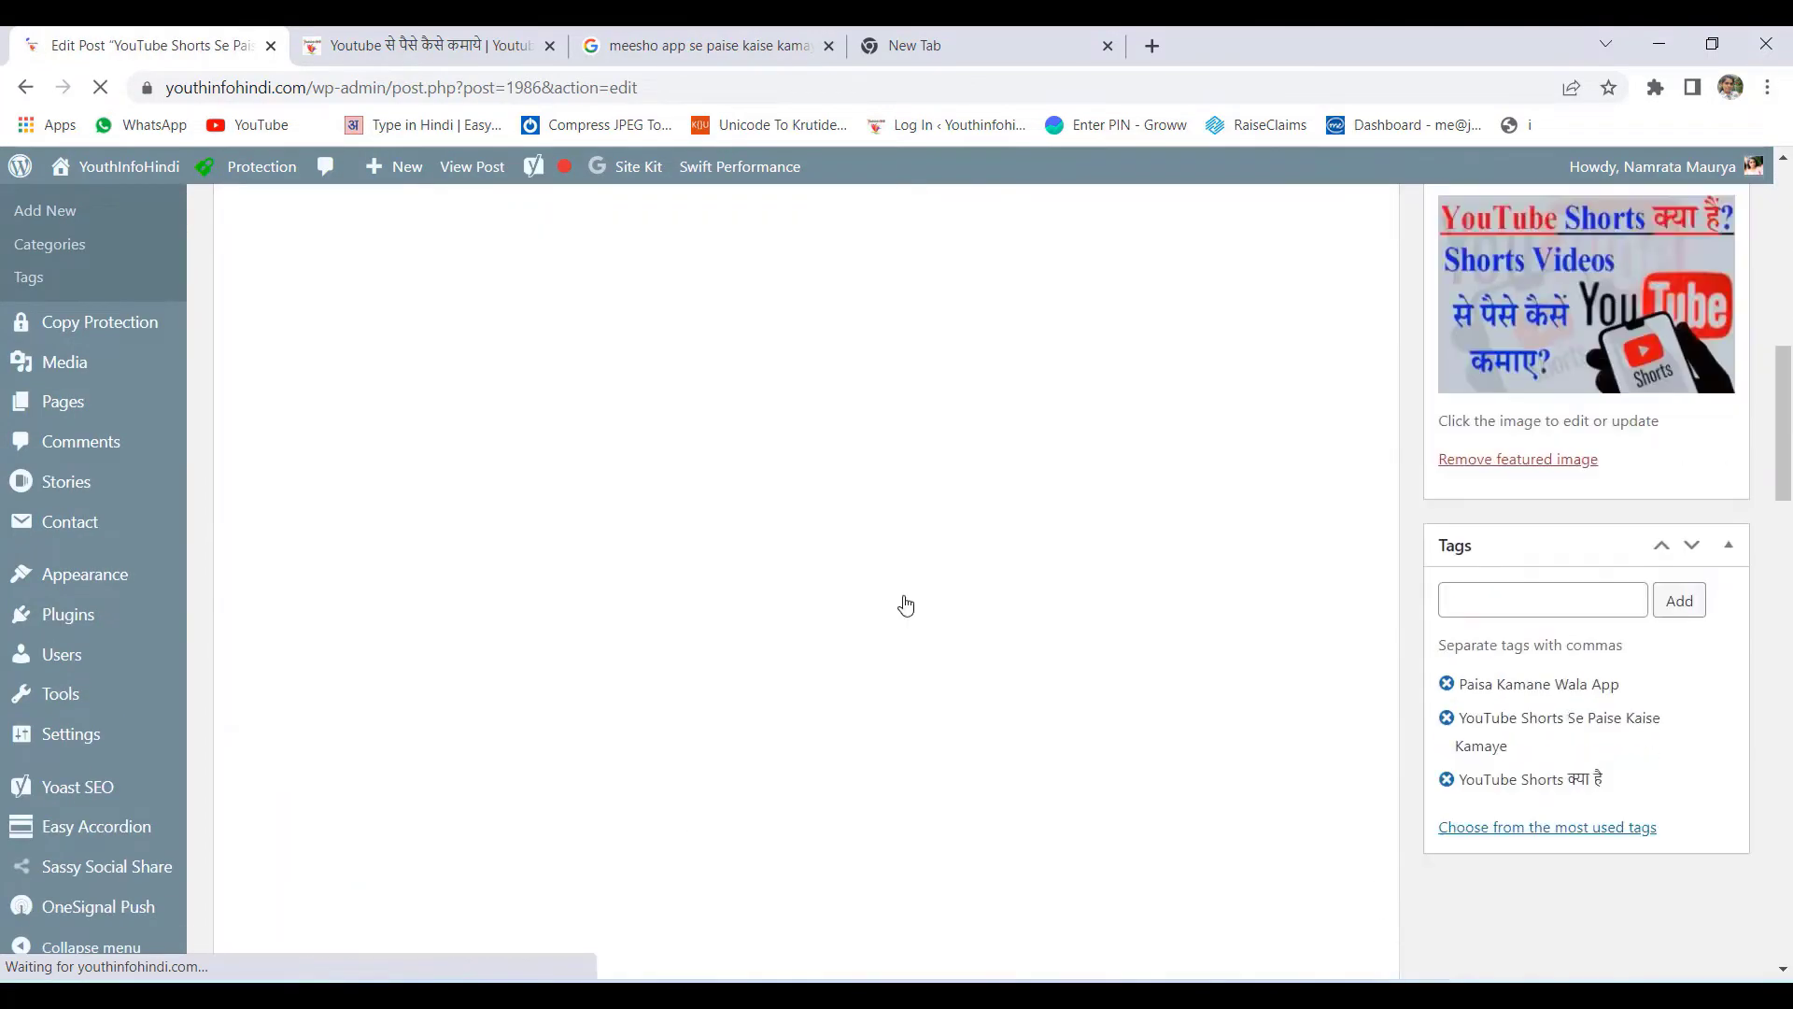
scroll(865, 615, down, 15)
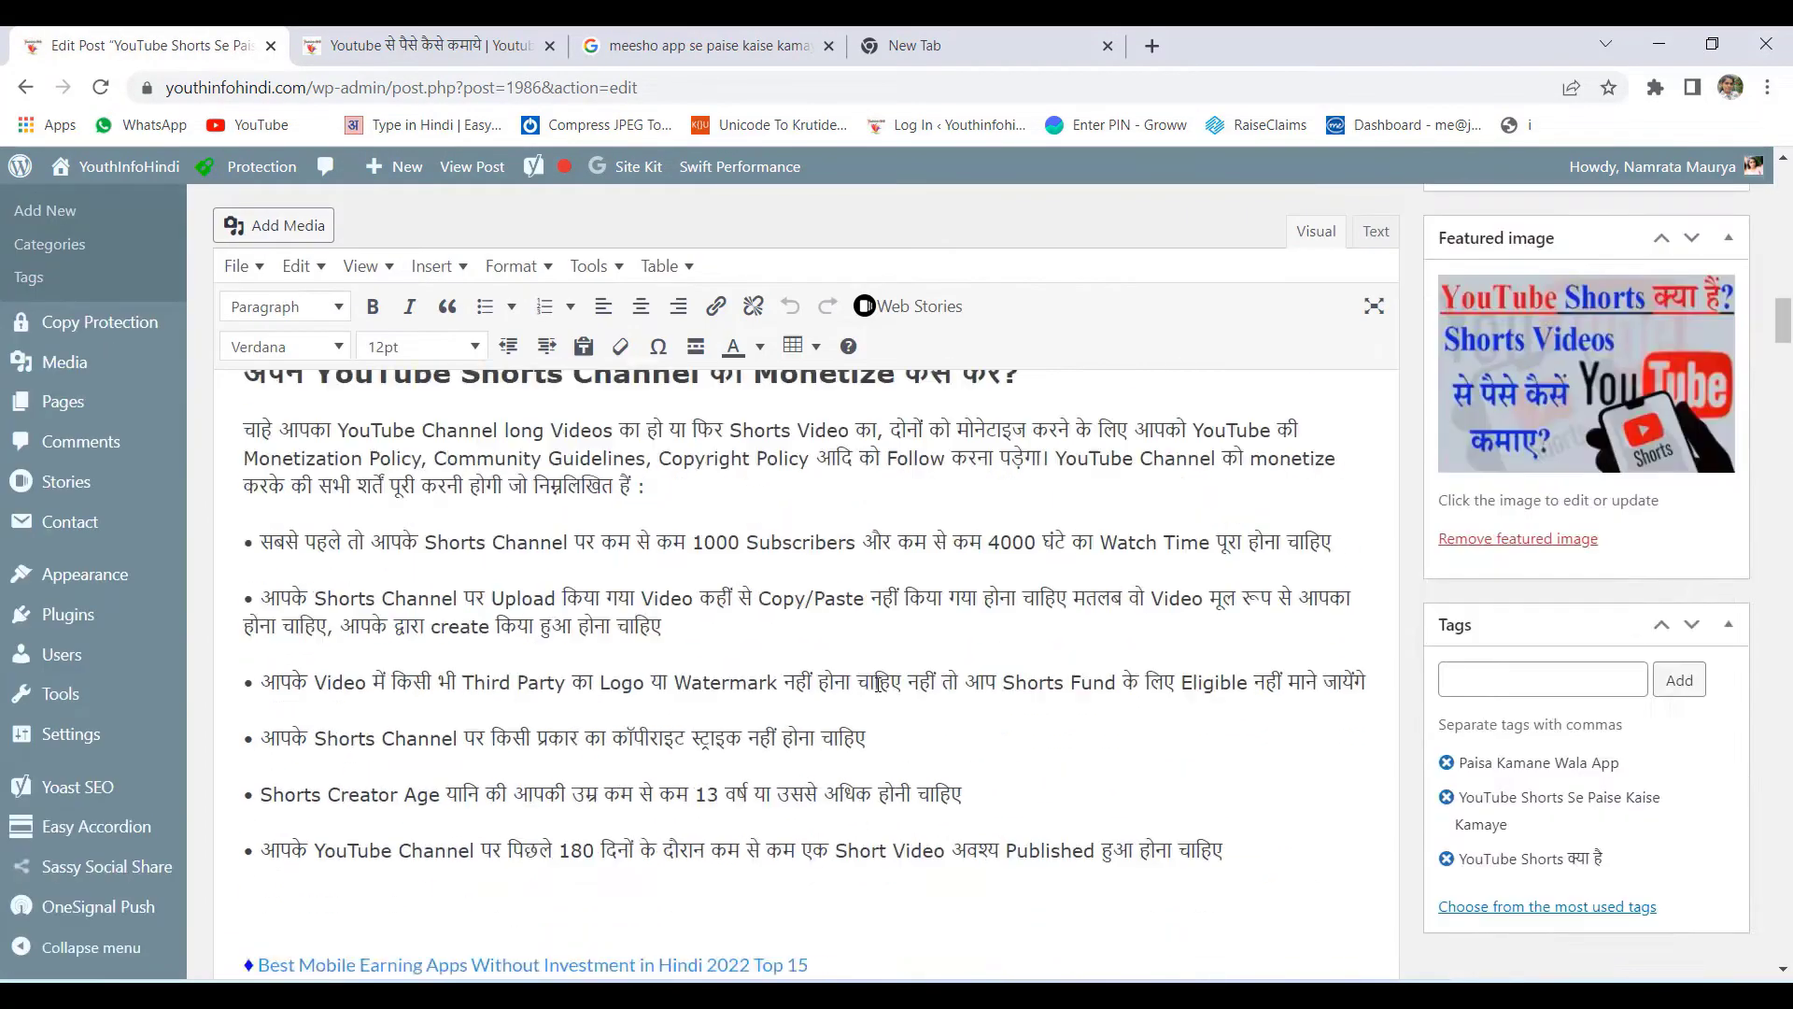
scroll(878, 683, down, 20)
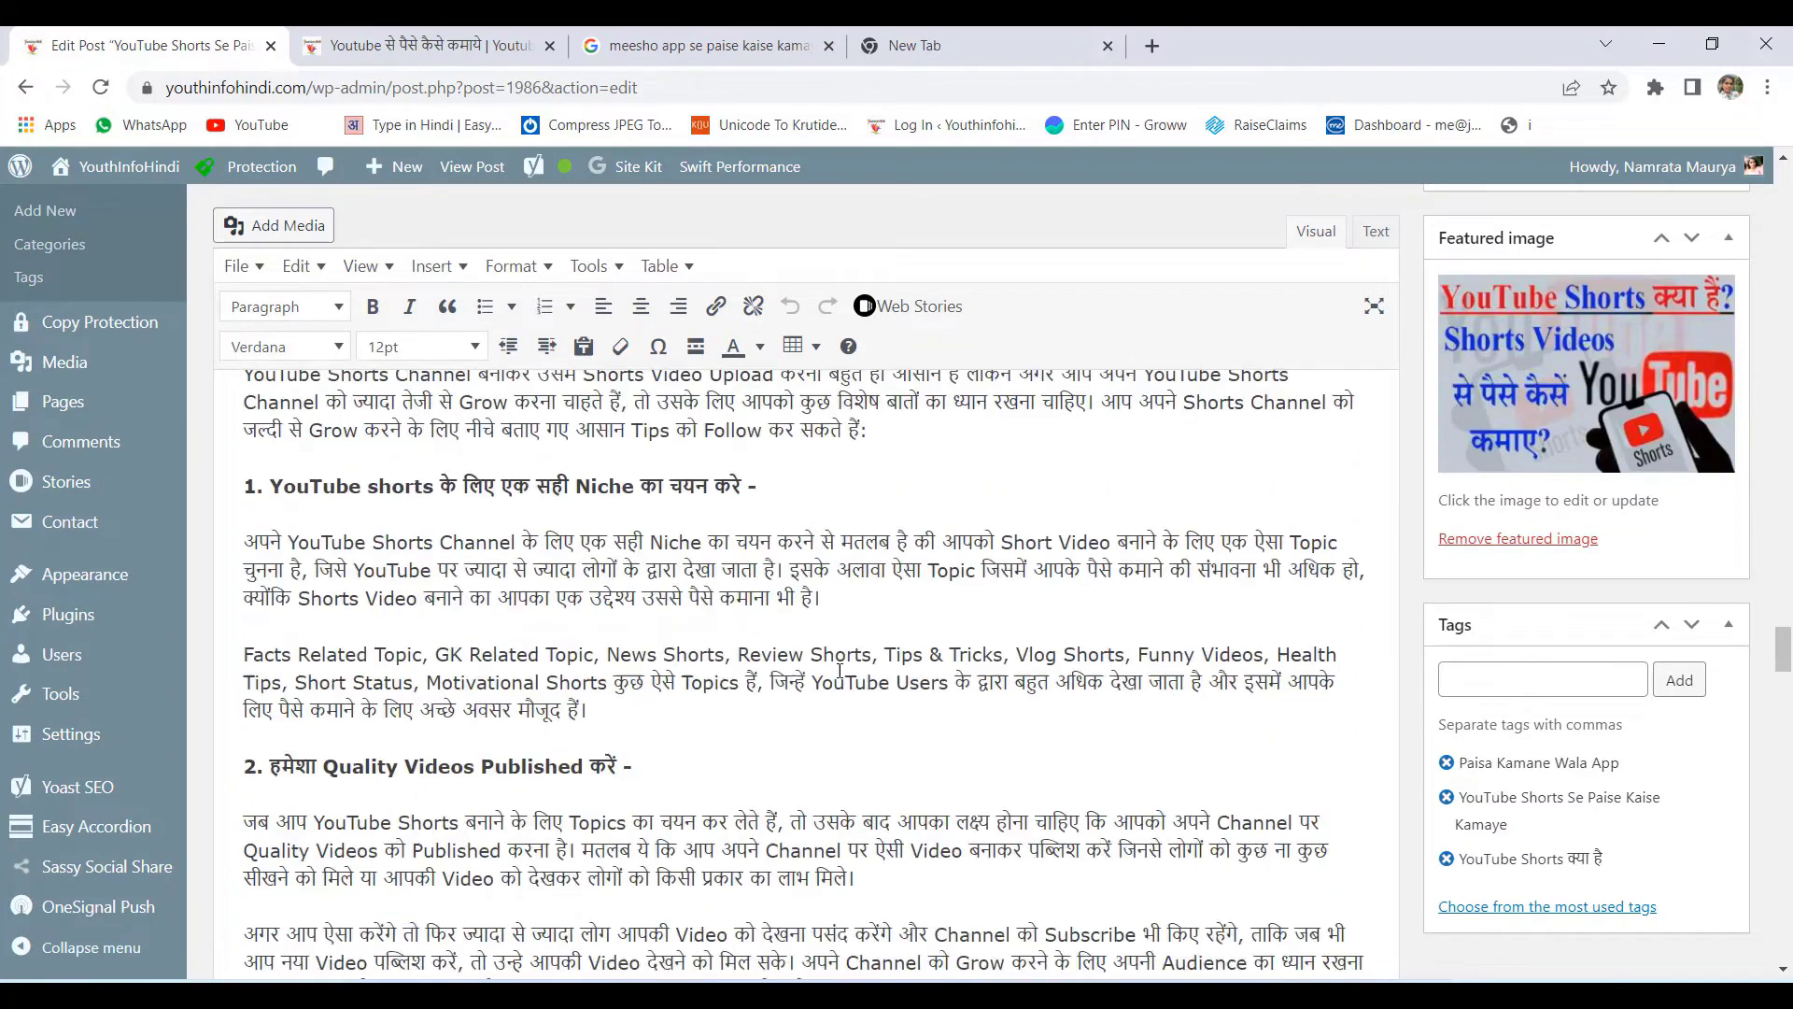
scroll(839, 669, down, 10)
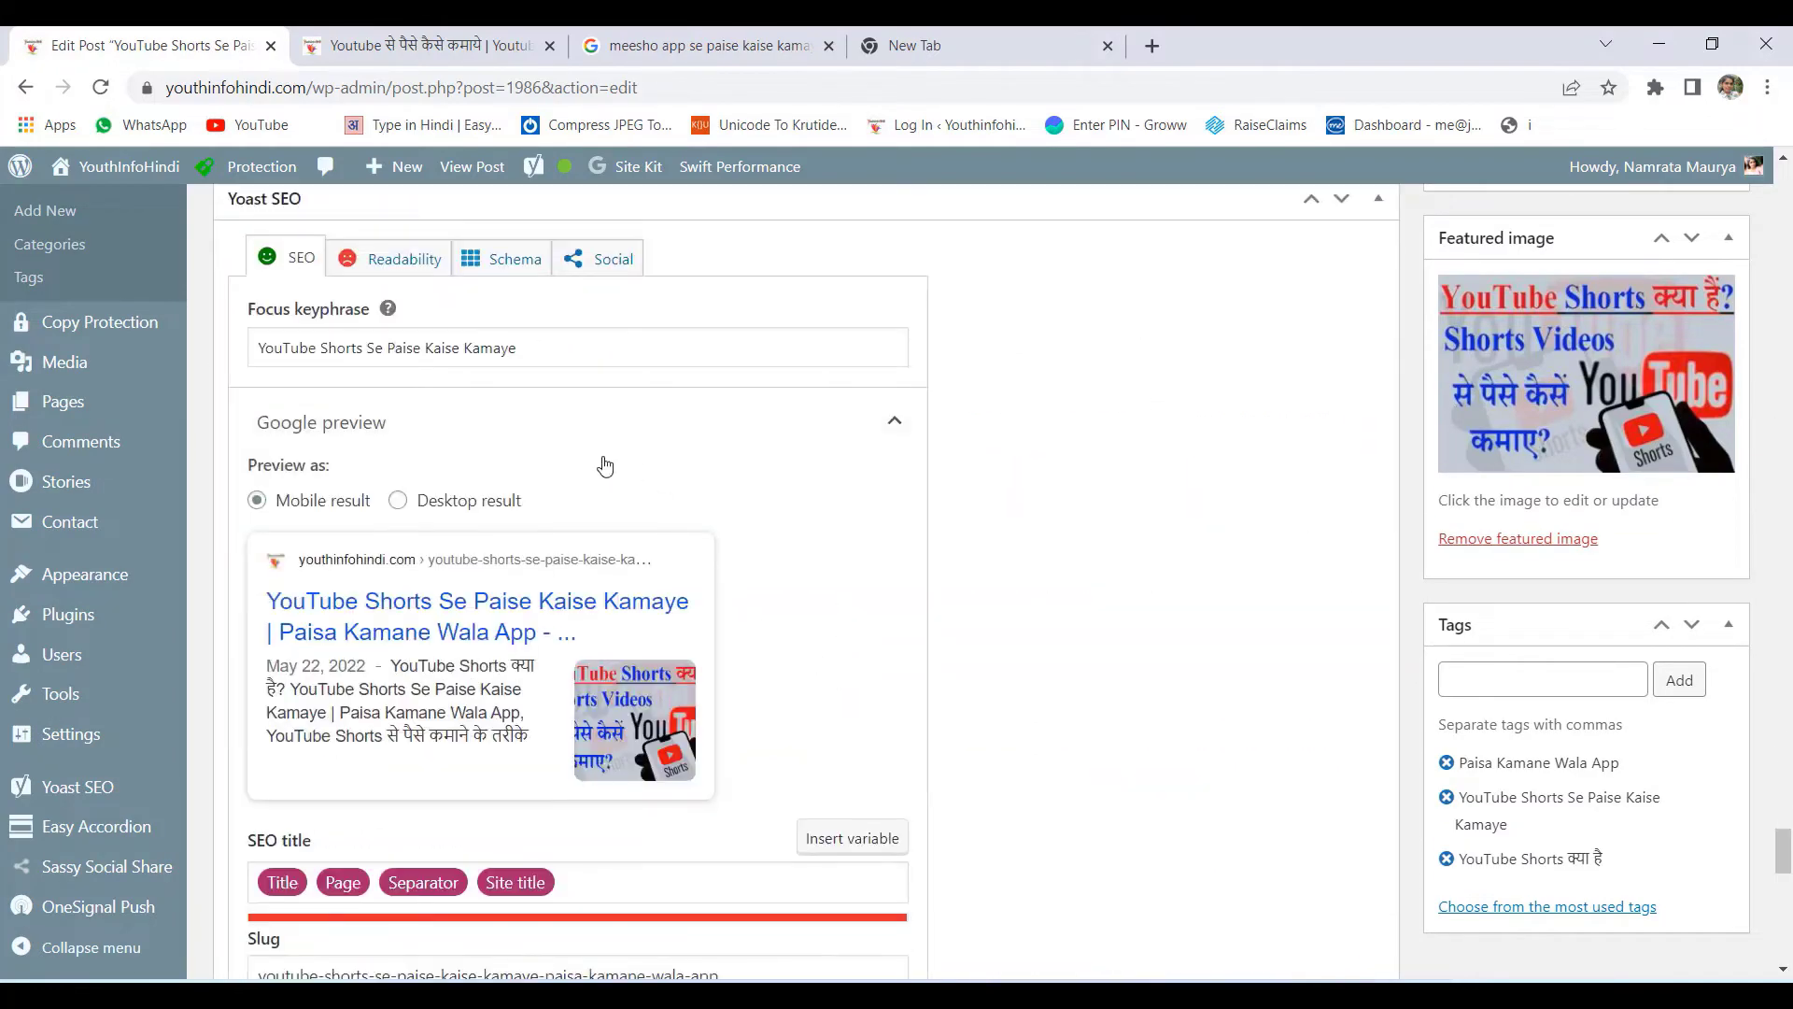
scroll(601, 464, up, 8)
drag(589, 745, 205, 759)
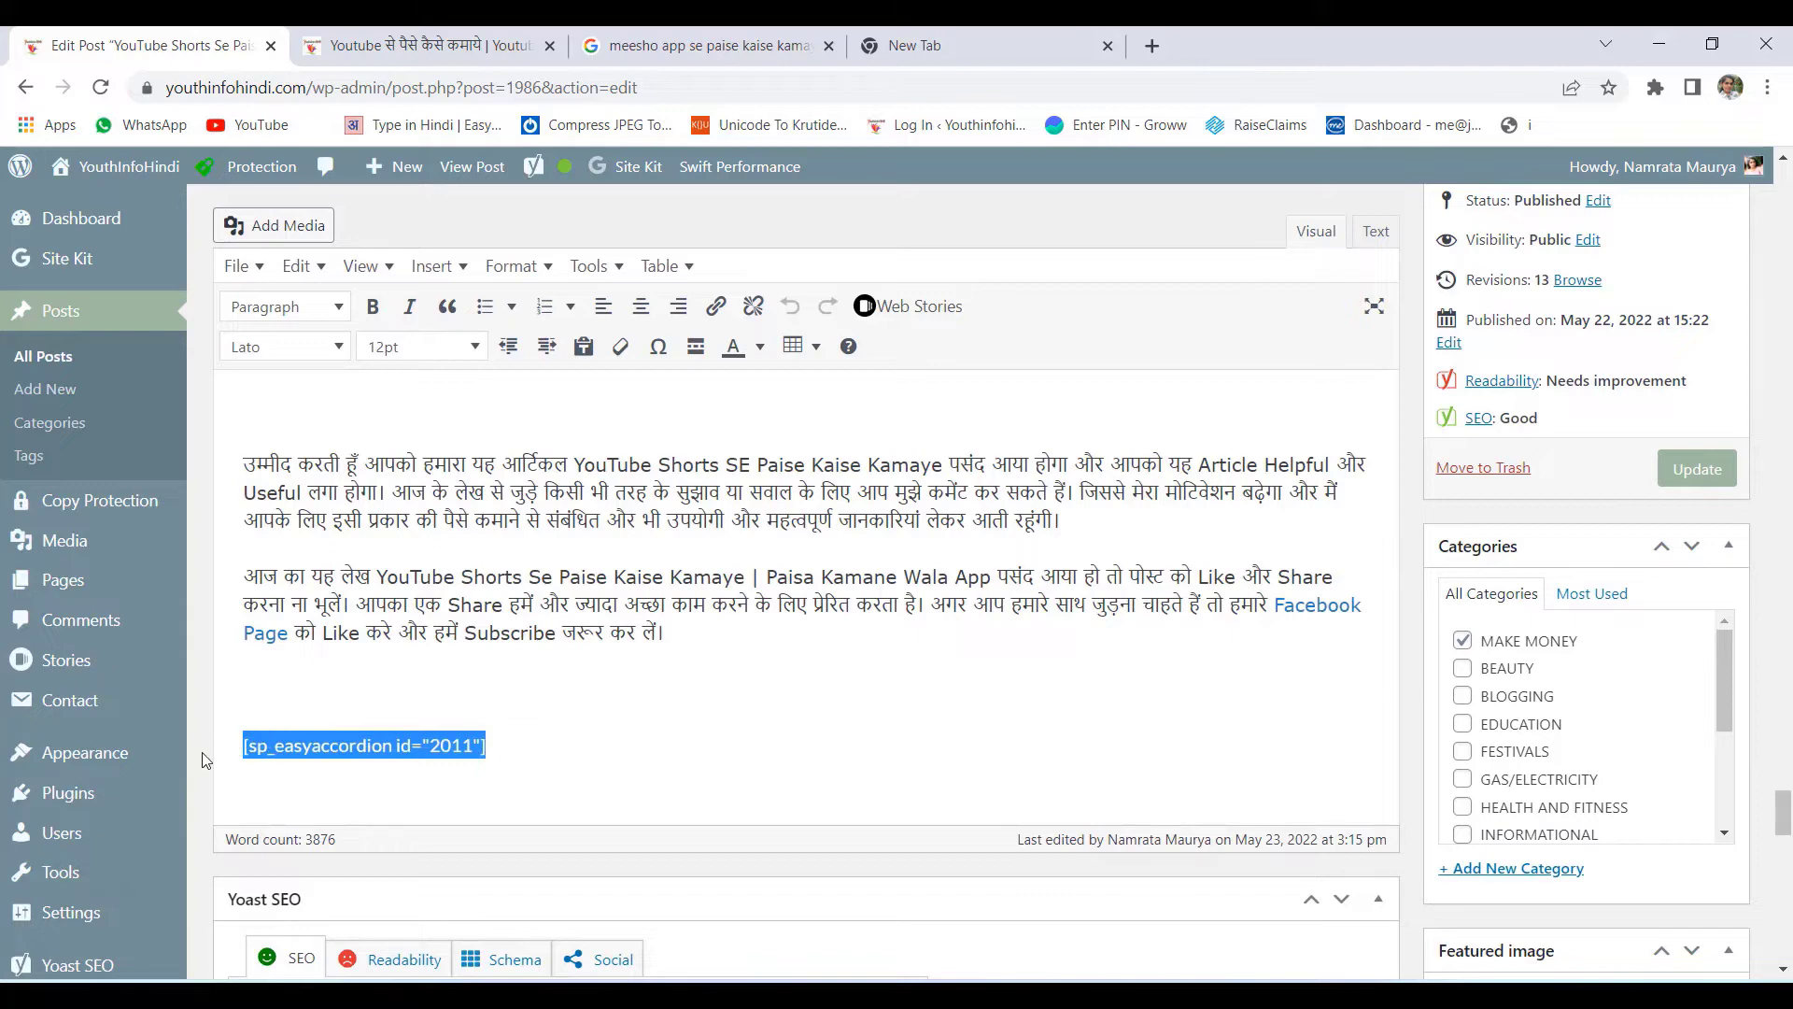
key(ctrl+v)
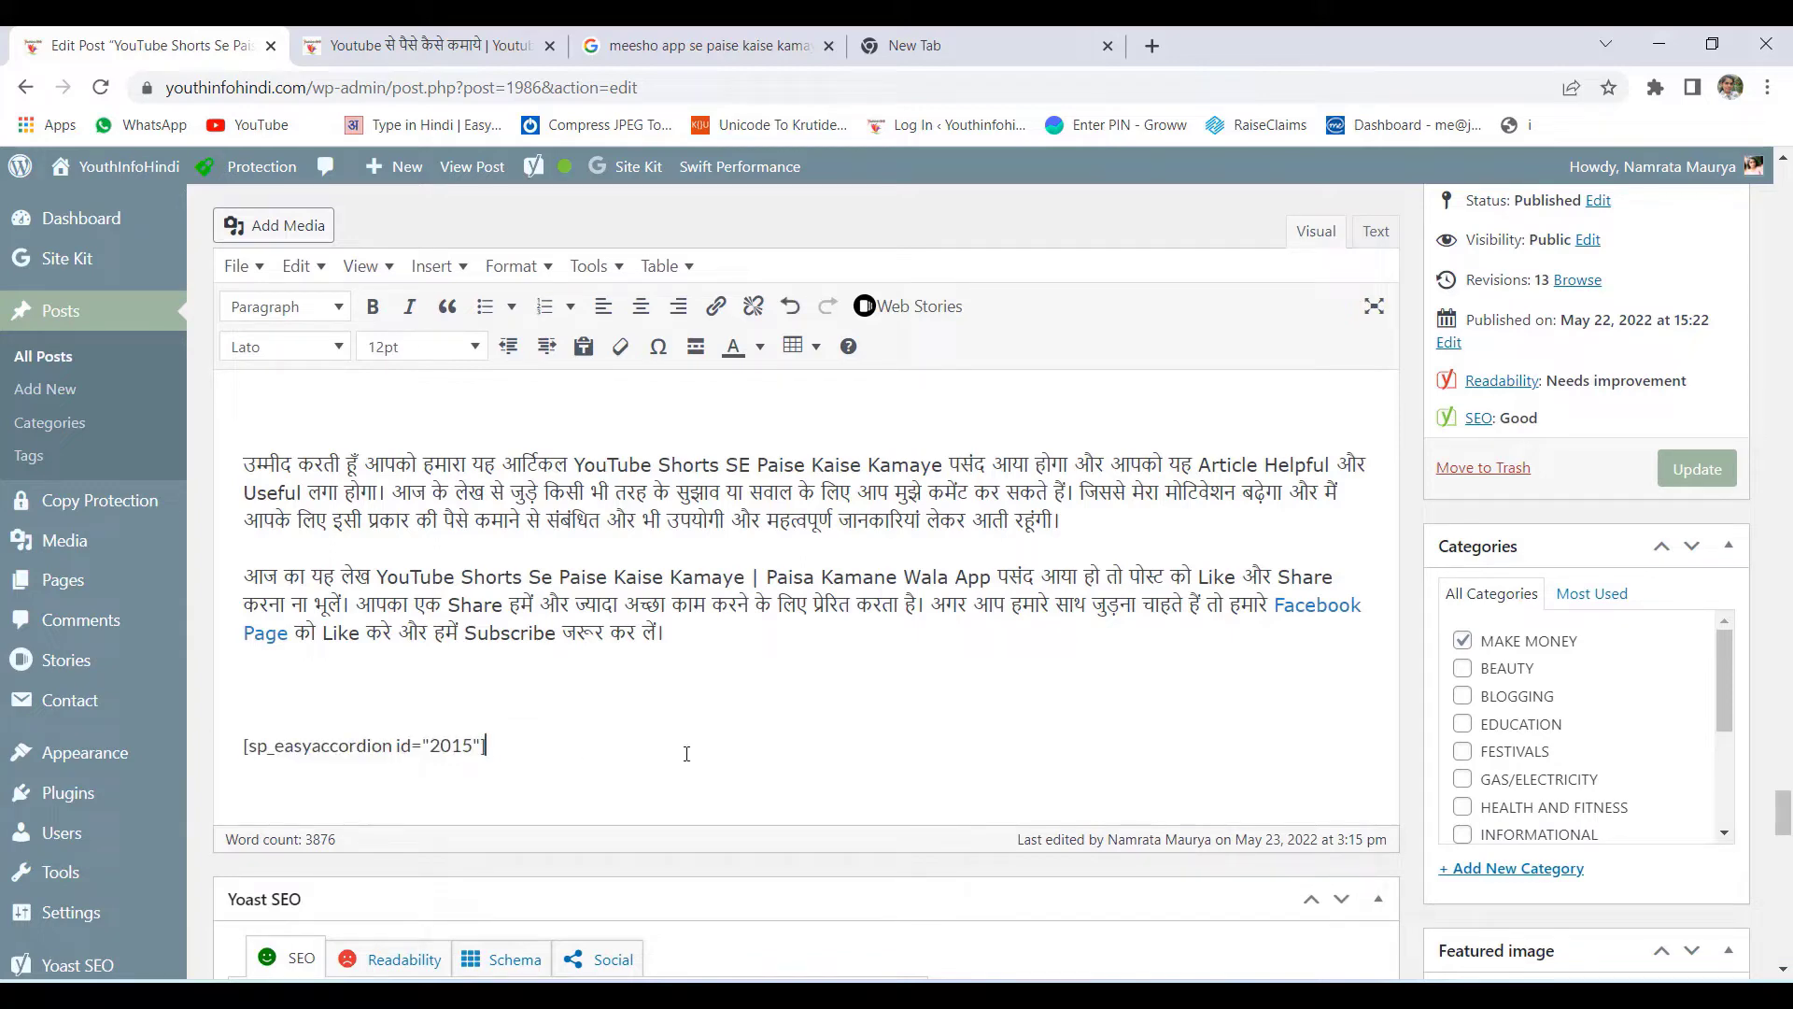
scroll(850, 755, up, 5)
click(1709, 605)
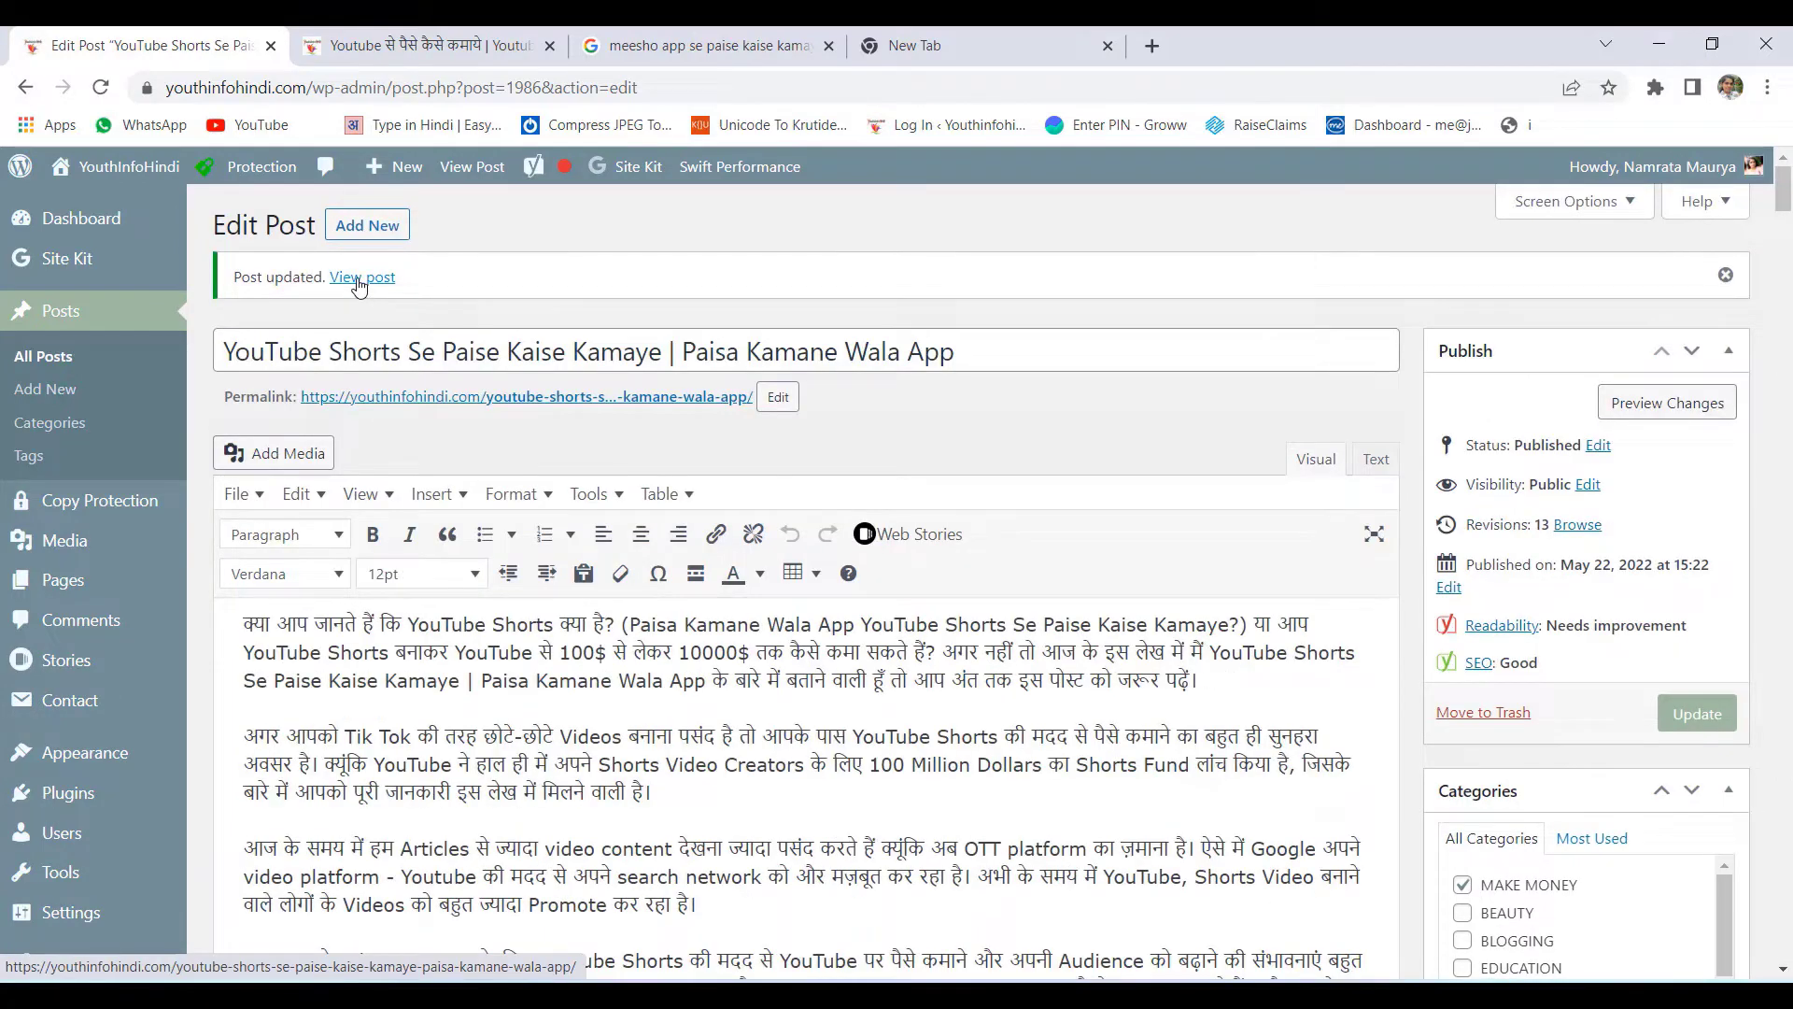
View the updated post and check its FAQ section, expanding the question "अपने Shorts Video को वायरल कैसे करें?"
click(358, 279)
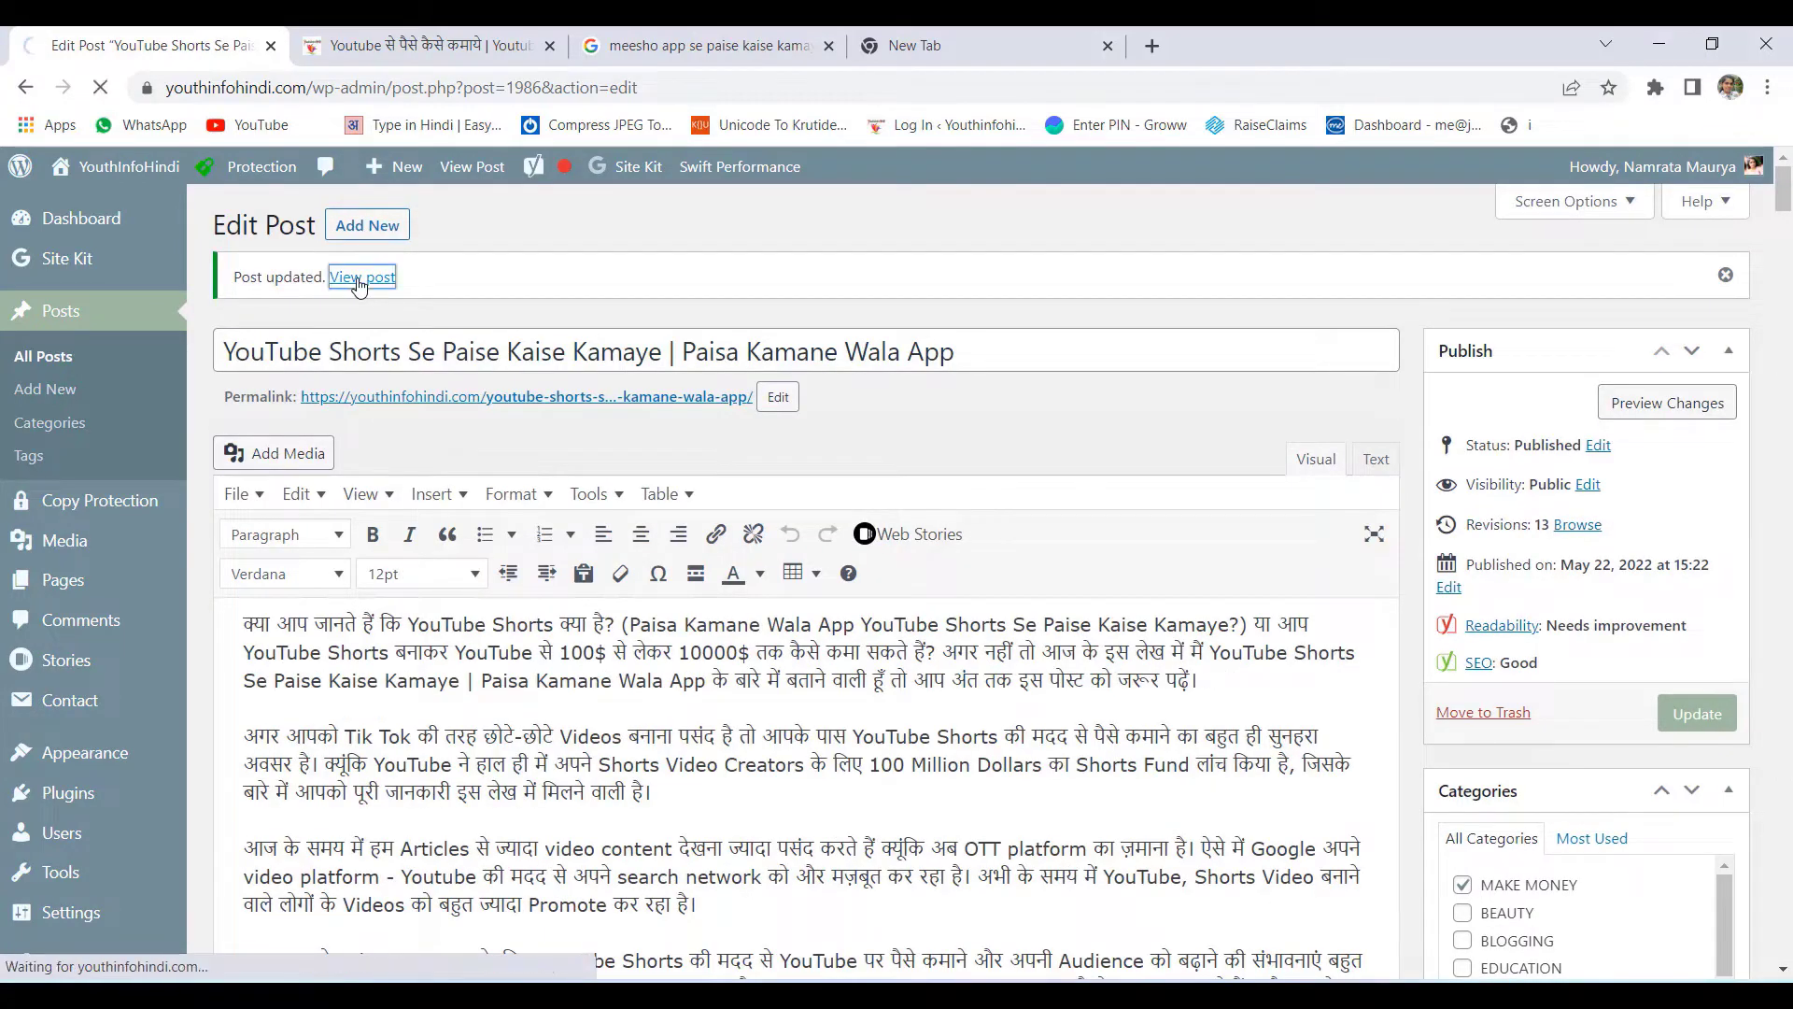
scroll(828, 725, up, 4)
scroll(268, 451, down, 3)
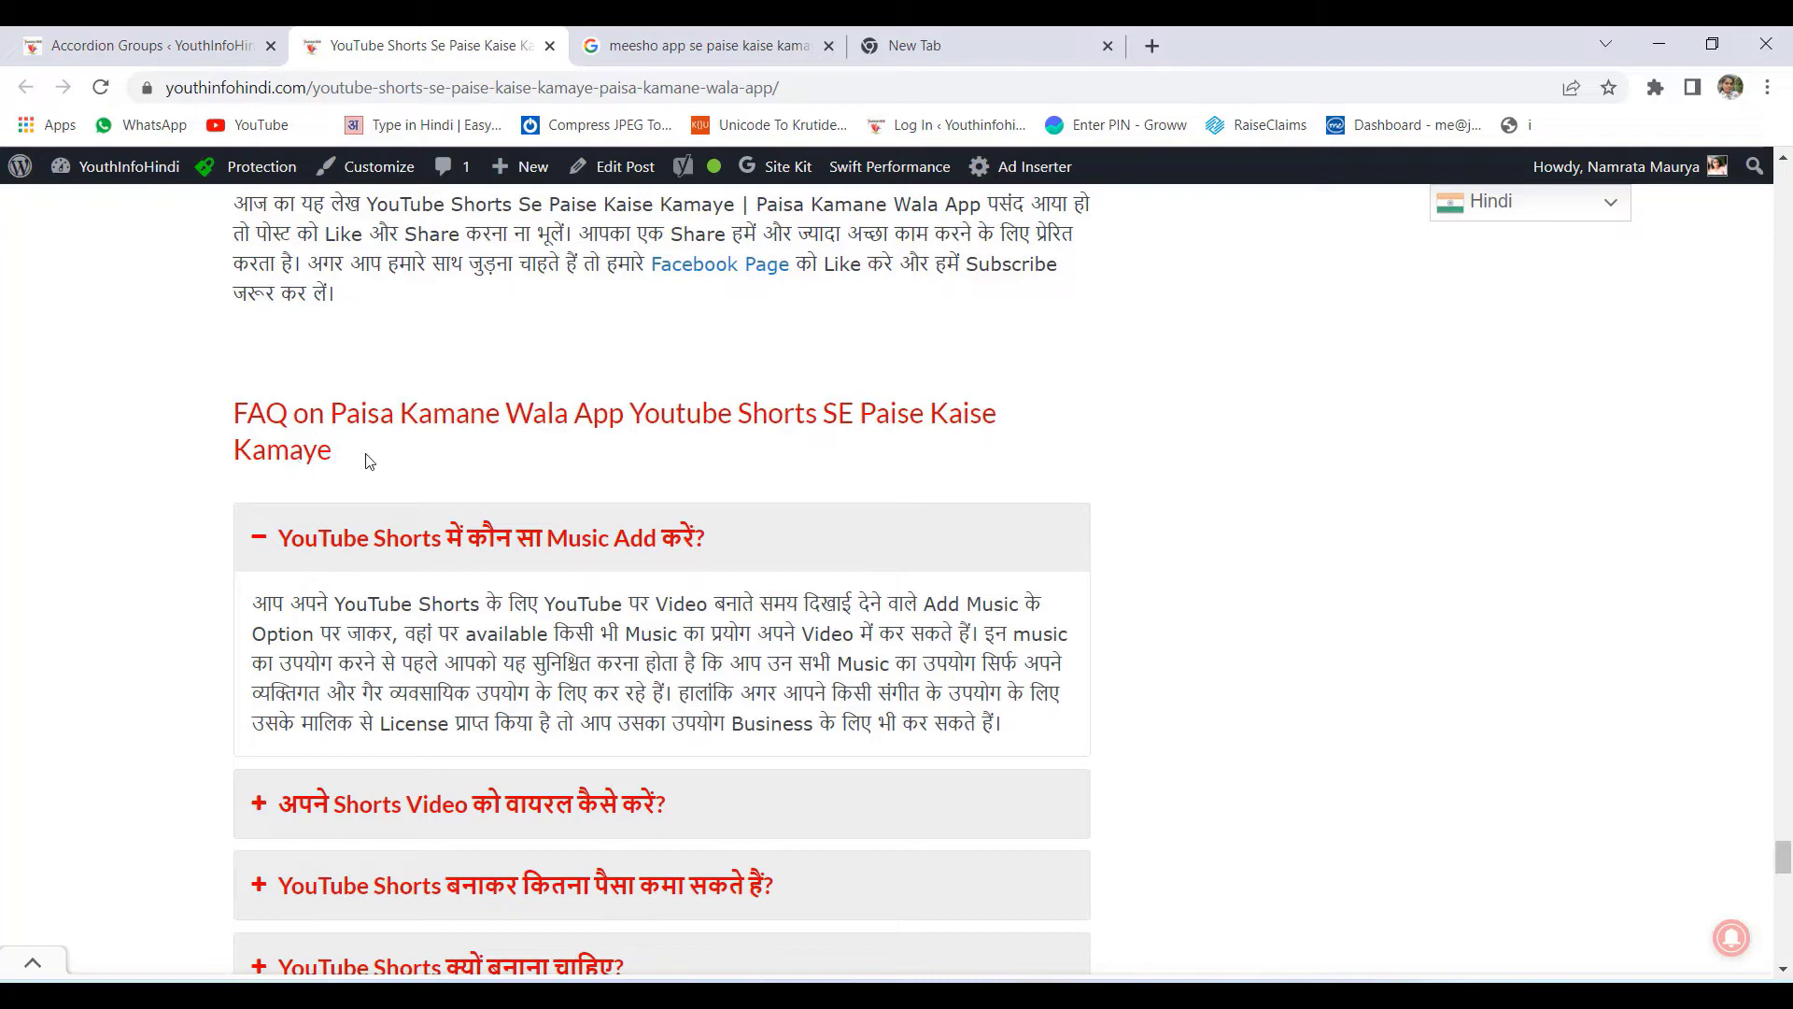
scroll(412, 598, down, 4)
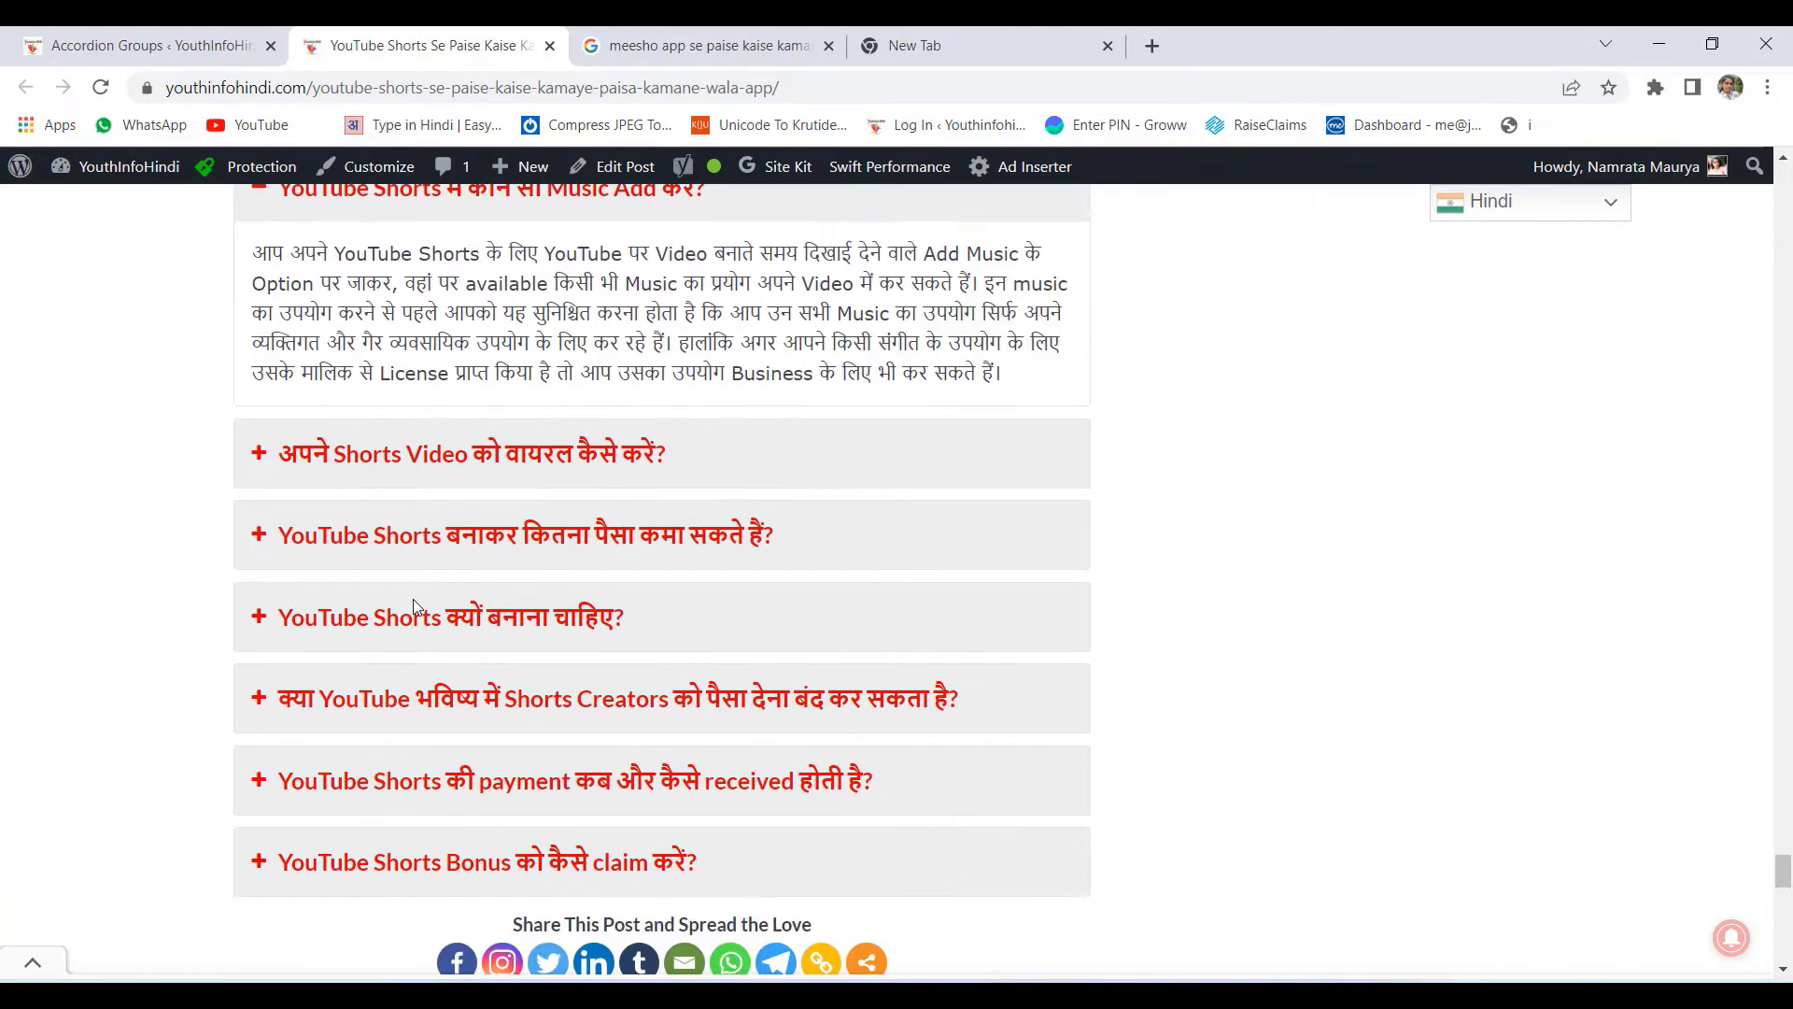
scroll(413, 597, up, 3)
scroll(413, 591, down, 4)
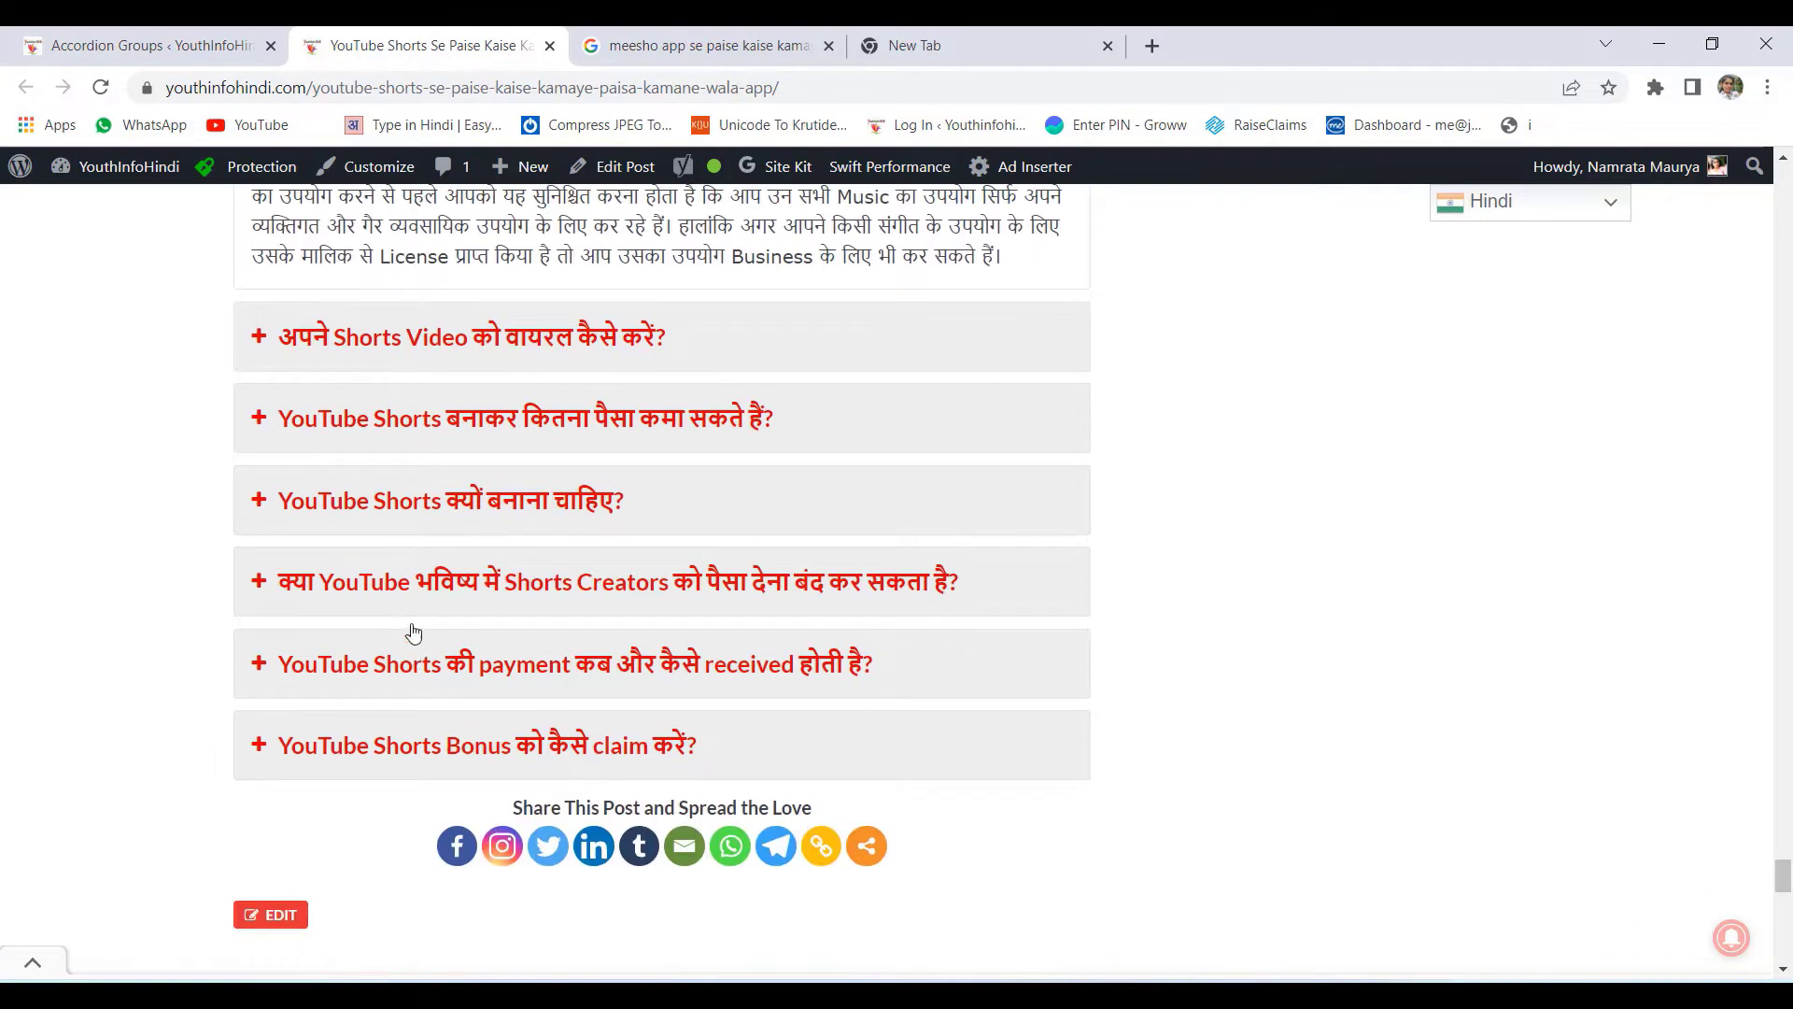
scroll(431, 625, up, 4)
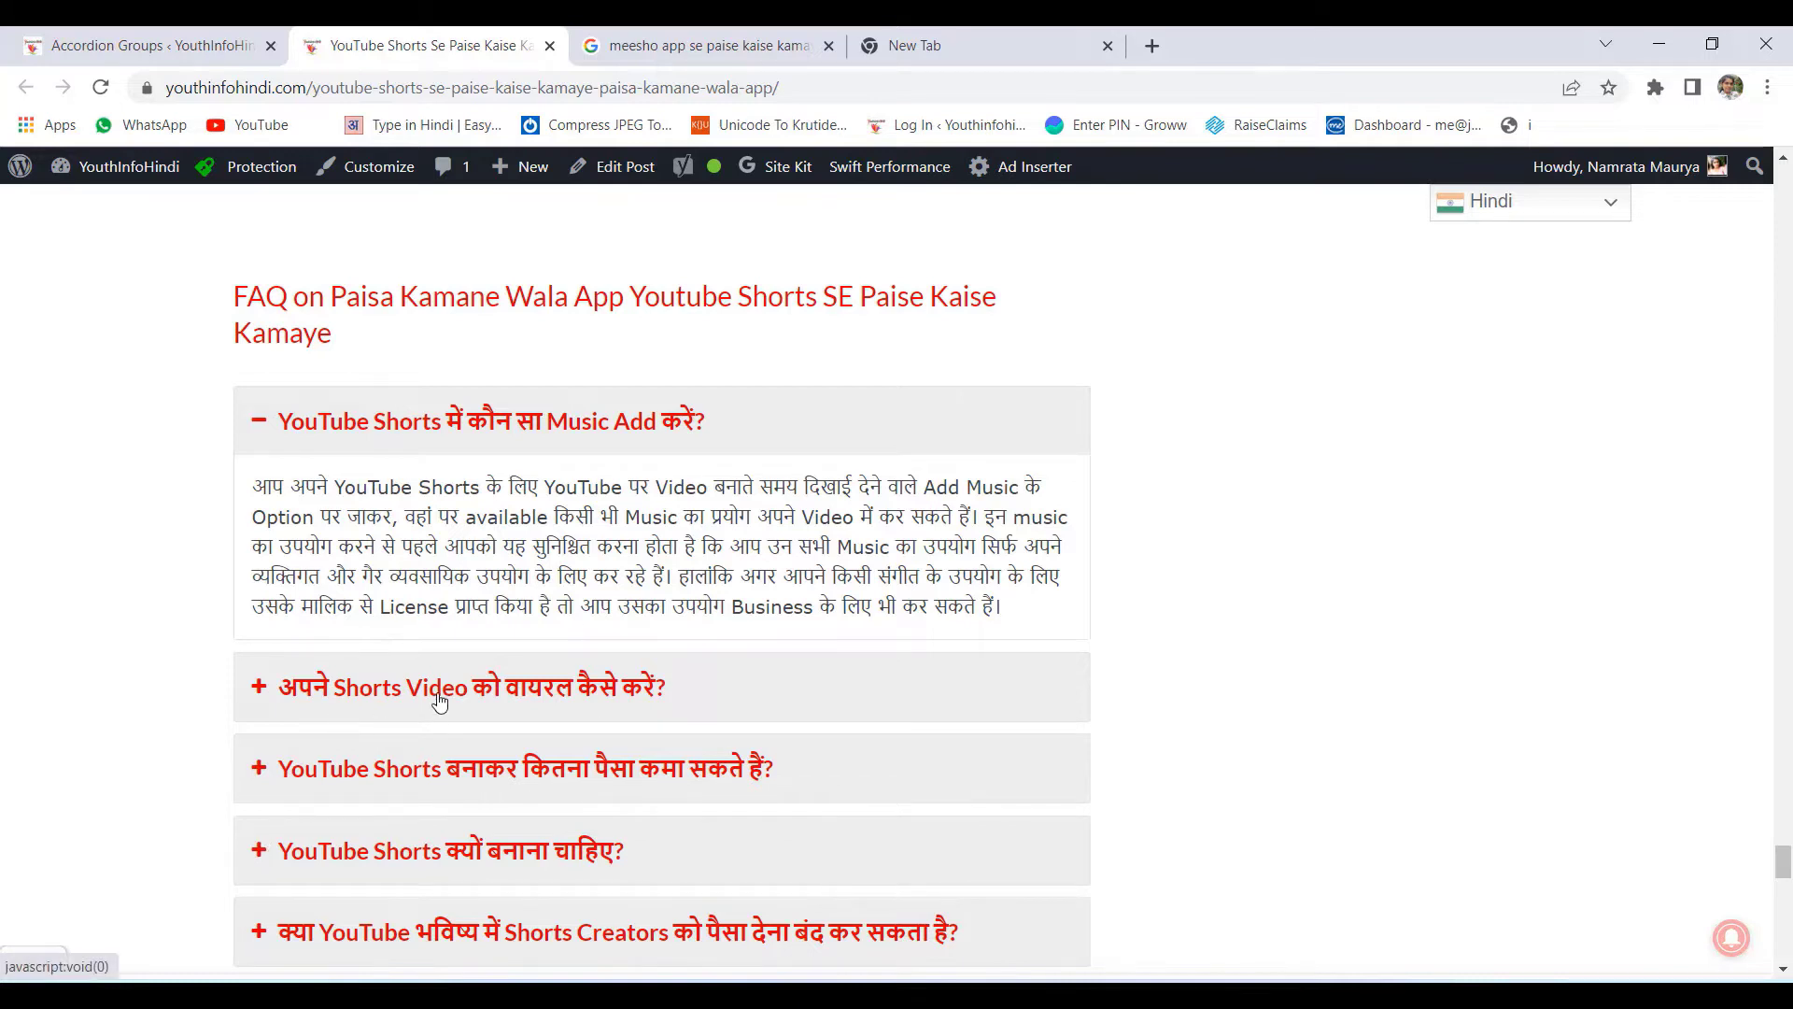
click(296, 697)
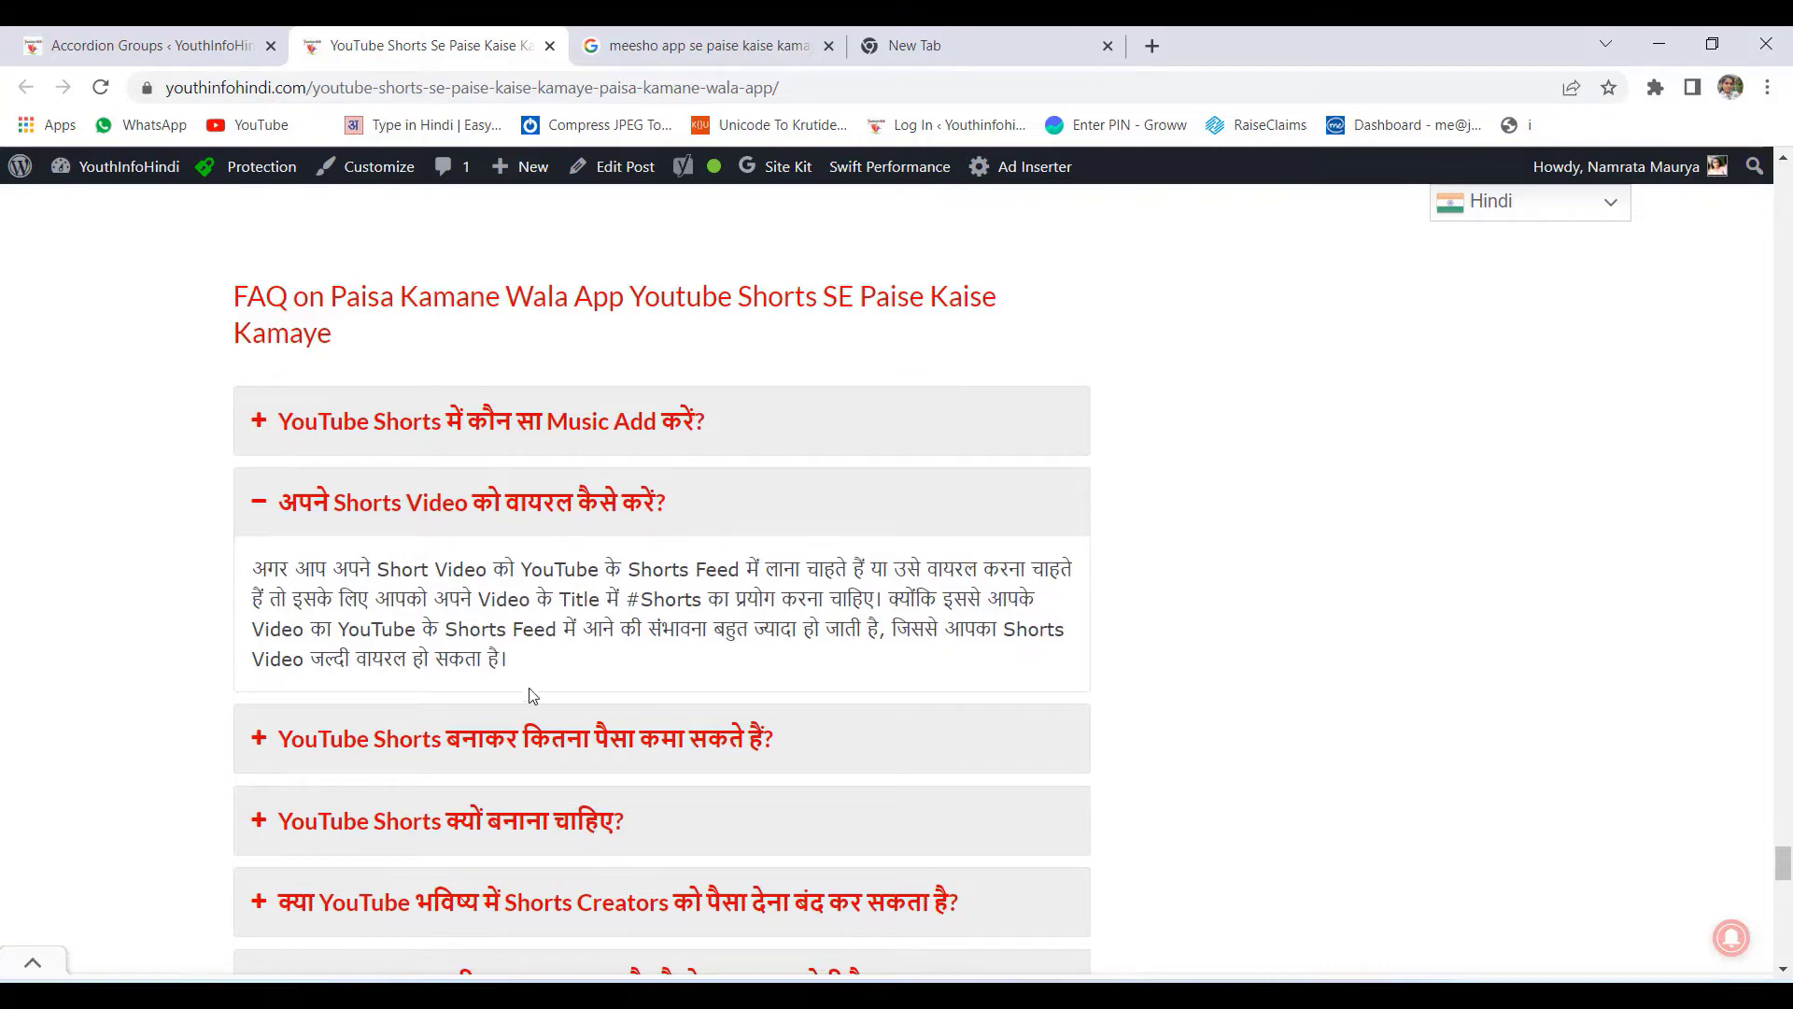
scroll(535, 642, down, 3)
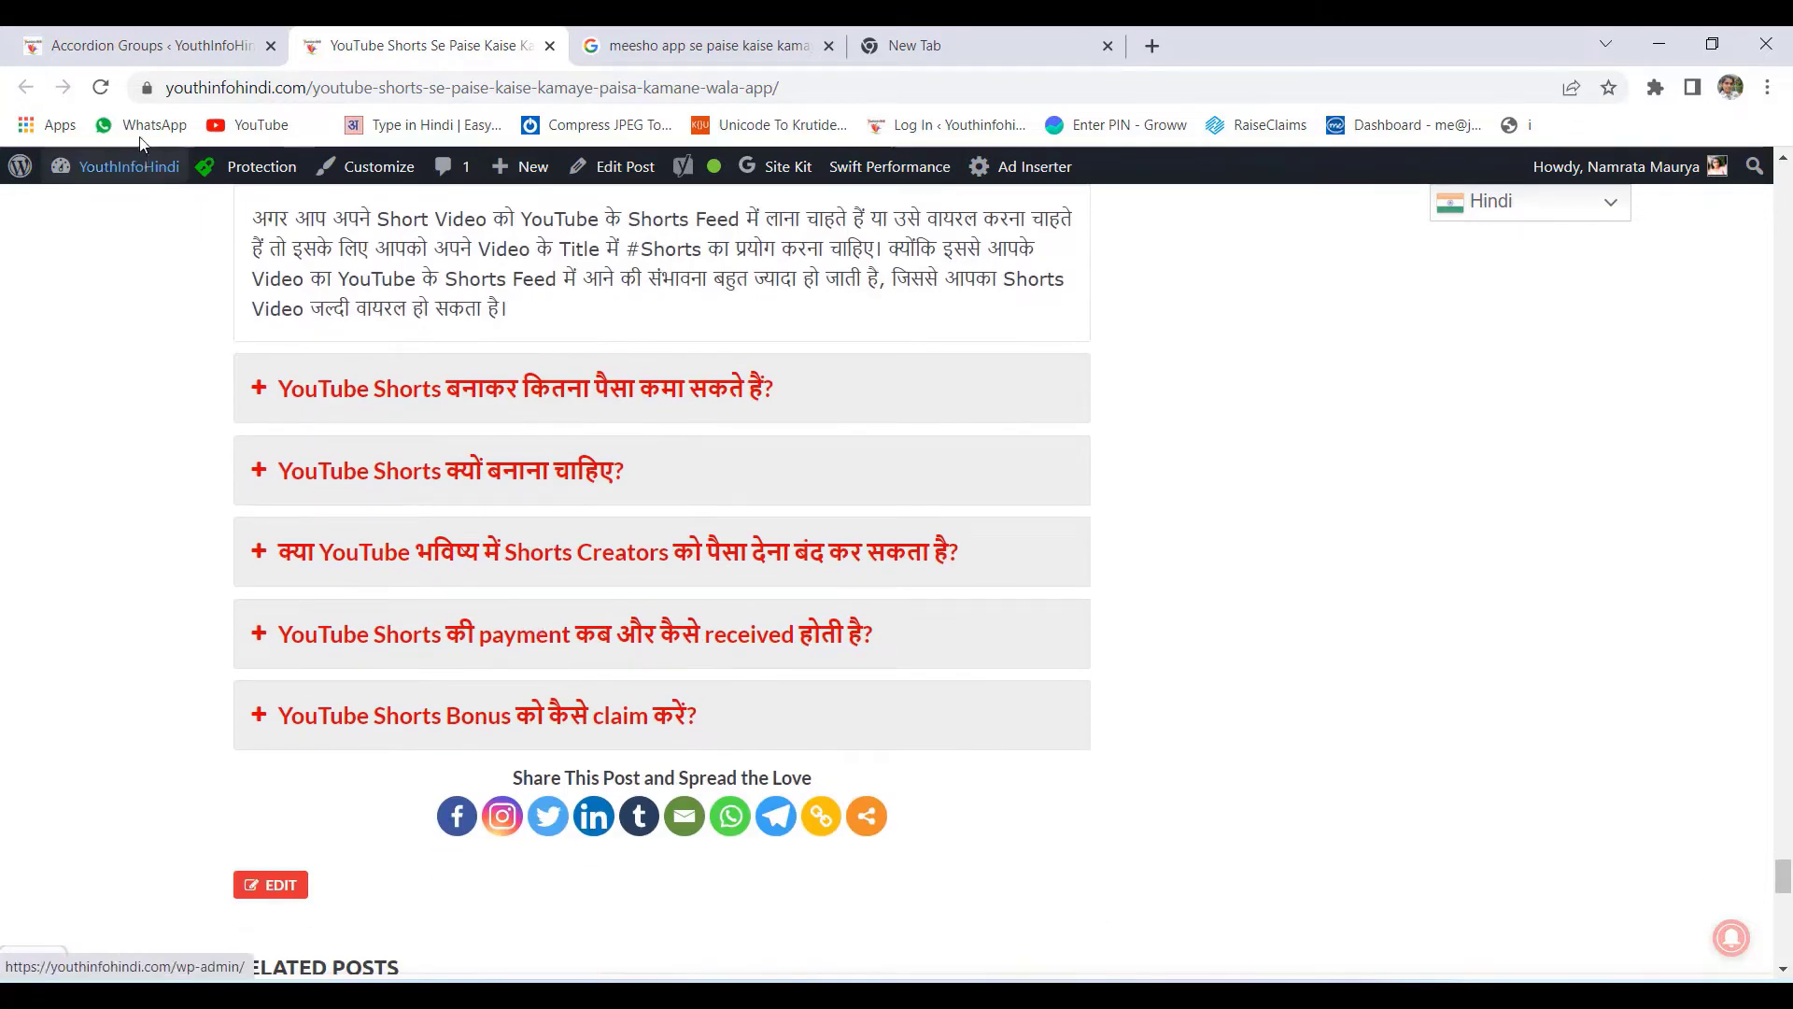
Open the accordion group "FAQ on Paisa Kamane Wala App Youtube Shorts SE Paise Kaise Kamaye" for editing and set Accordion Mode on Load to First Open
click(140, 38)
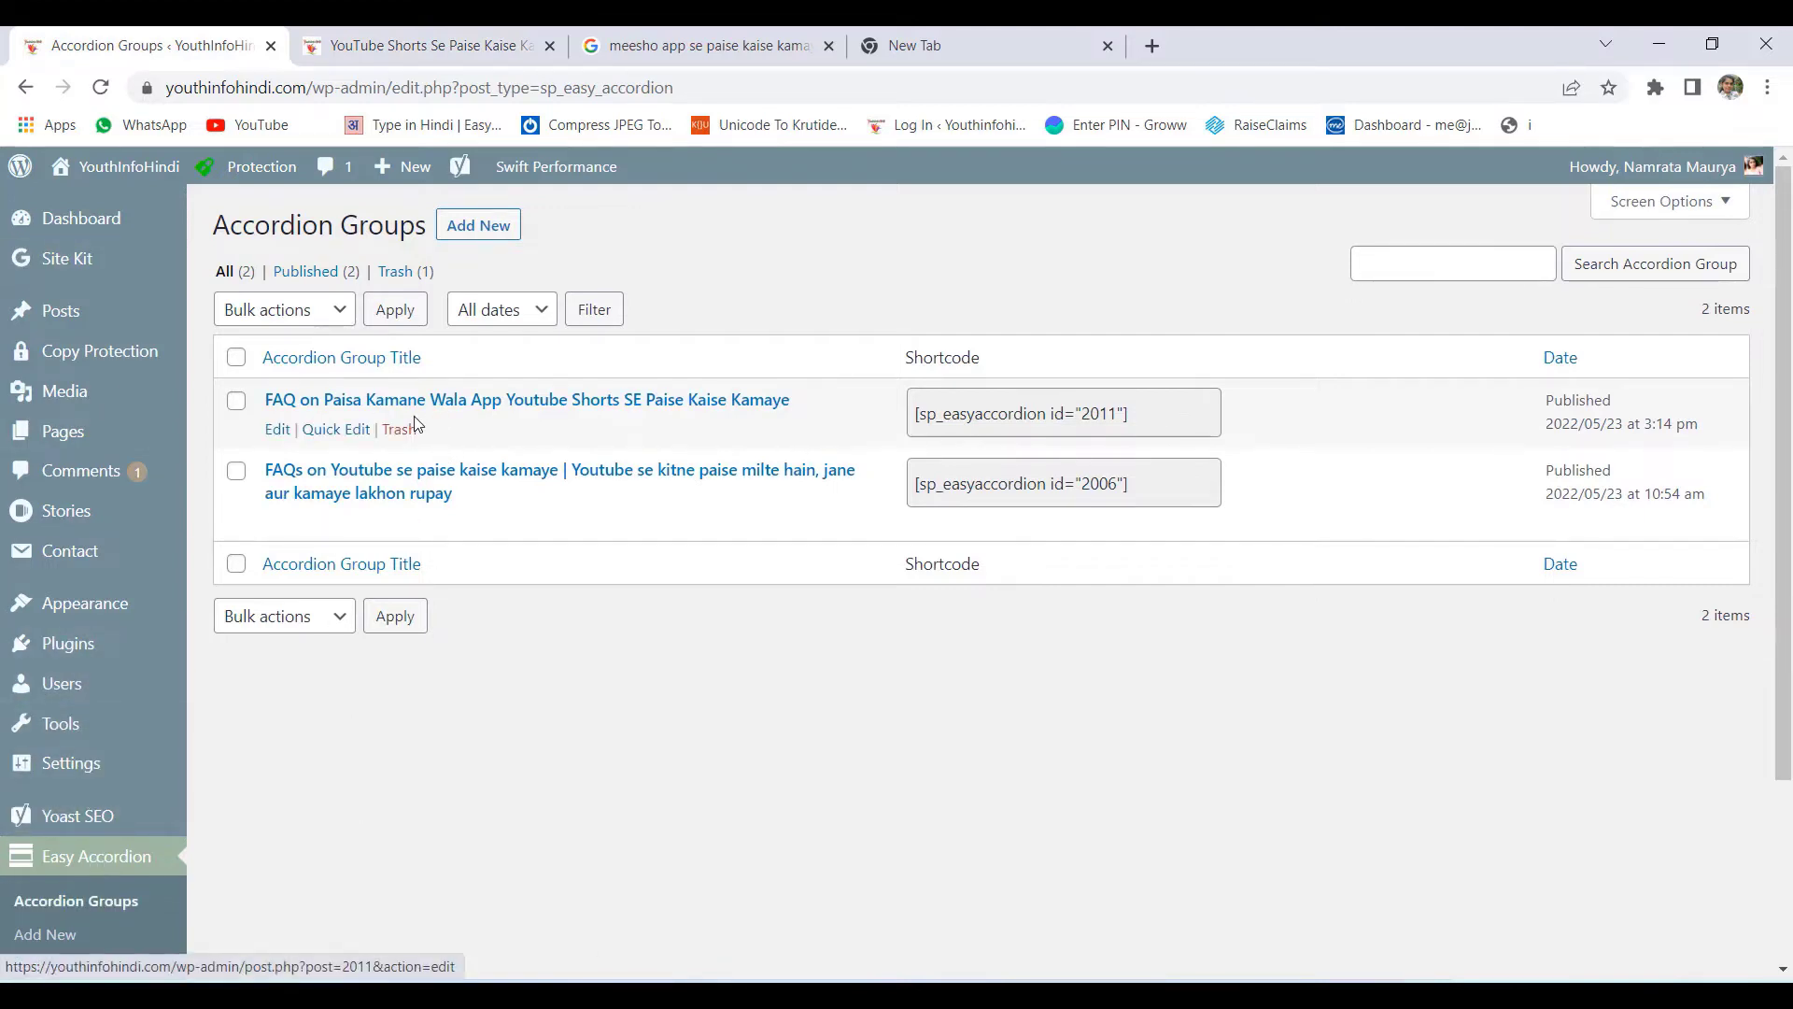
click(274, 430)
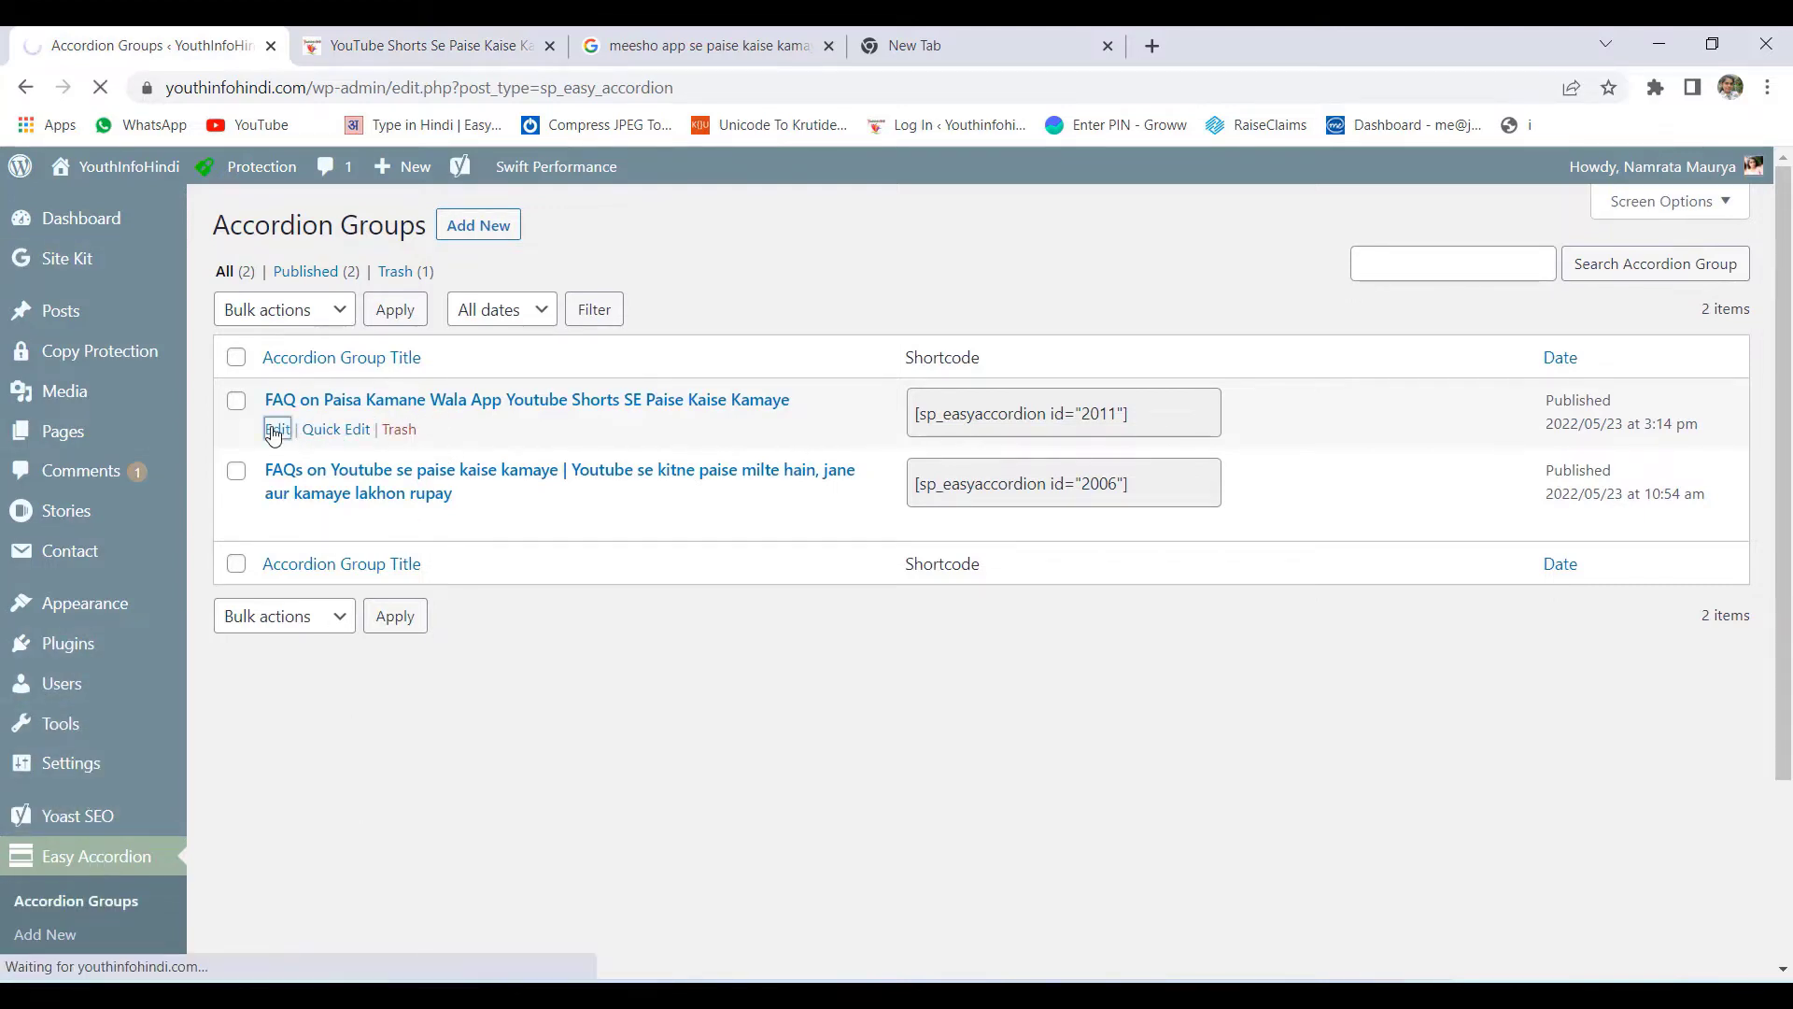
scroll(532, 556, down, 5)
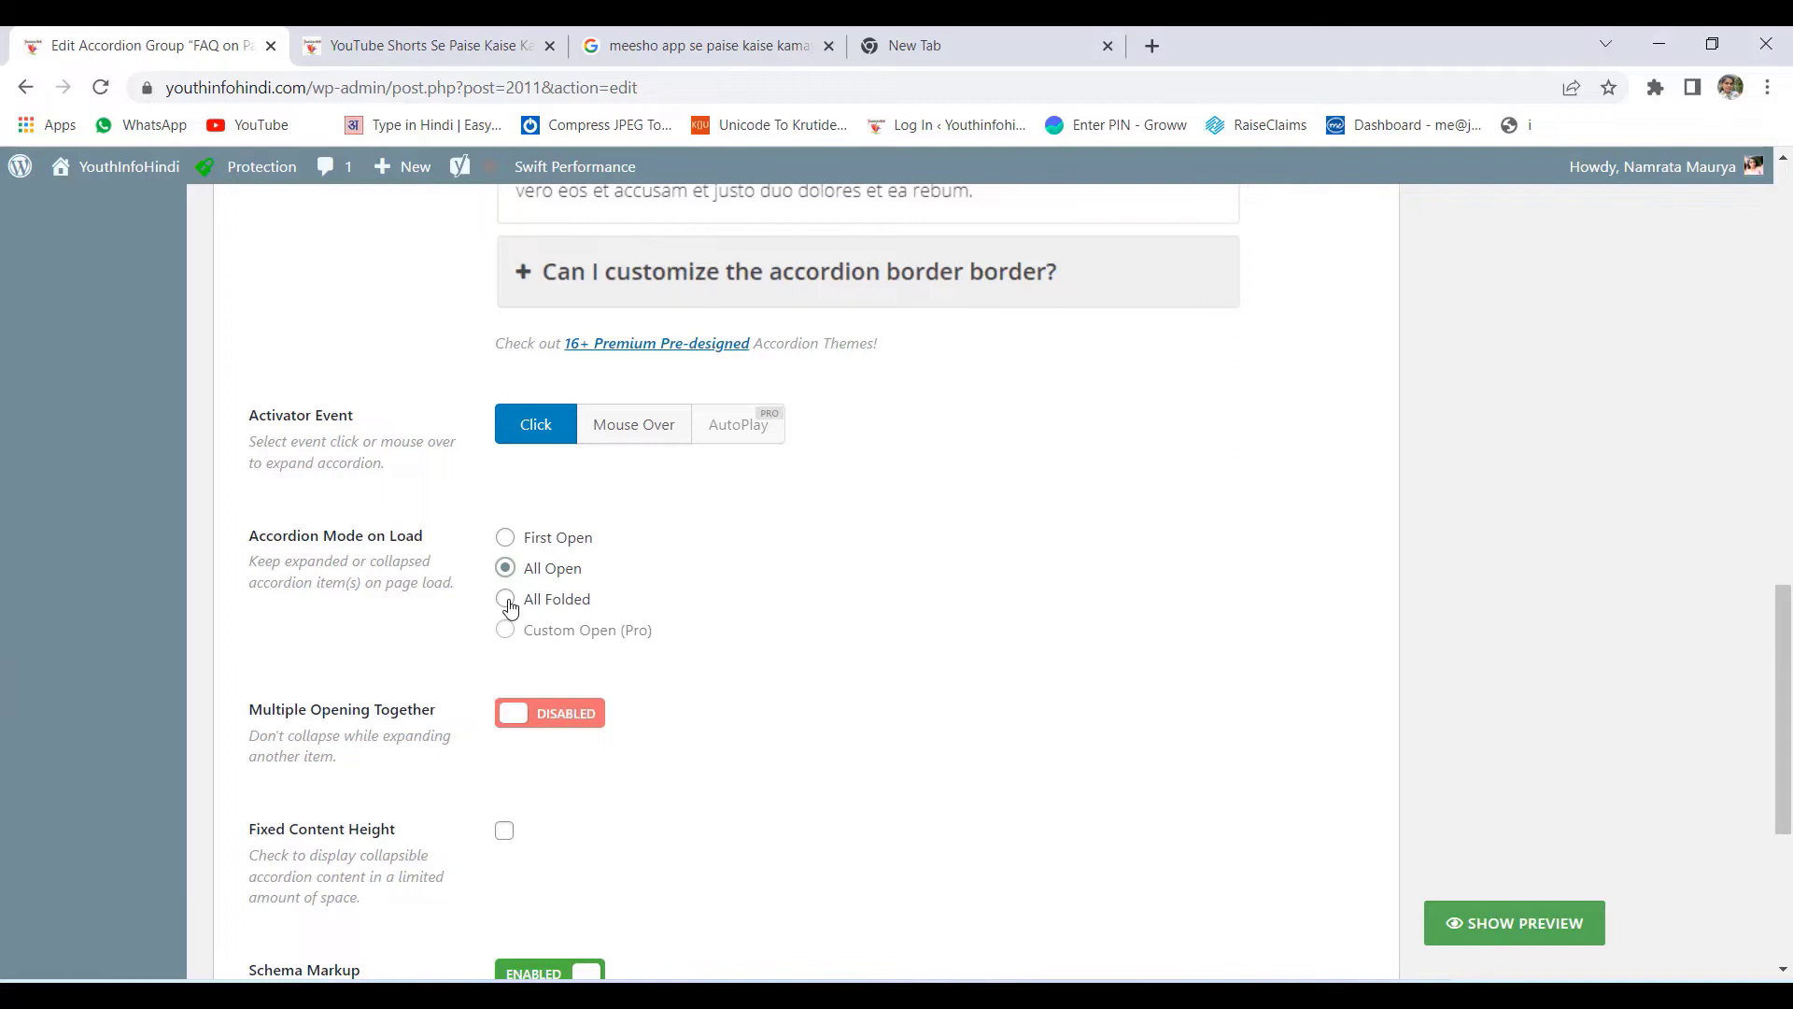
click(505, 540)
click(505, 572)
click(505, 539)
scroll(742, 772, down, 5)
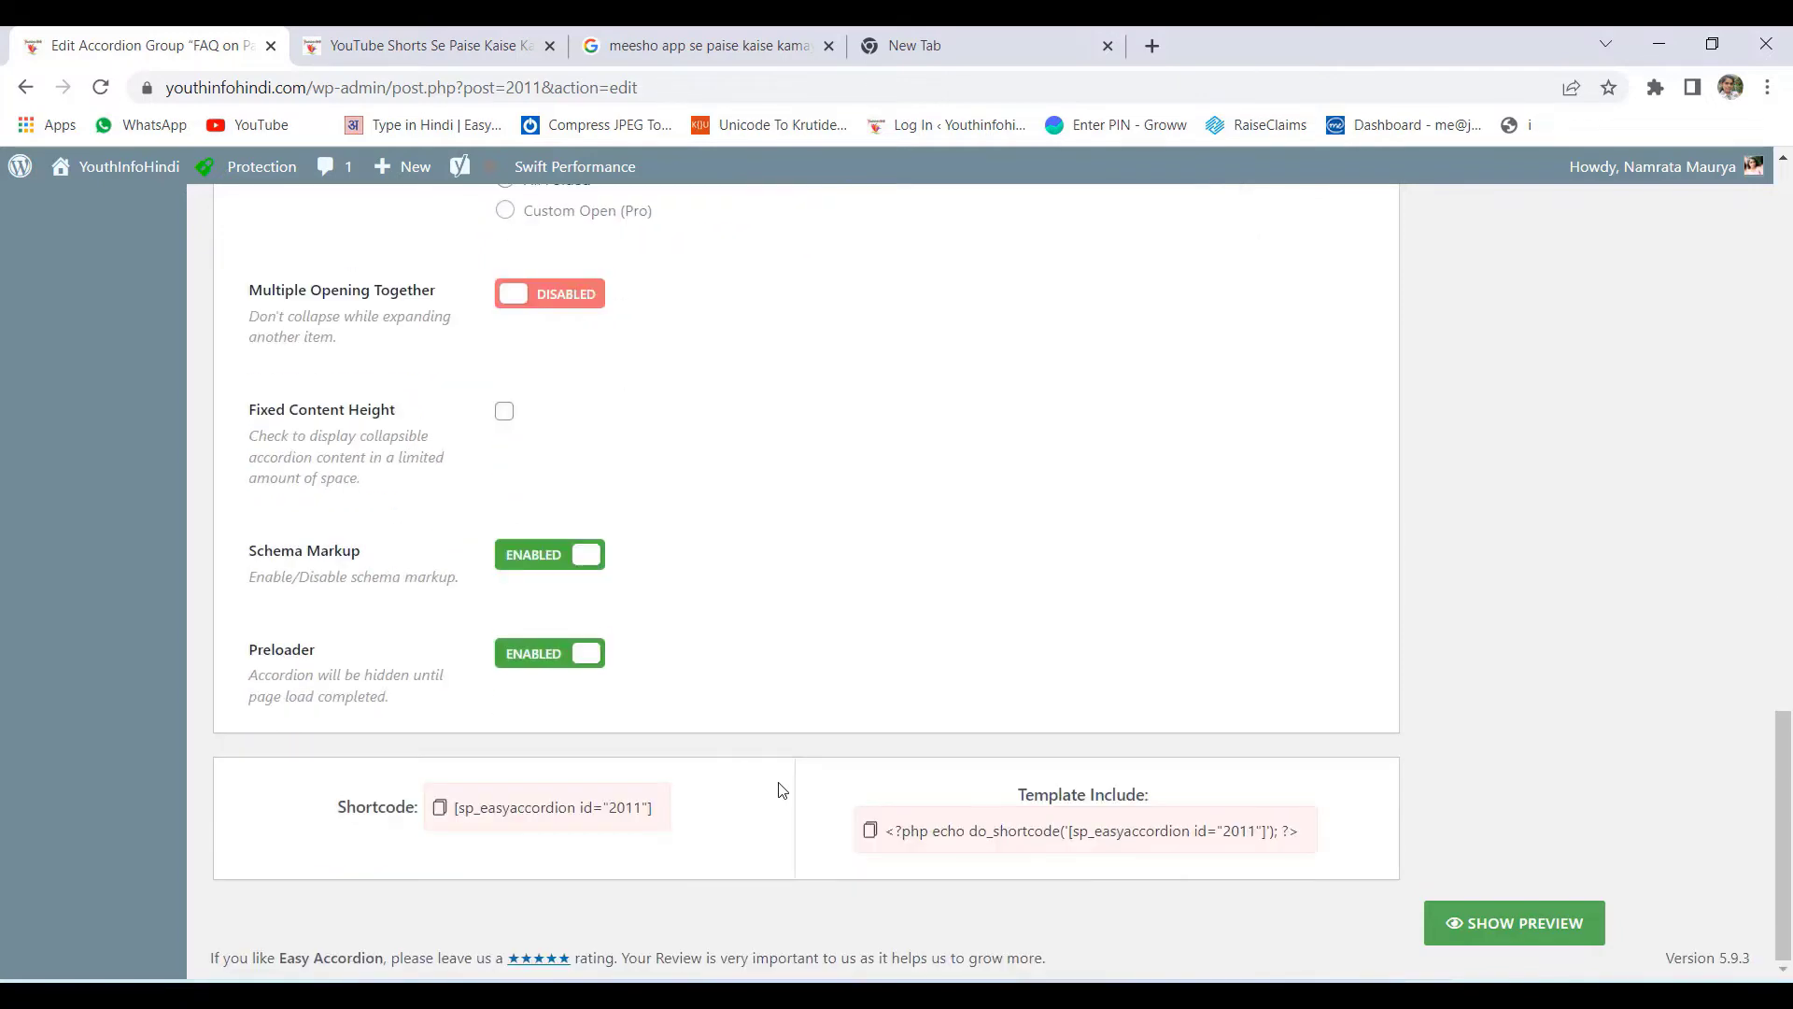
scroll(780, 789, up, 13)
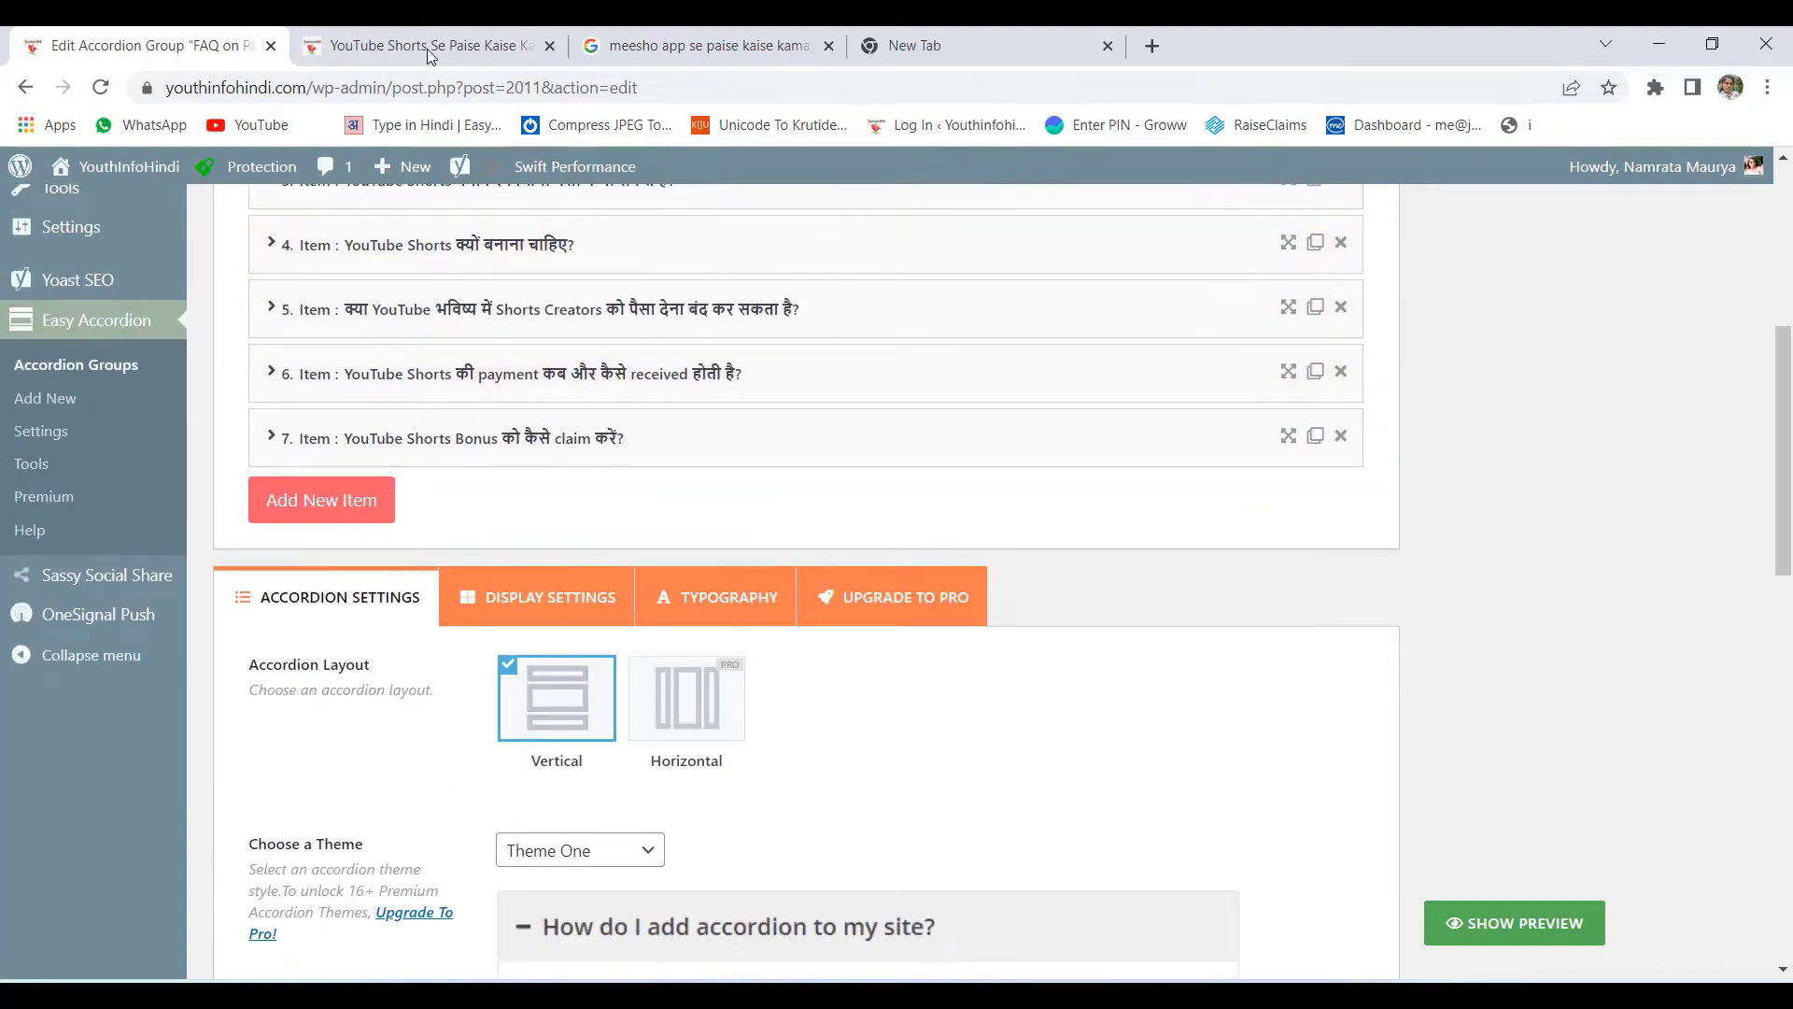
Check the end of the published post and look through the accordion's Display Settings, including the expand and collapse icon's colour choices
click(427, 46)
scroll(360, 521, up, 9)
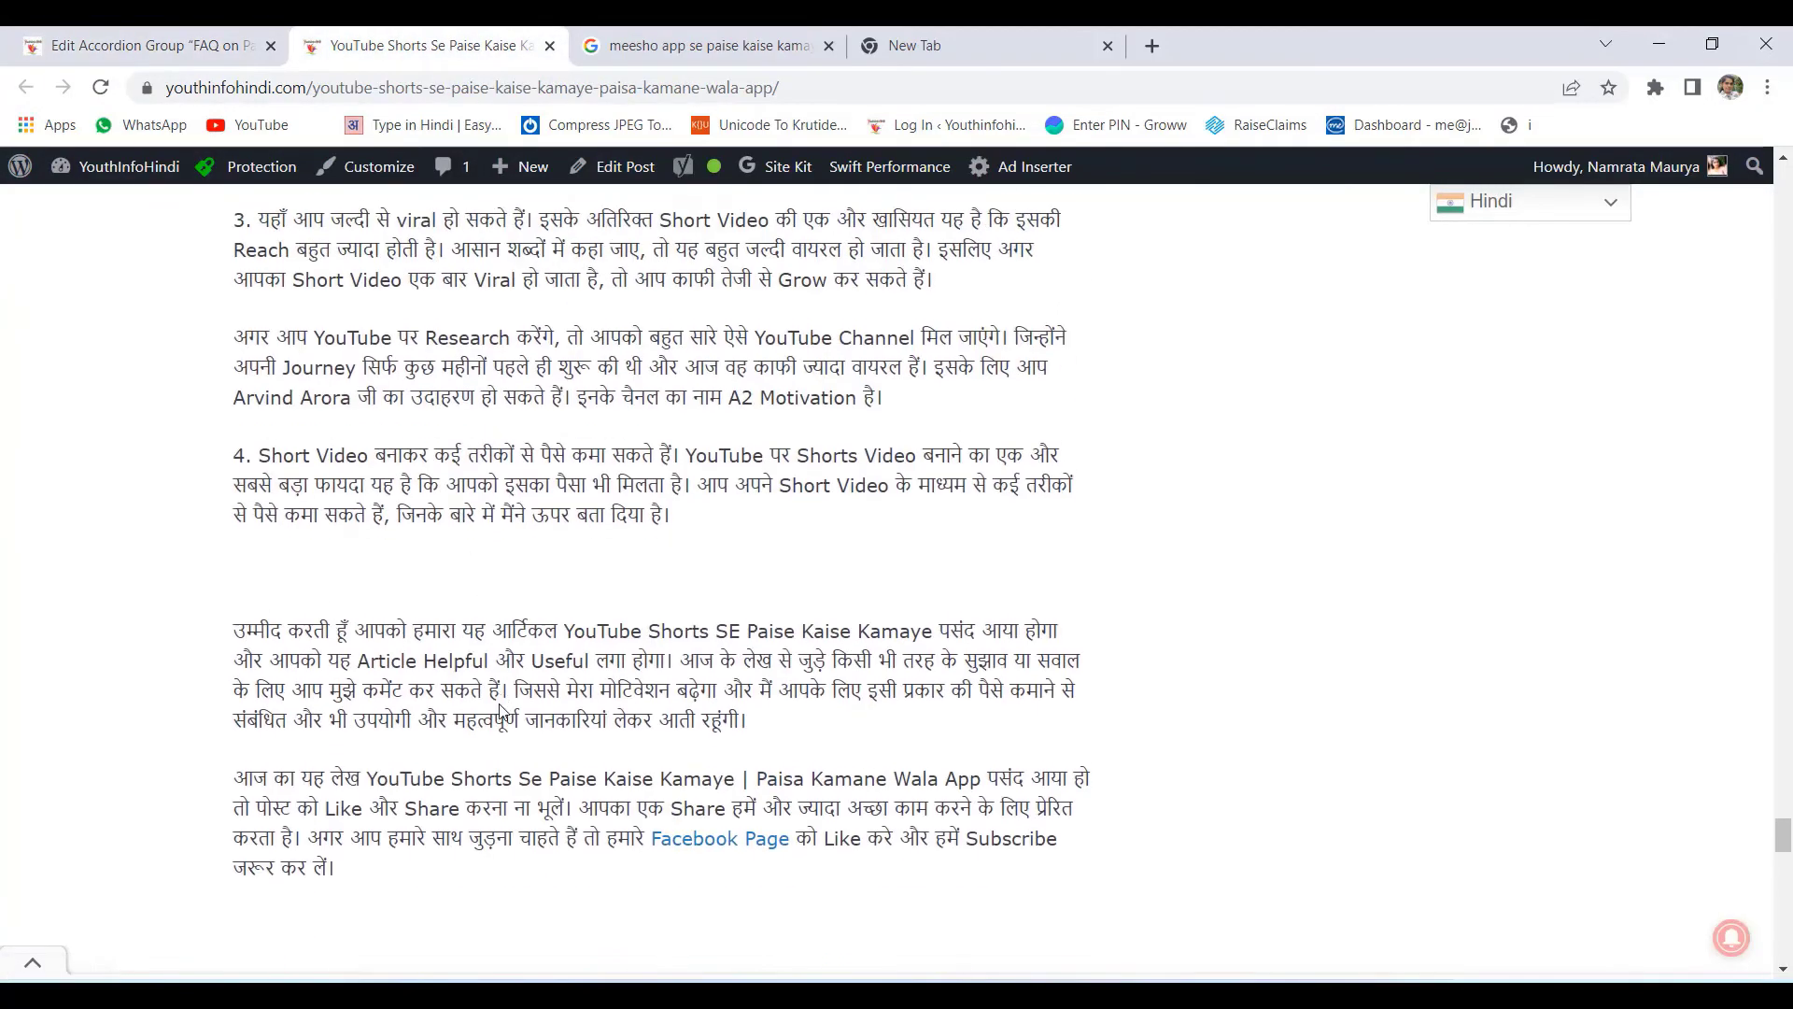
scroll(468, 673, down, 5)
click(187, 47)
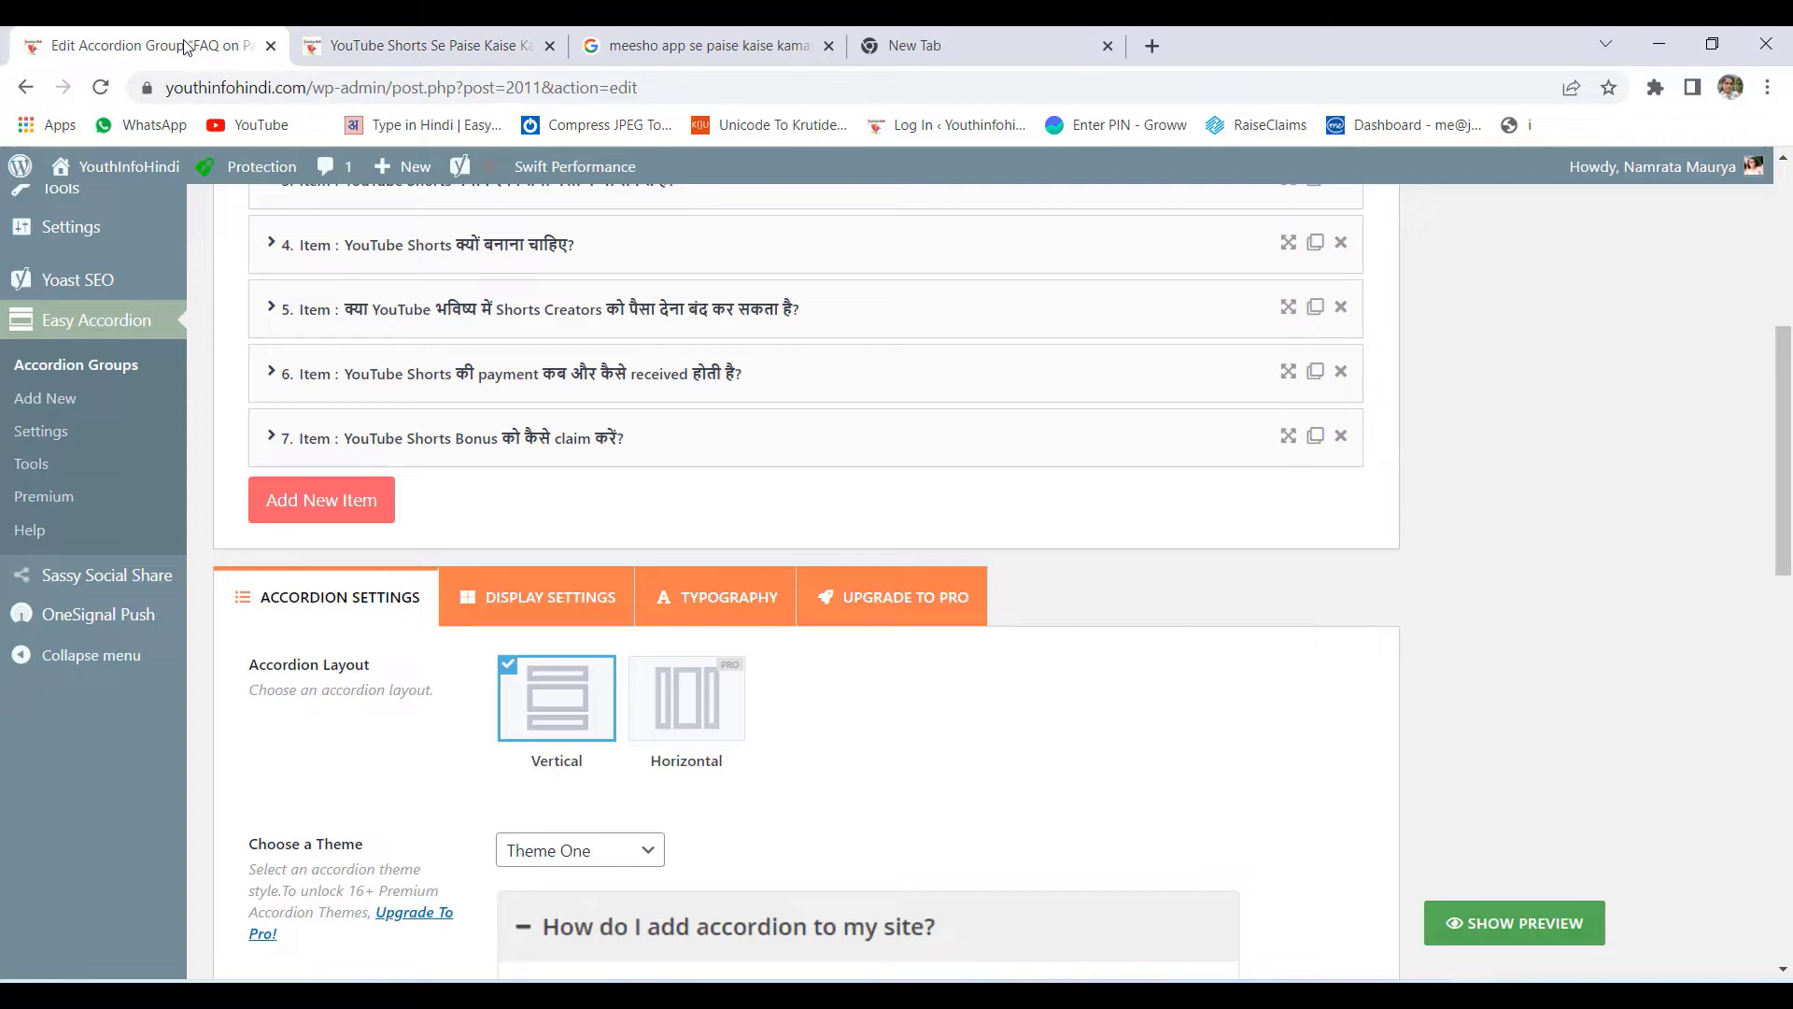
click(561, 608)
scroll(575, 635, down, 4)
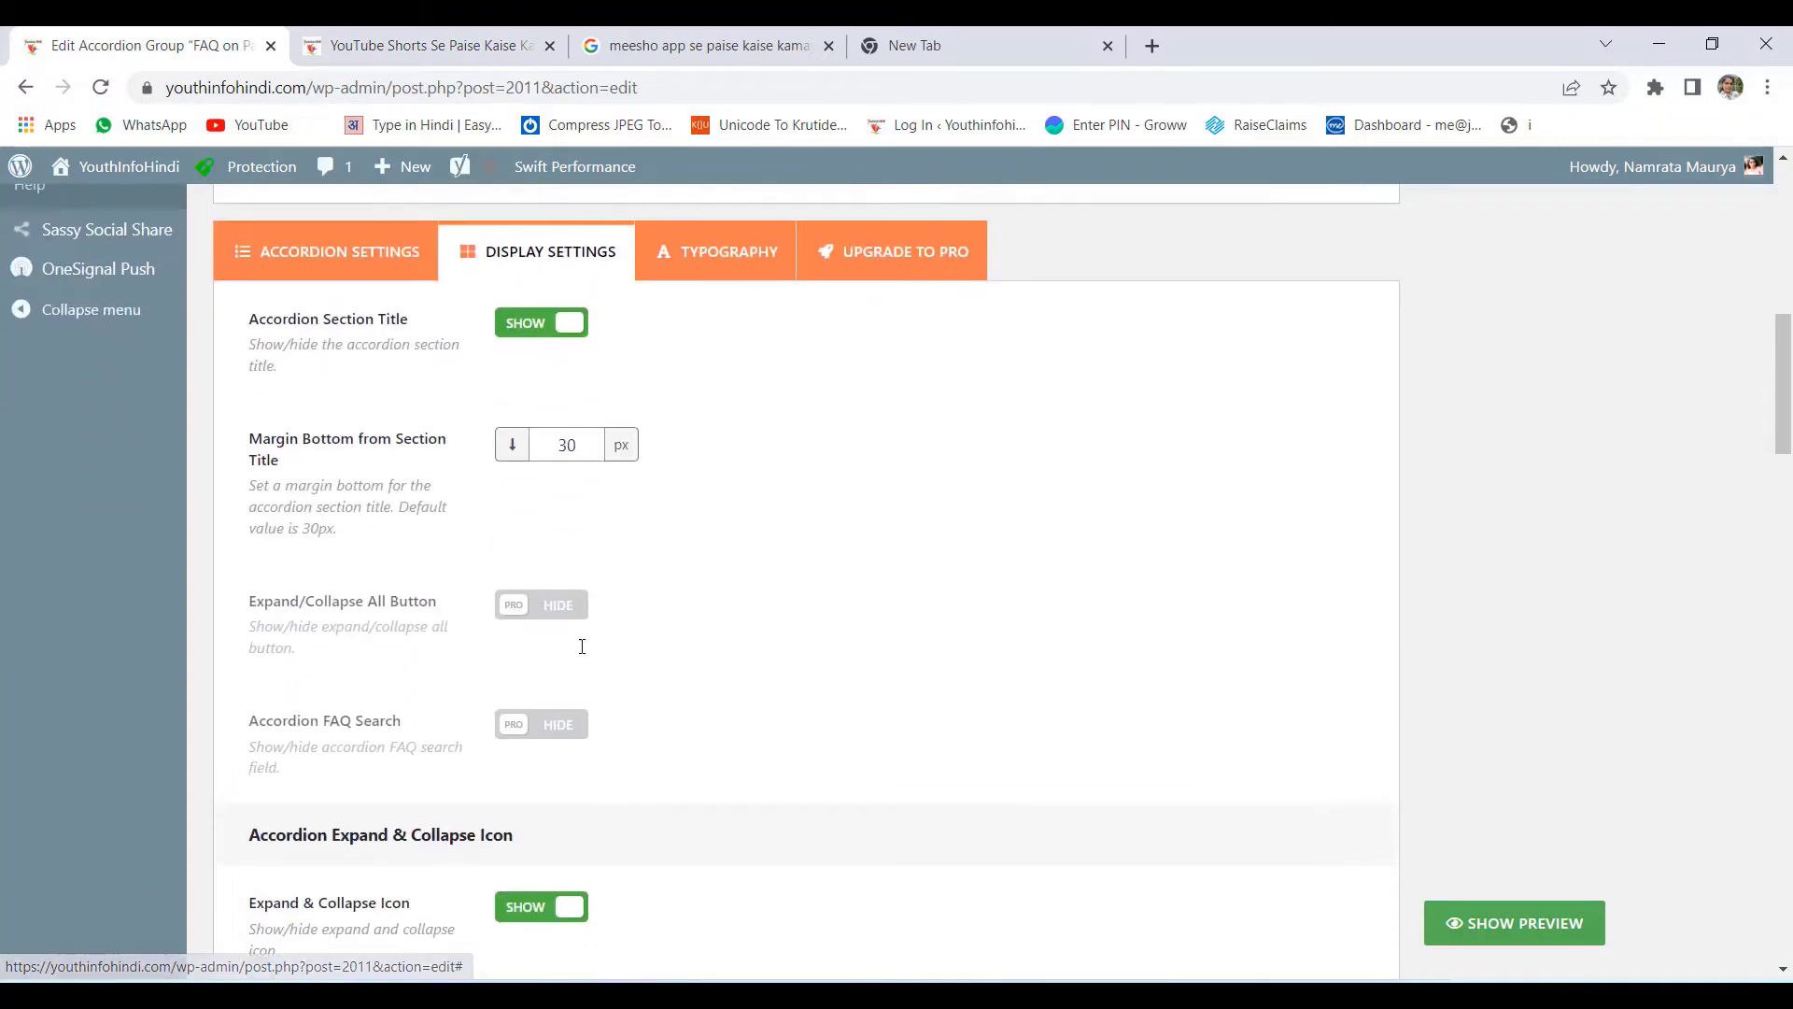
scroll(662, 609, down, 4)
scroll(664, 611, down, 3)
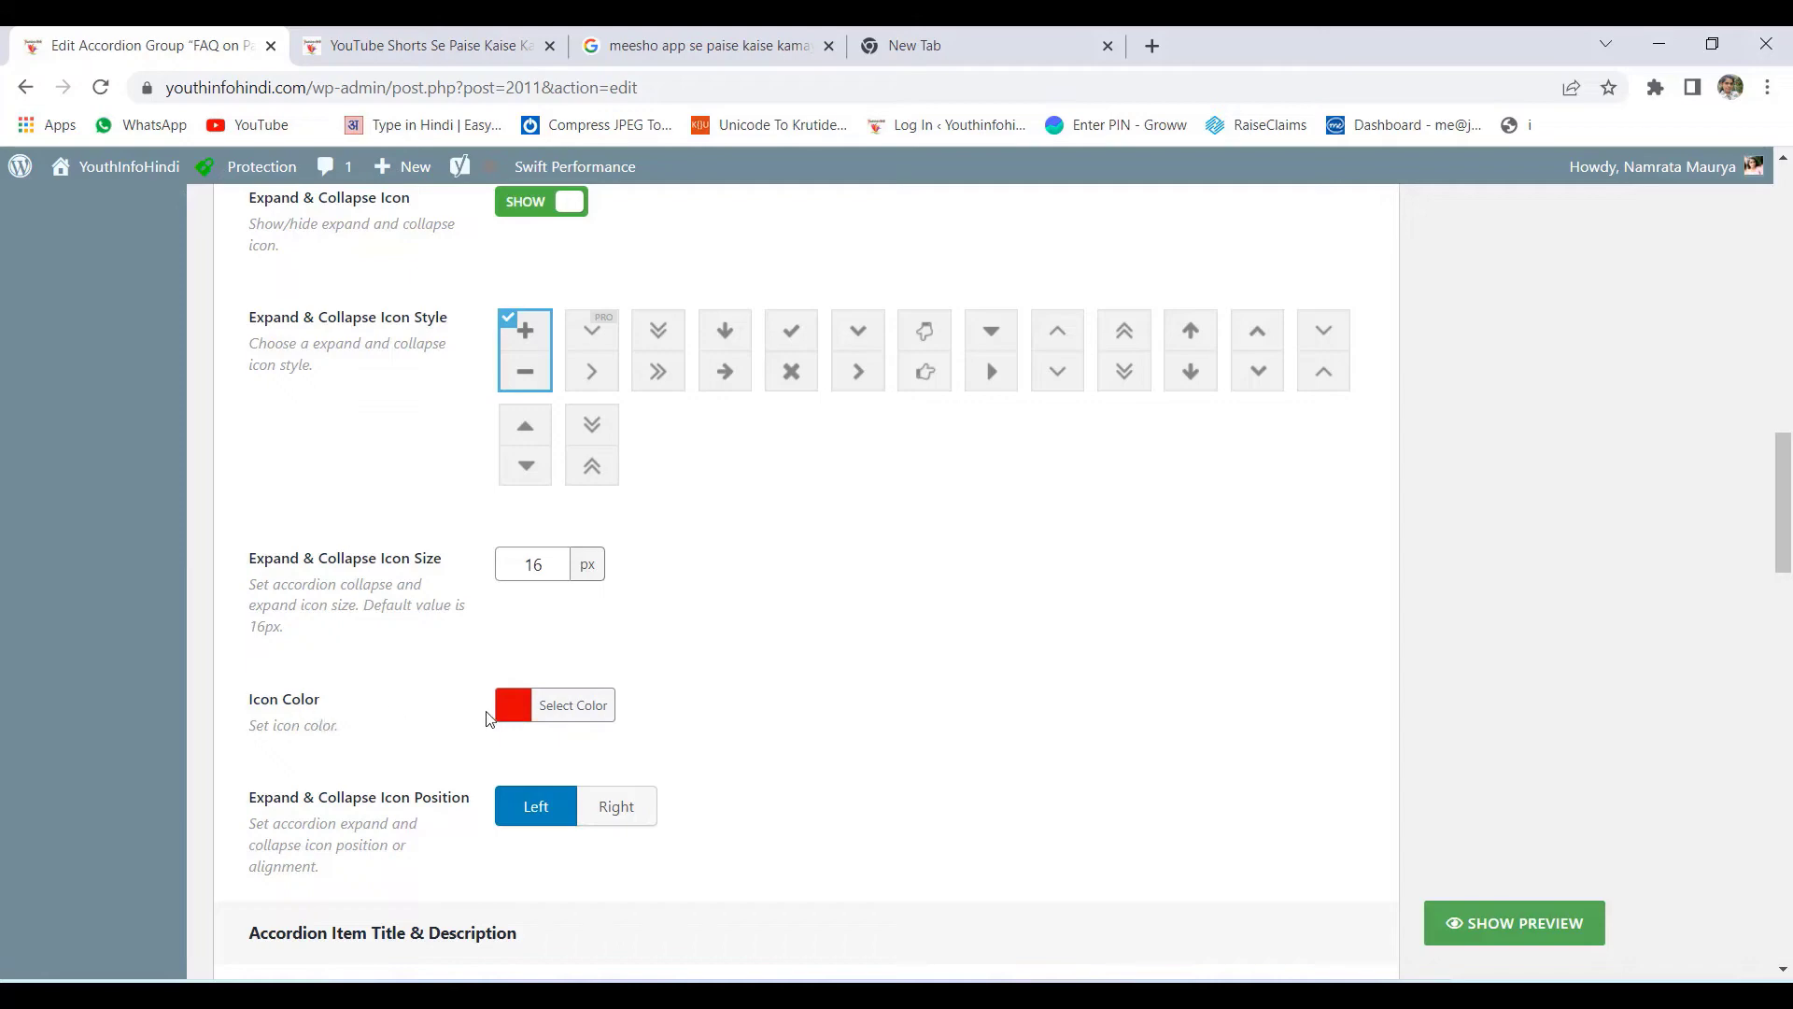
scroll(579, 744, up, 7)
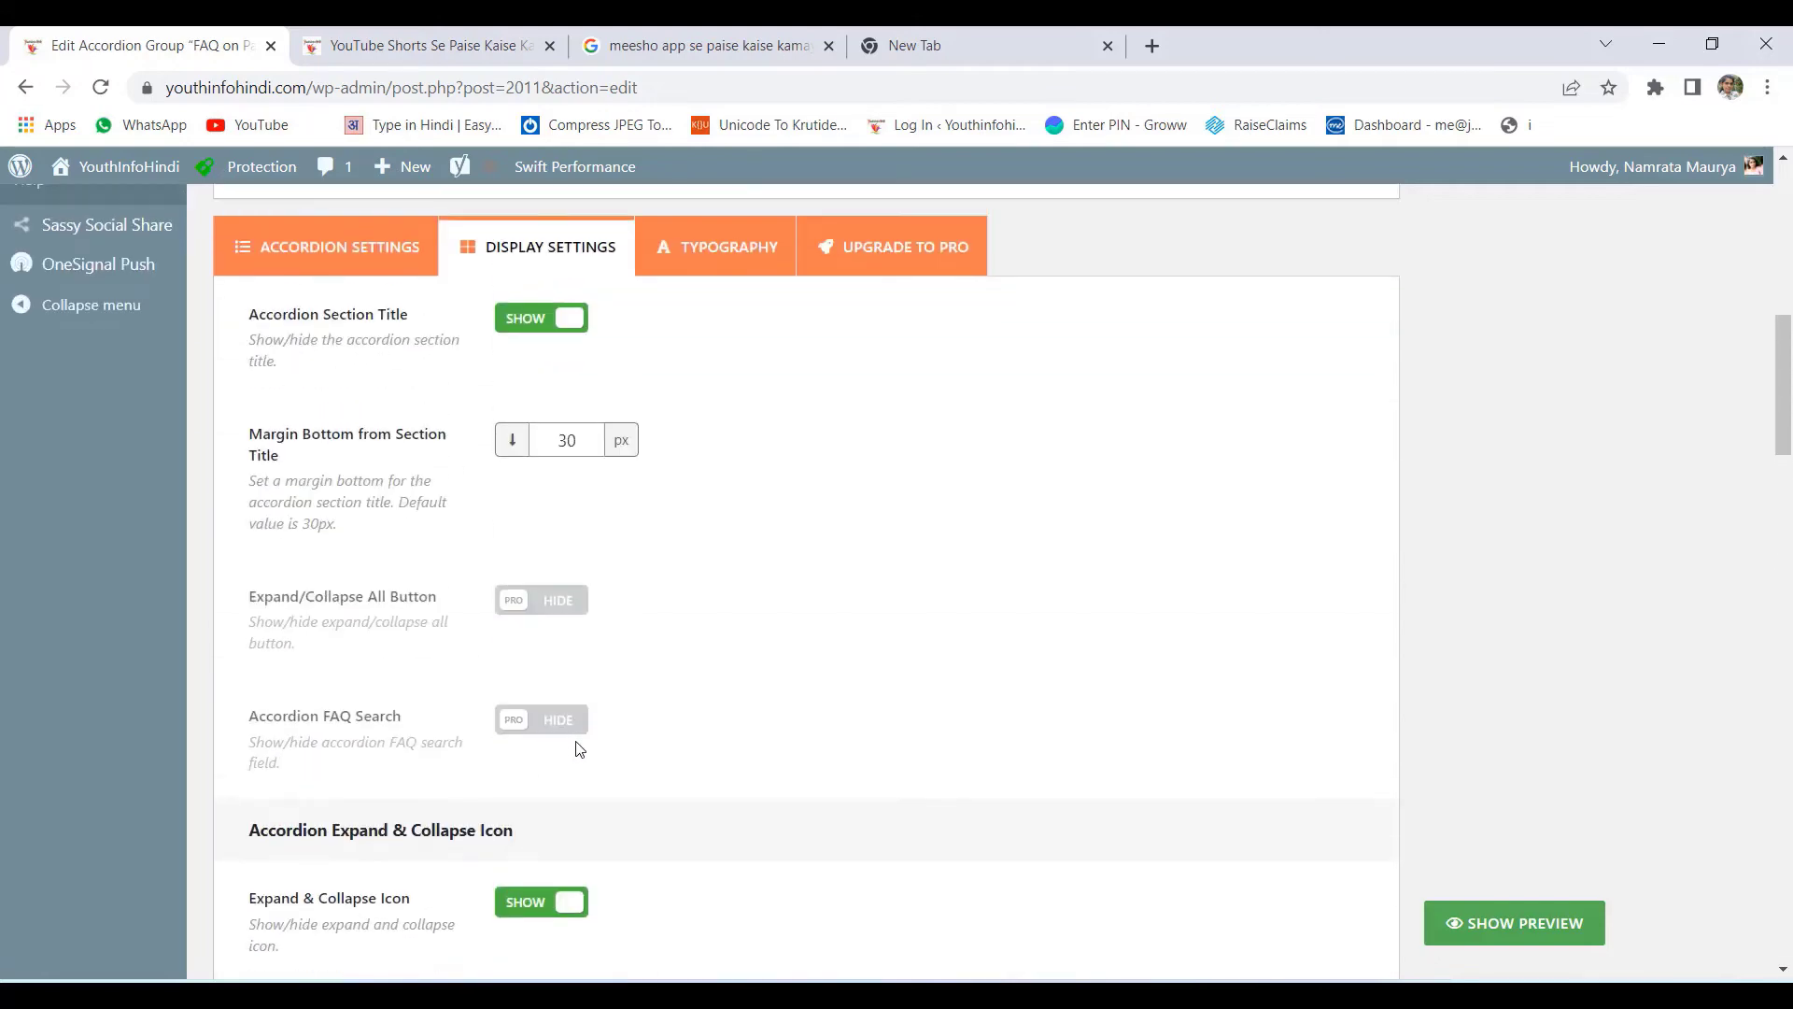
scroll(579, 747, down, 5)
scroll(560, 760, down, 6)
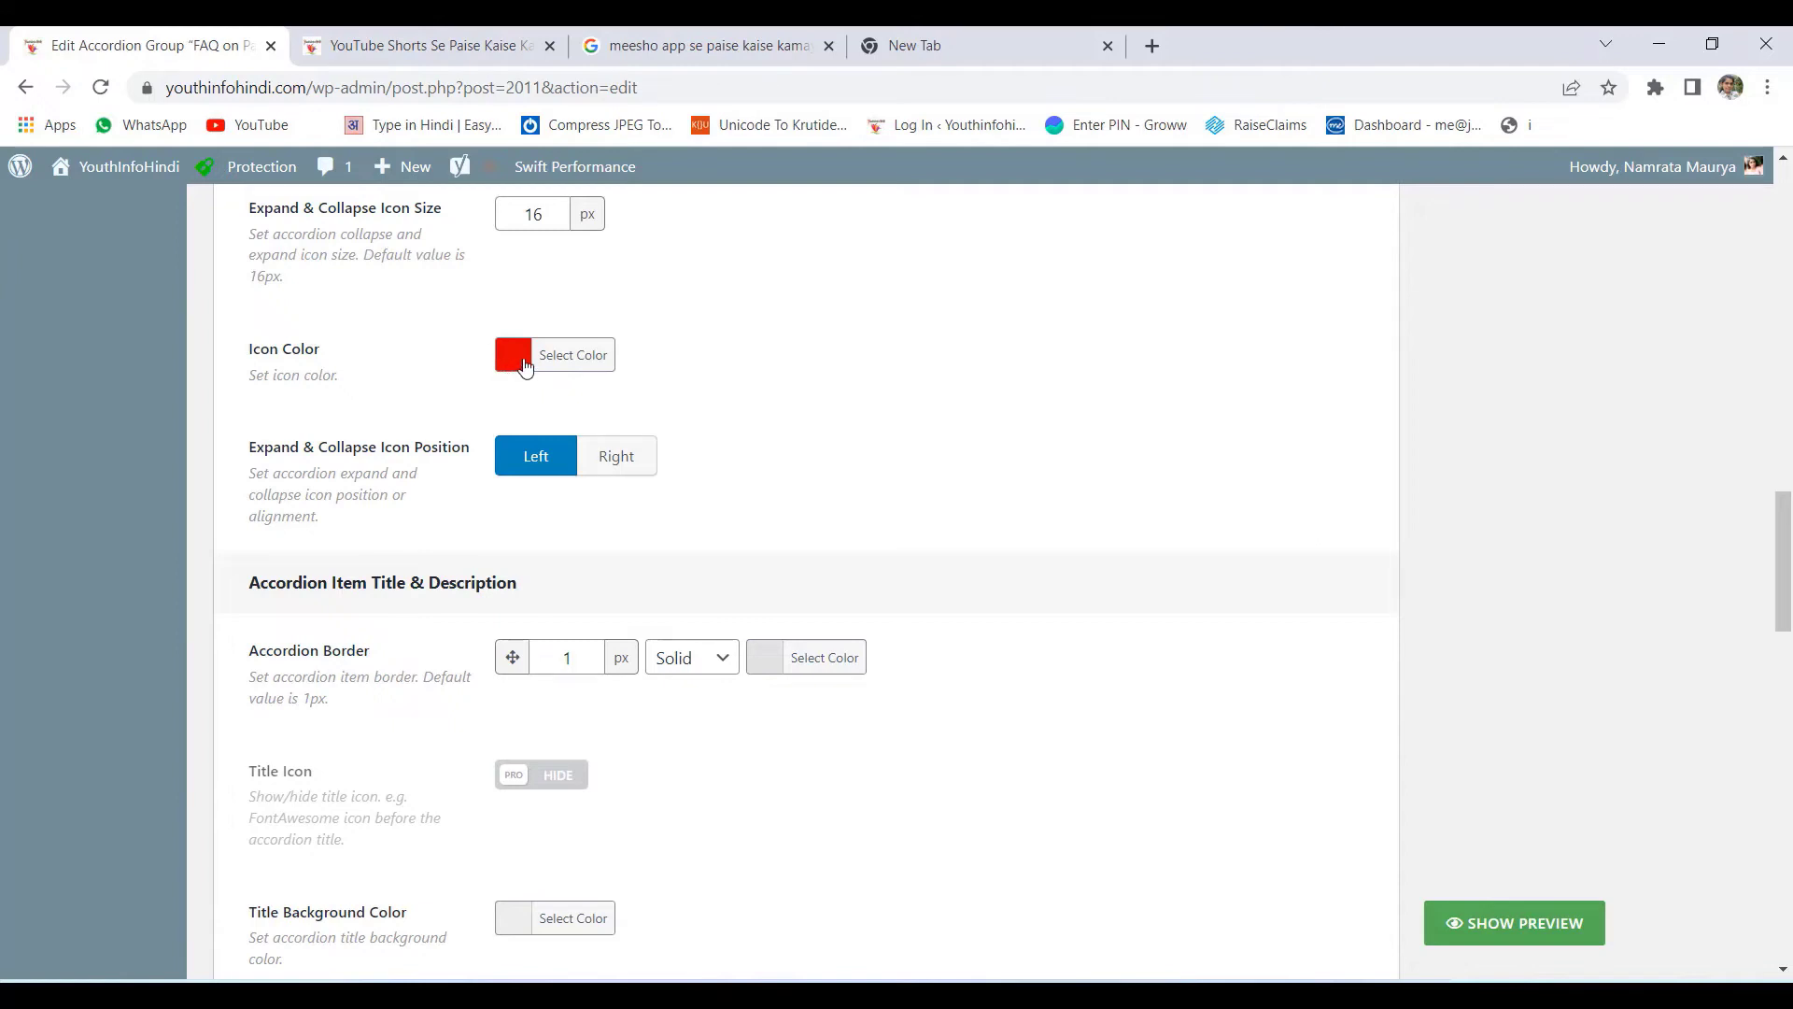
click(525, 367)
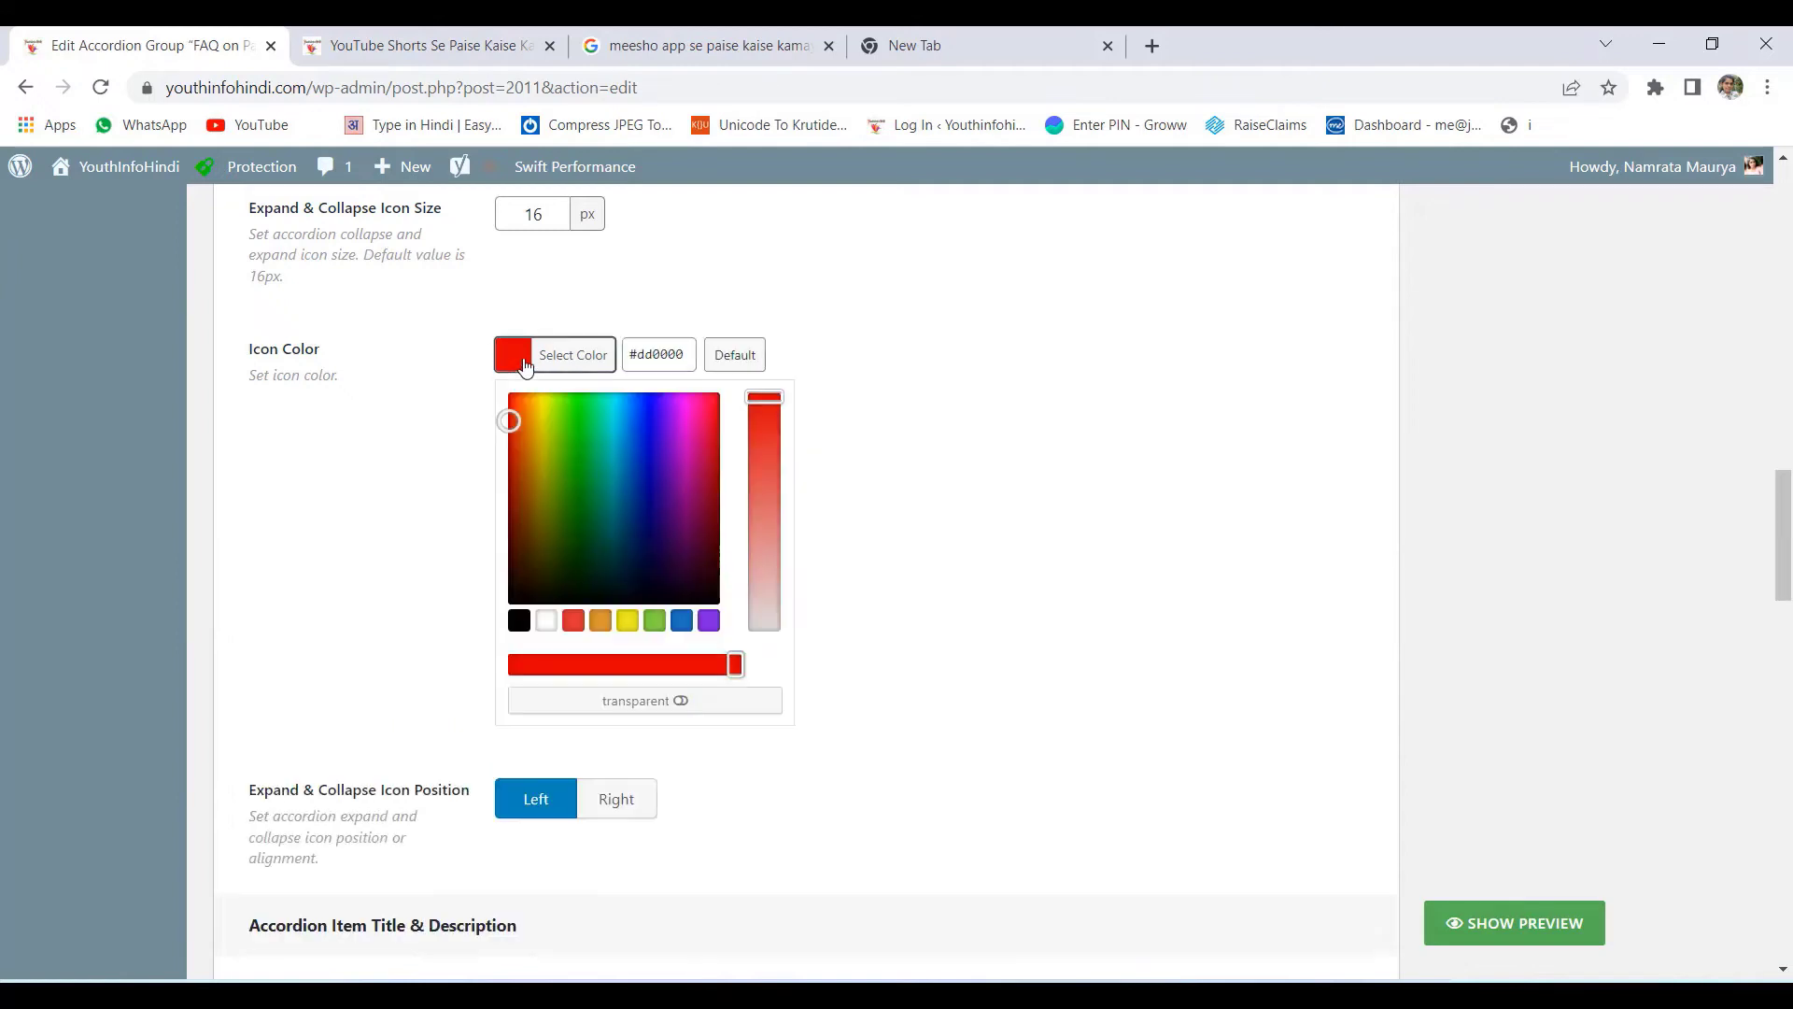
click(868, 429)
scroll(709, 644, up, 15)
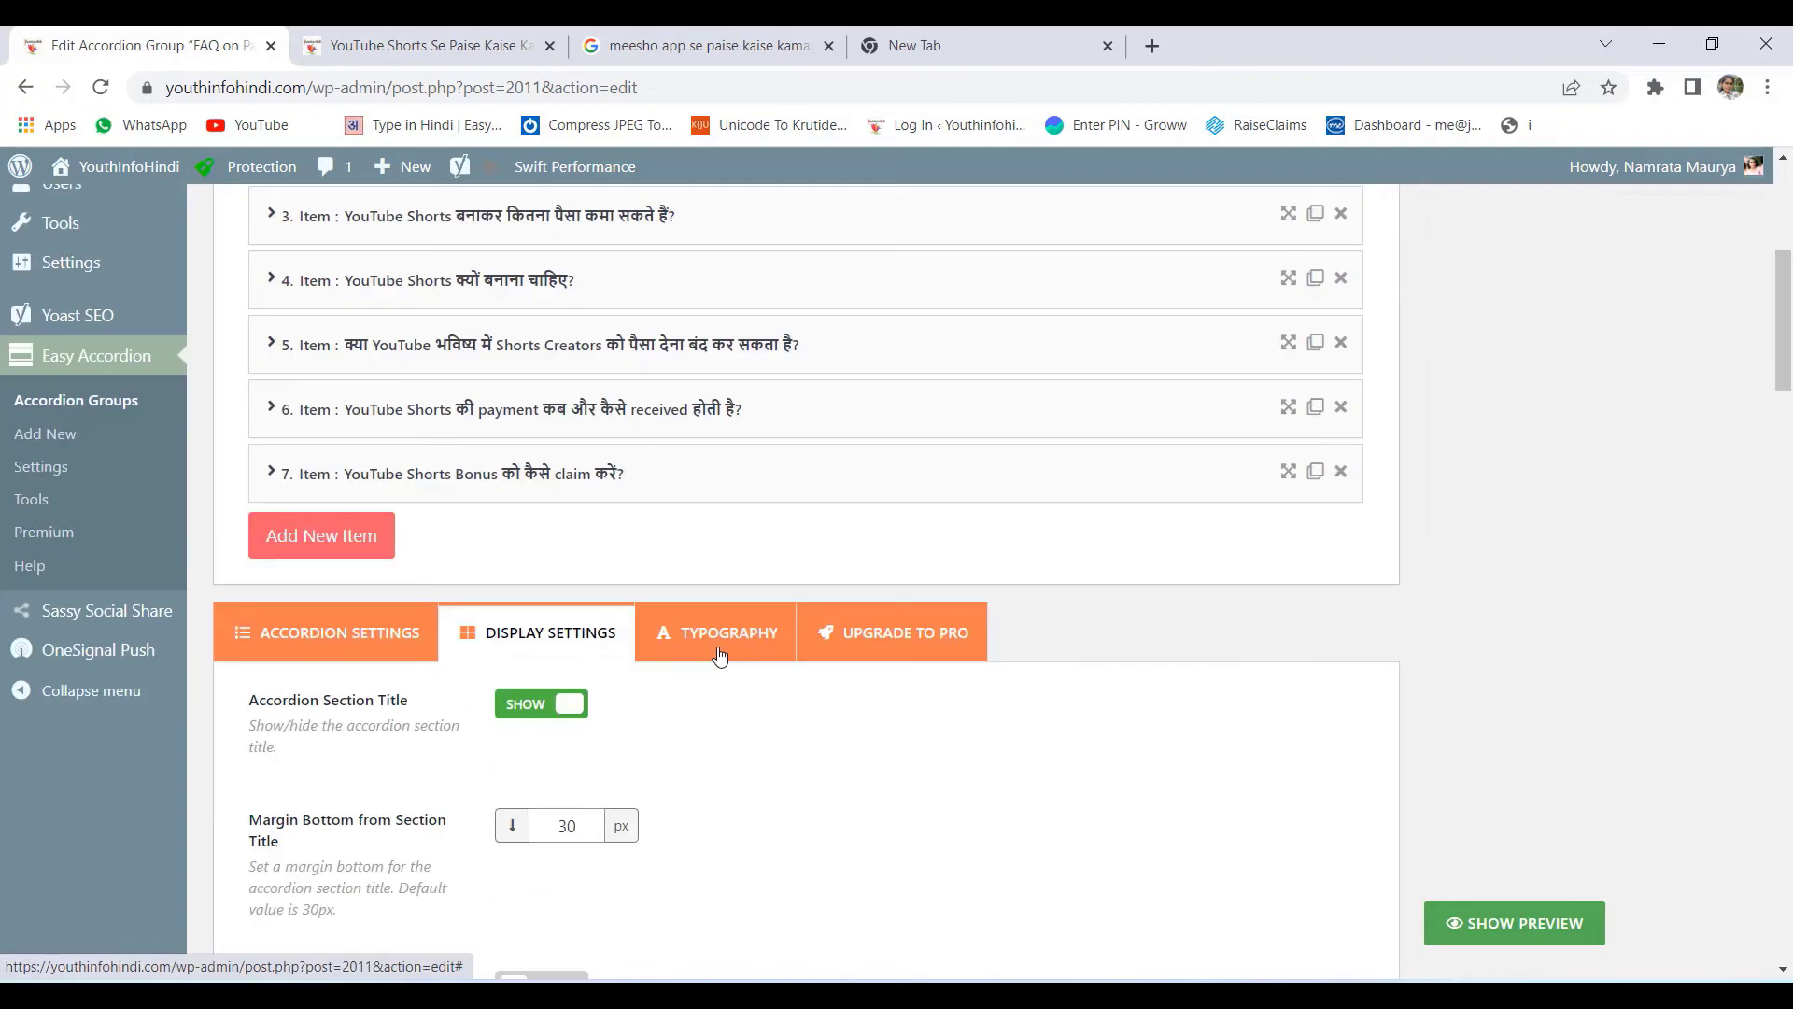
Examine the accordion's Typography settings and compare the Accordion Section Title Font with the FAQ heading on the published post
click(719, 644)
scroll(721, 654, down, 7)
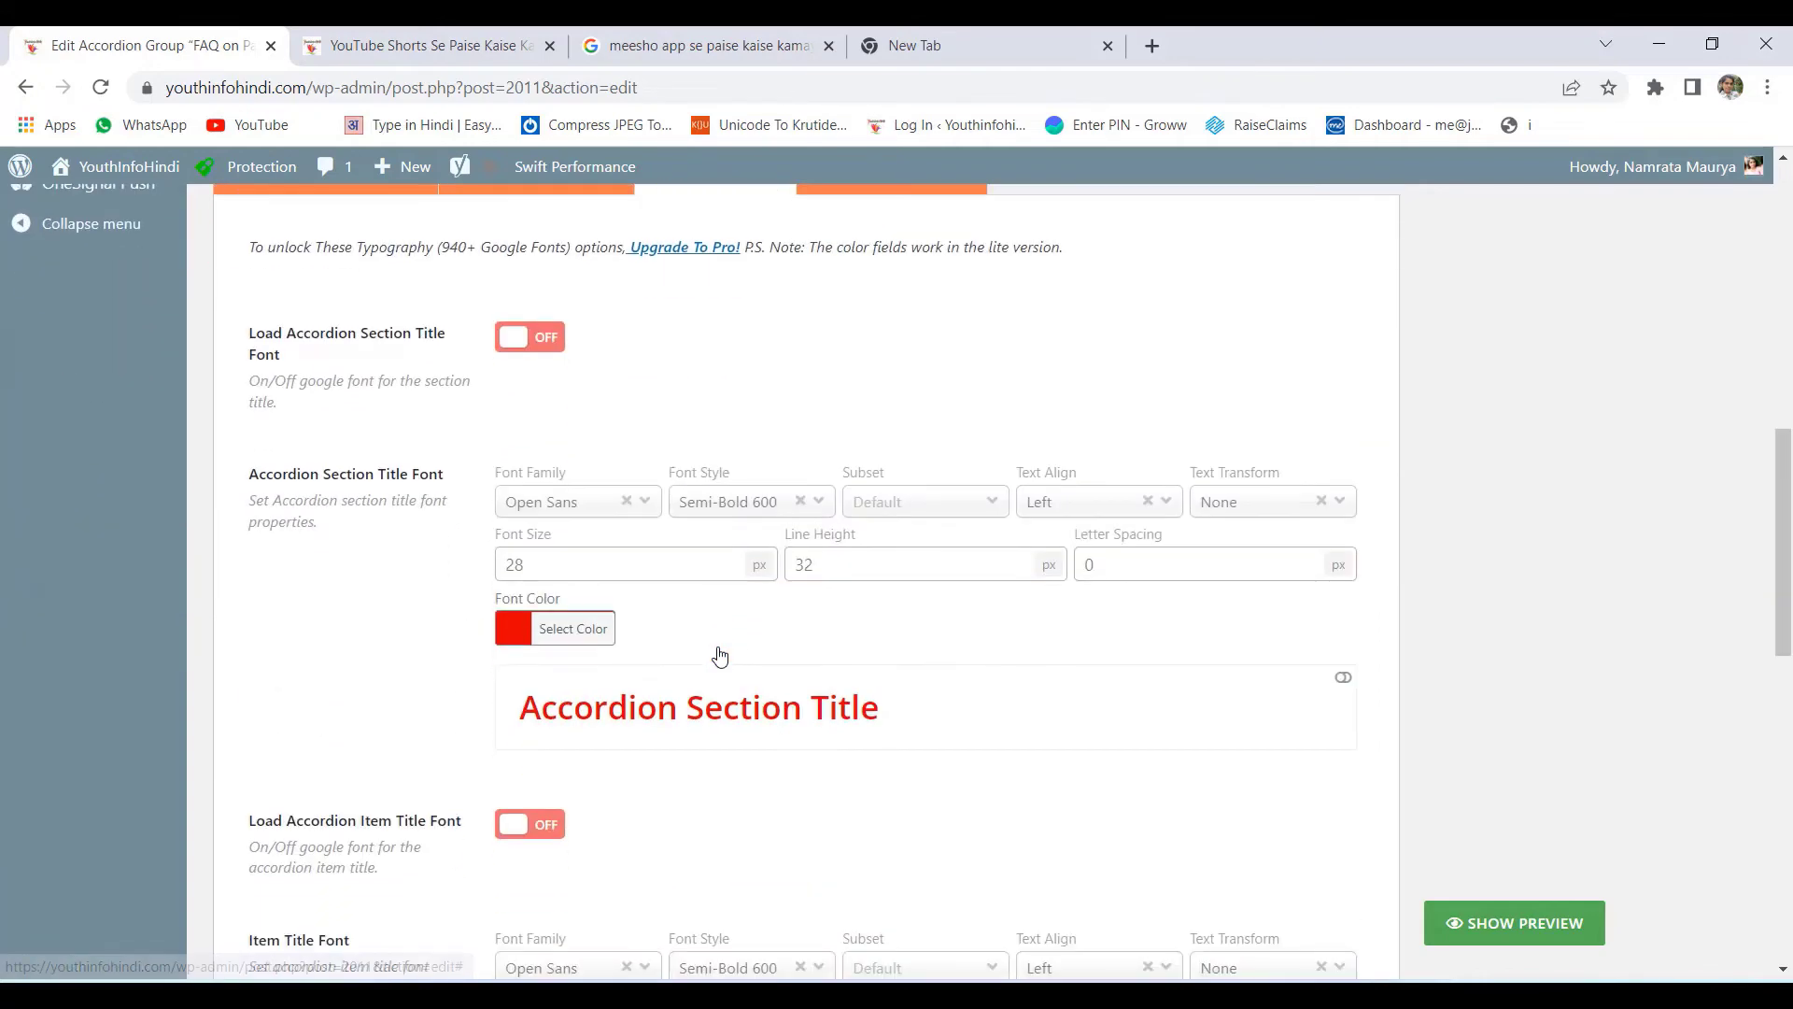
scroll(518, 435, up, 1)
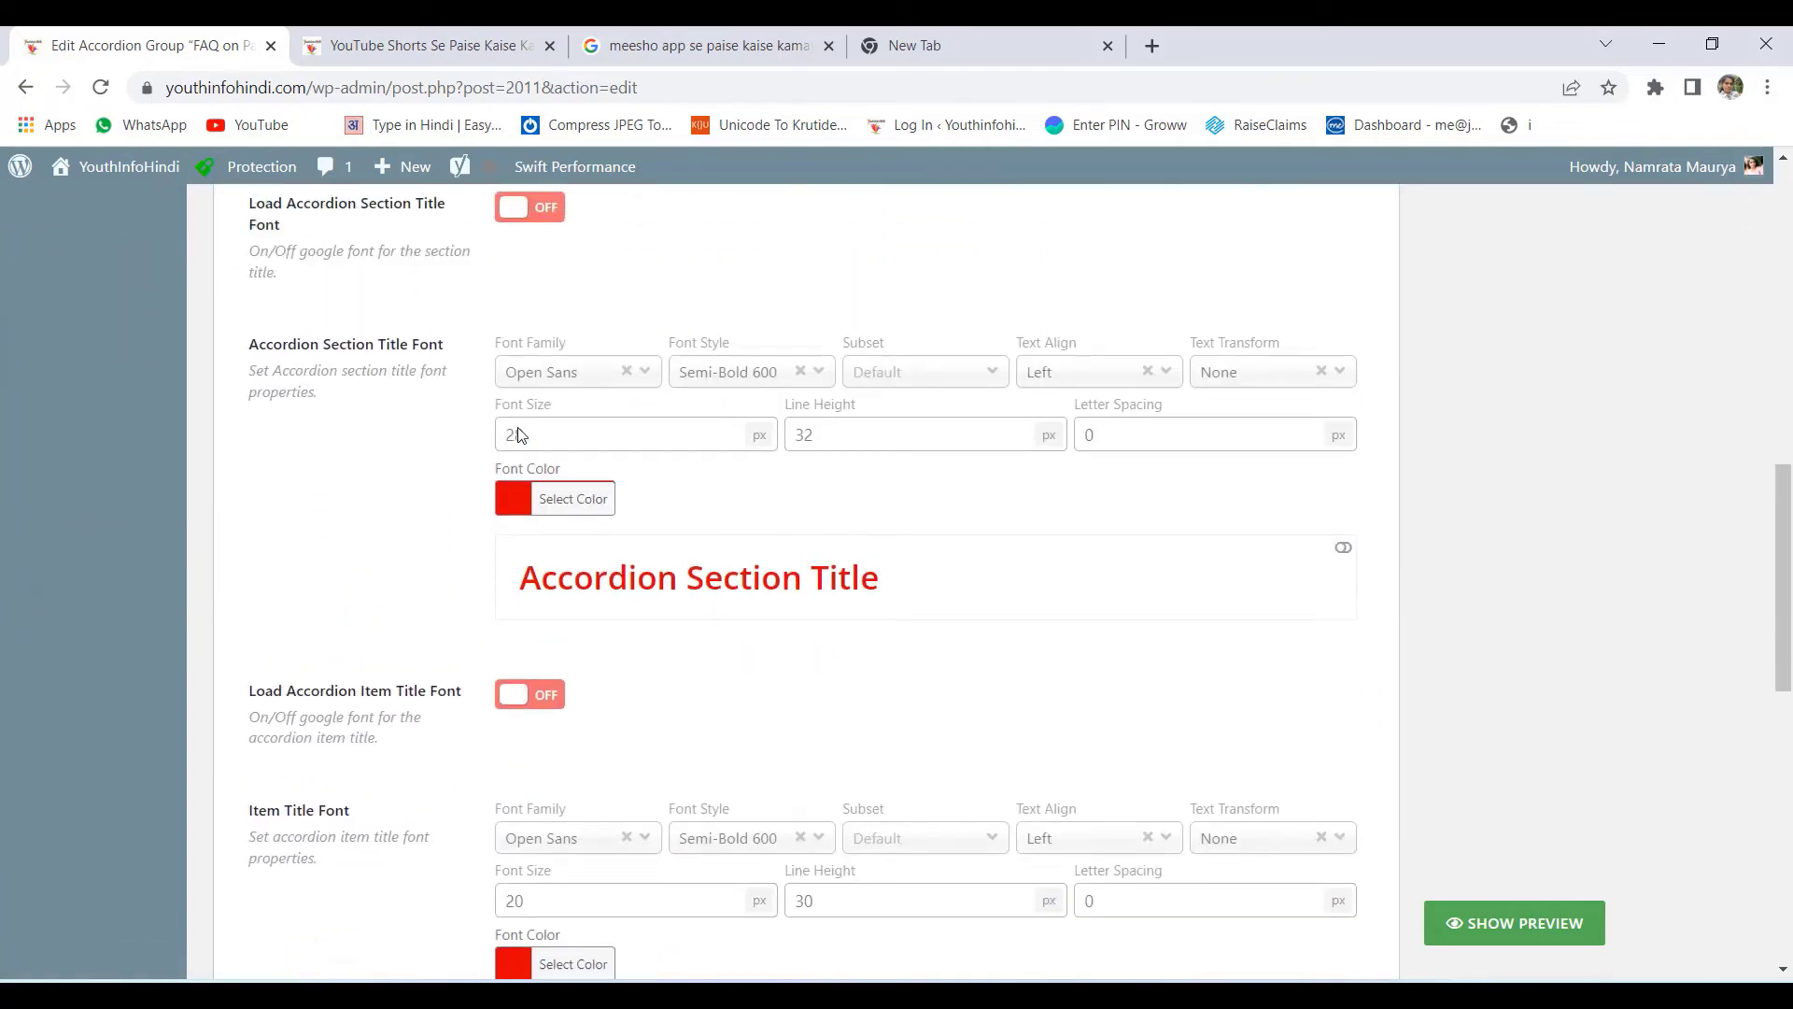
drag(442, 358, 247, 360)
click(258, 374)
click(429, 44)
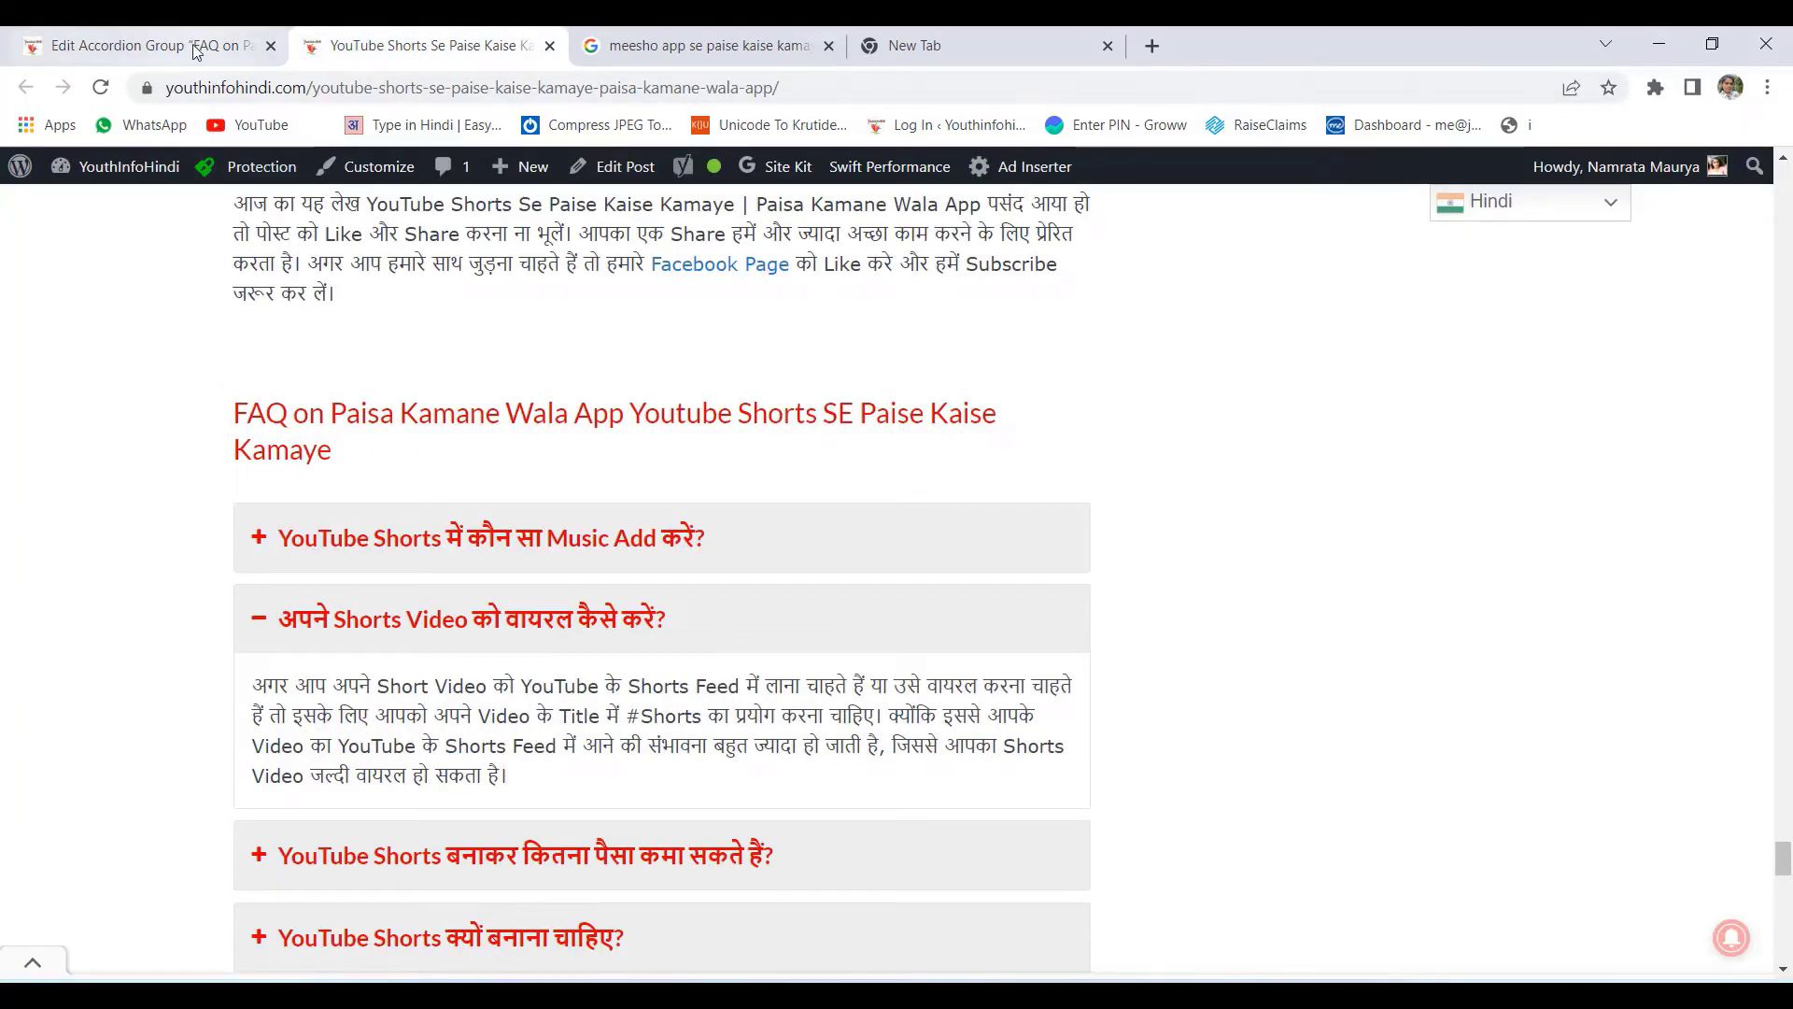
click(252, 43)
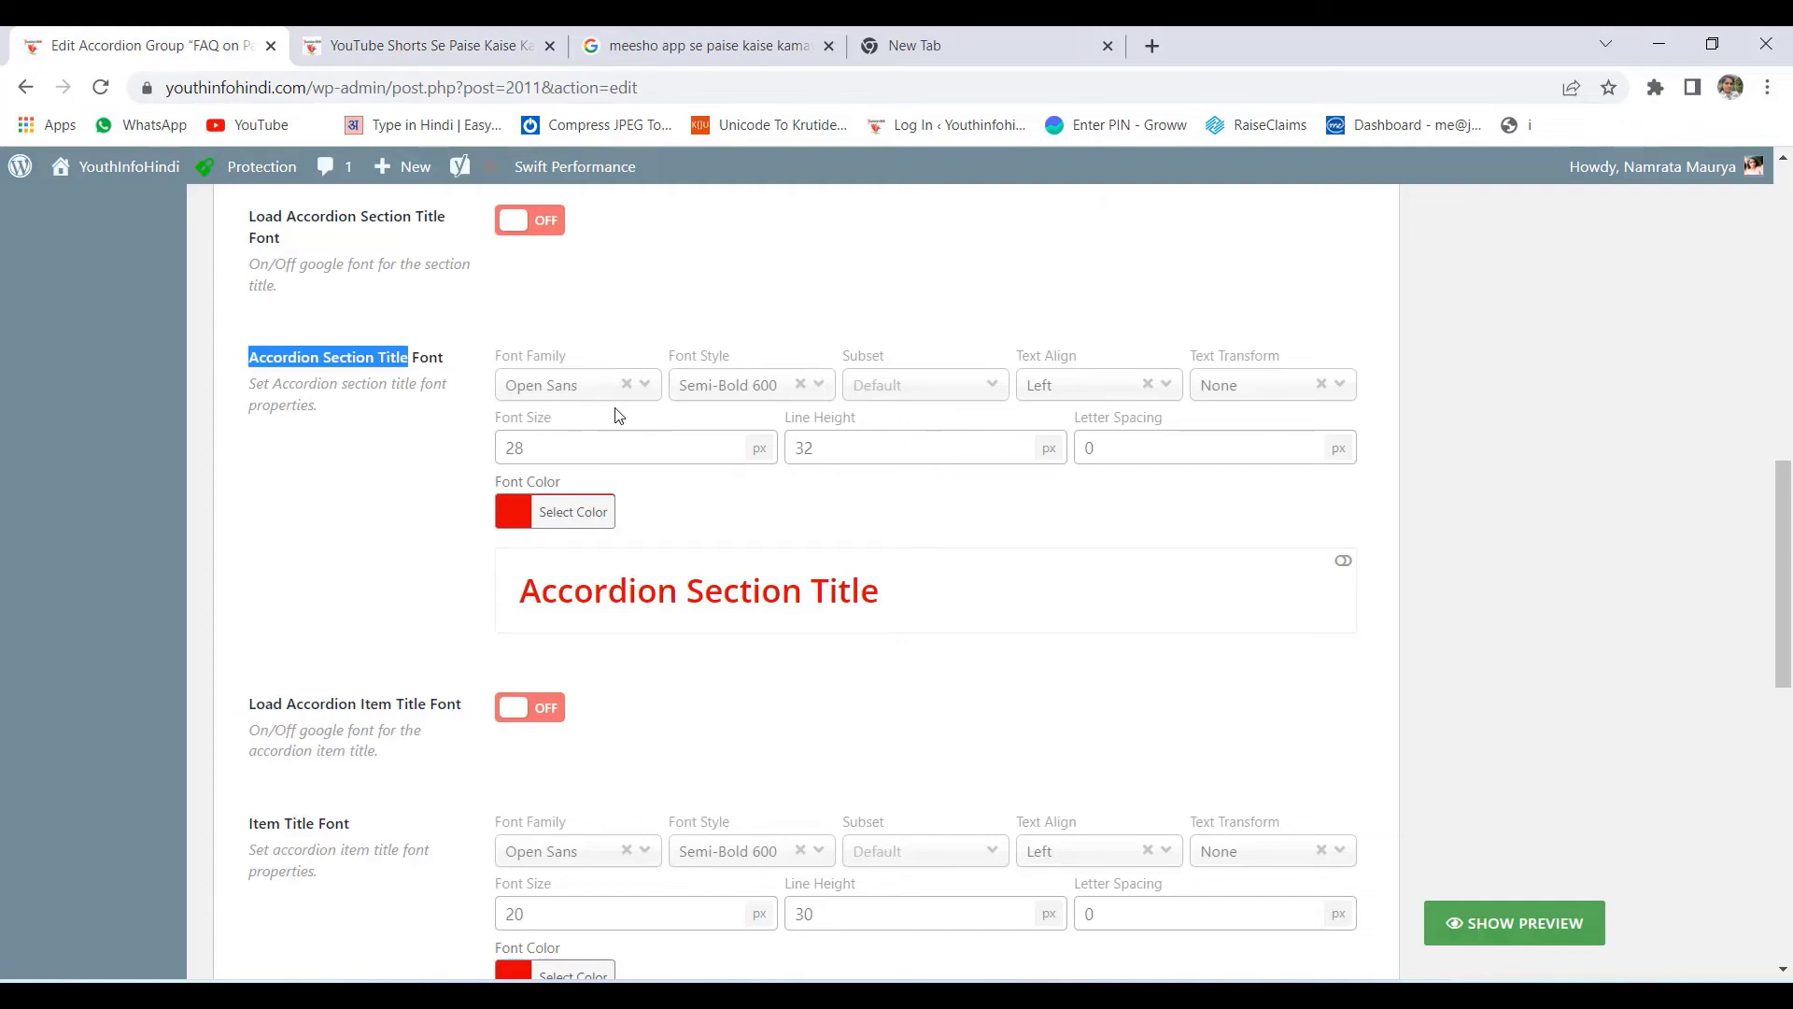
Try the green #6dd300 as the font colour of the accordion section title
click(515, 520)
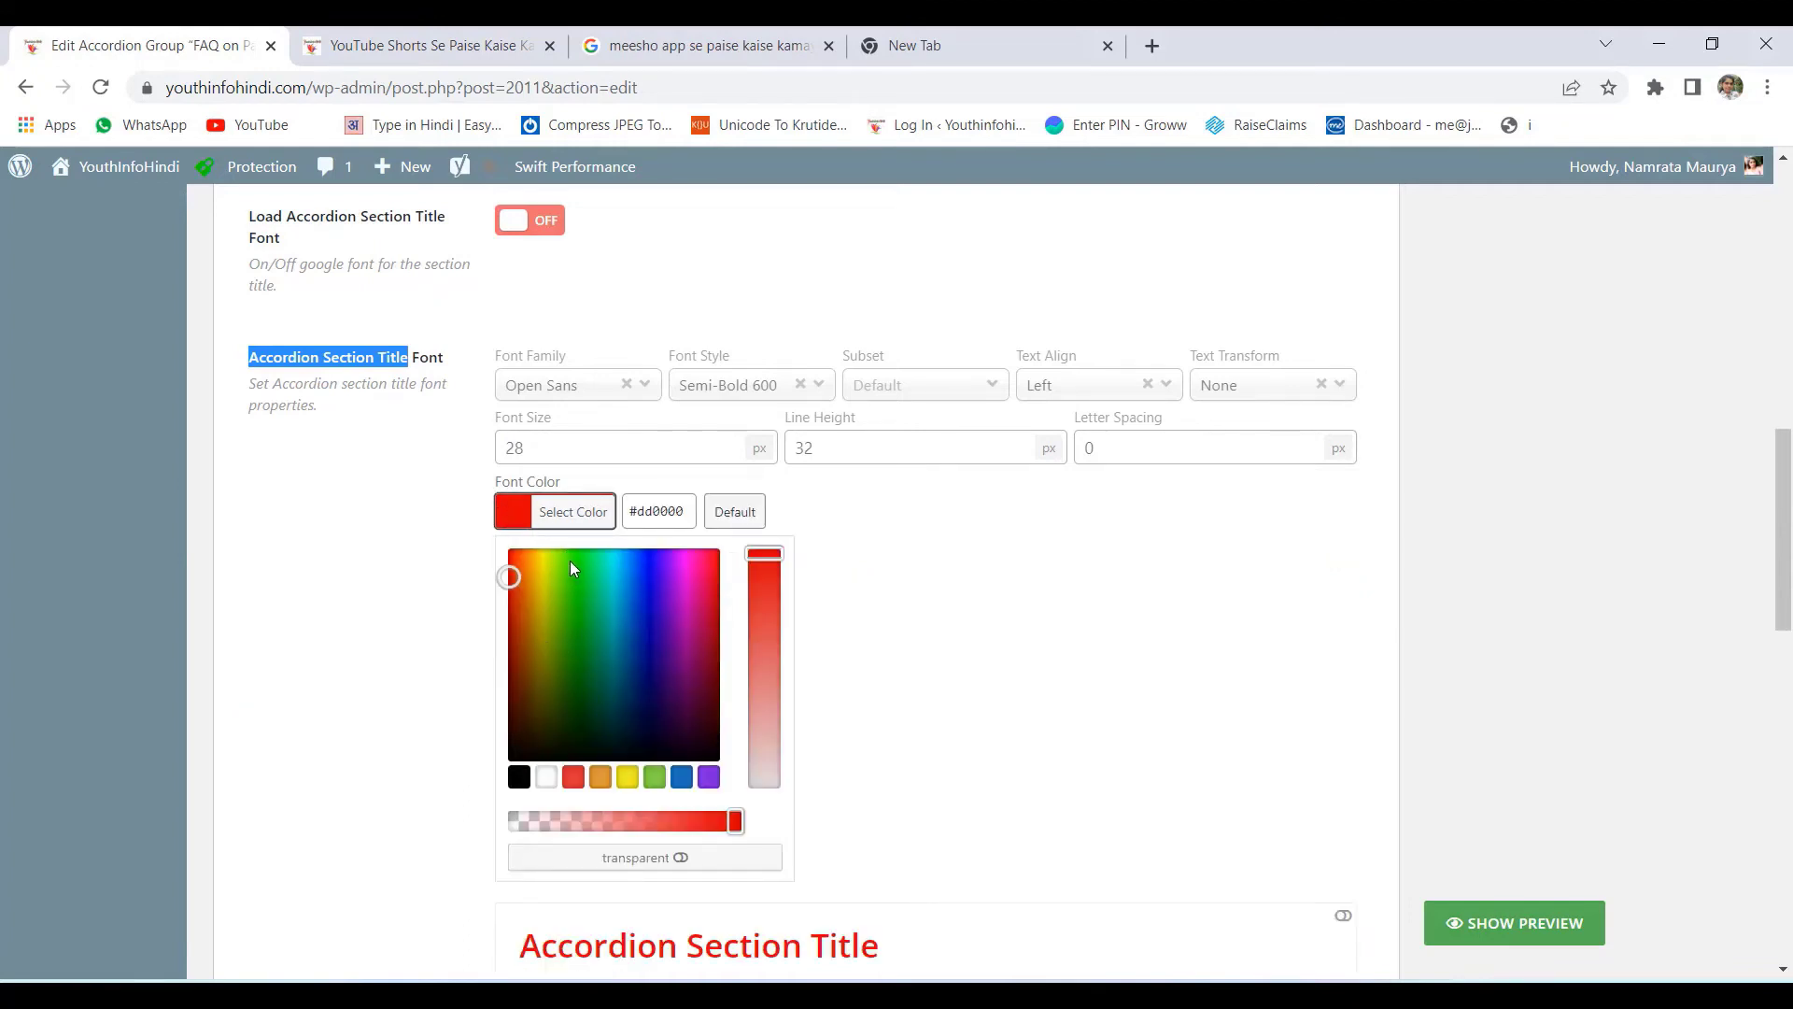
click(562, 585)
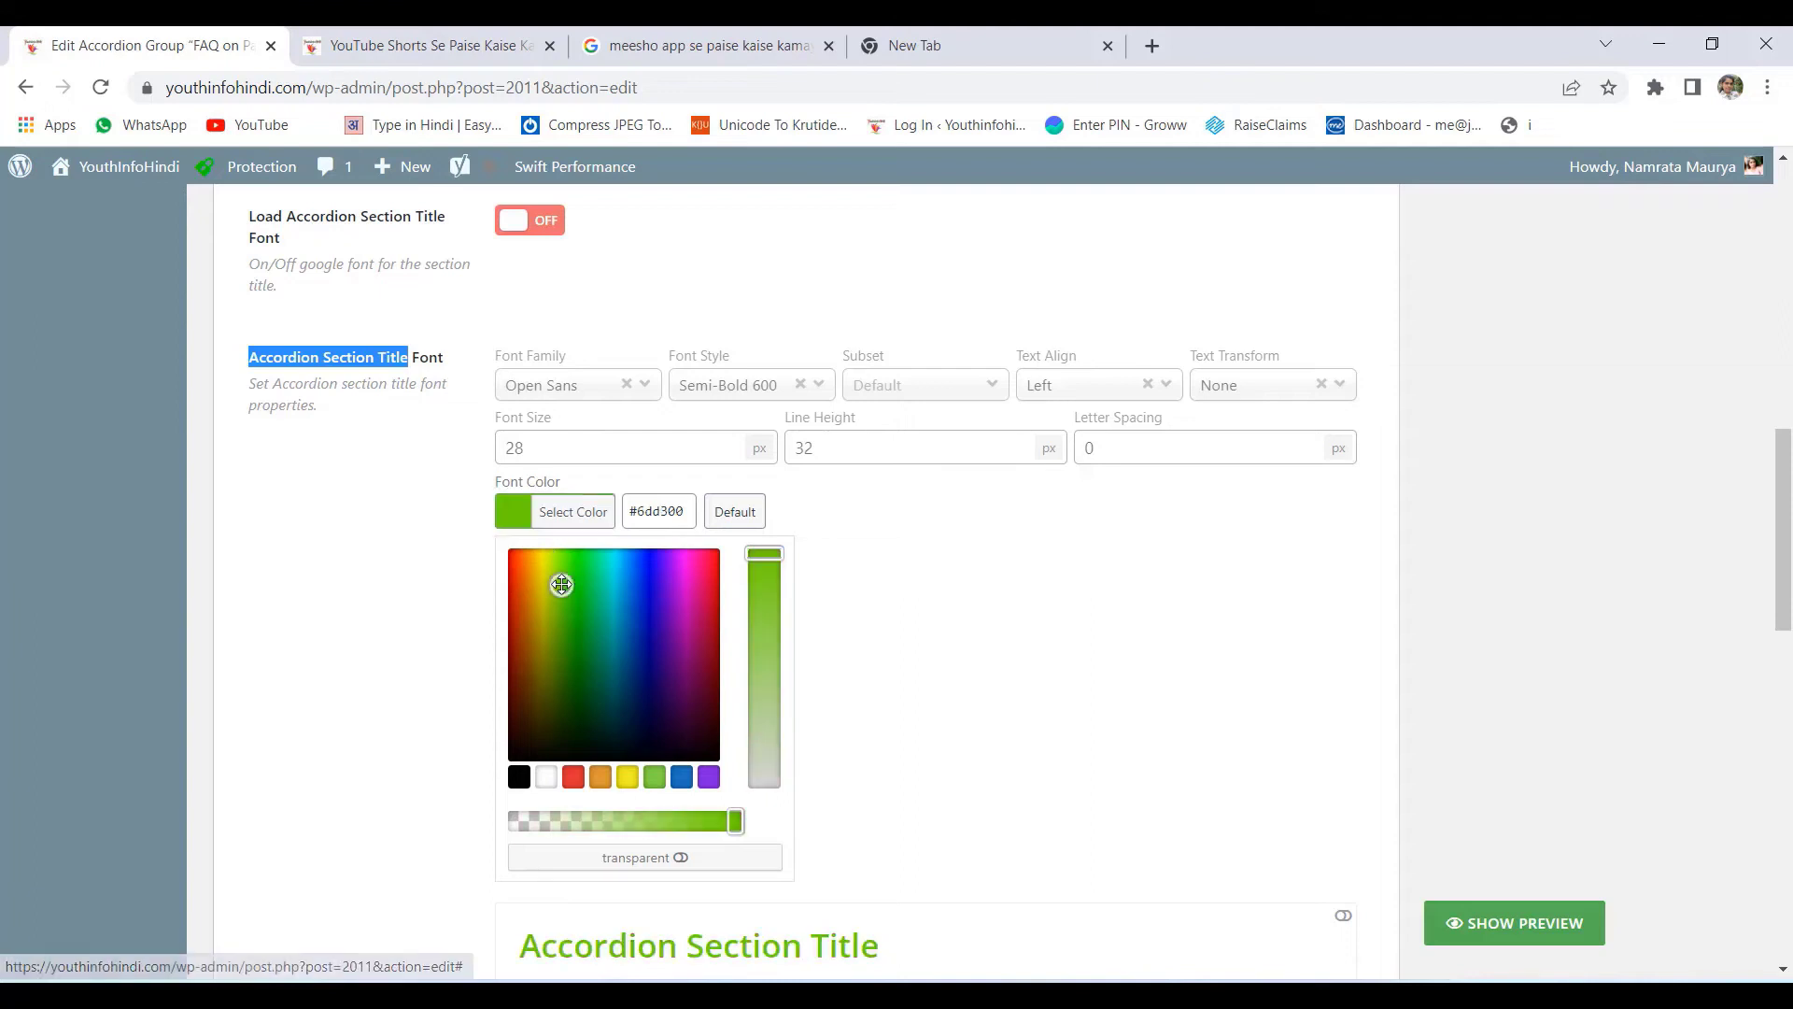
click(945, 592)
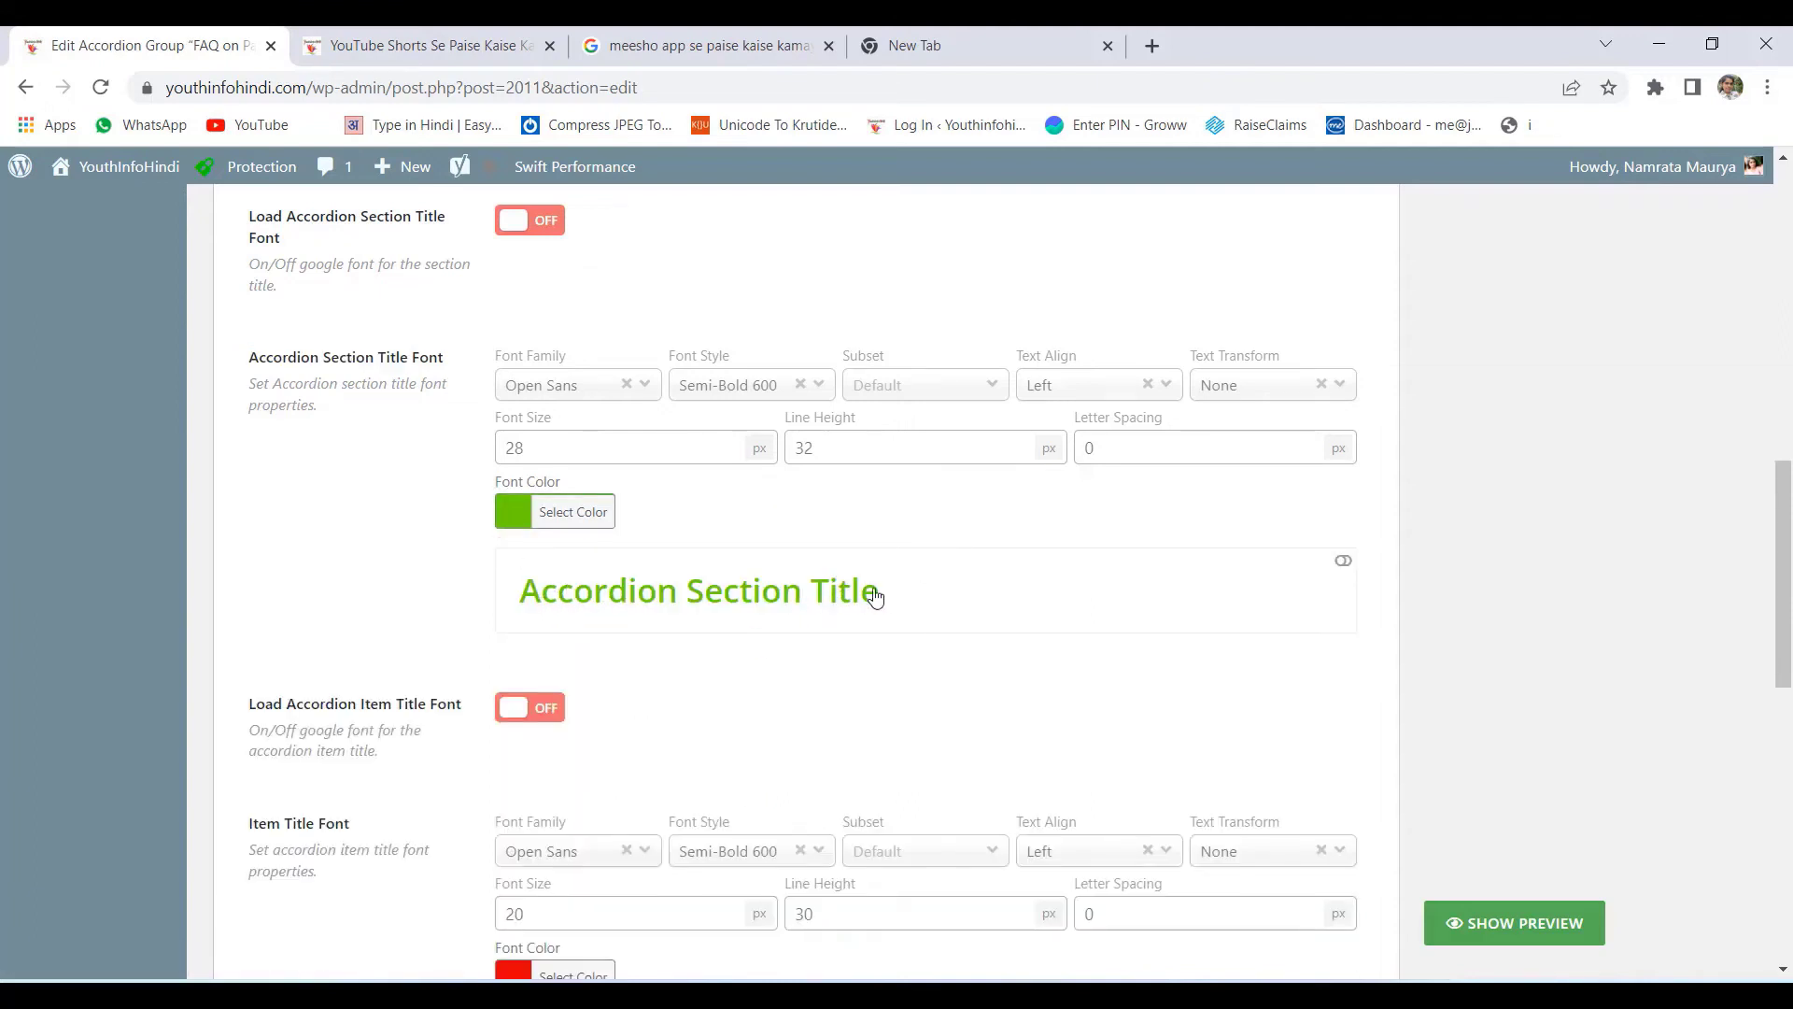
Set the font colour of the accordion section title to red #ff0000
click(519, 516)
click(508, 548)
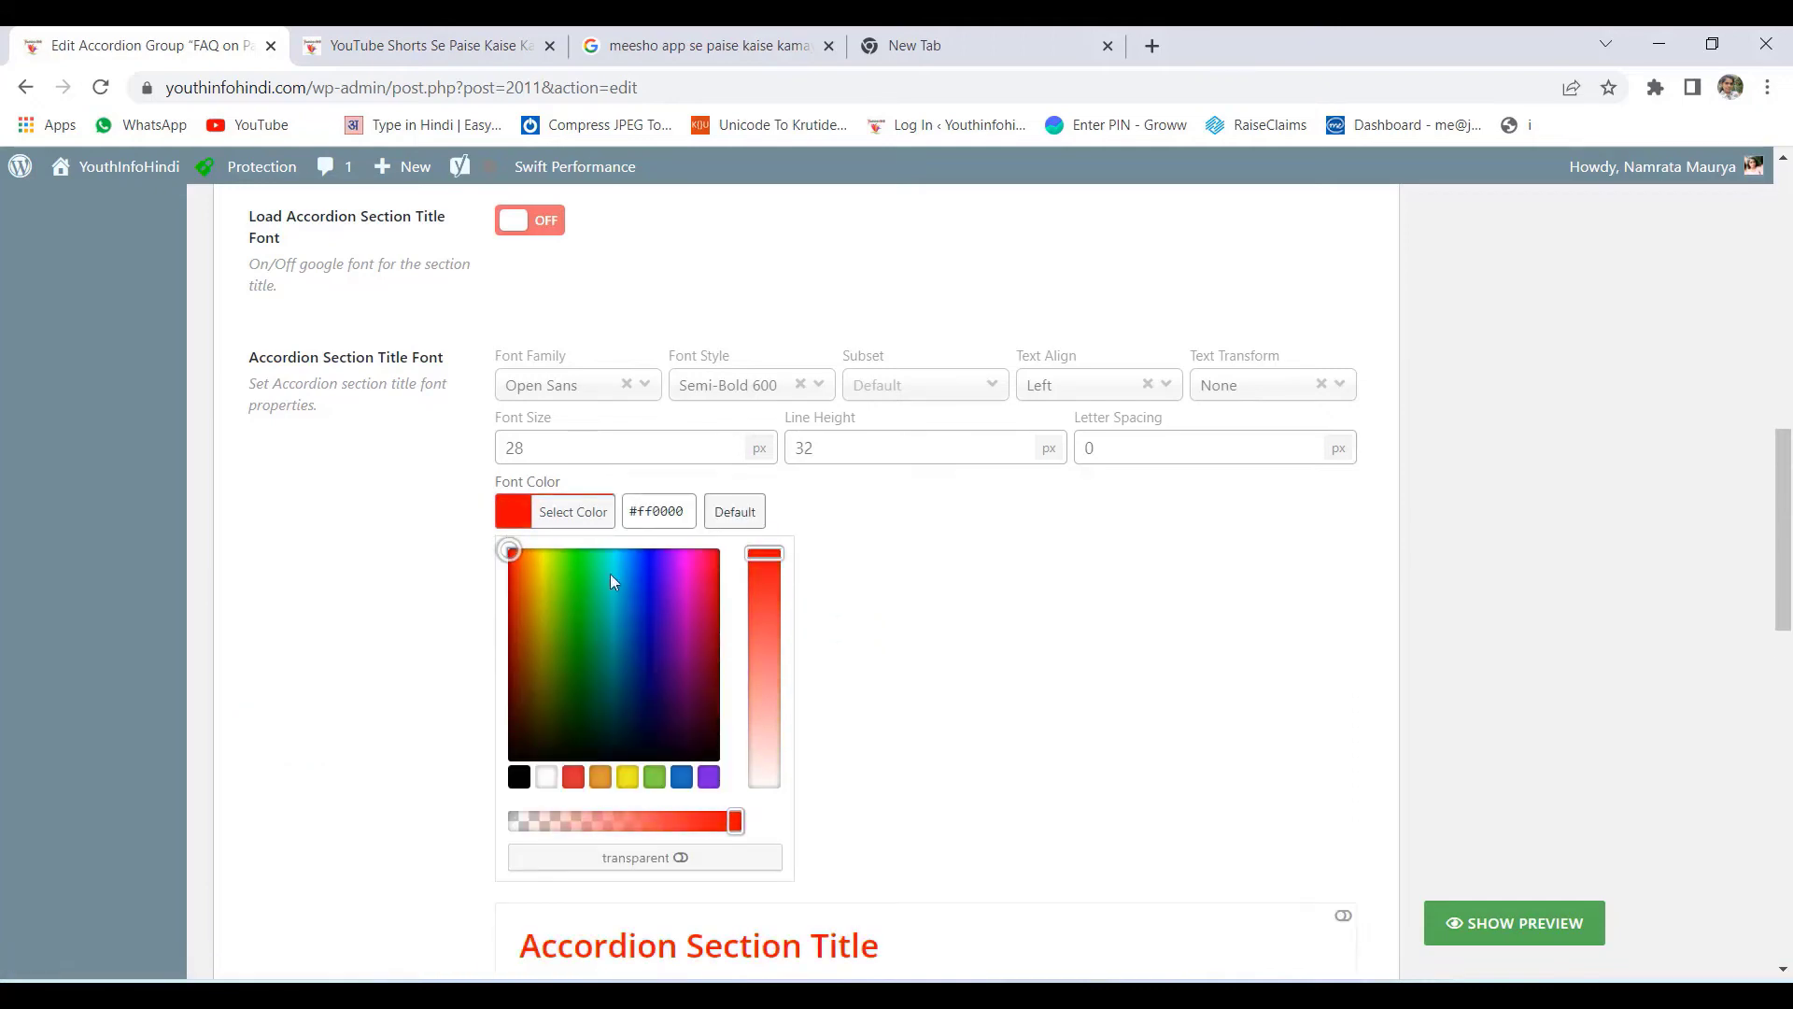
click(941, 580)
Compare the Item Title Font settings with the questions on the published post and review the remaining typography settings
scroll(787, 720, down, 4)
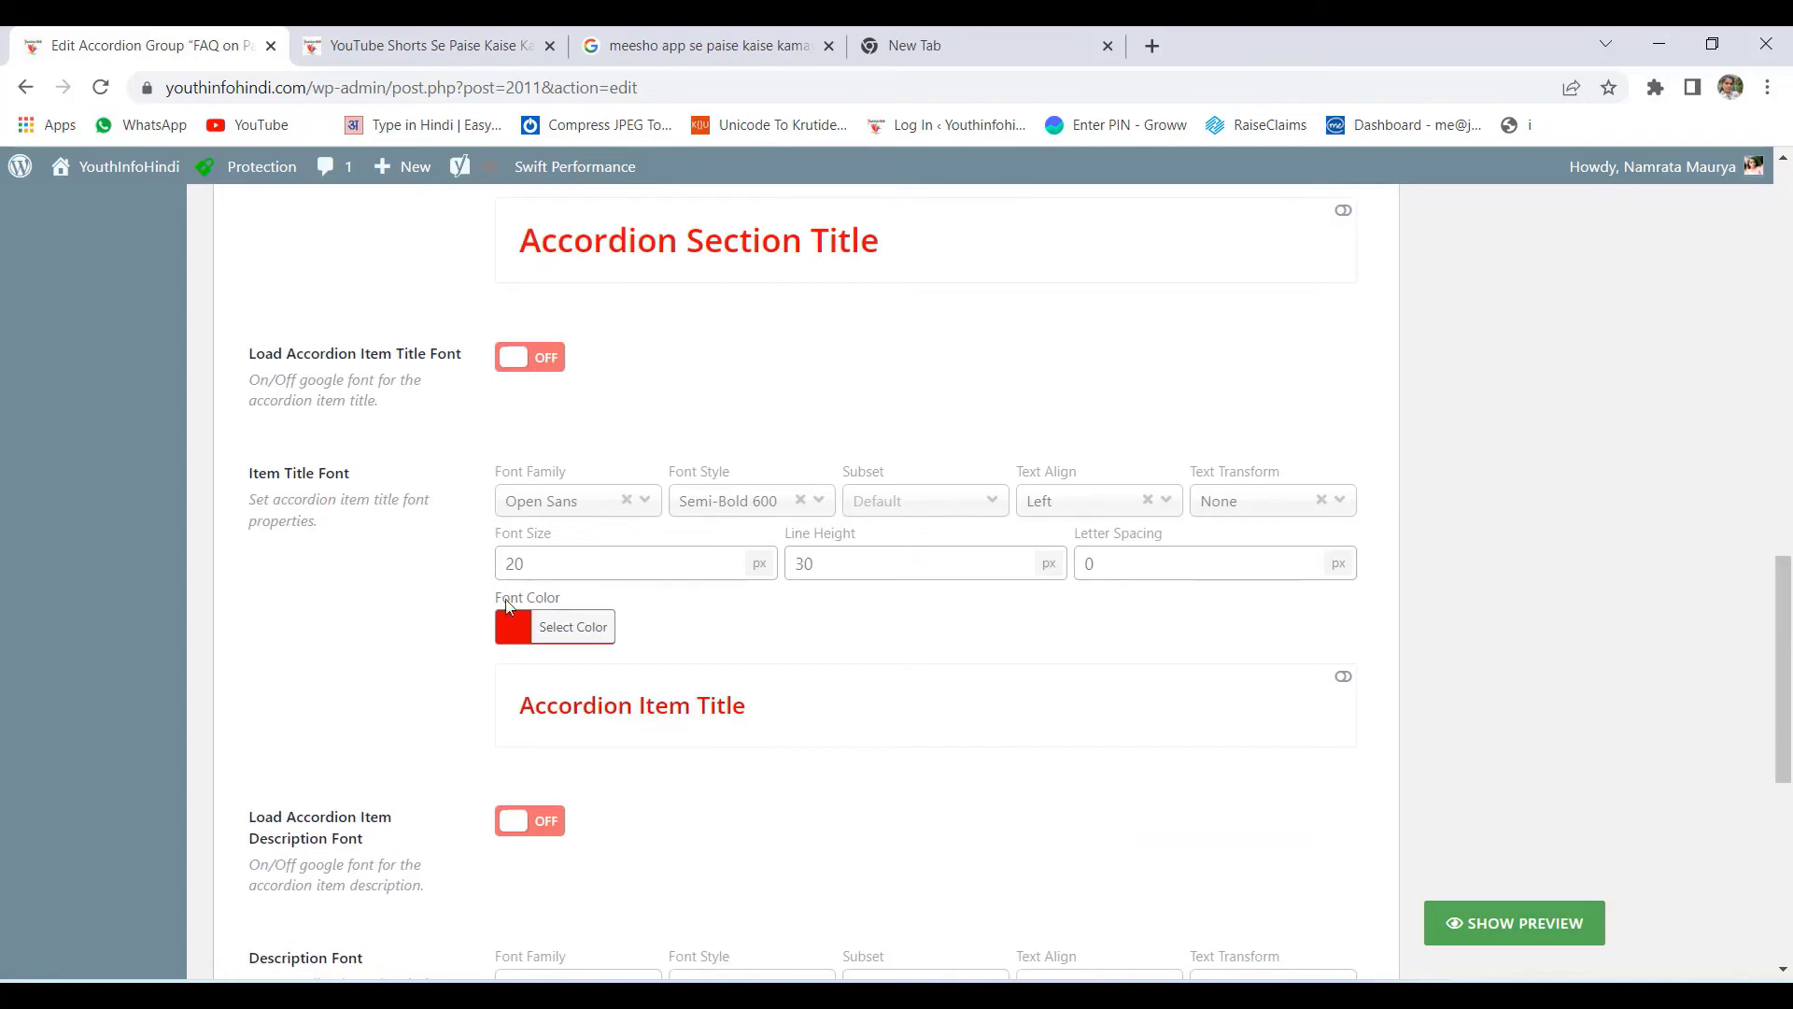
drag(258, 479, 367, 483)
click(512, 38)
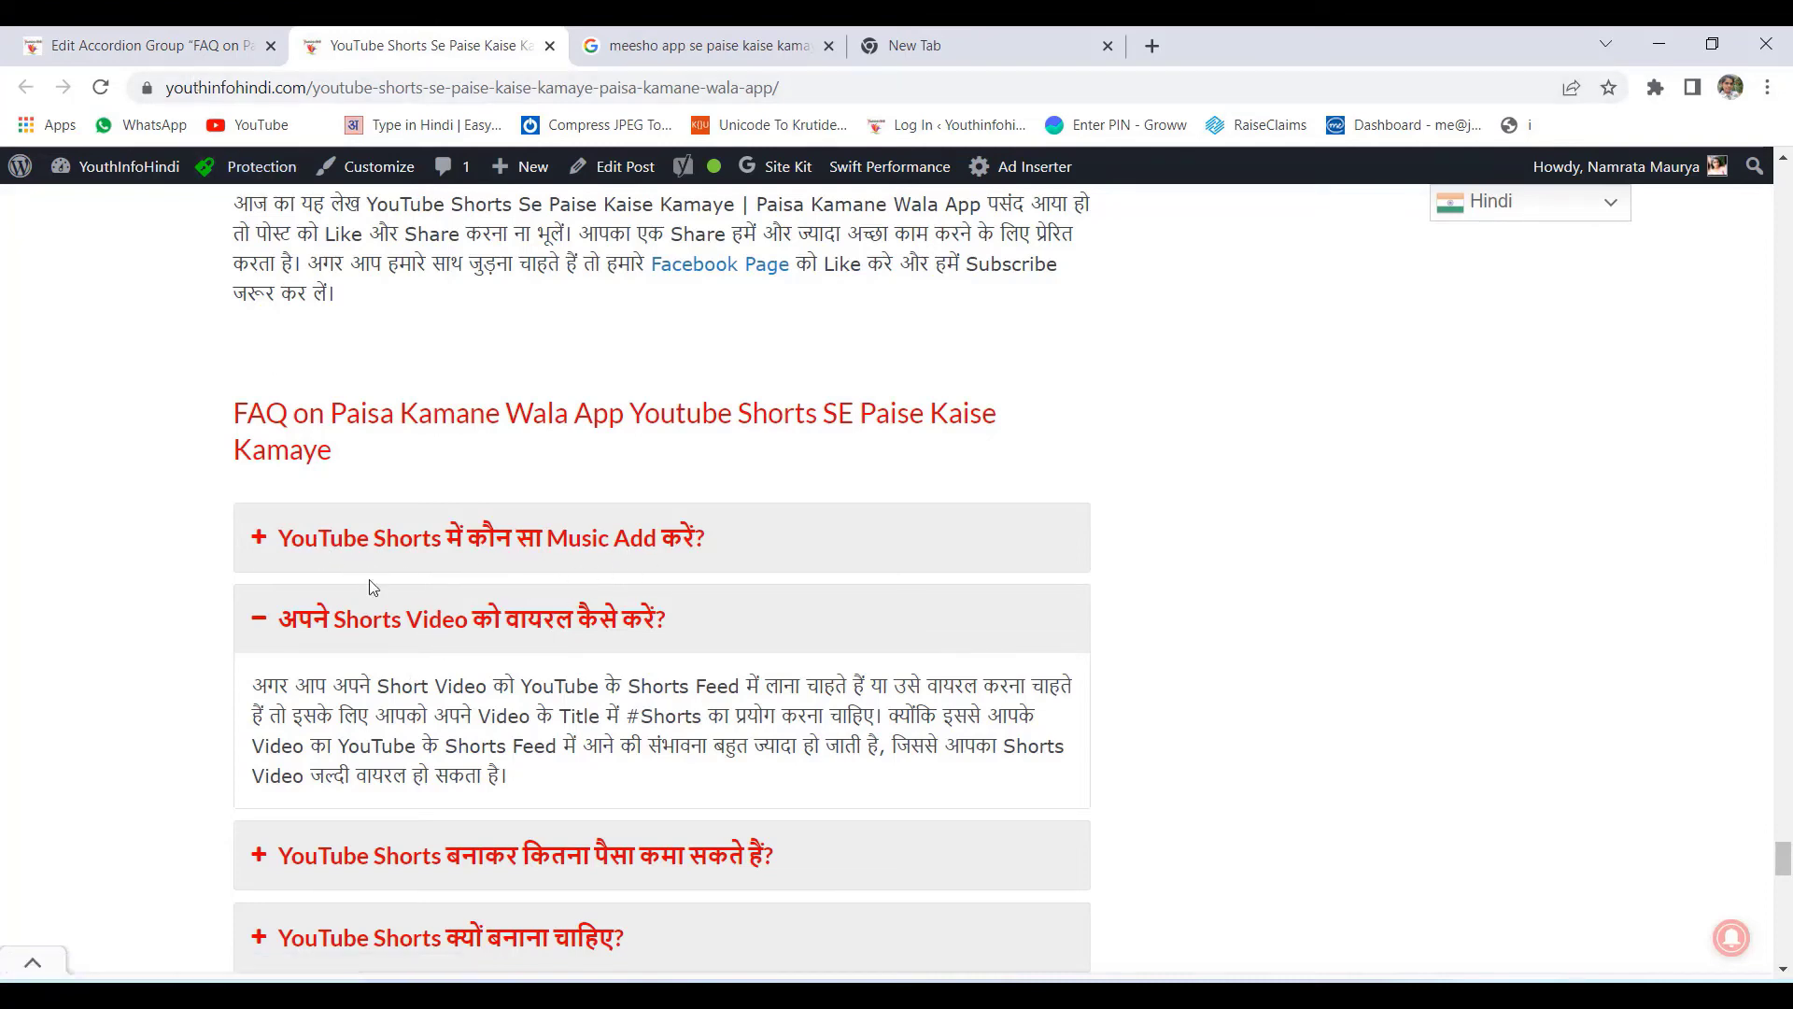
click(130, 37)
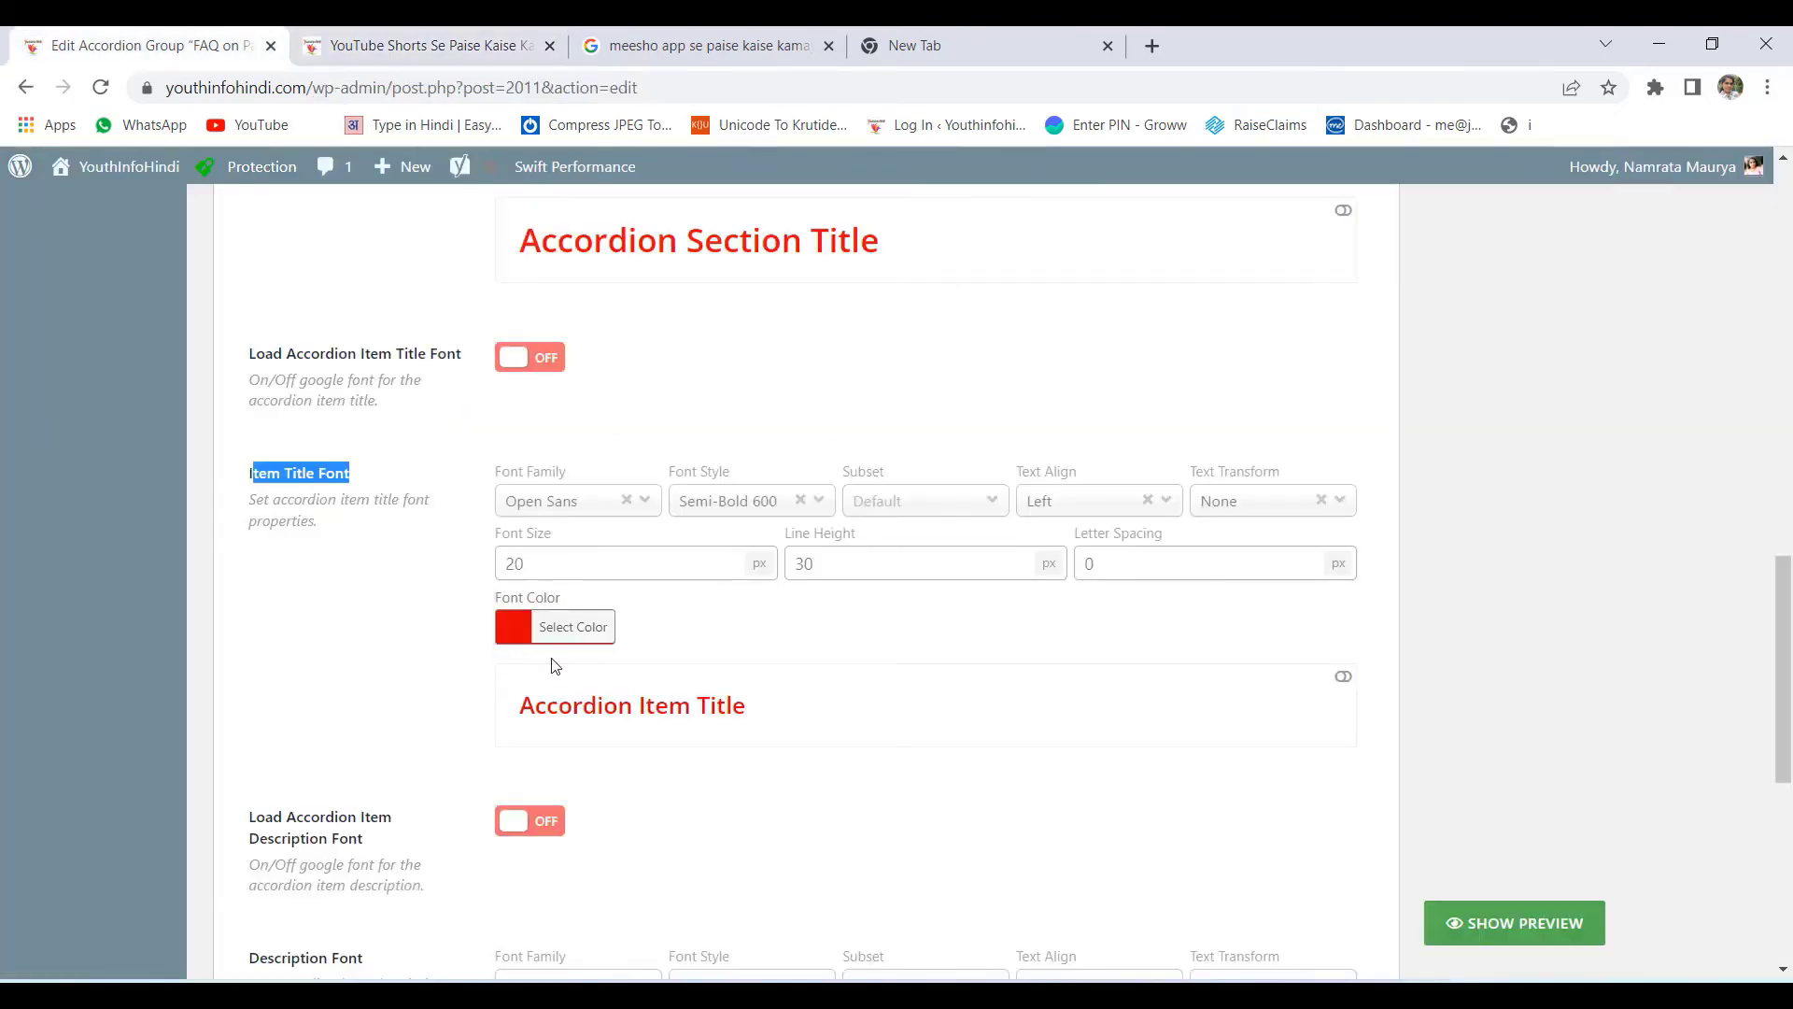
scroll(643, 760, down, 6)
scroll(773, 799, up, 19)
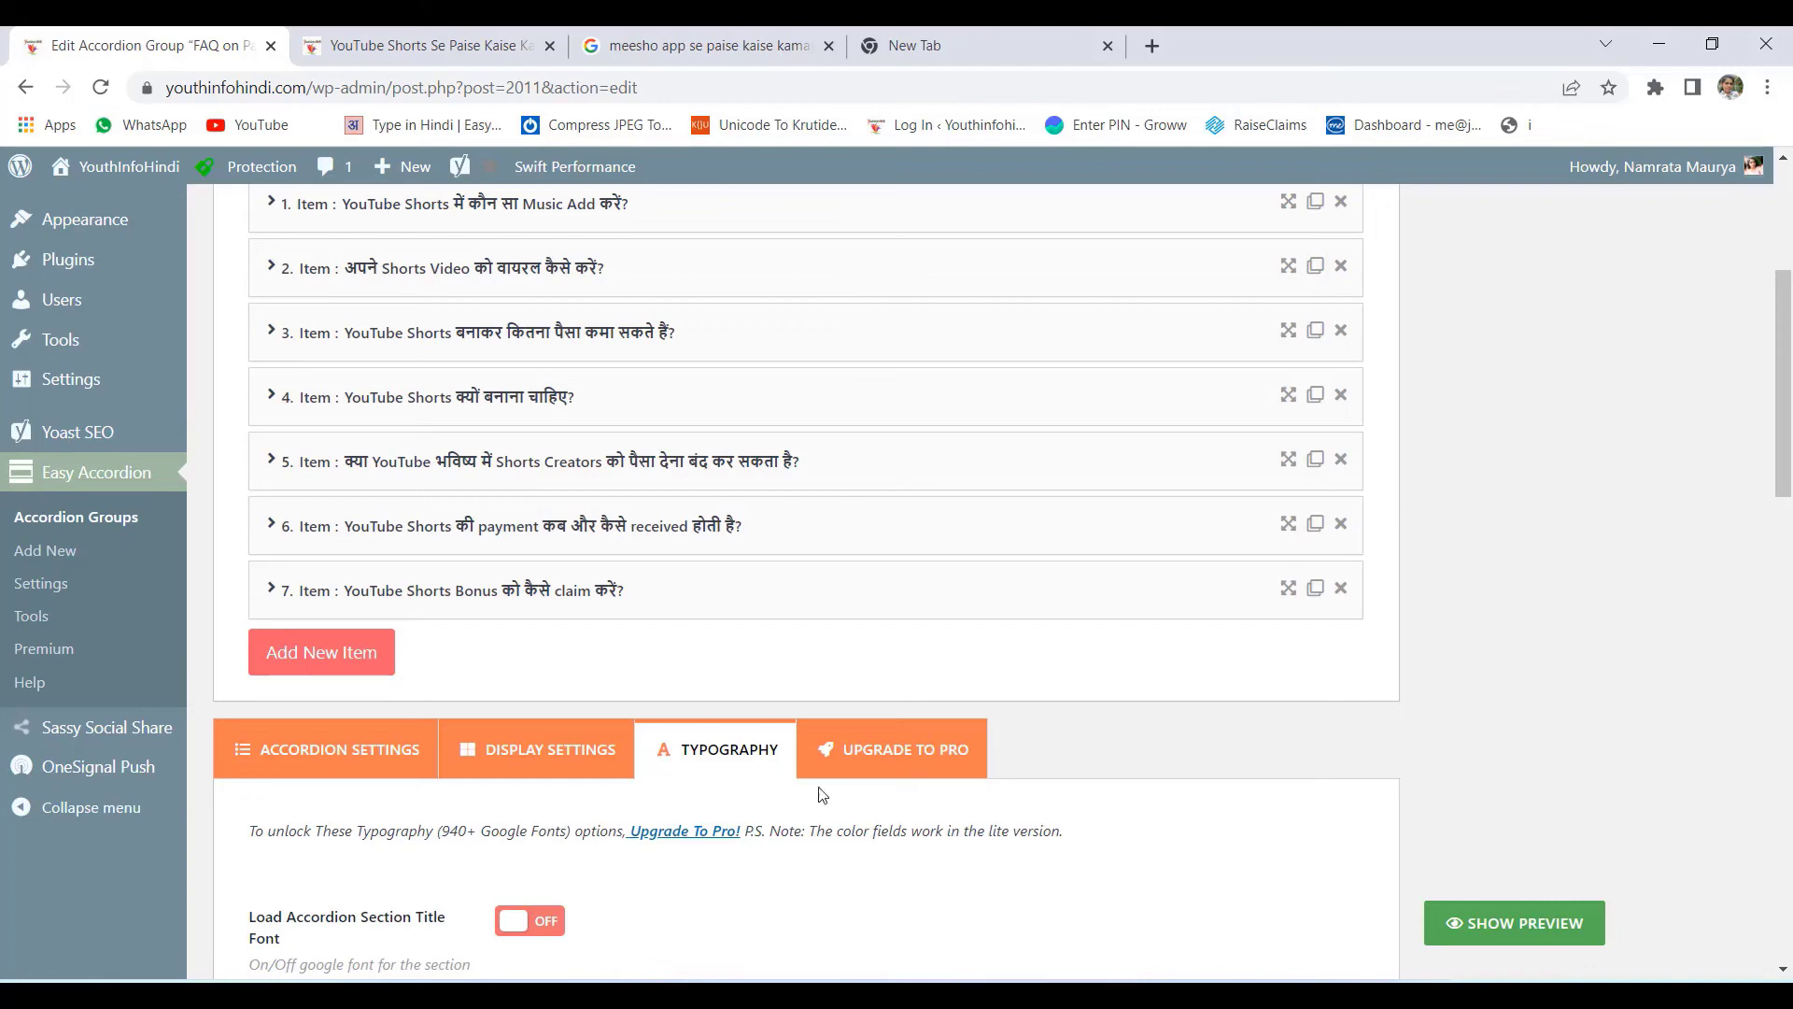
scroll(854, 849, down, 5)
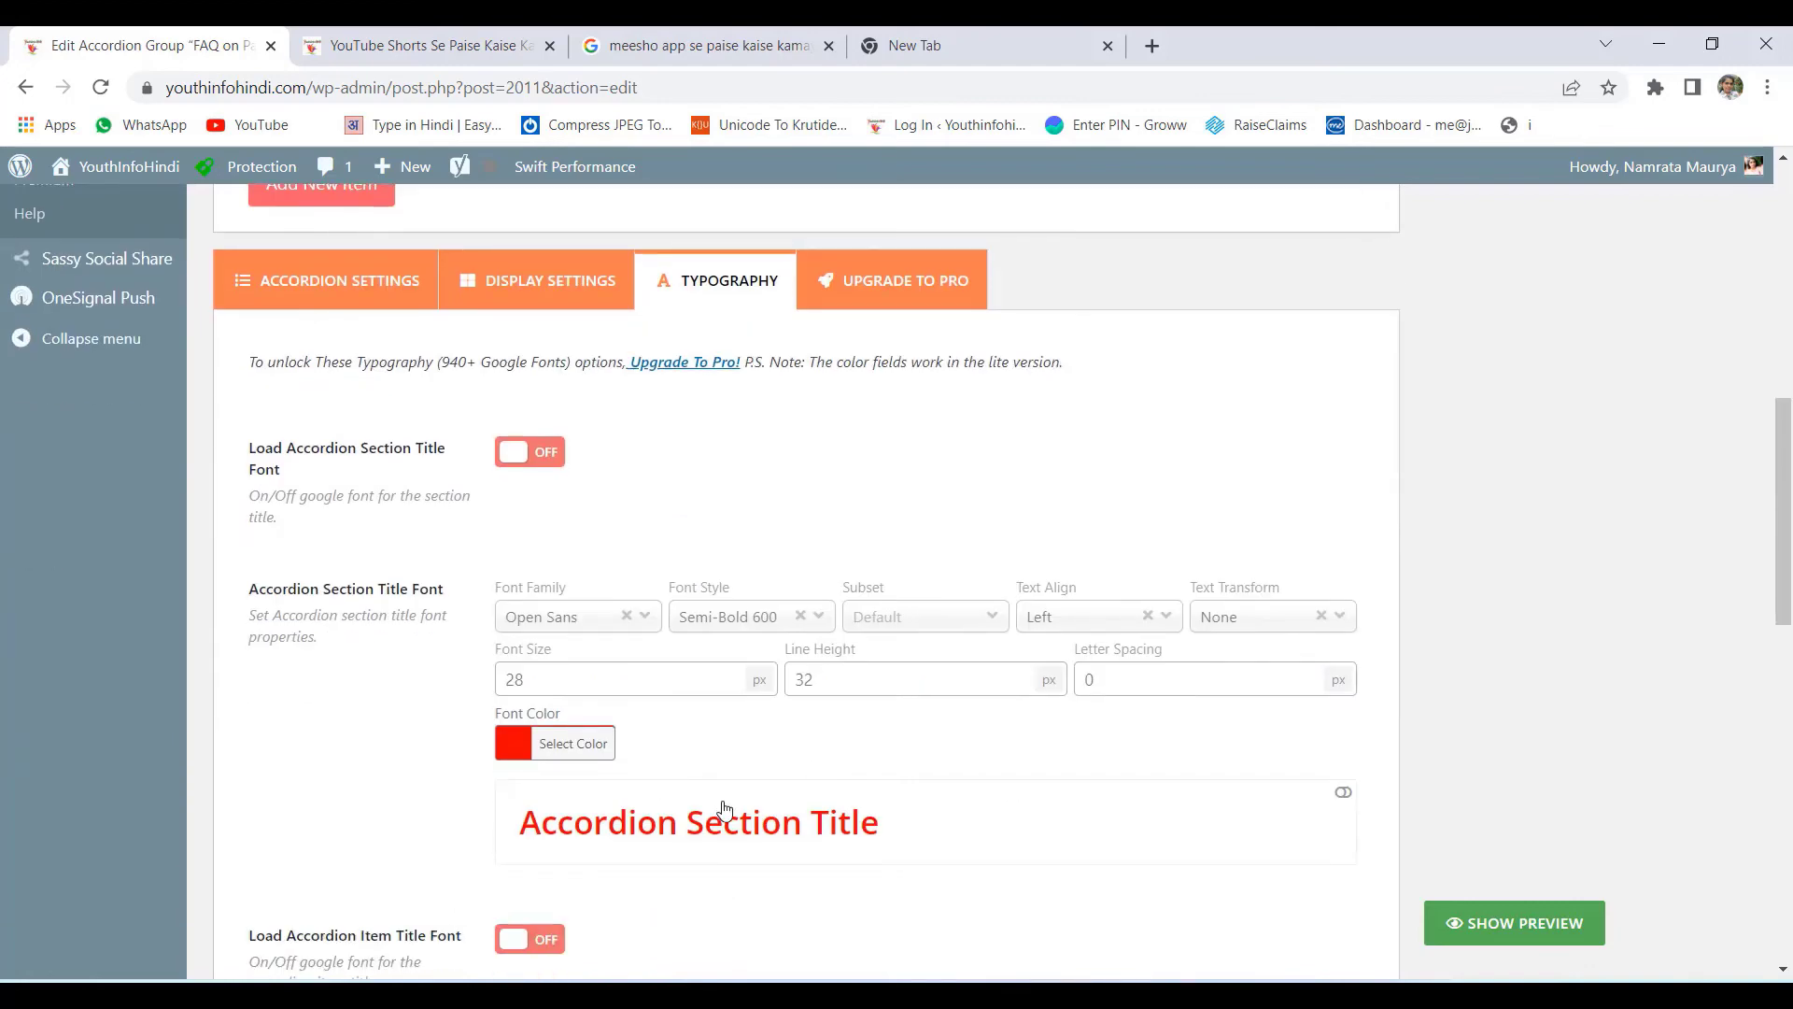
scroll(725, 811, down, 6)
scroll(727, 808, up, 20)
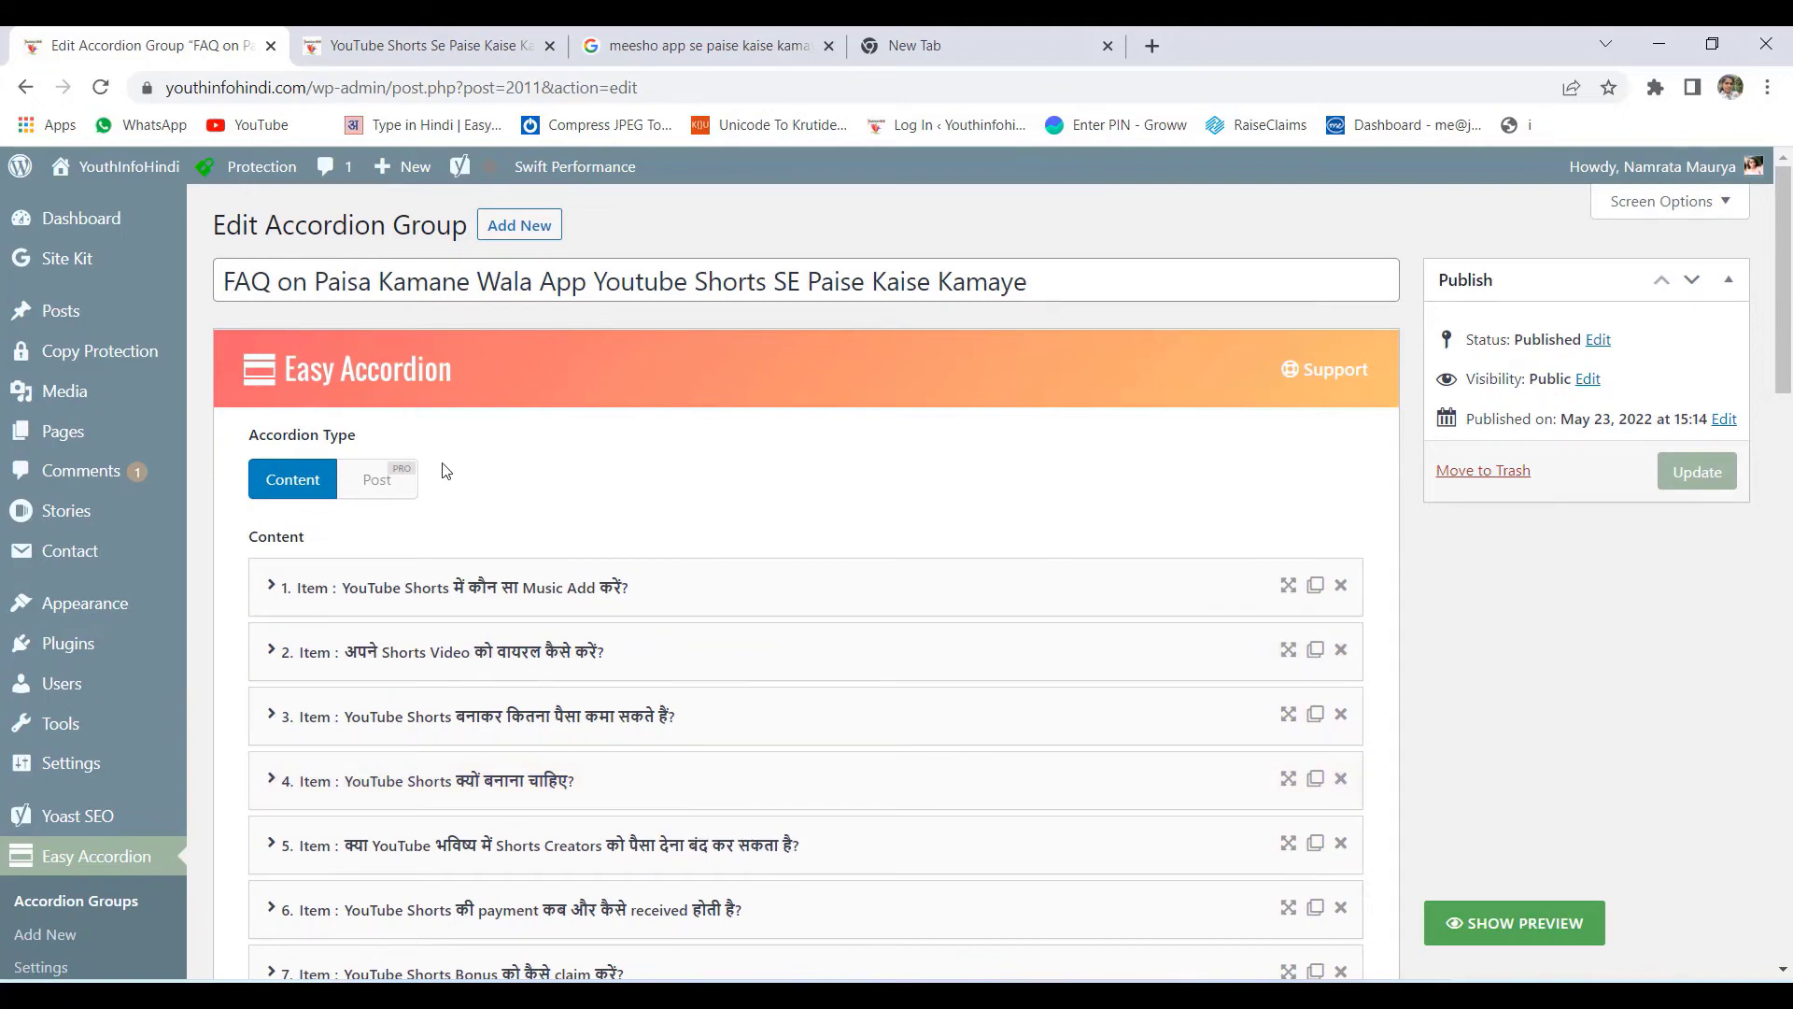
mouse_move(166, 542)
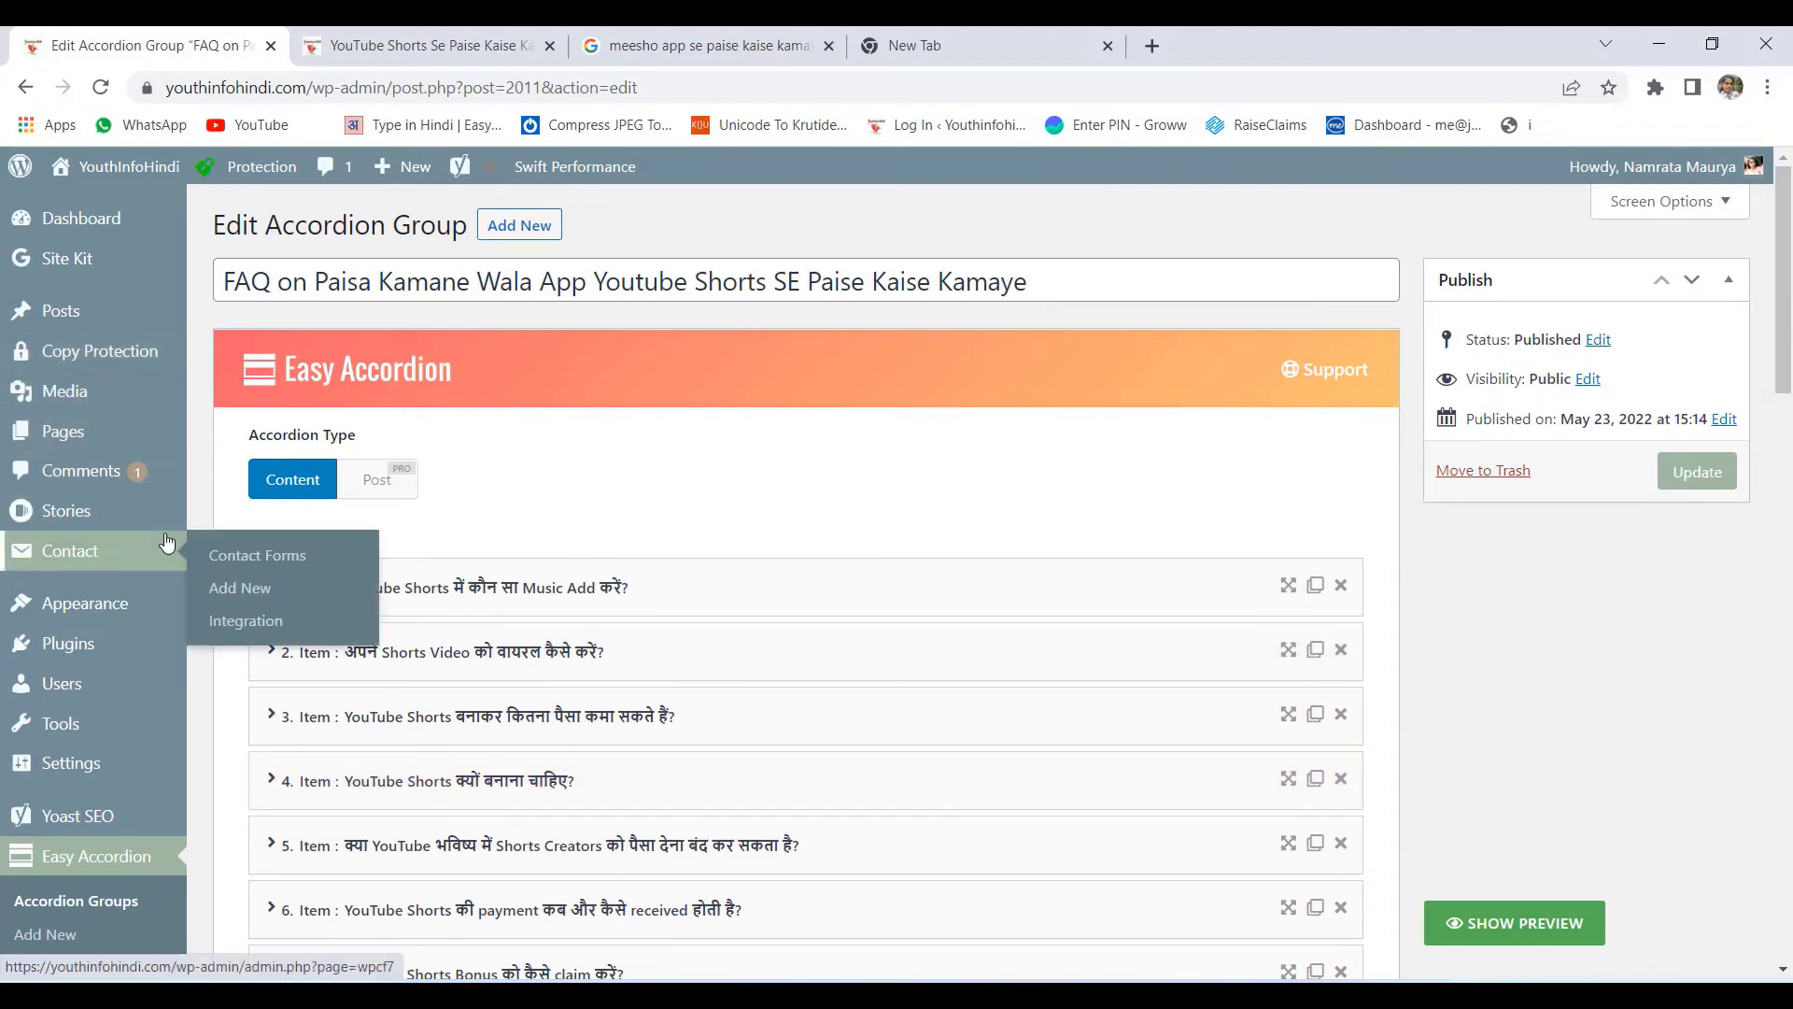
Open the list of all posts and review the FAQ accordion at the end of the published YouTube Shorts post
click(60, 310)
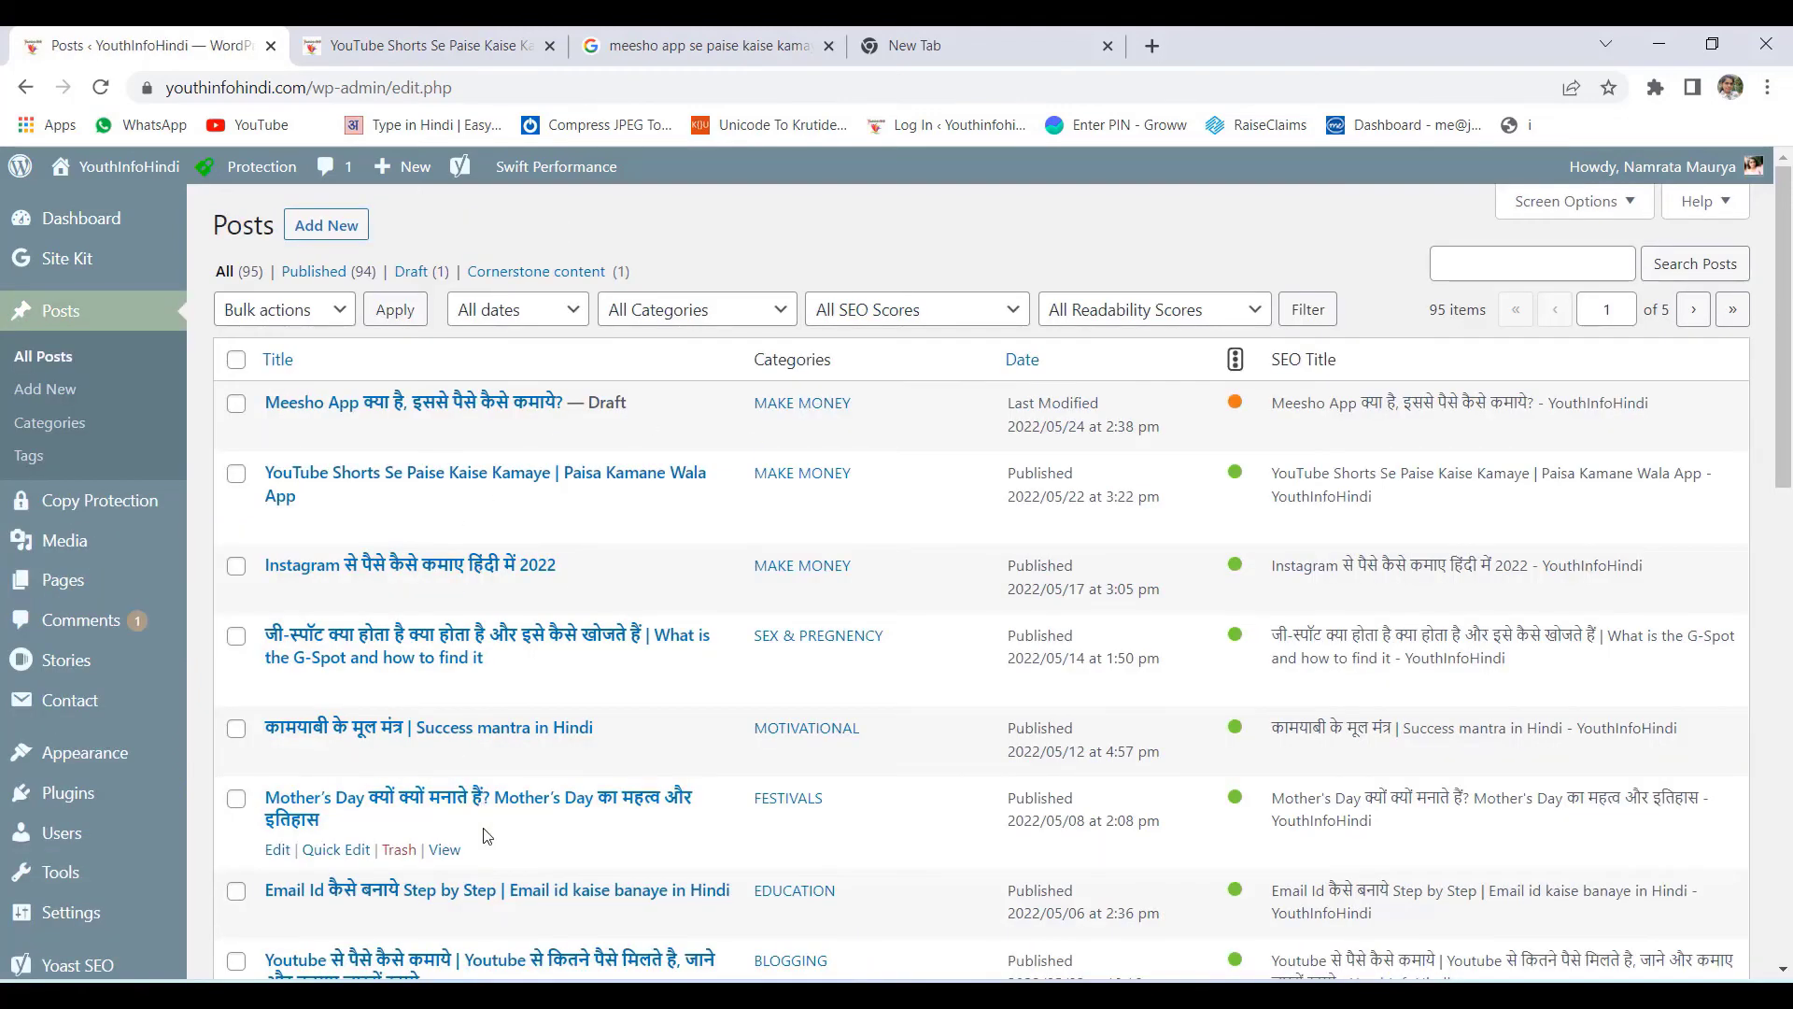
click(436, 44)
scroll(735, 558, down, 6)
scroll(735, 558, up, 4)
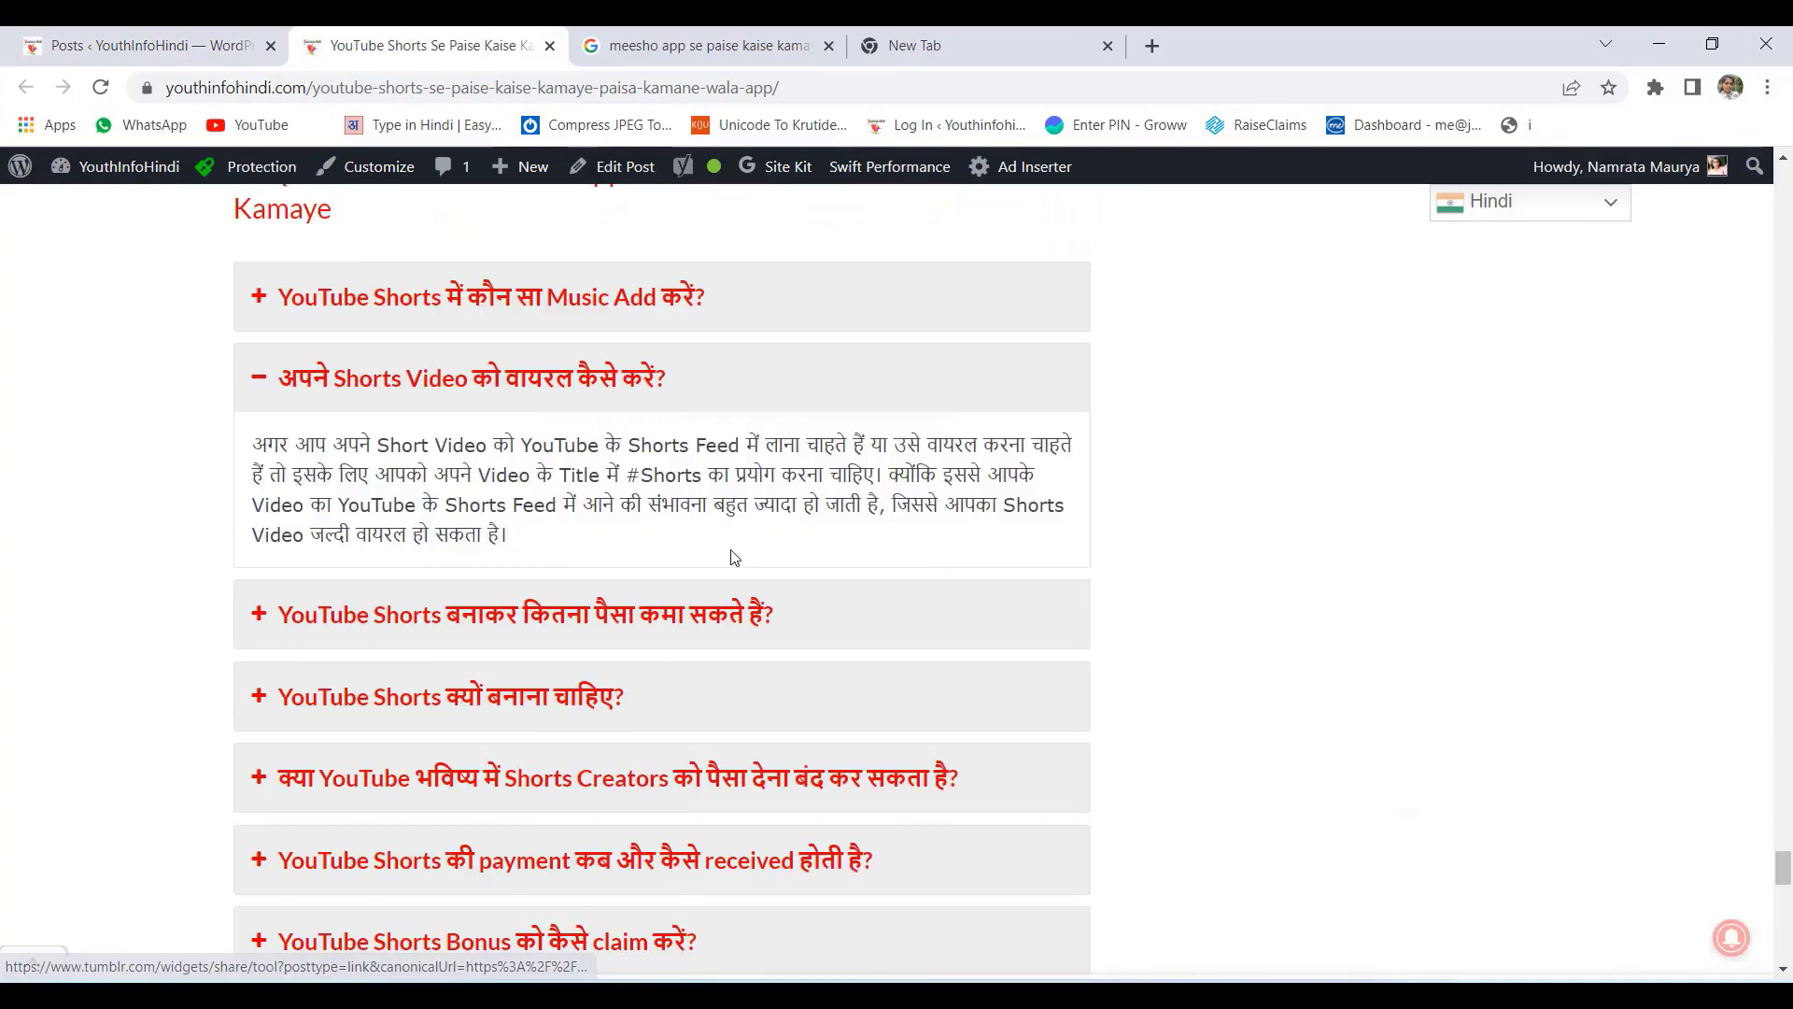
scroll(735, 558, up, 5)
scroll(735, 551, down, 14)
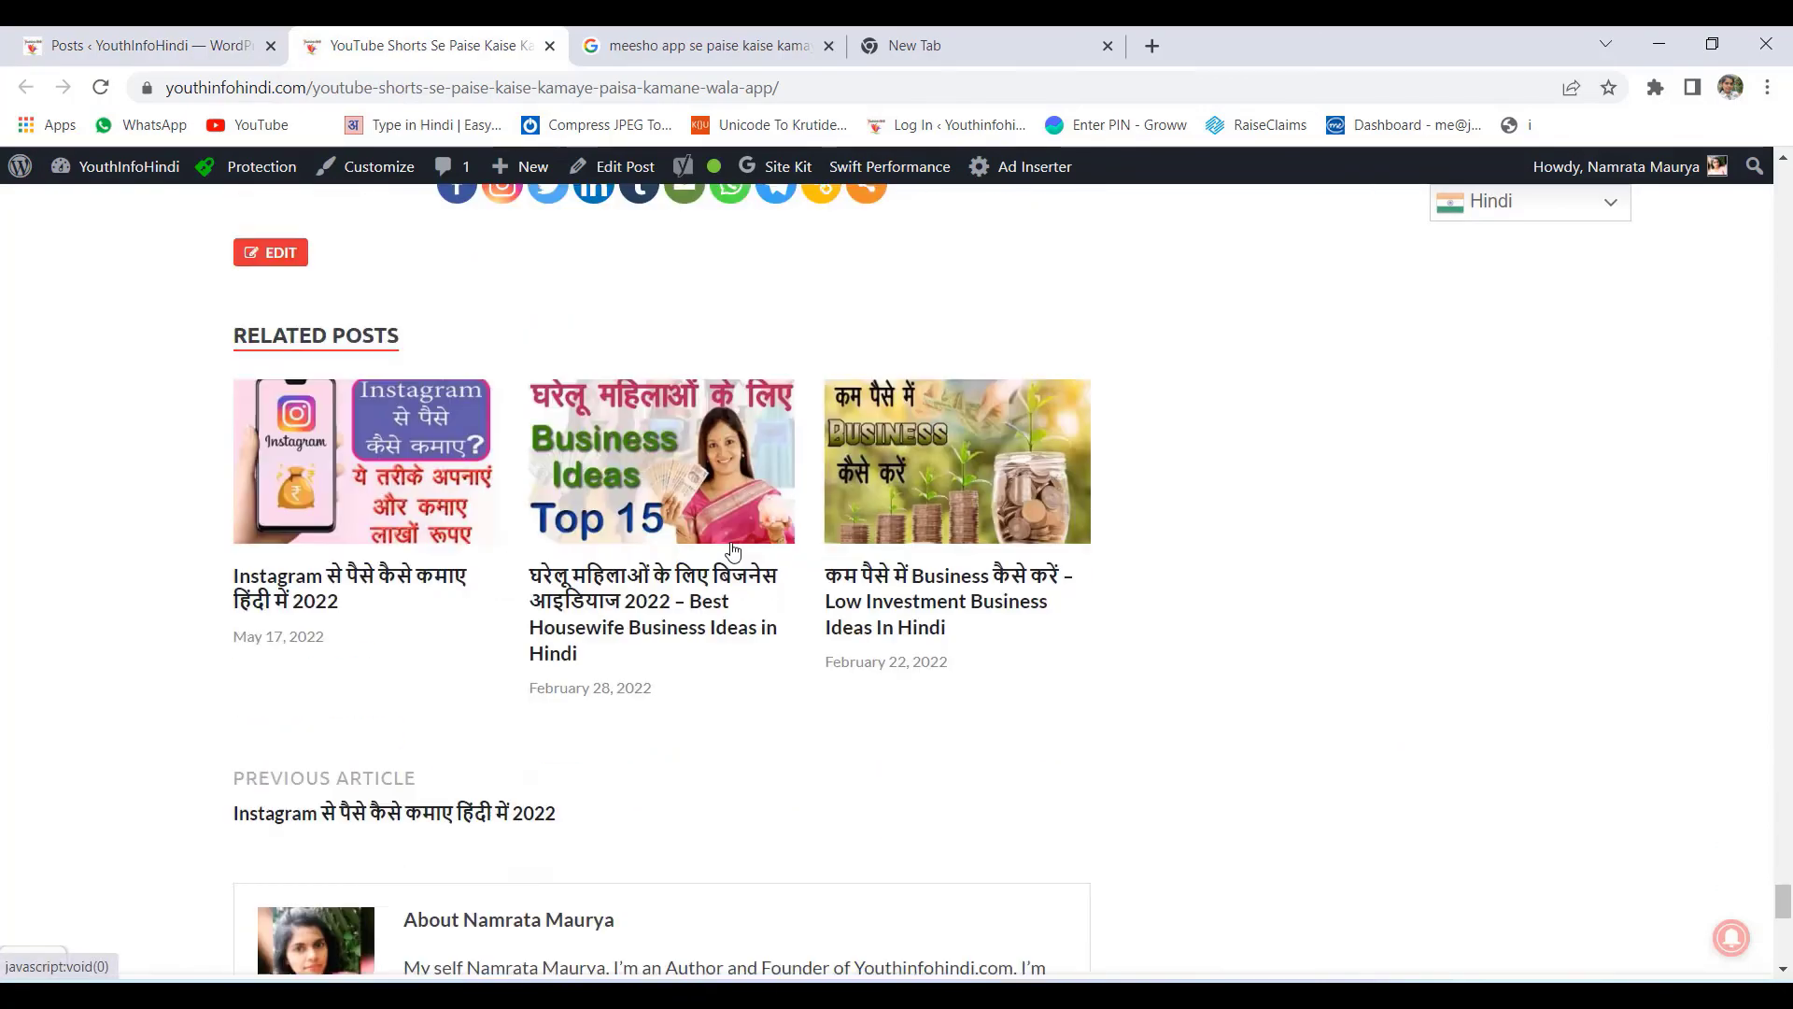
scroll(735, 551, up, 8)
scroll(733, 549, up, 10)
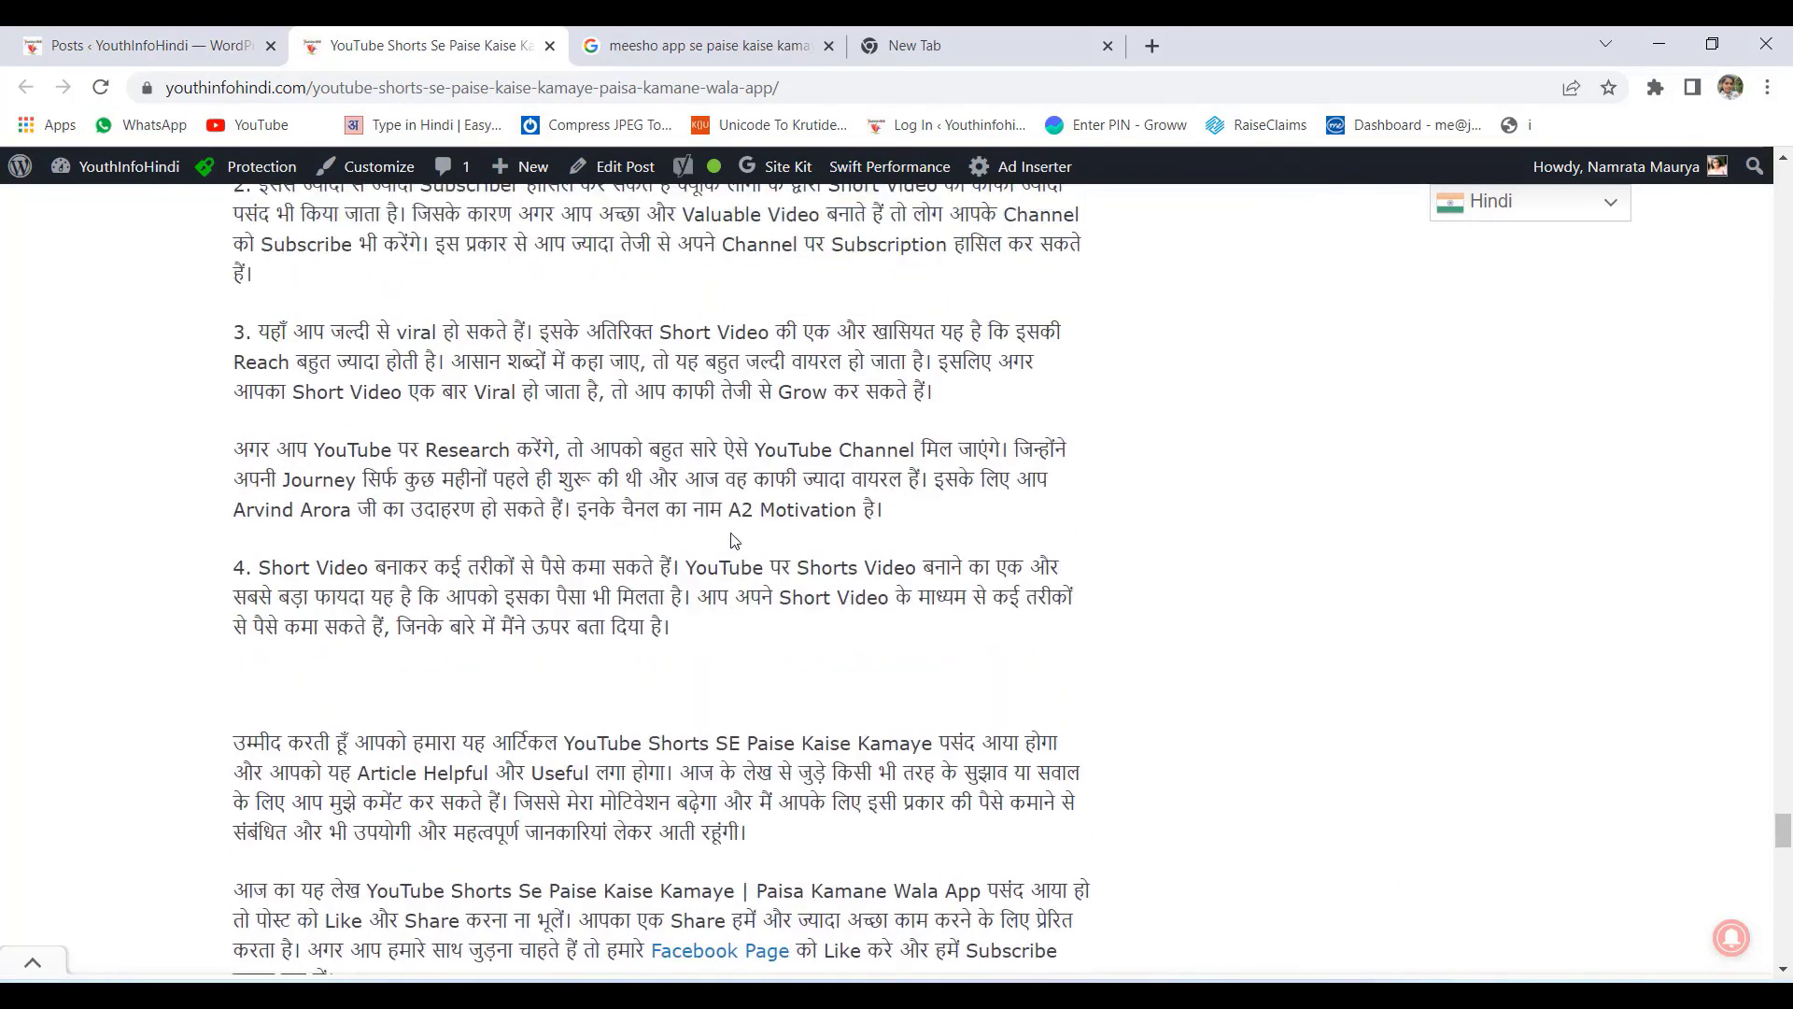
scroll(669, 537, down, 7)
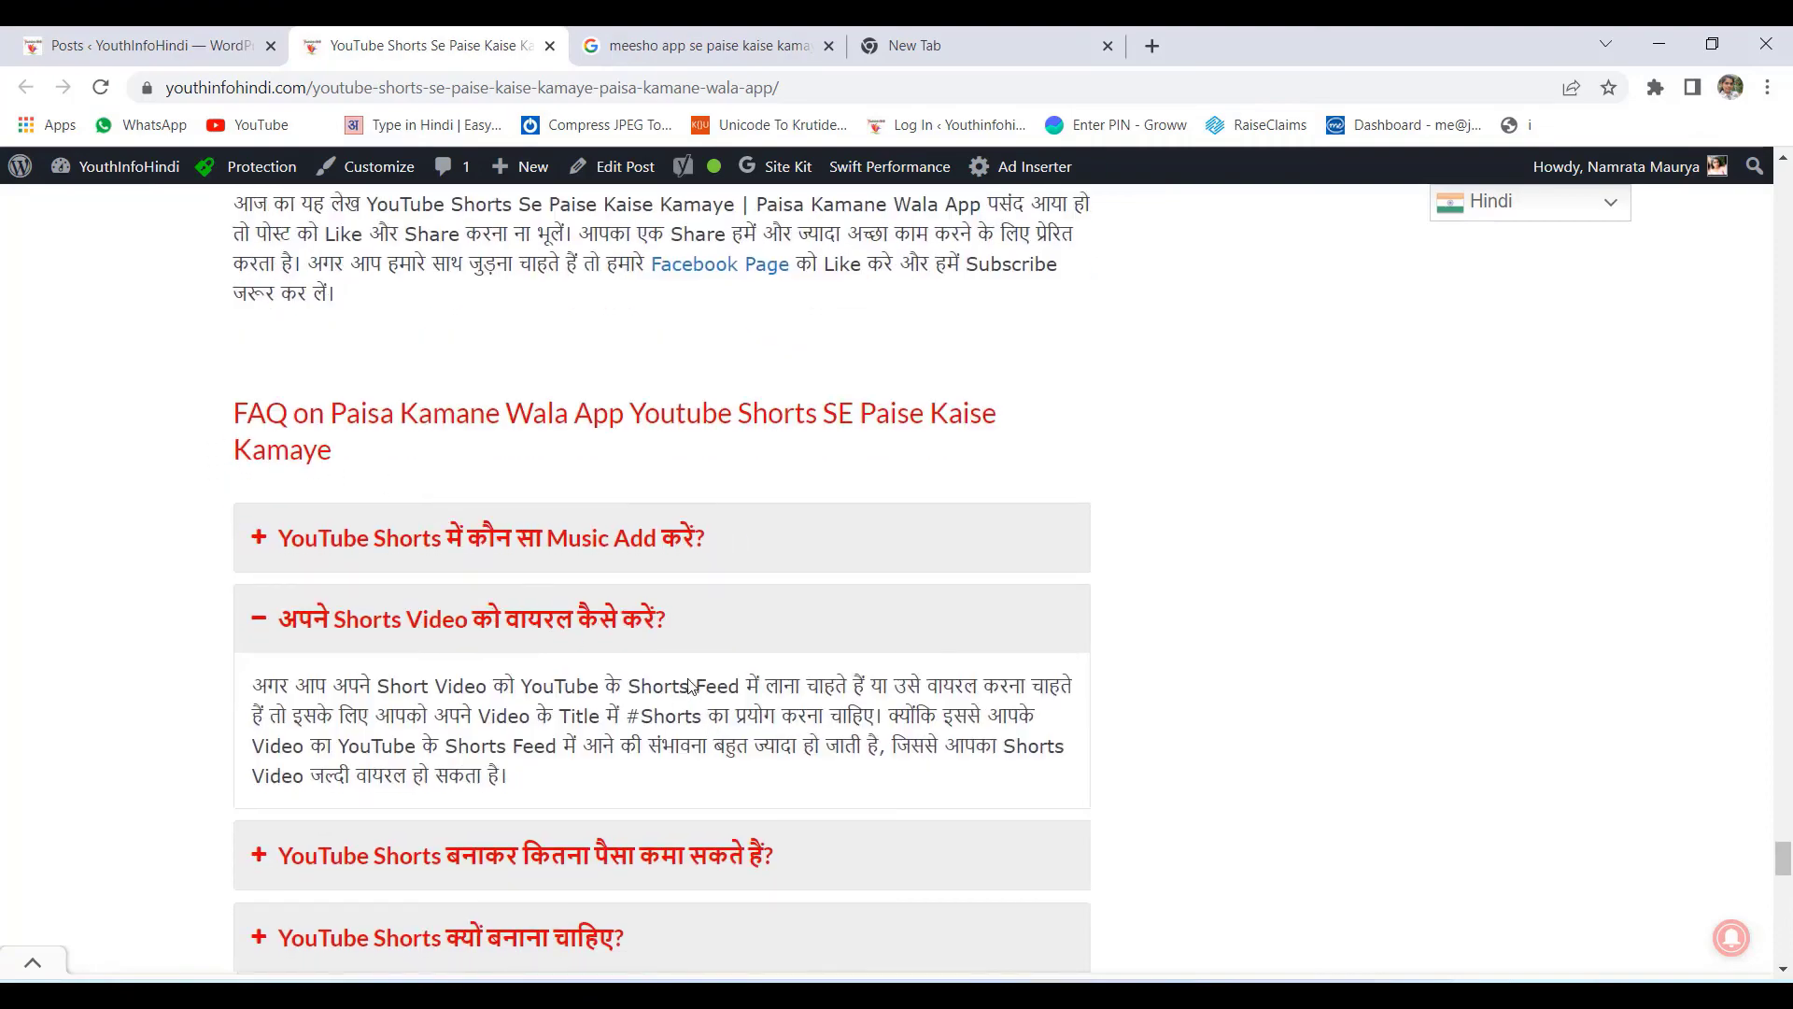
Look back through the published YouTube Shorts article's body sections above the FAQ
scroll(690, 687, up, 15)
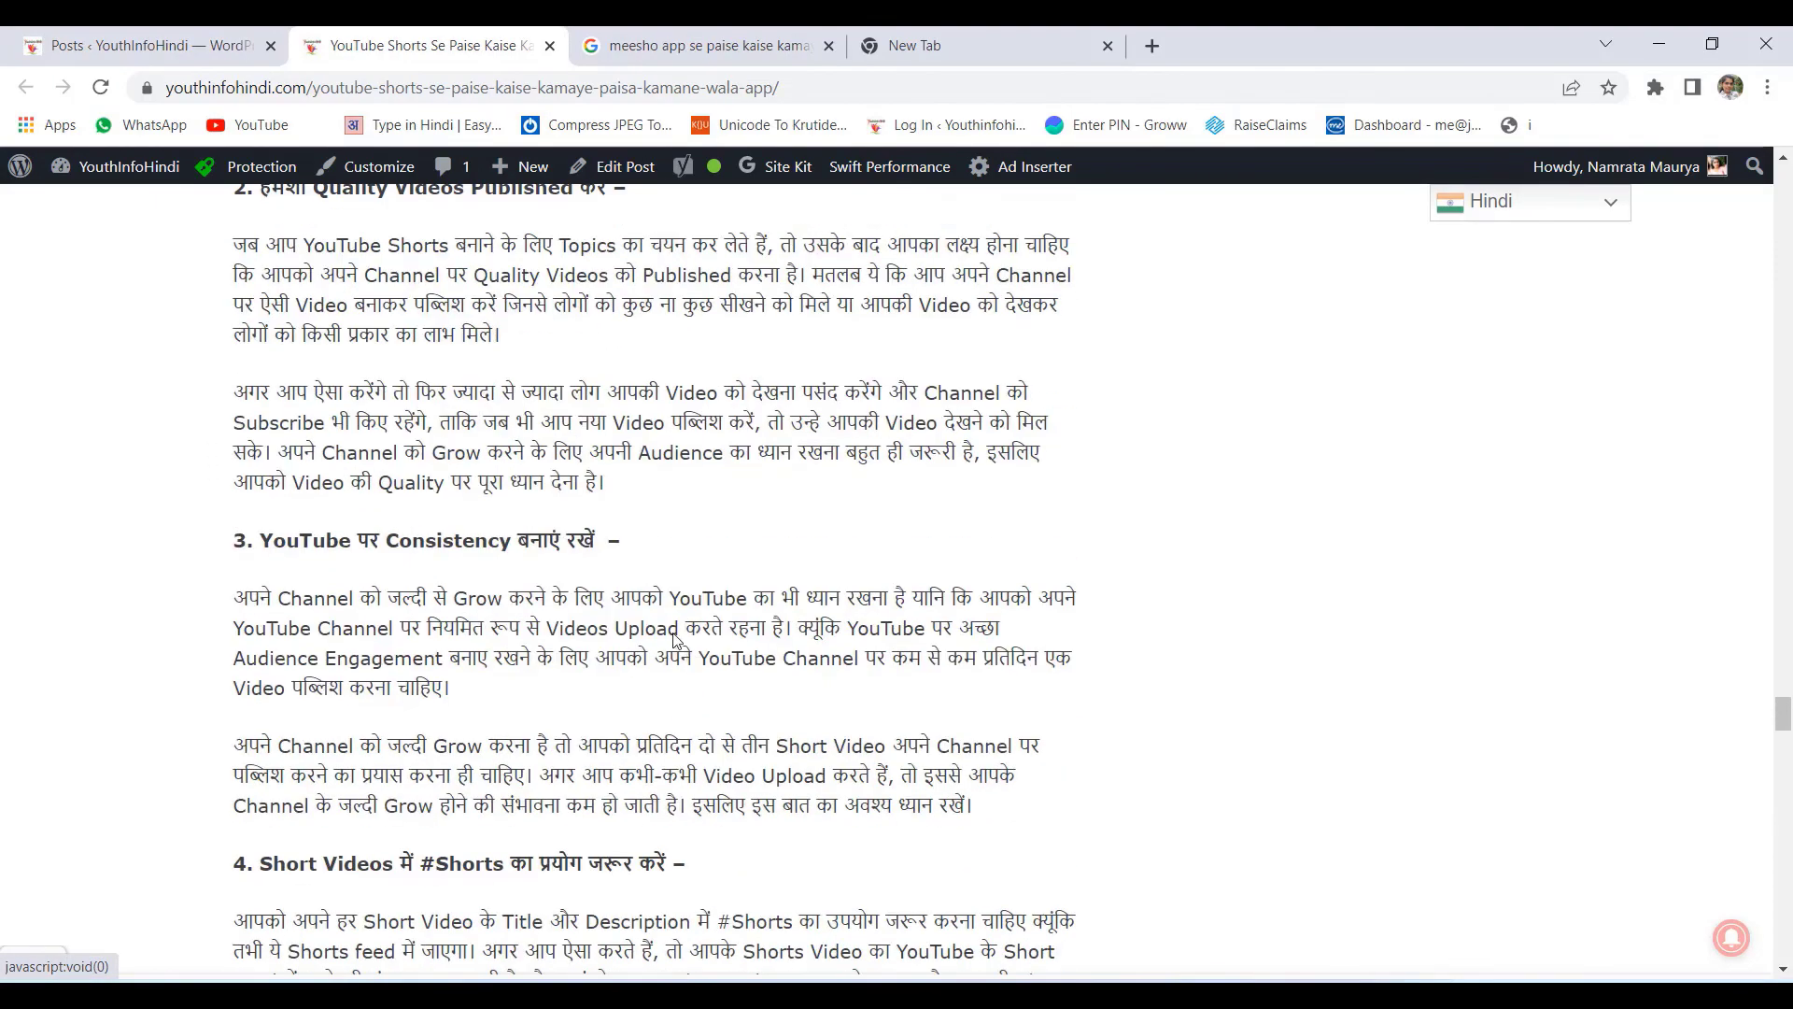
scroll(674, 637, up, 15)
scroll(659, 625, down, 12)
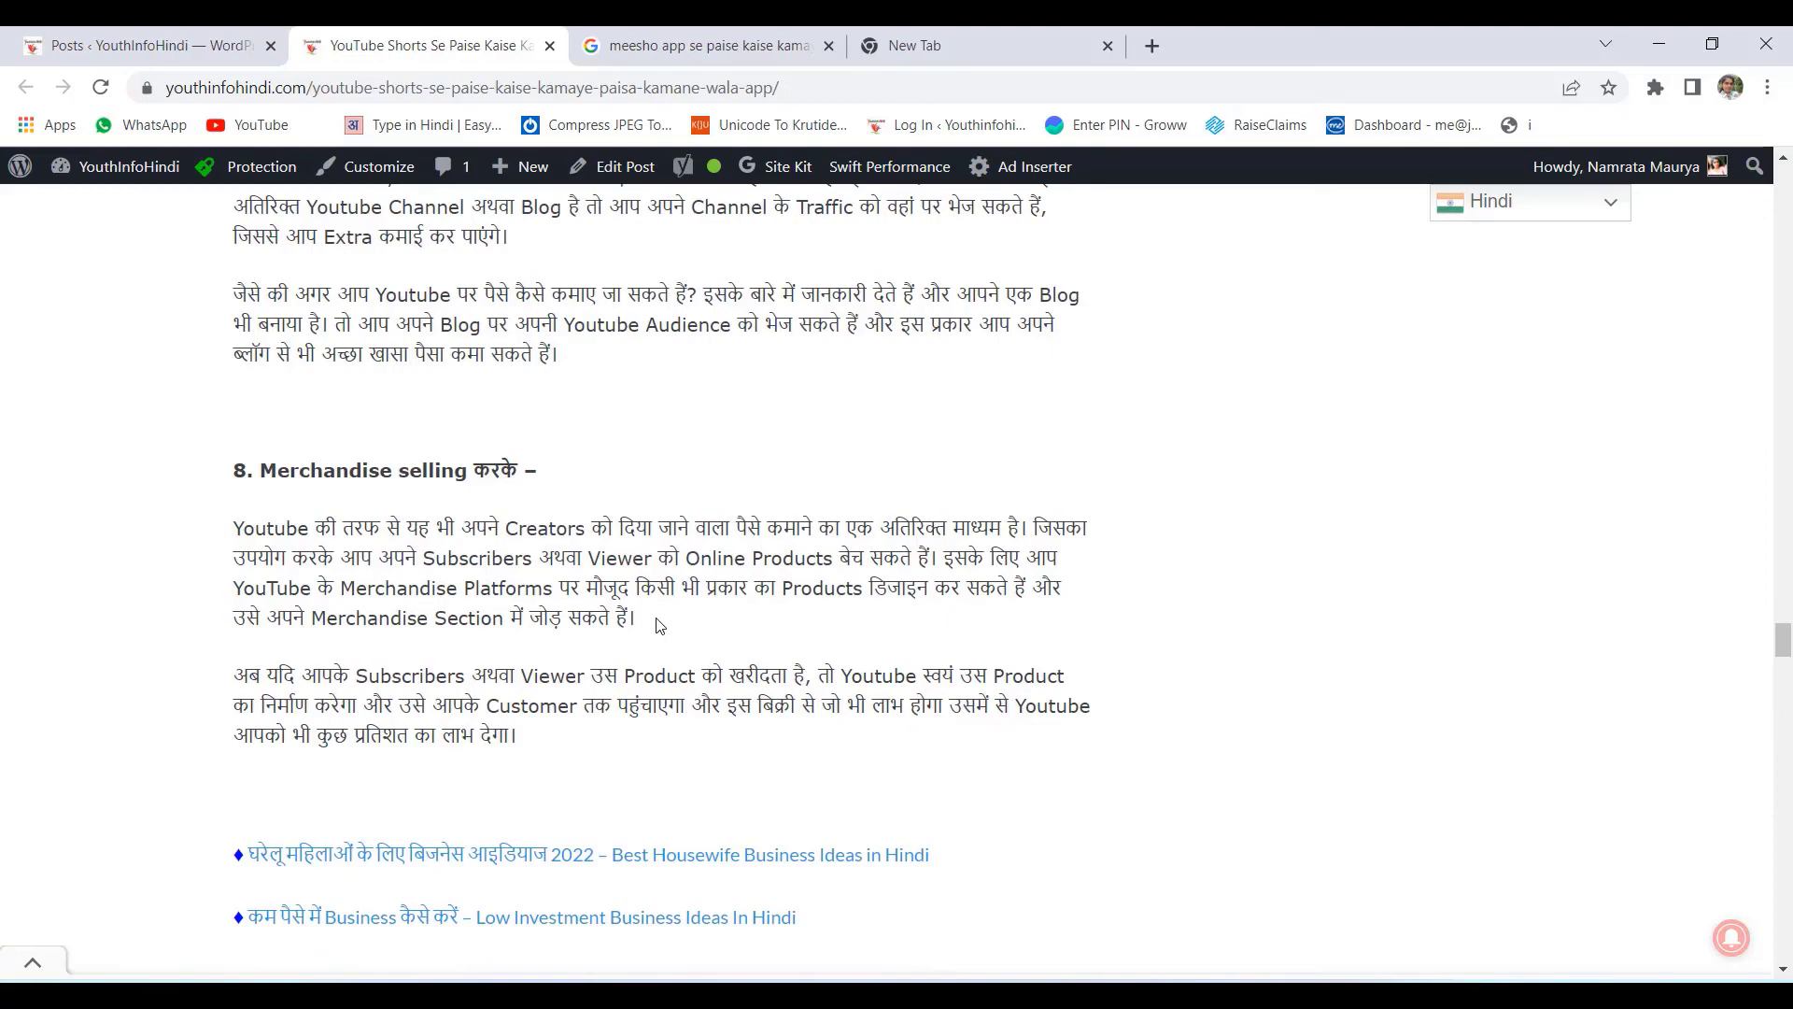
scroll(605, 593, up, 20)
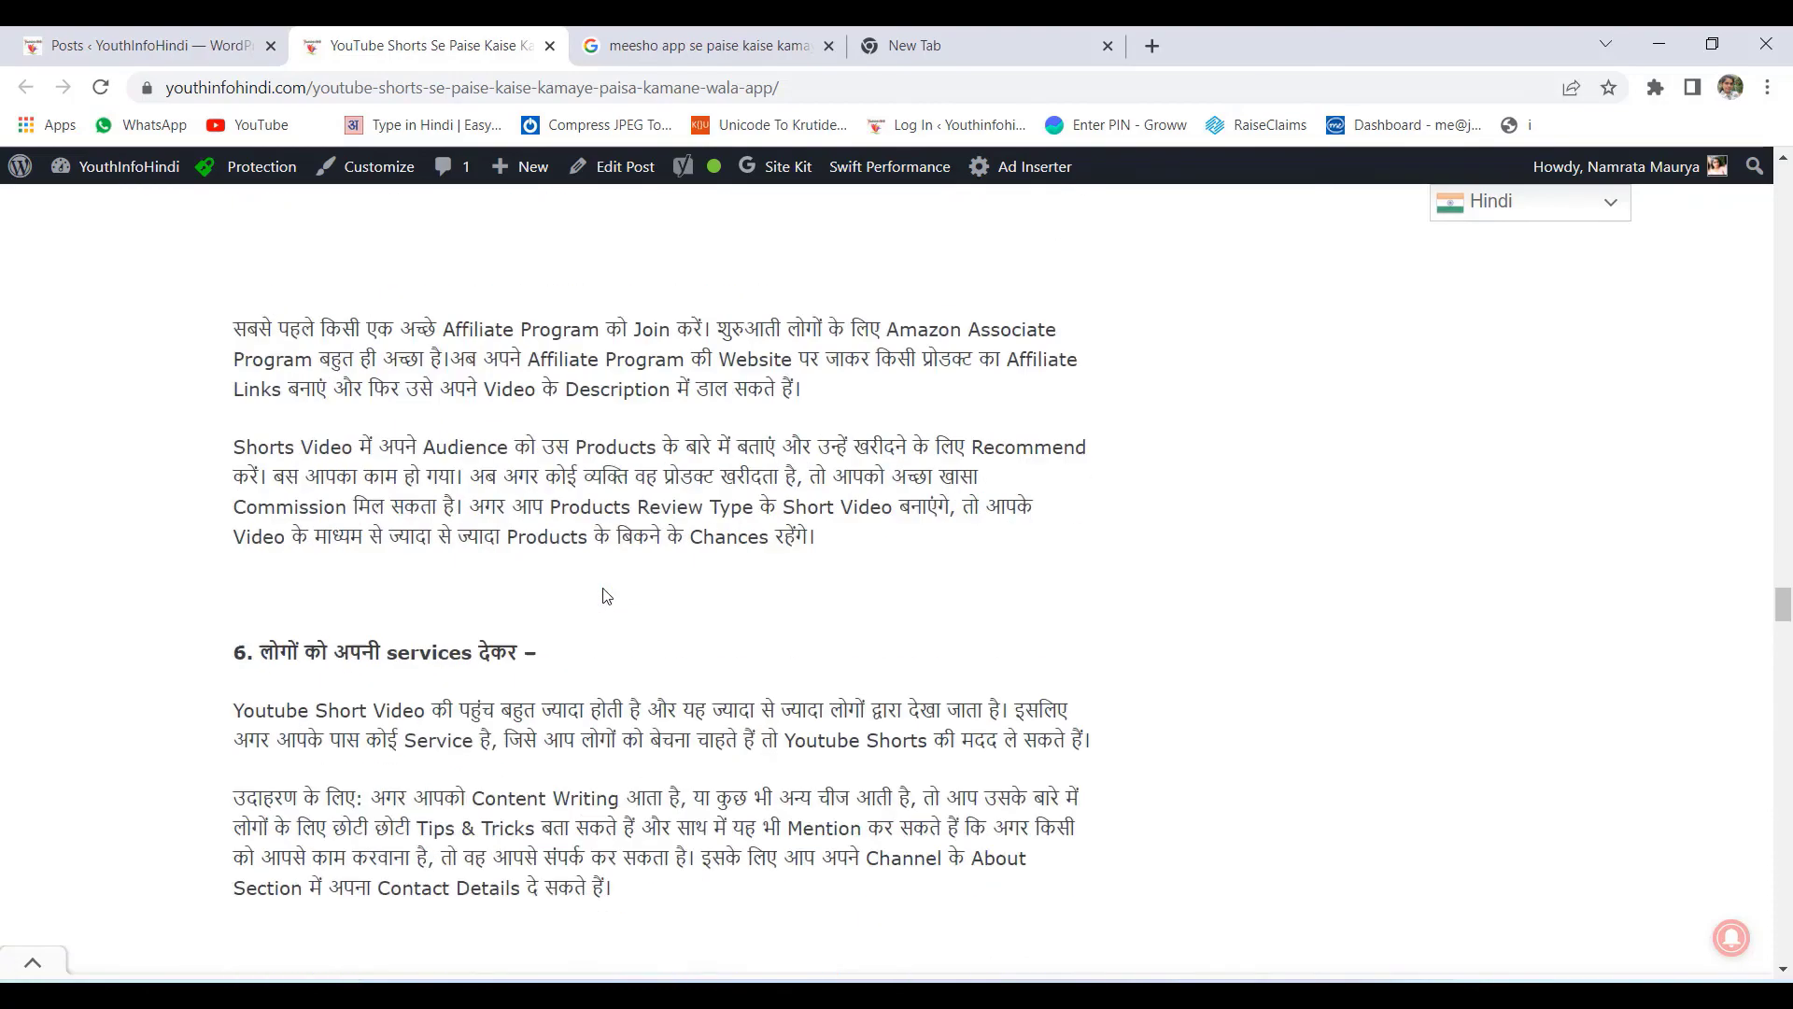
scroll(603, 595, up, 20)
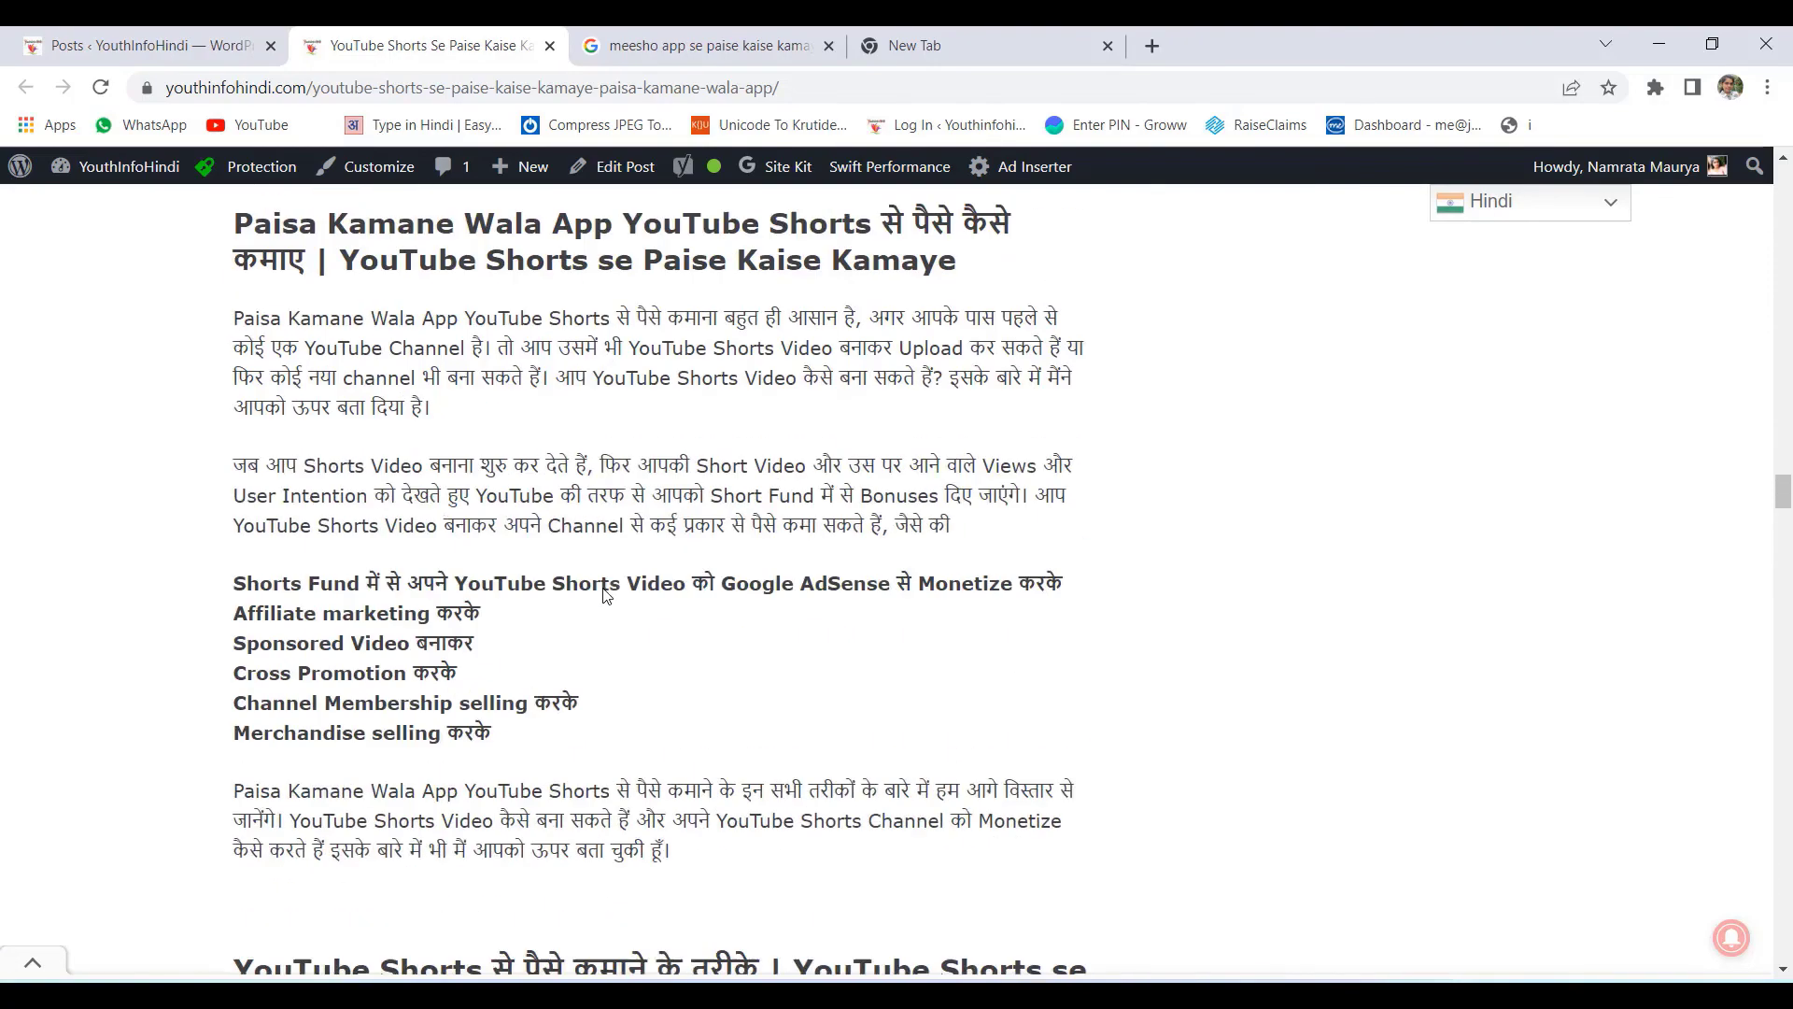
scroll(605, 593, up, 10)
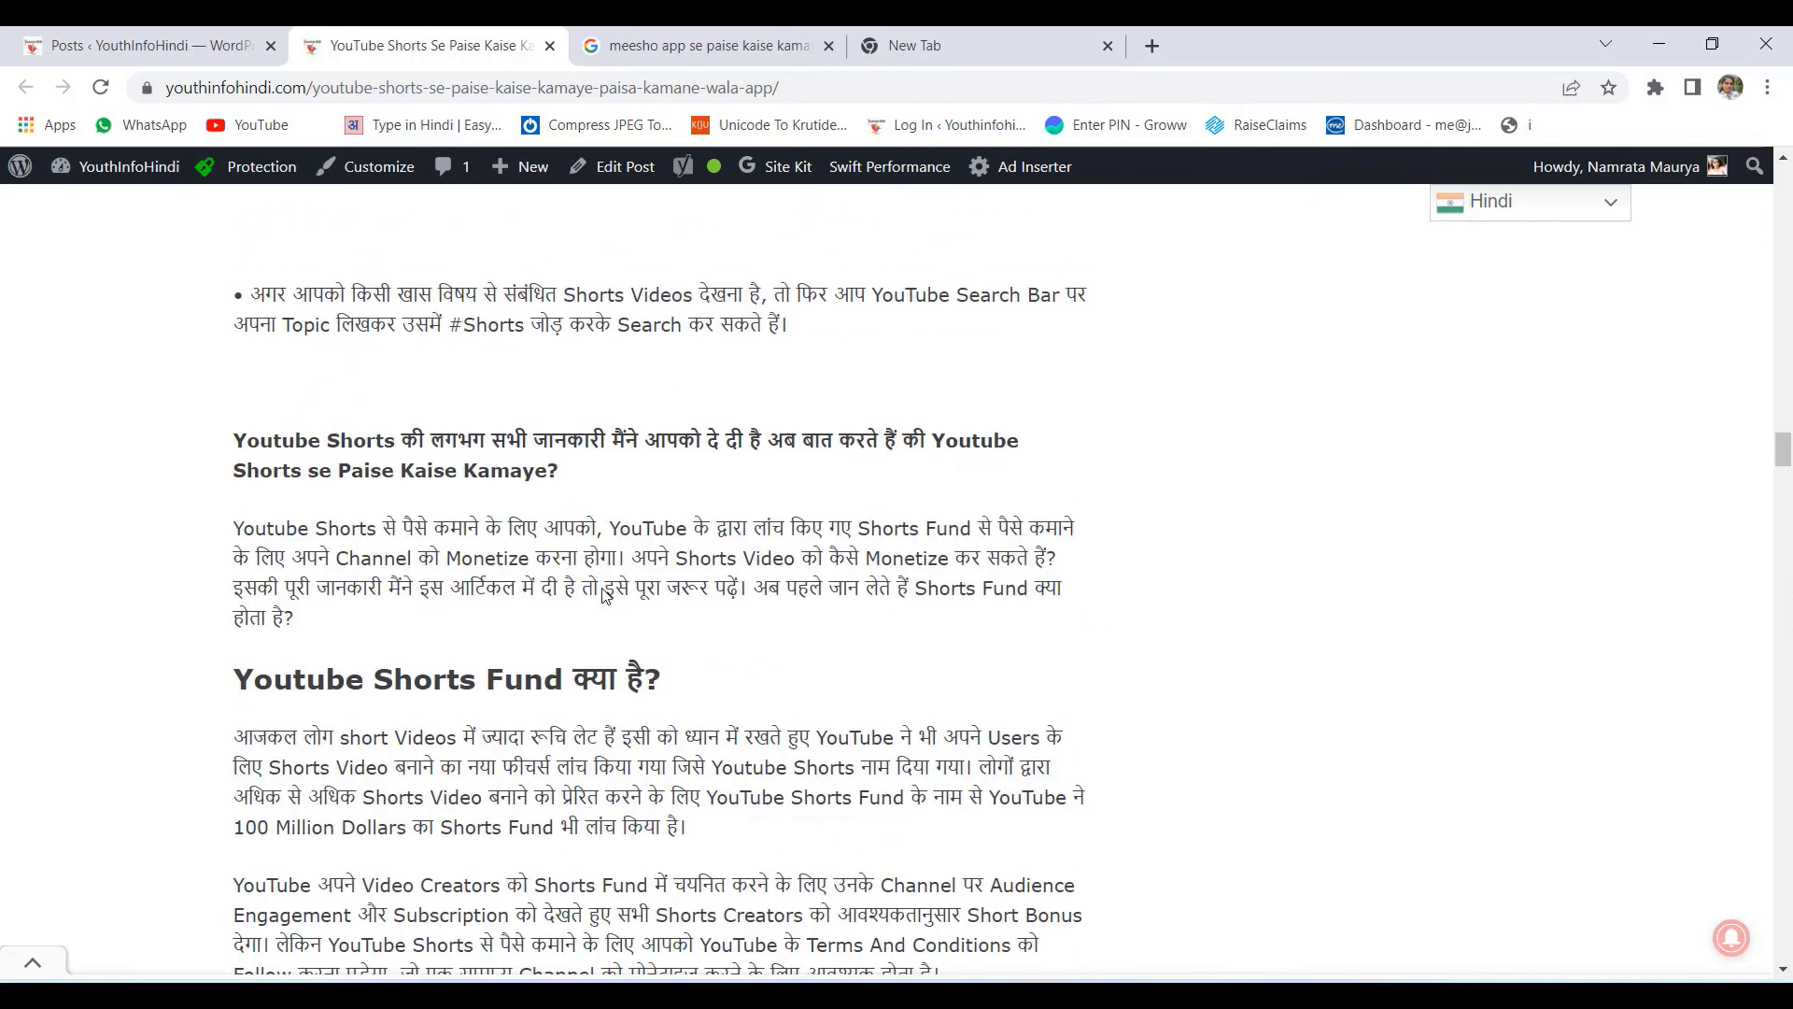
scroll(598, 597, up, 10)
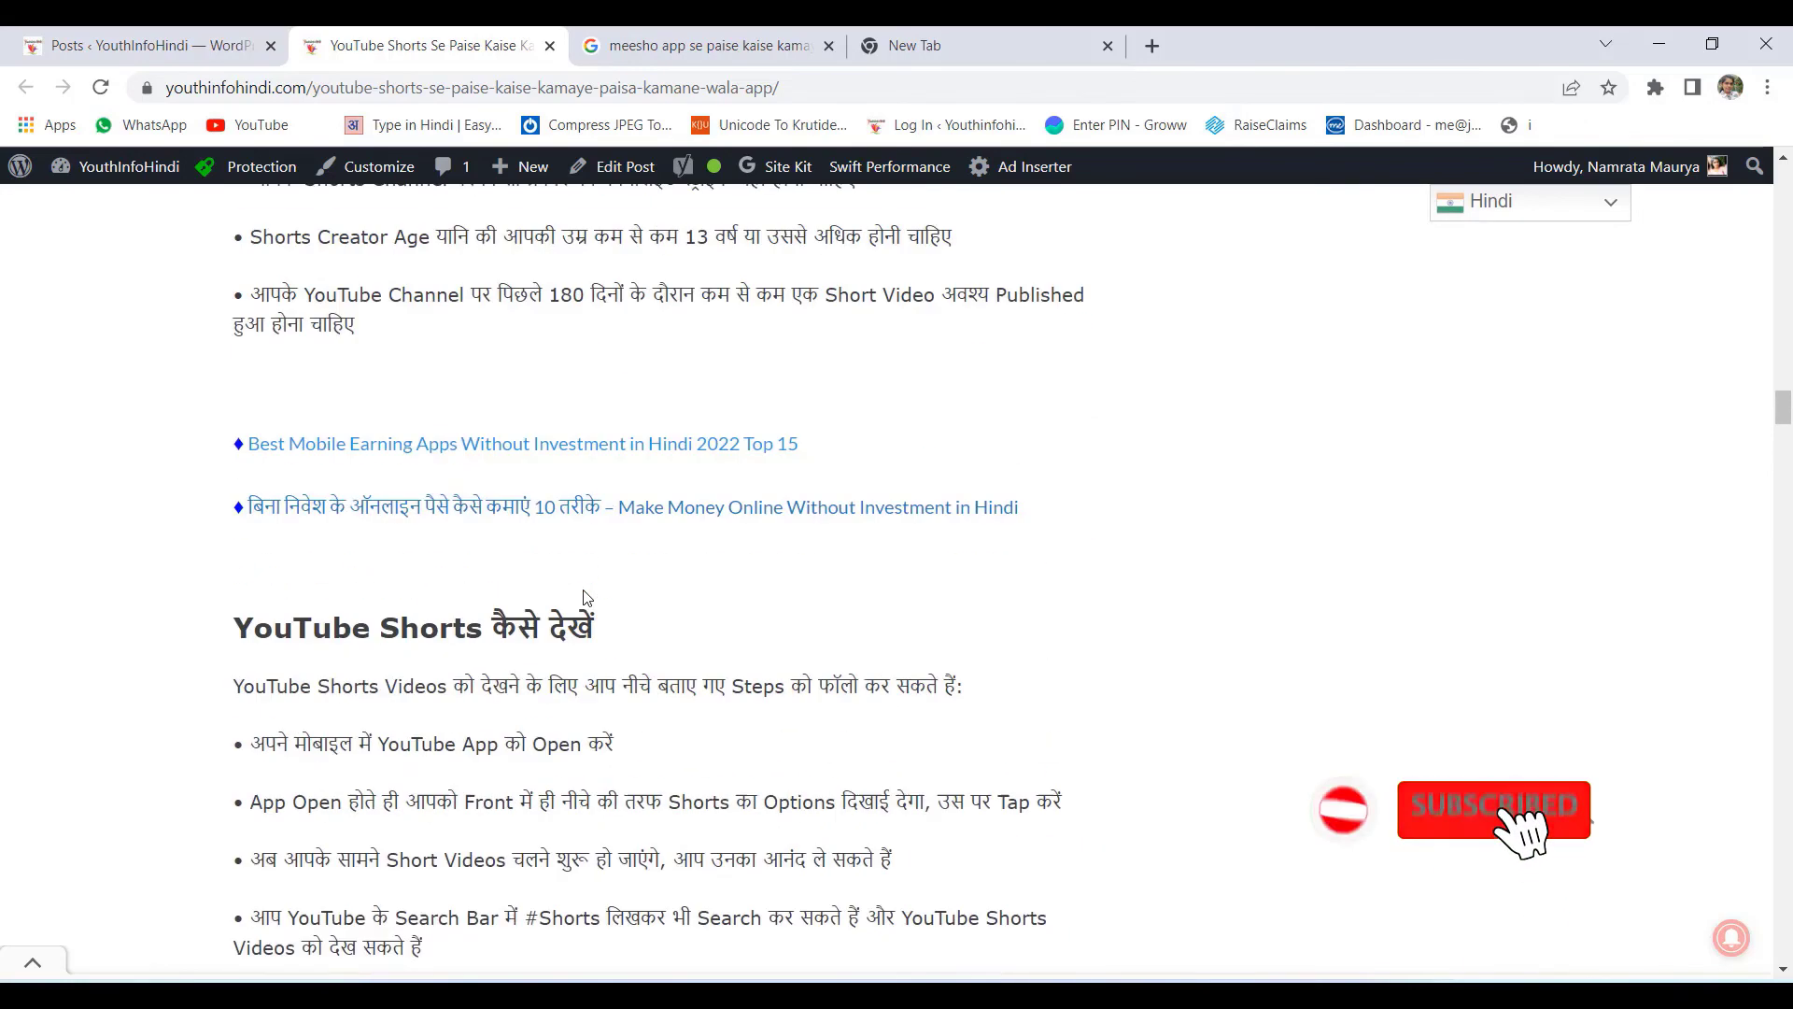